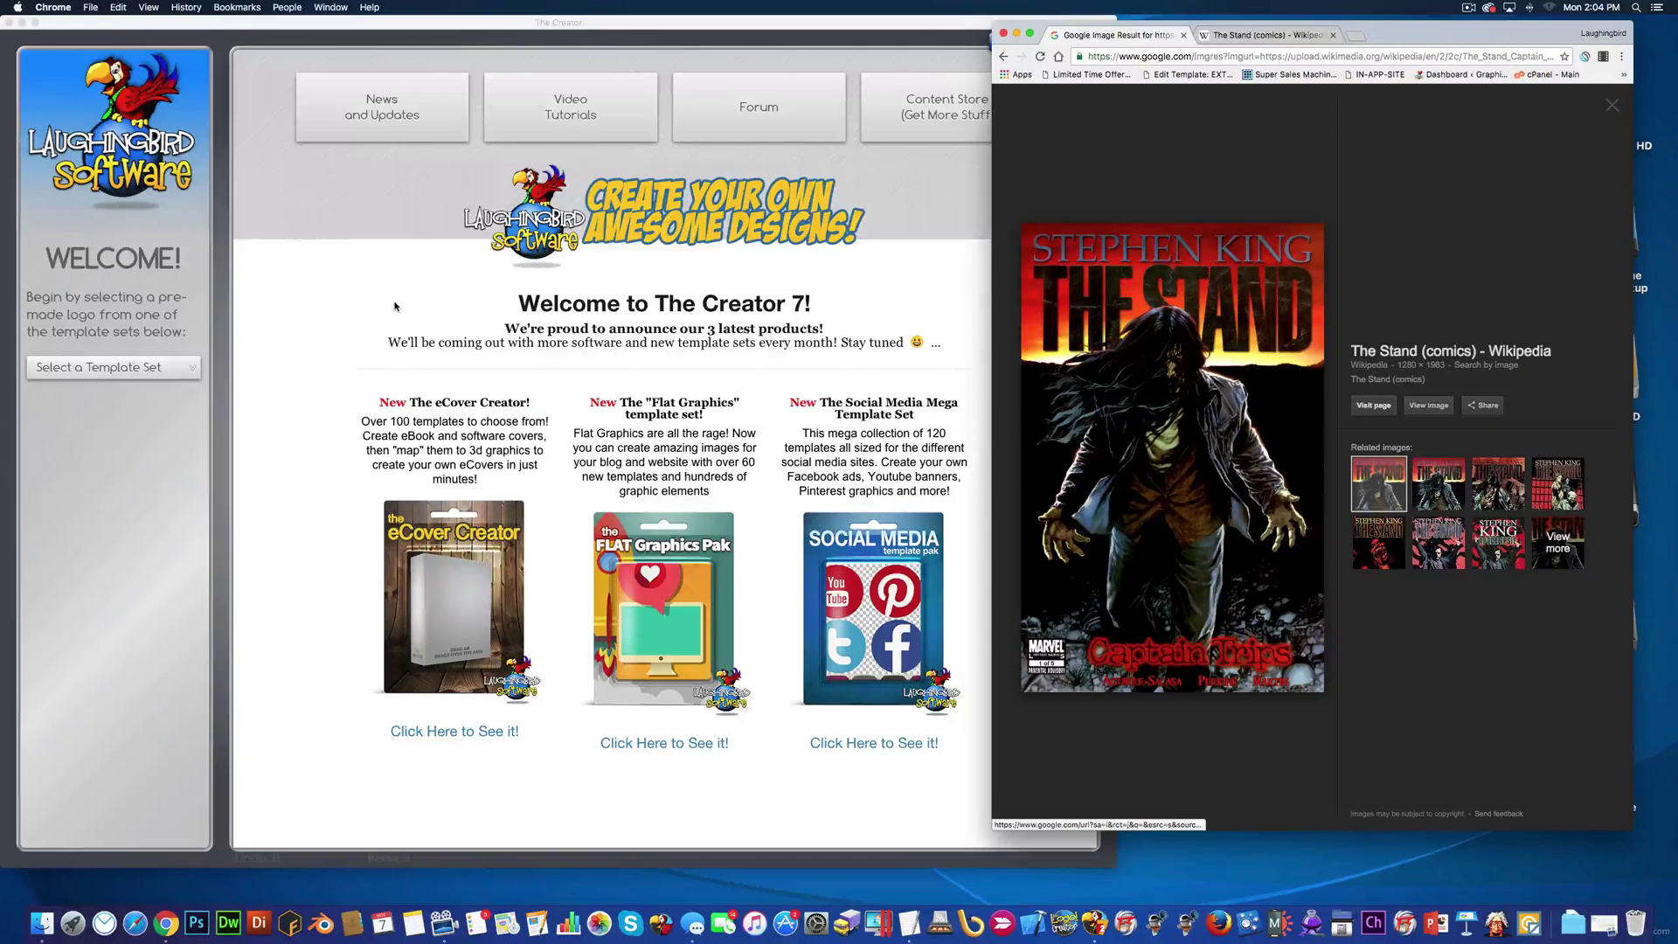
Step: Create a new blank template and enlarge its canvas to 879 x 964
{"action": "left_click", "coordinate": [369, 231]}
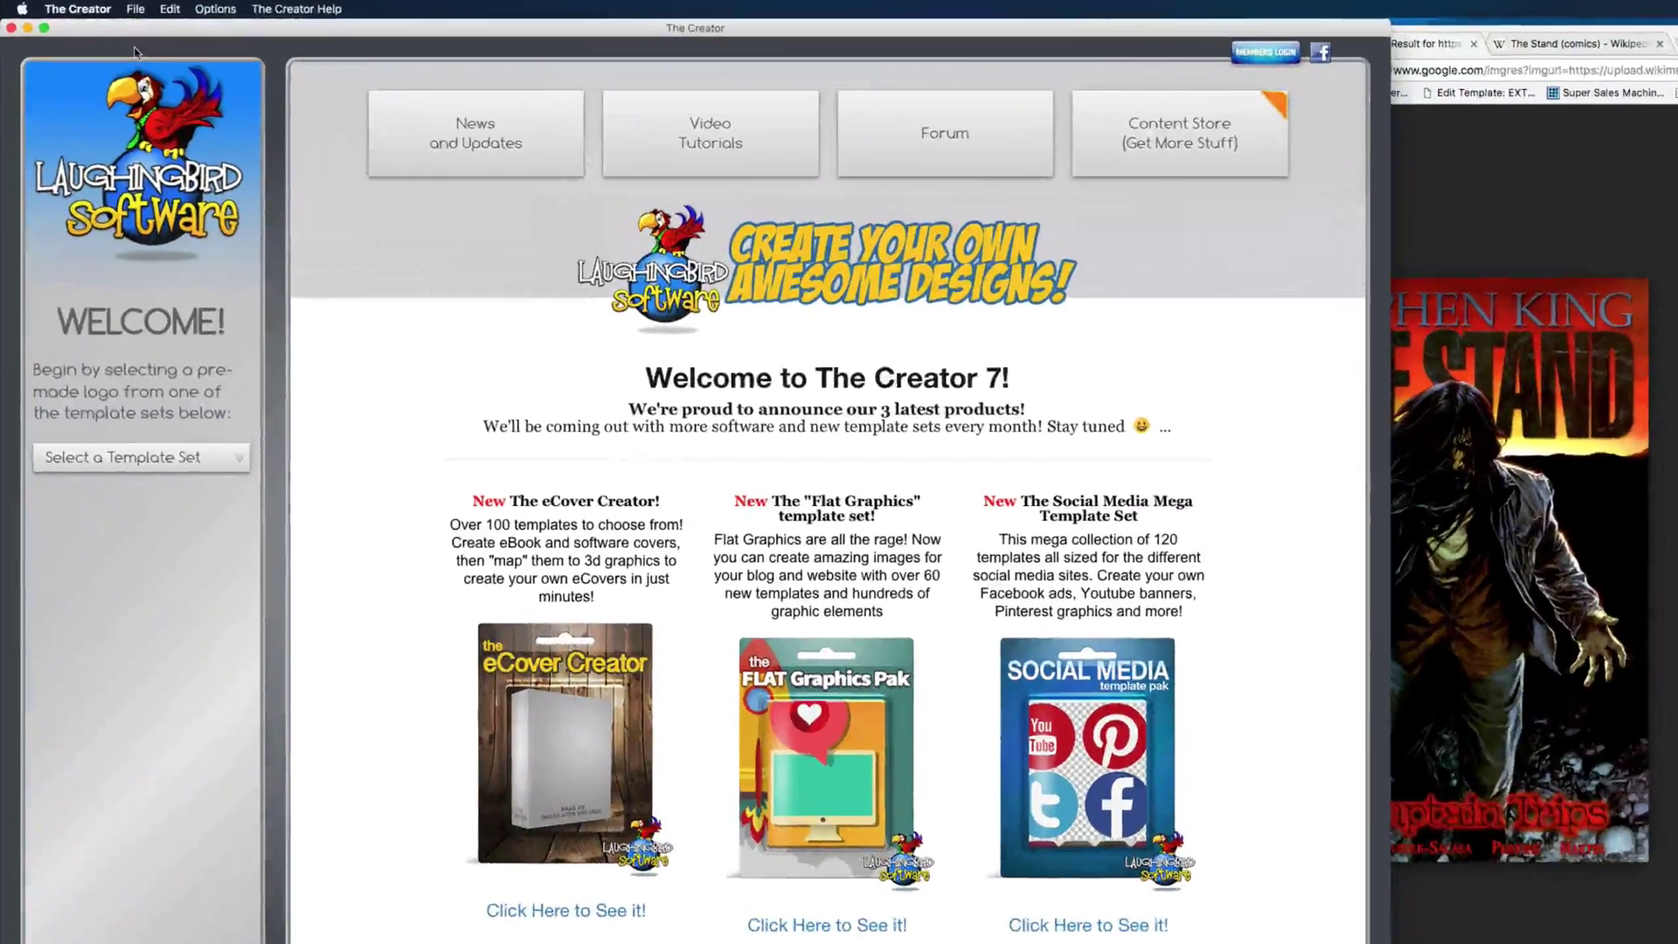
{"action": "left_click", "coordinate": [108, 8]}
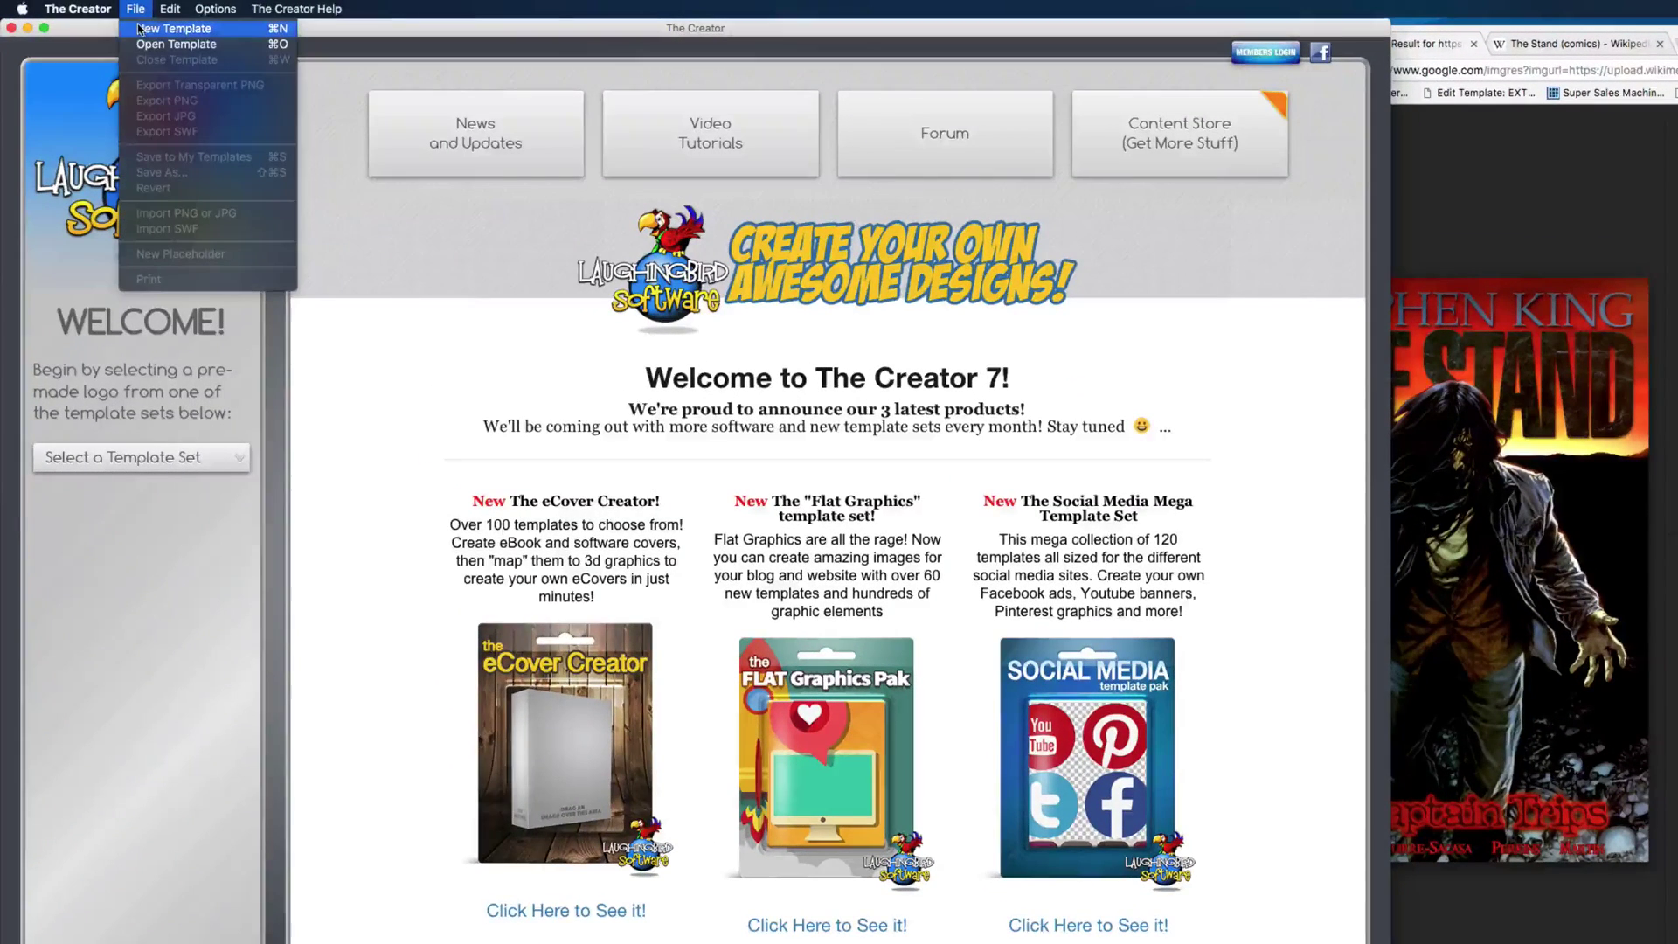
{"action": "left_click", "coordinate": [137, 28]}
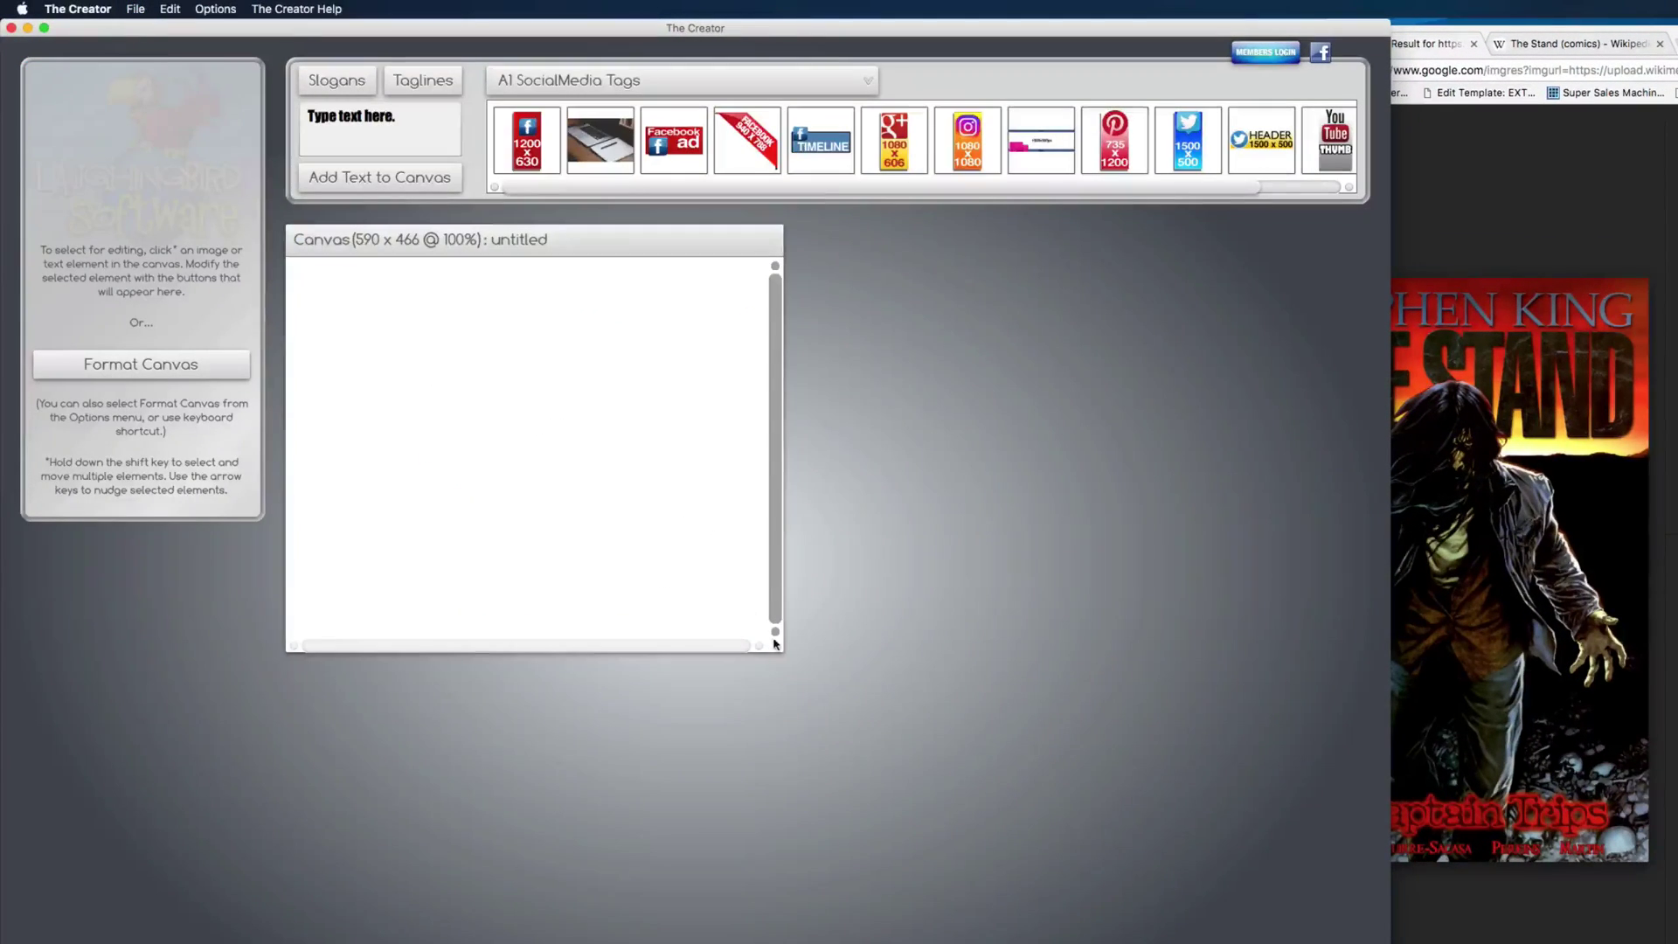
{"action": "left_click_drag", "start_coordinate": [776, 646], "coordinate": [1019, 943]}
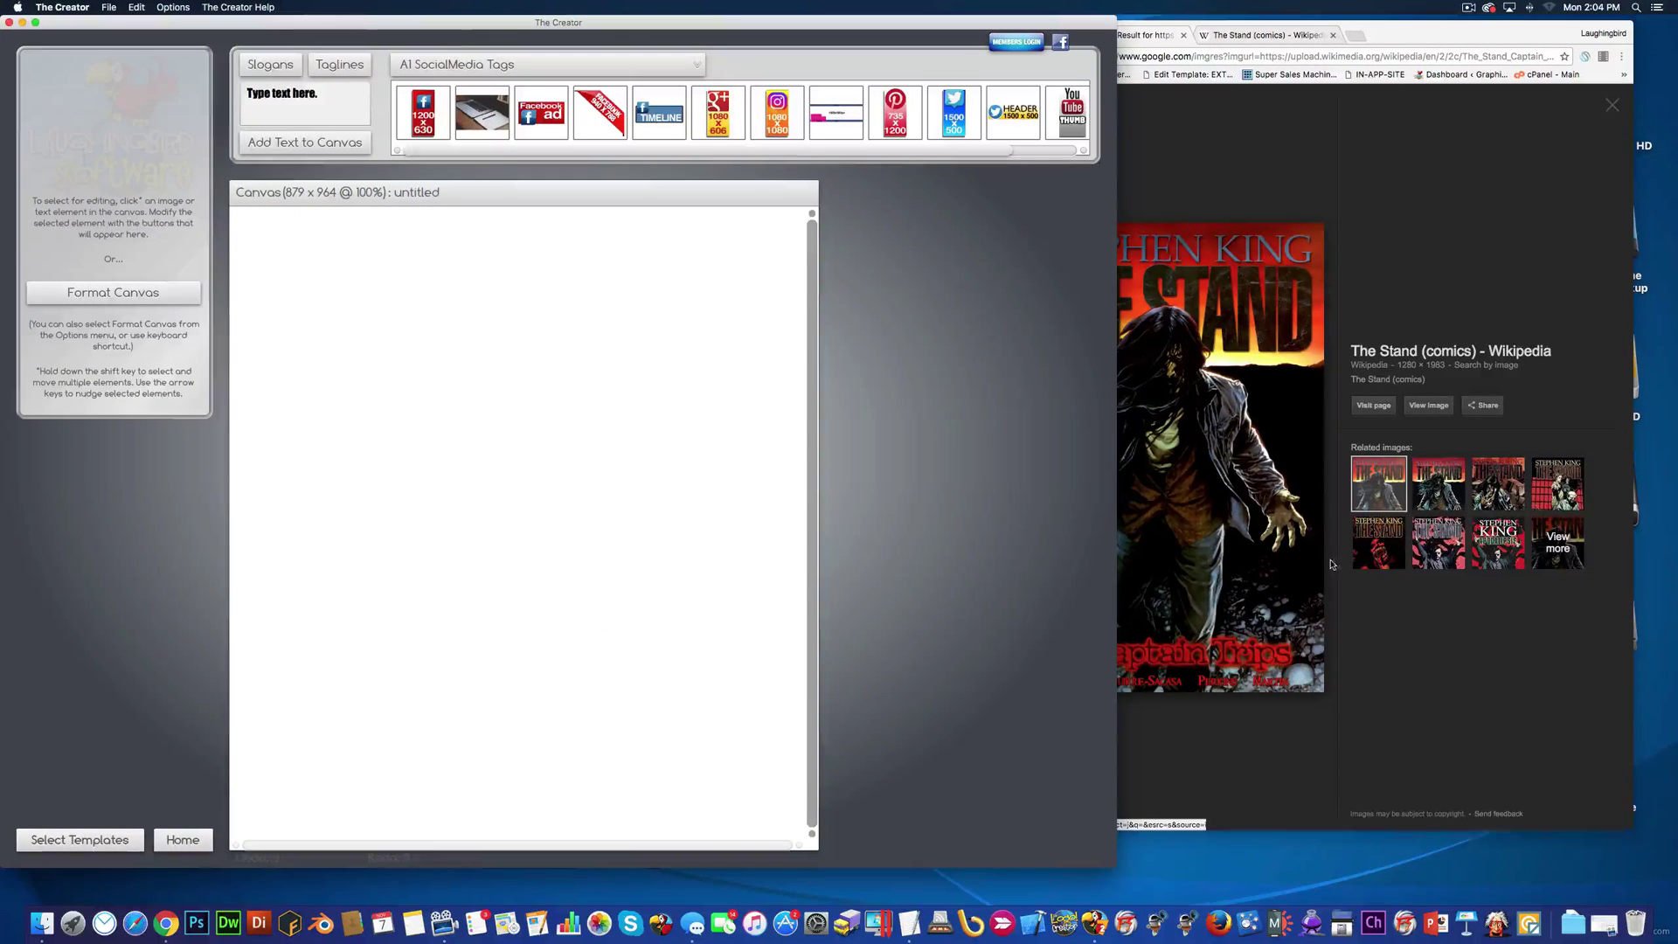
Step: Switch to Chrome, open a new browser window and move it clear of the comic cover reference
{"action": "left_click", "coordinate": [1400, 701]}
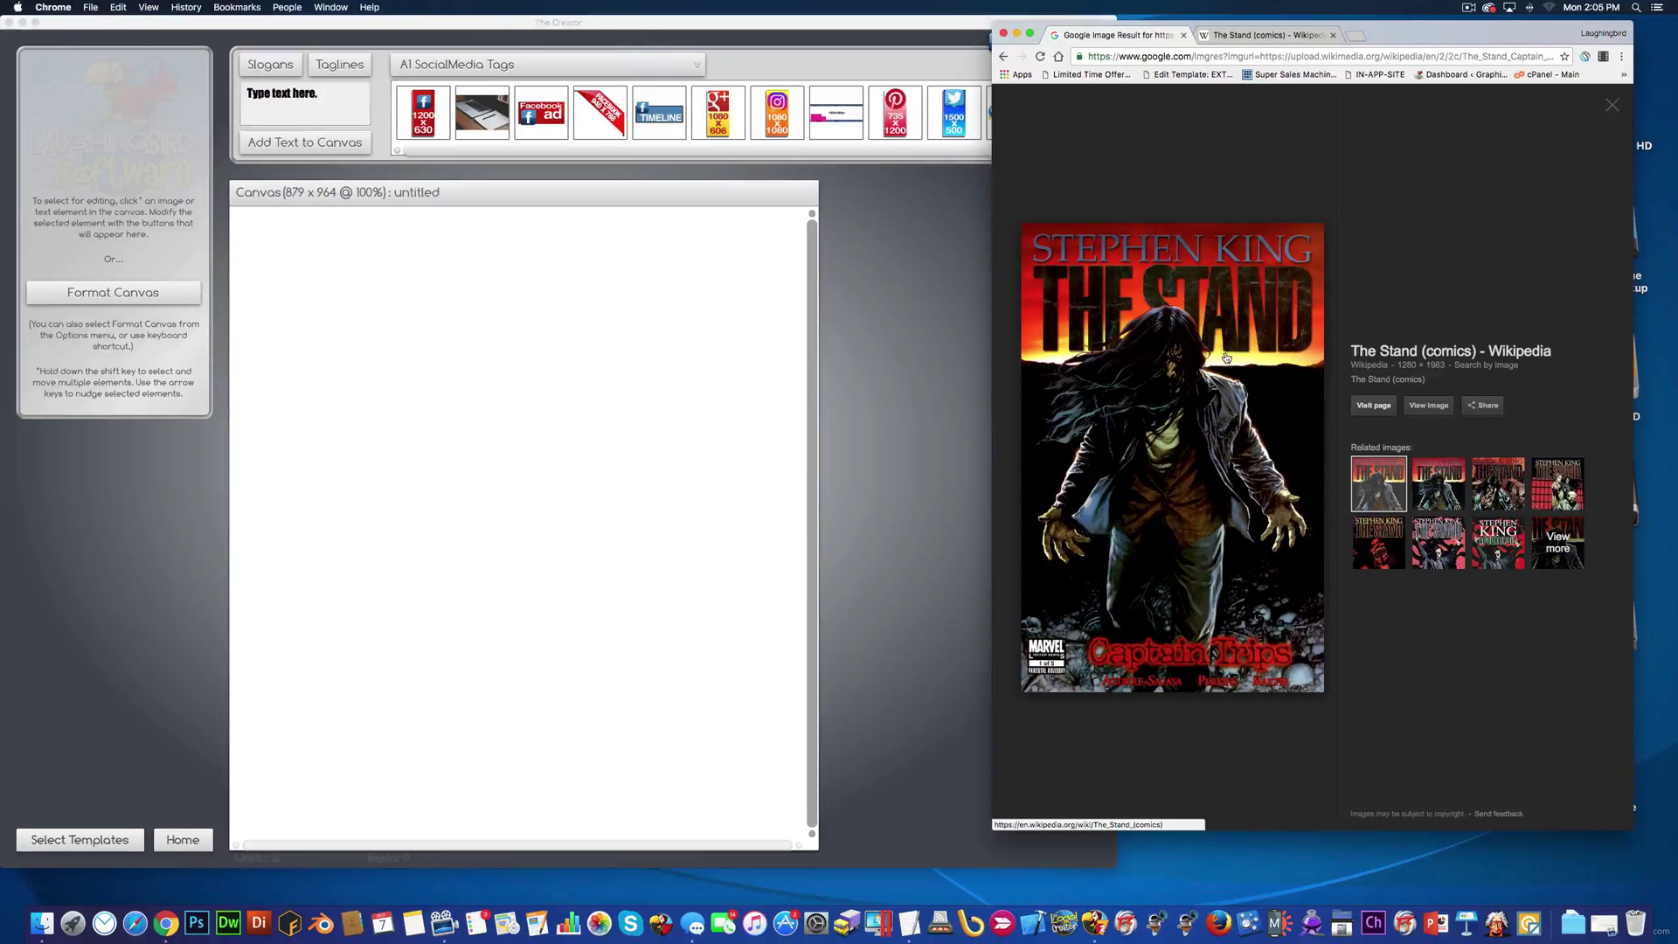
{"action": "left_click", "coordinate": [1242, 382]}
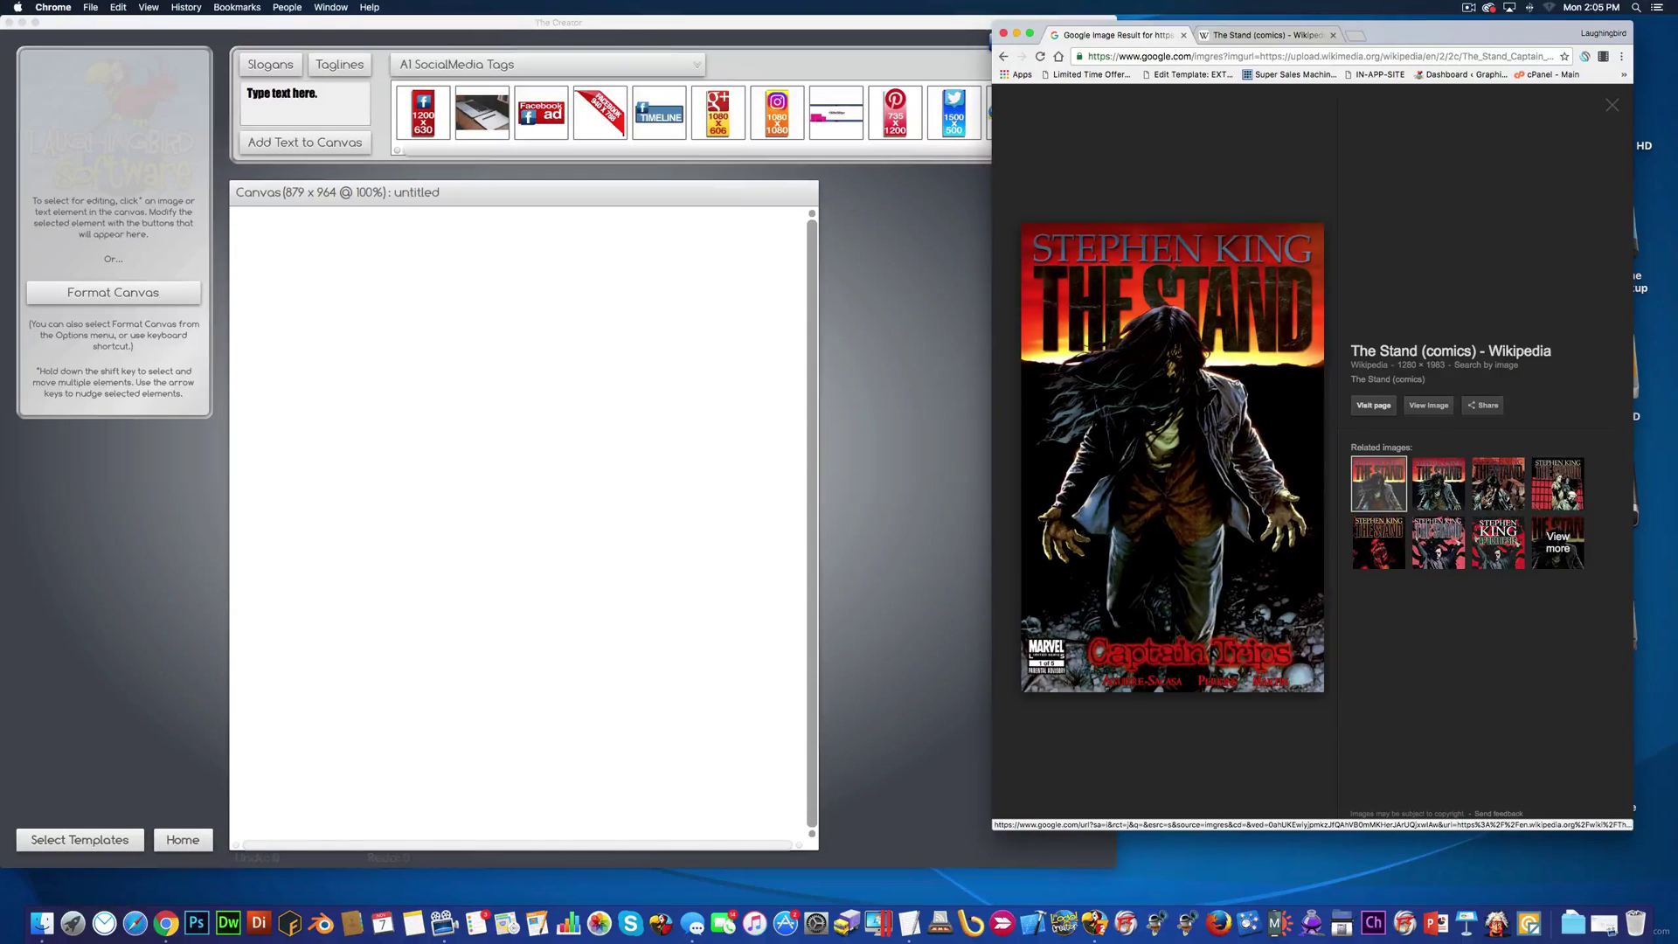
{"action": "key", "text": "super+n"}
{"action": "left_click_drag", "start_coordinate": [907, 186], "coordinate": [1273, 200]}
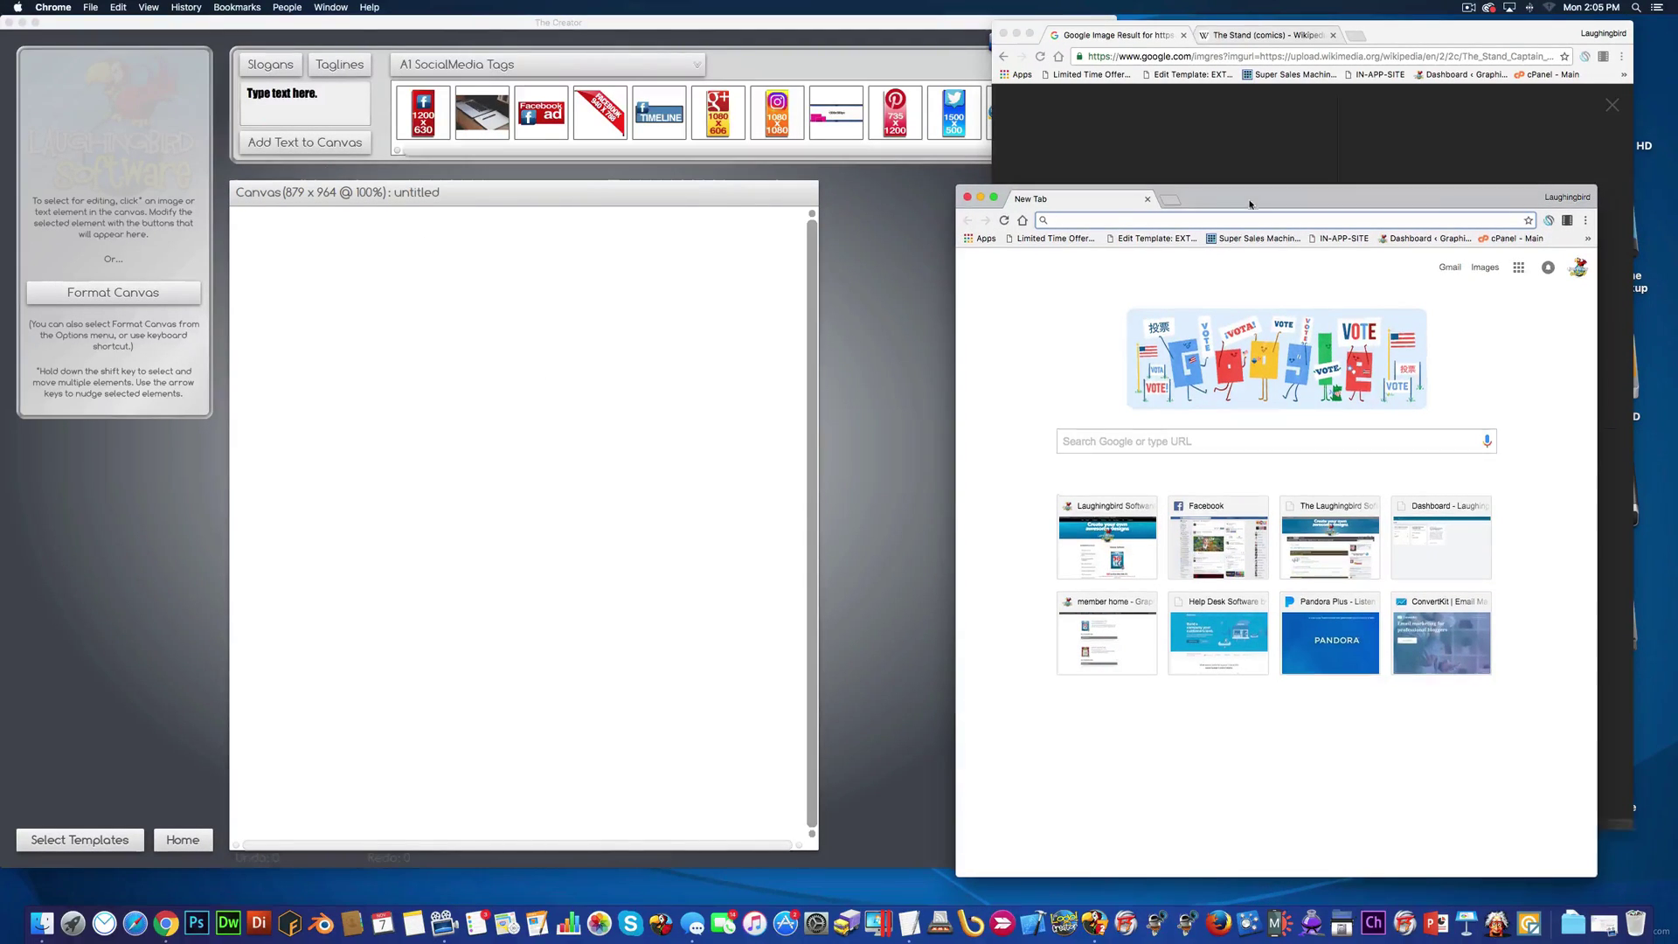
{"action": "left_click_drag", "start_coordinate": [1255, 199], "coordinate": [655, 241]}
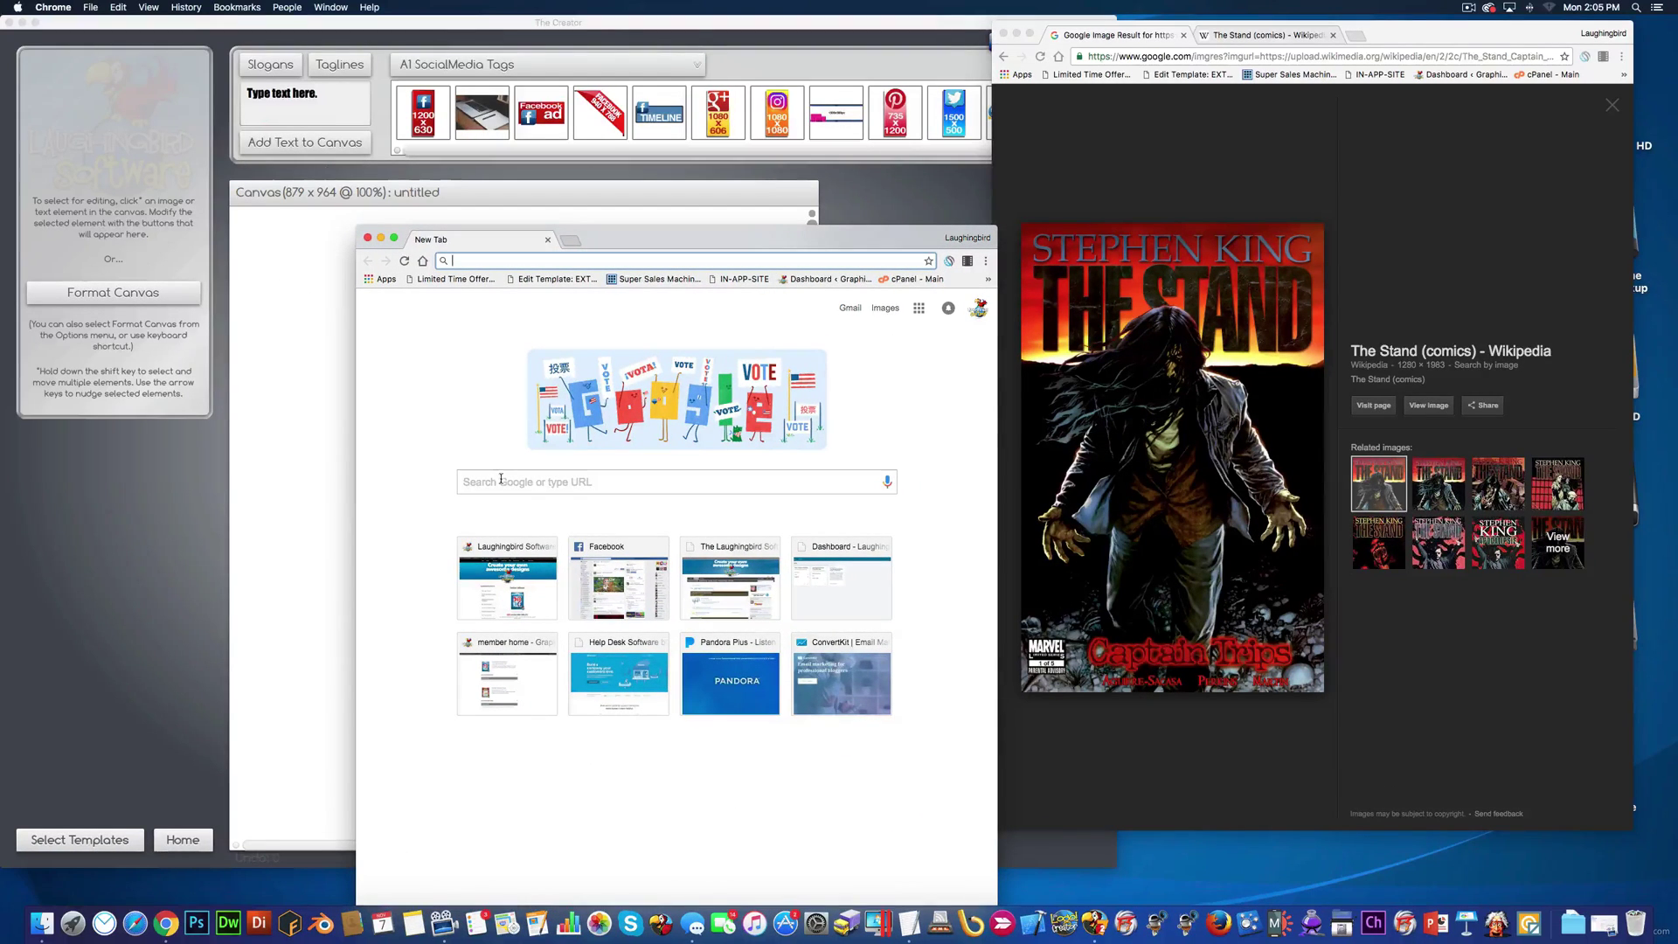
Step: Search Google Images for "mountain sunset" and enlarge the results window beside the comic cover
{"action": "type", "text": "mourt"}
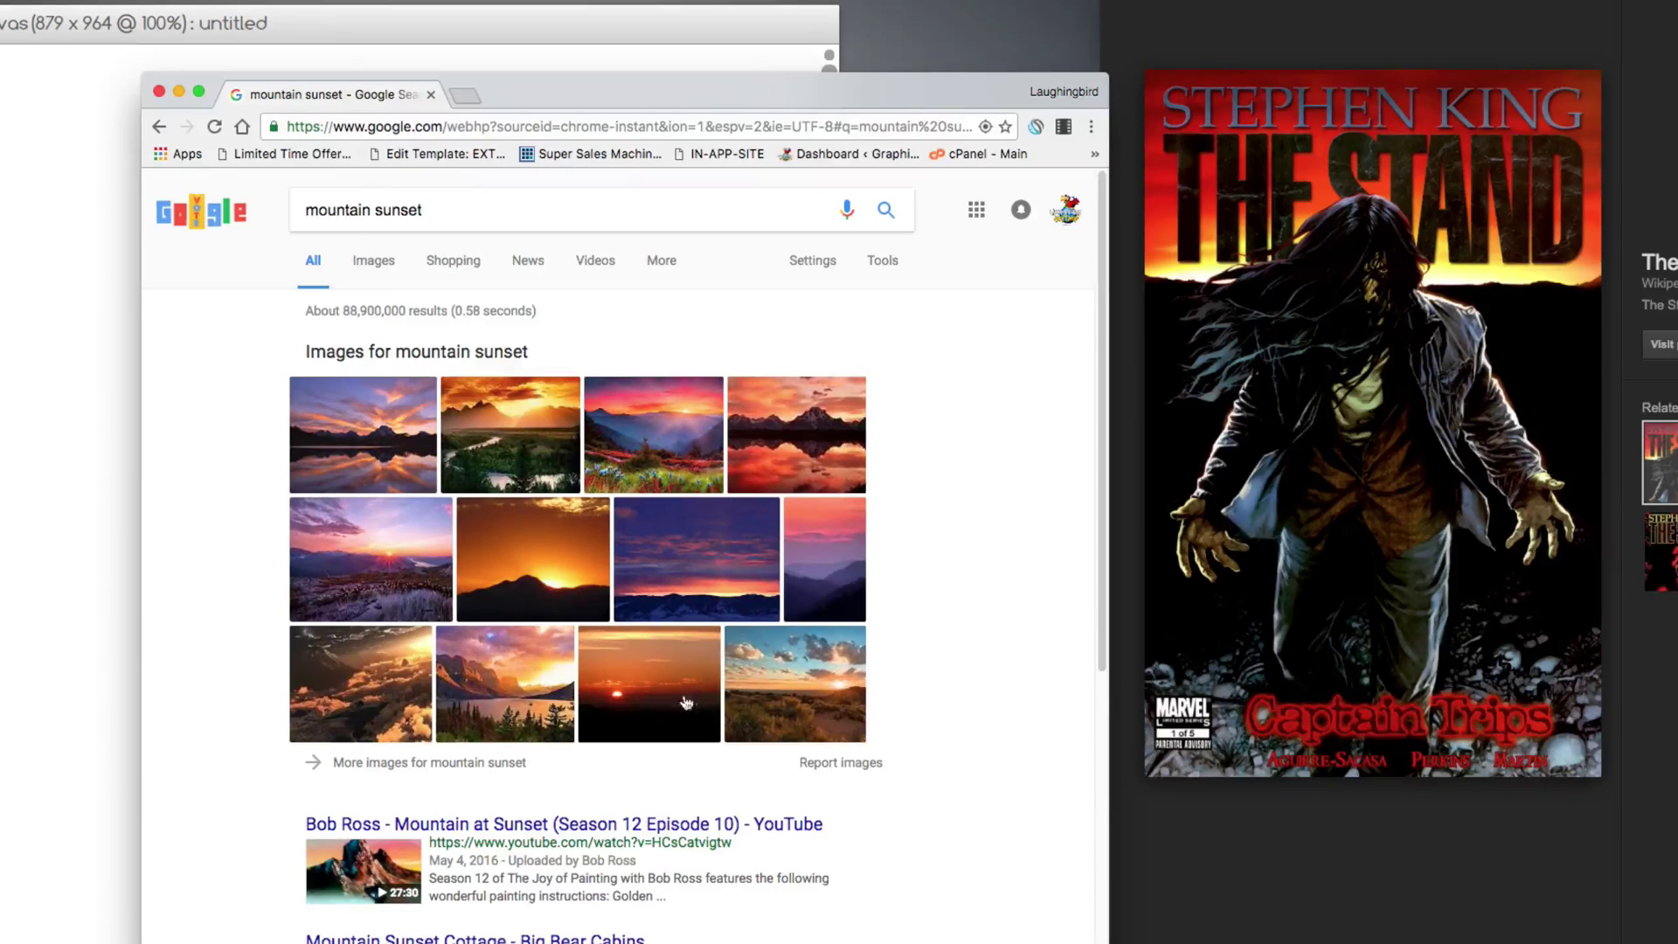
{"action": "left_click", "coordinate": [374, 262]}
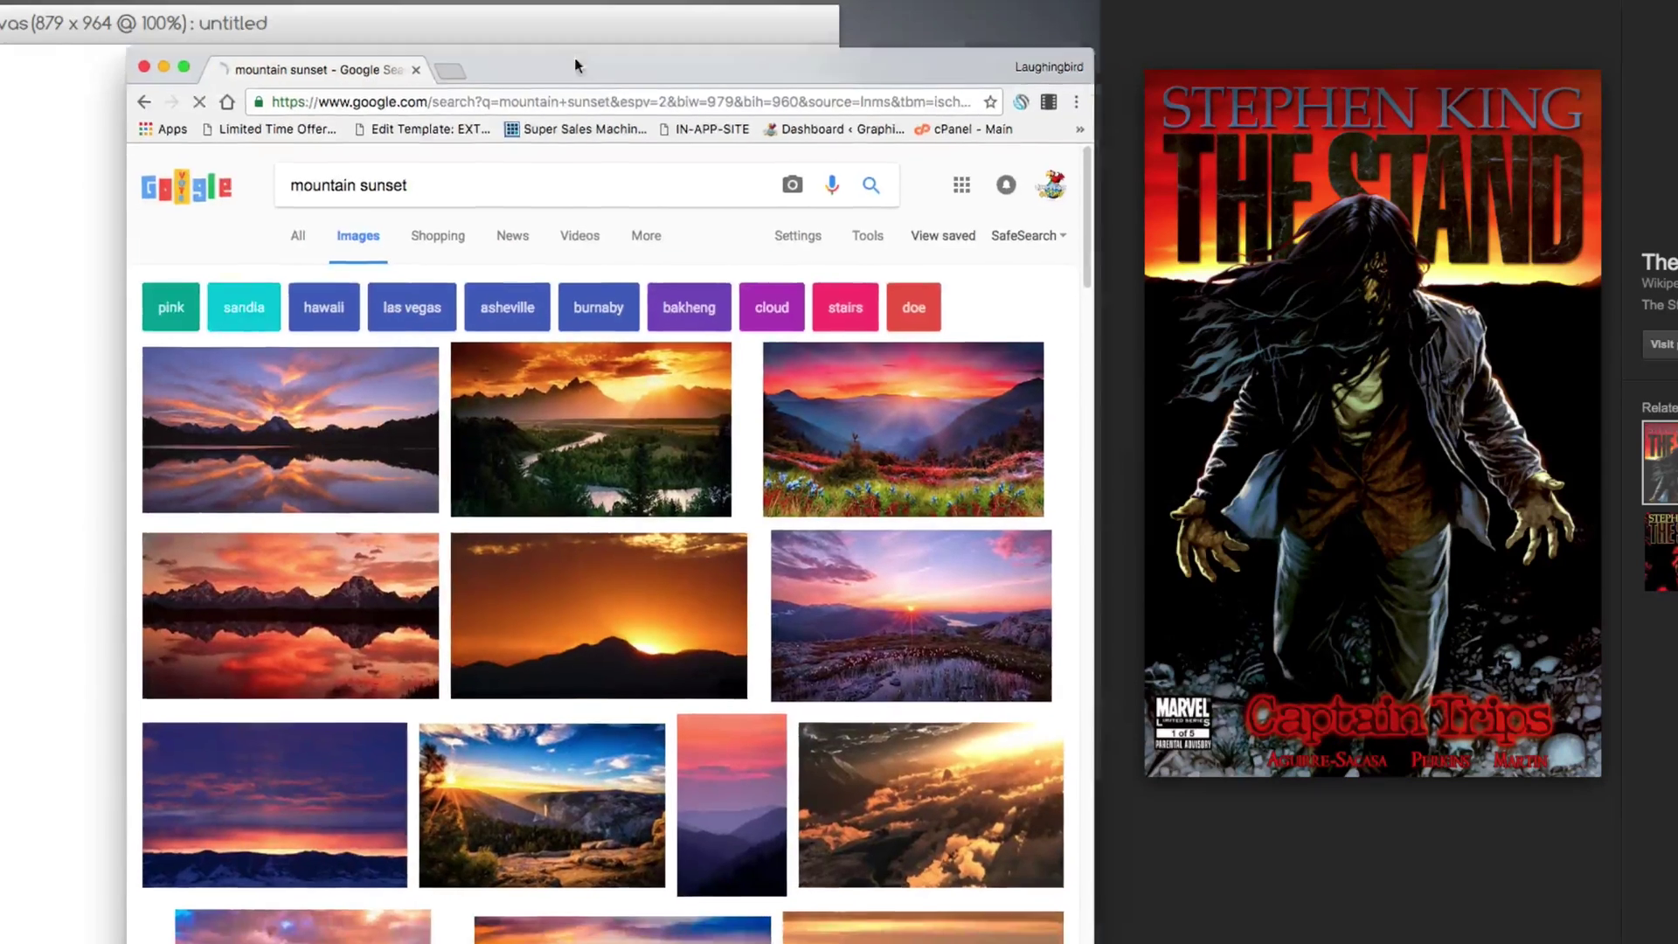
{"action": "left_click_drag", "start_coordinate": [573, 77], "coordinate": [427, 0]}
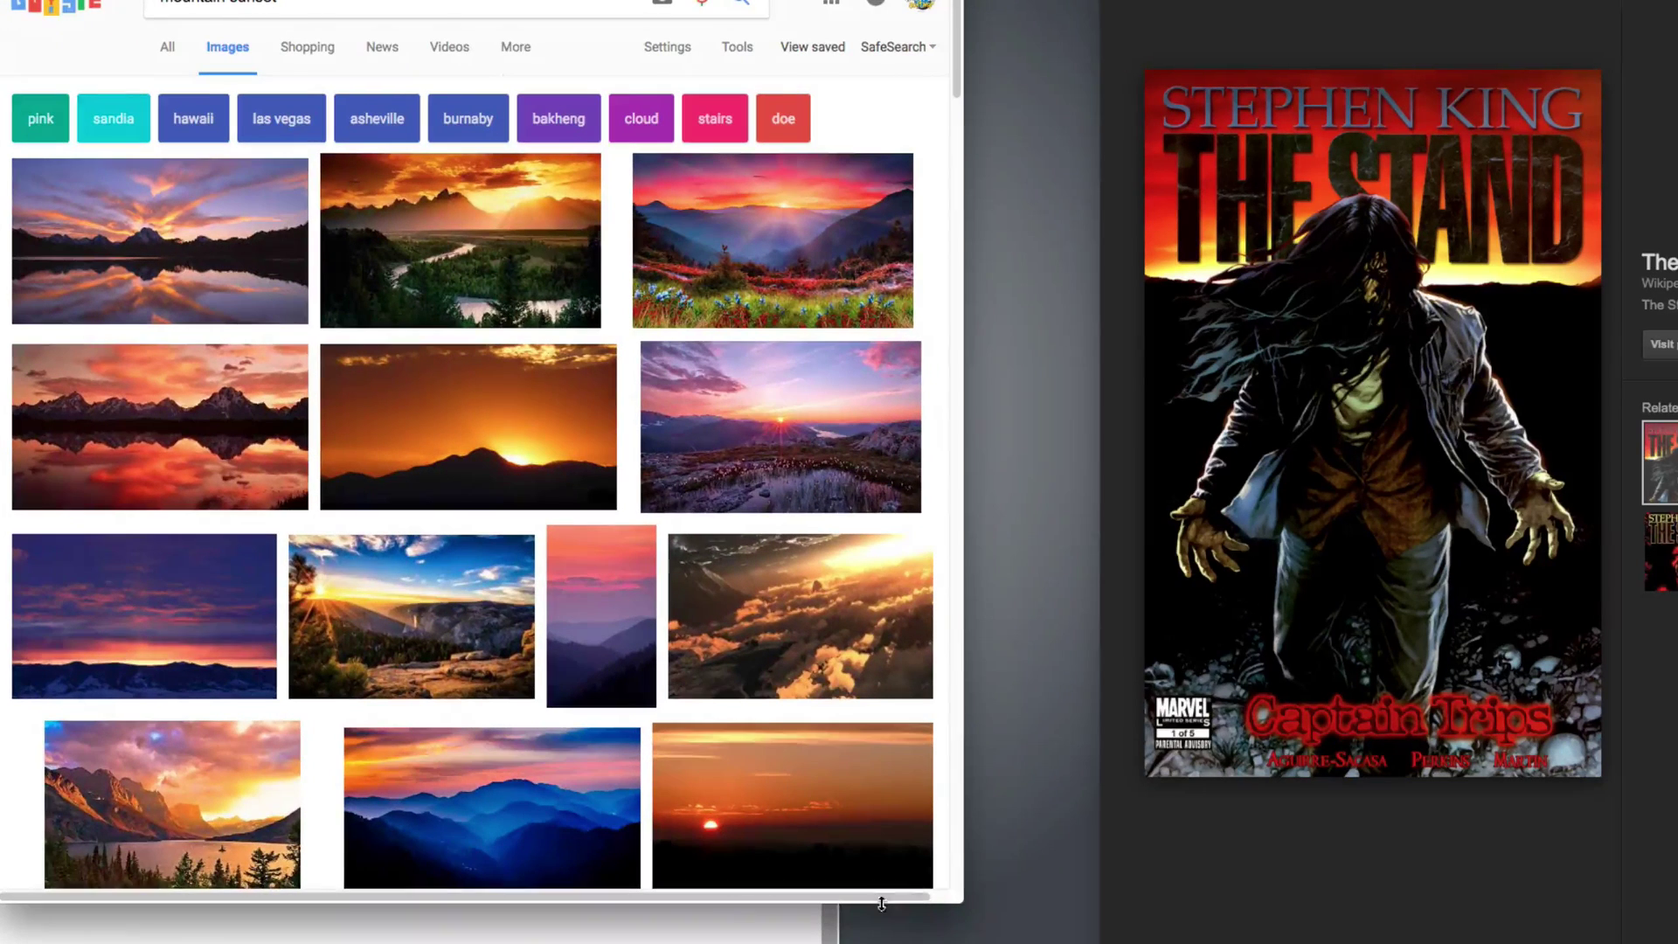
{"action": "left_click_drag", "start_coordinate": [881, 904], "coordinate": [931, 937]}
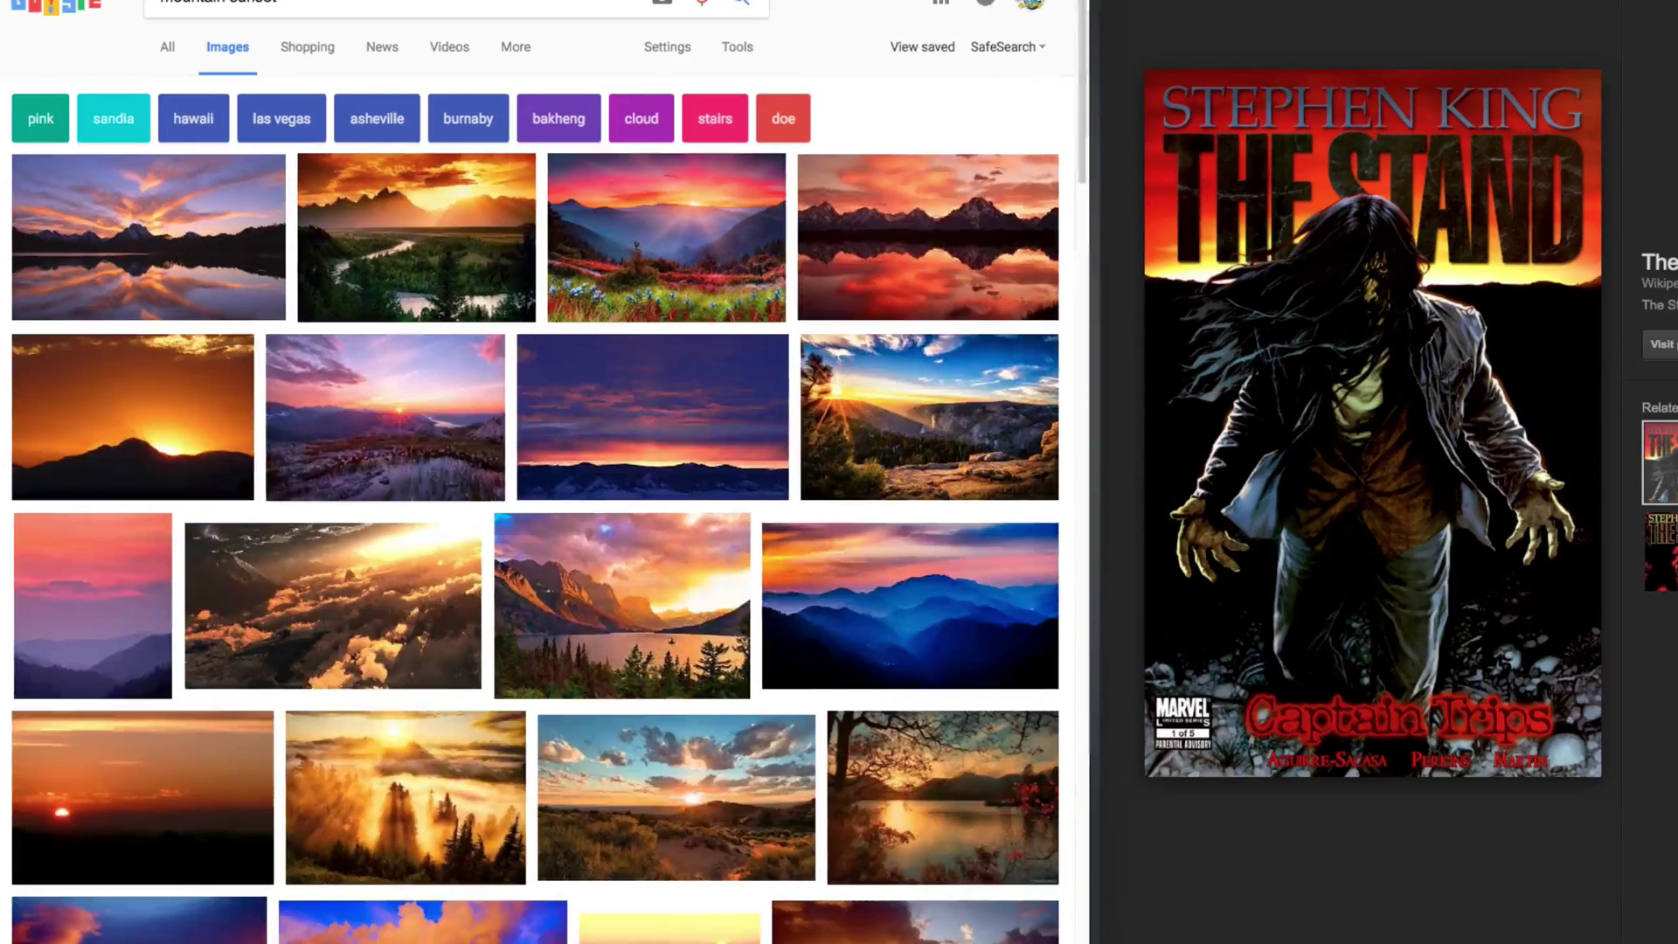
Step: Try to open the source page of the orange mountain sunset wallpaper from kemecer.com
{"action": "scroll", "coordinate": [524, 524], "scroll_direction": "down", "scroll_amount": 1}
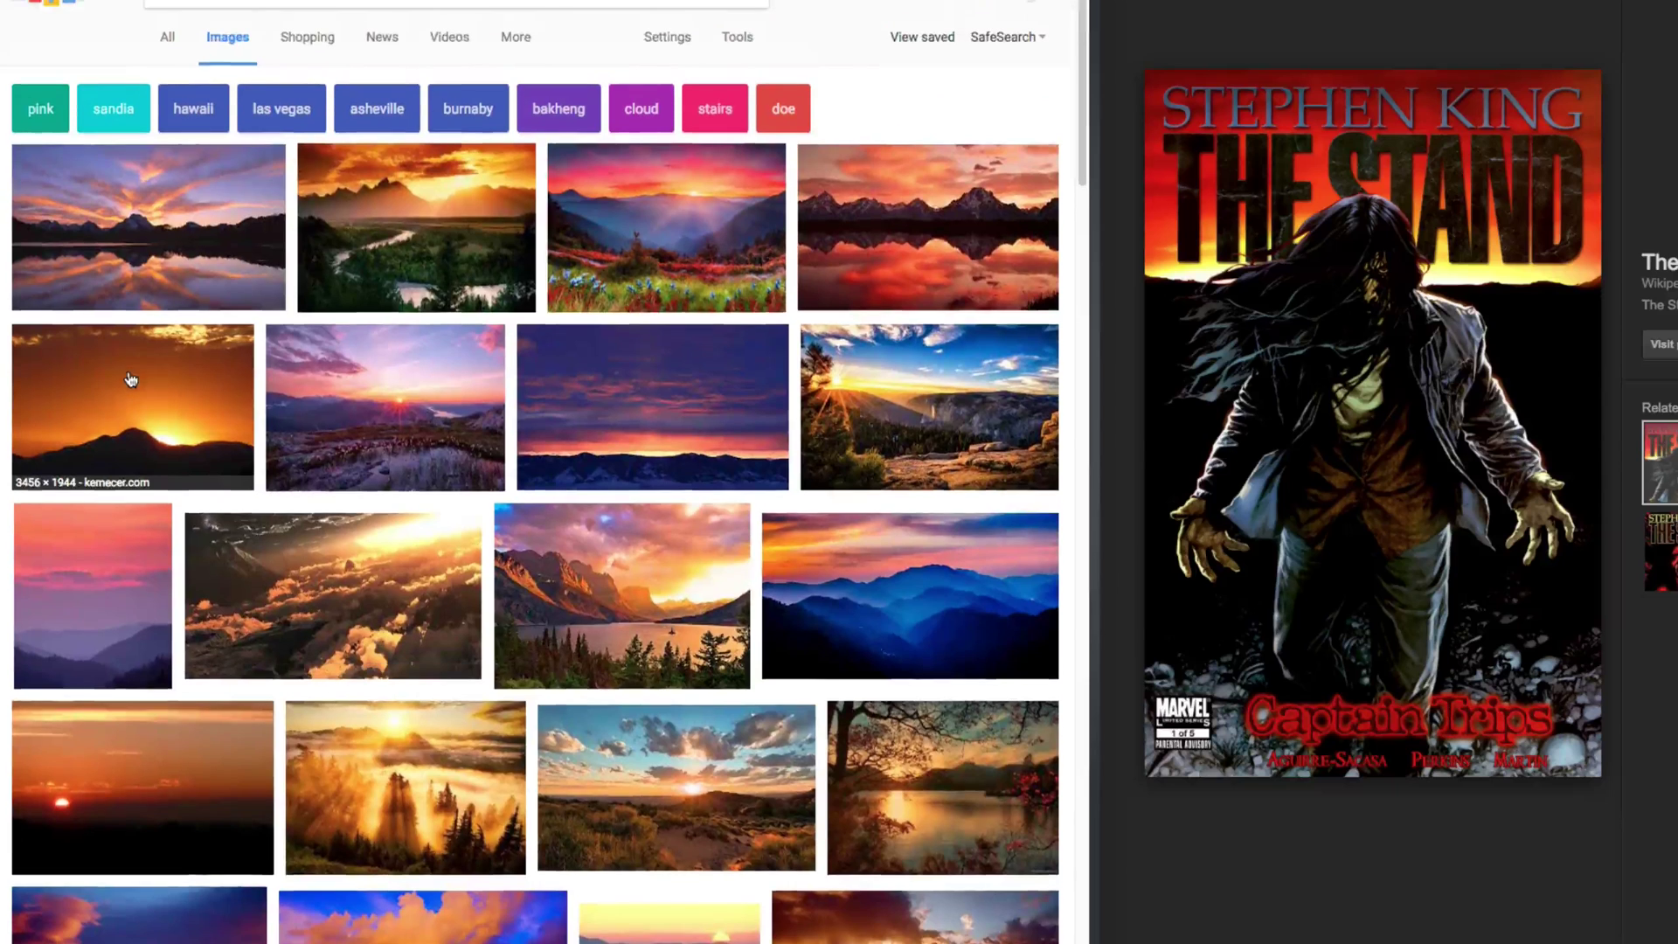
{"action": "left_click", "coordinate": [132, 381]}
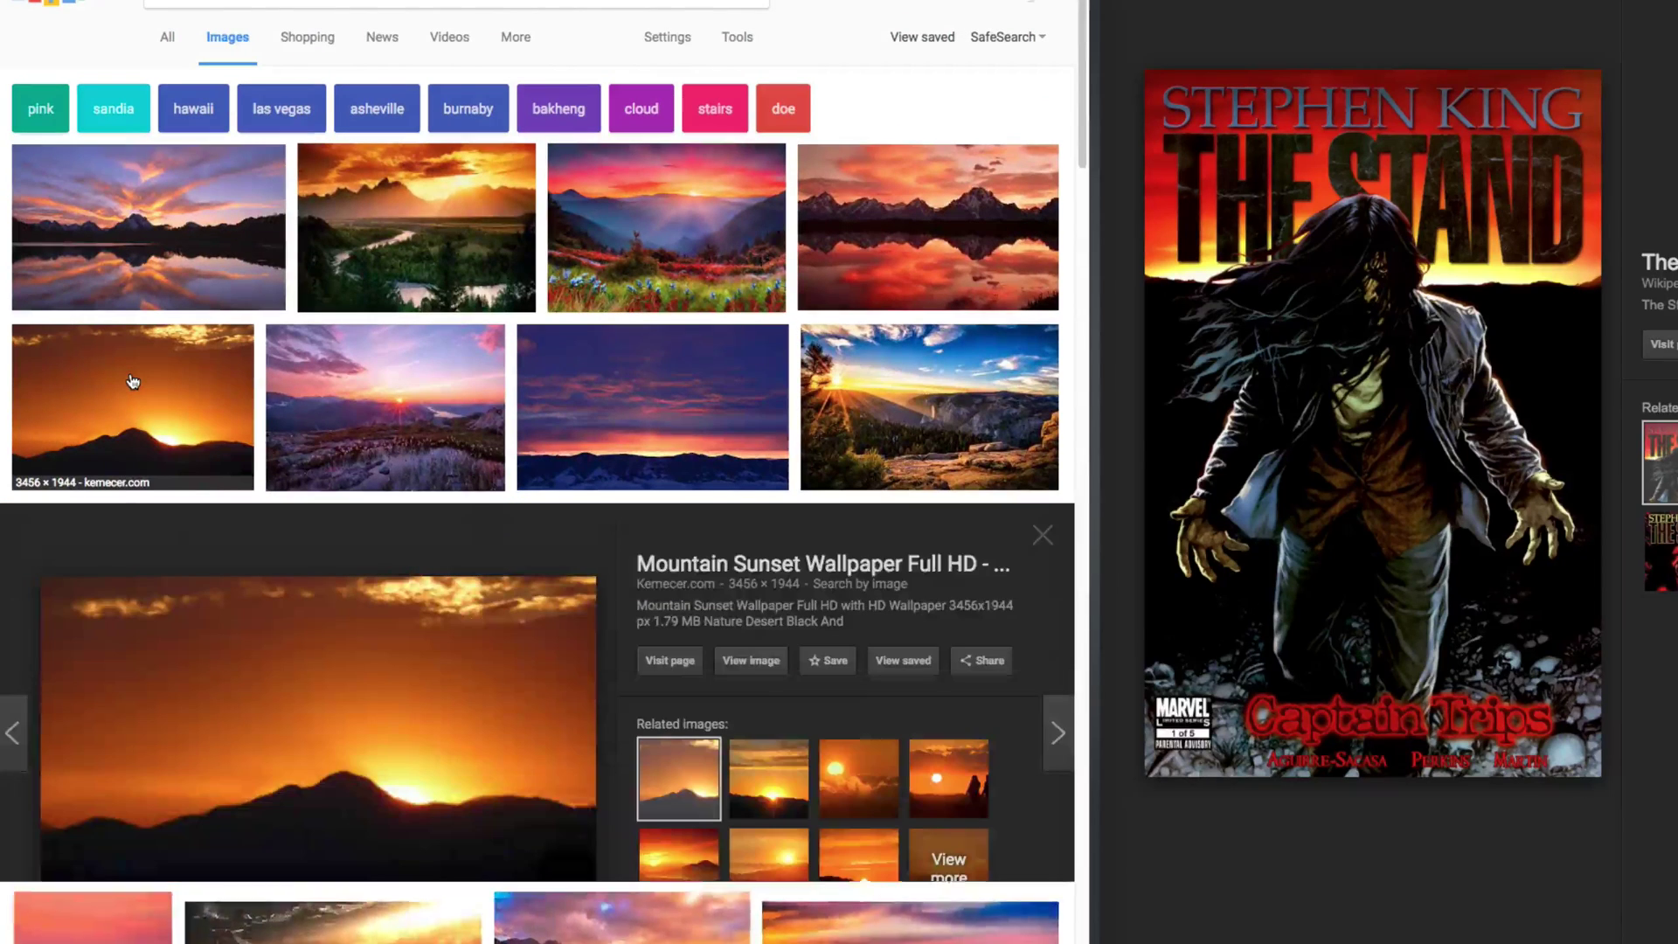
{"action": "left_click", "coordinate": [385, 805]}
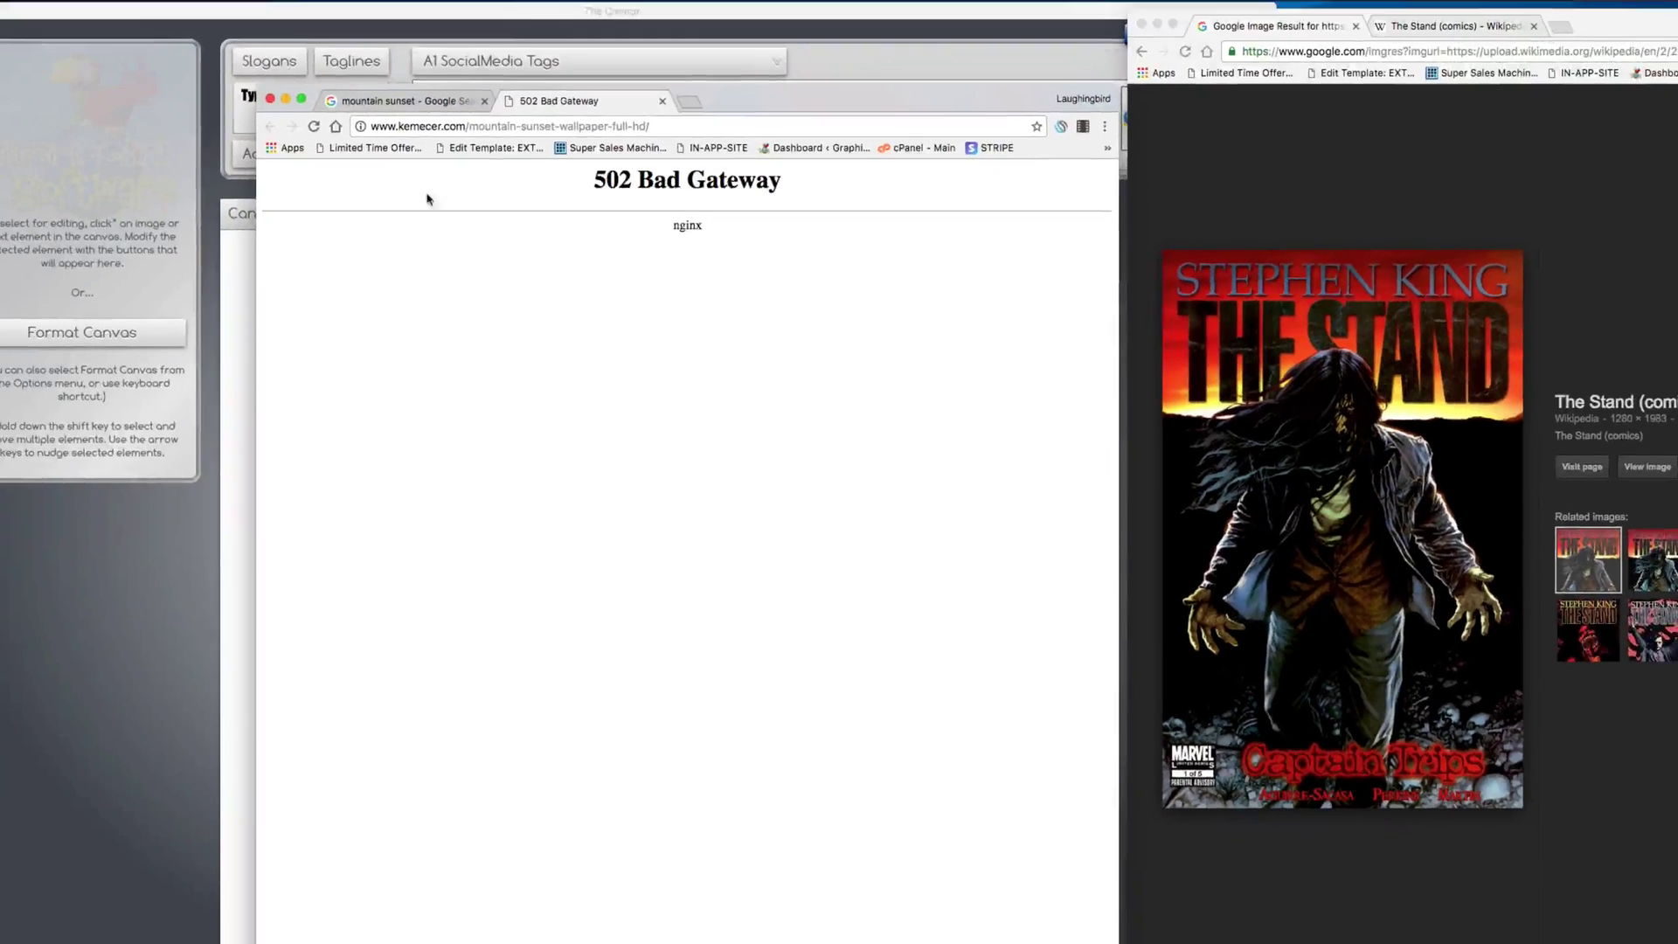
{"action": "left_click", "coordinate": [662, 101]}
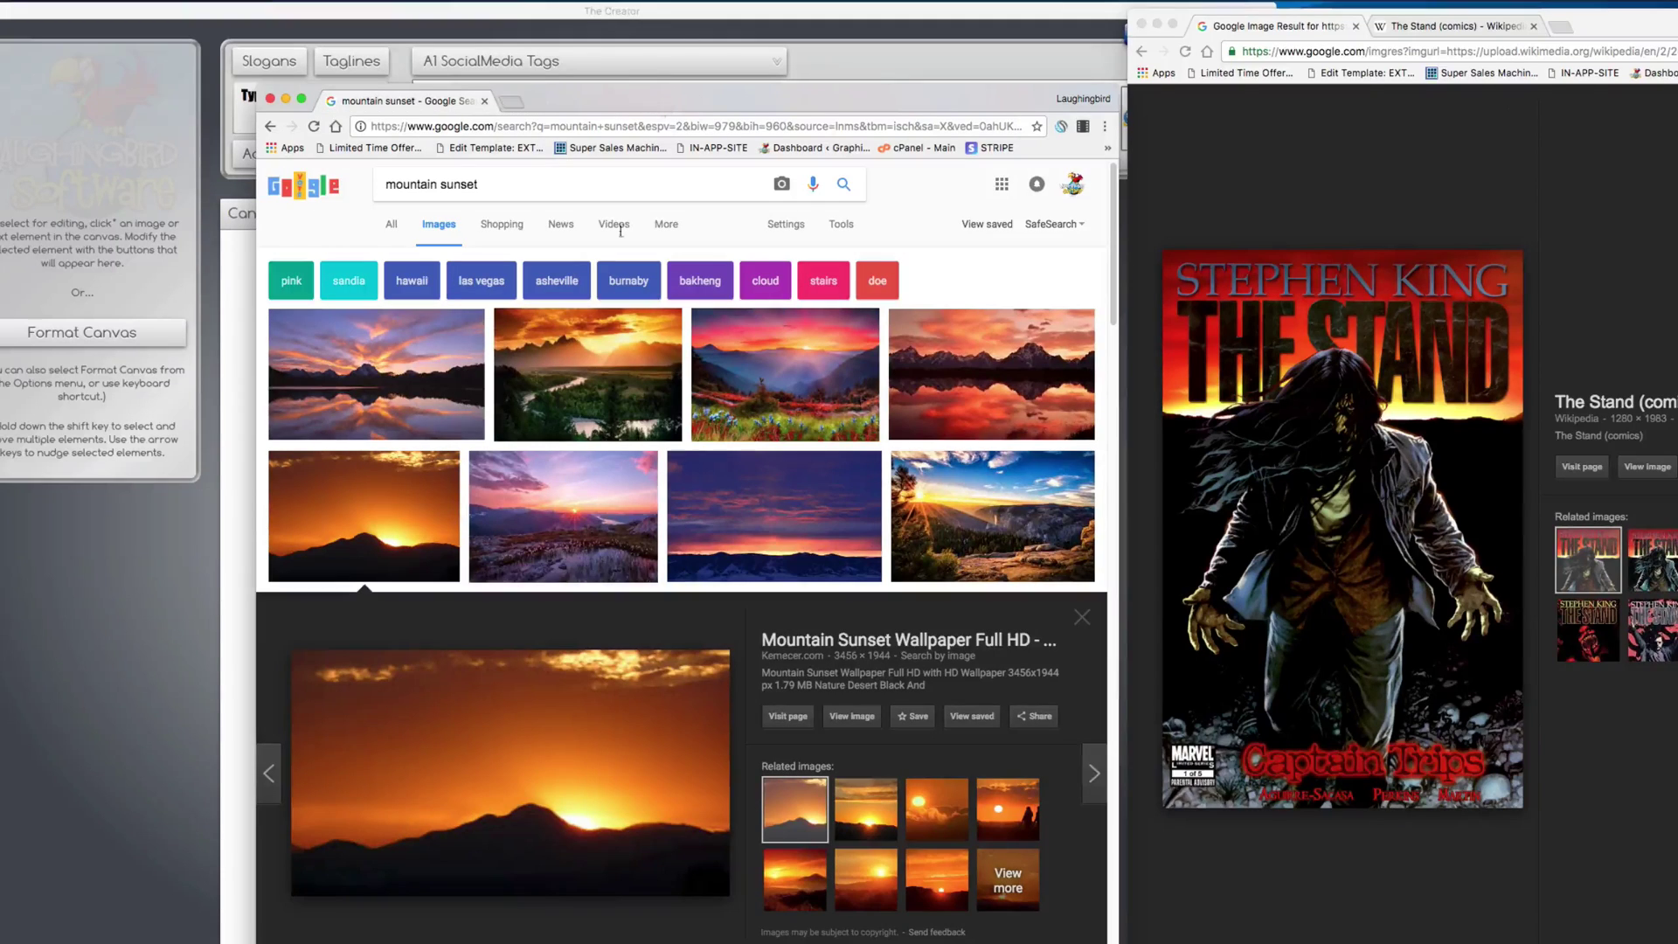
Step: Find the Appalachain Mountain Sunset photo on summitpost.org, open its original size and save it to the desktop
{"action": "scroll", "coordinate": [535, 528], "scroll_direction": "down", "scroll_amount": 5}
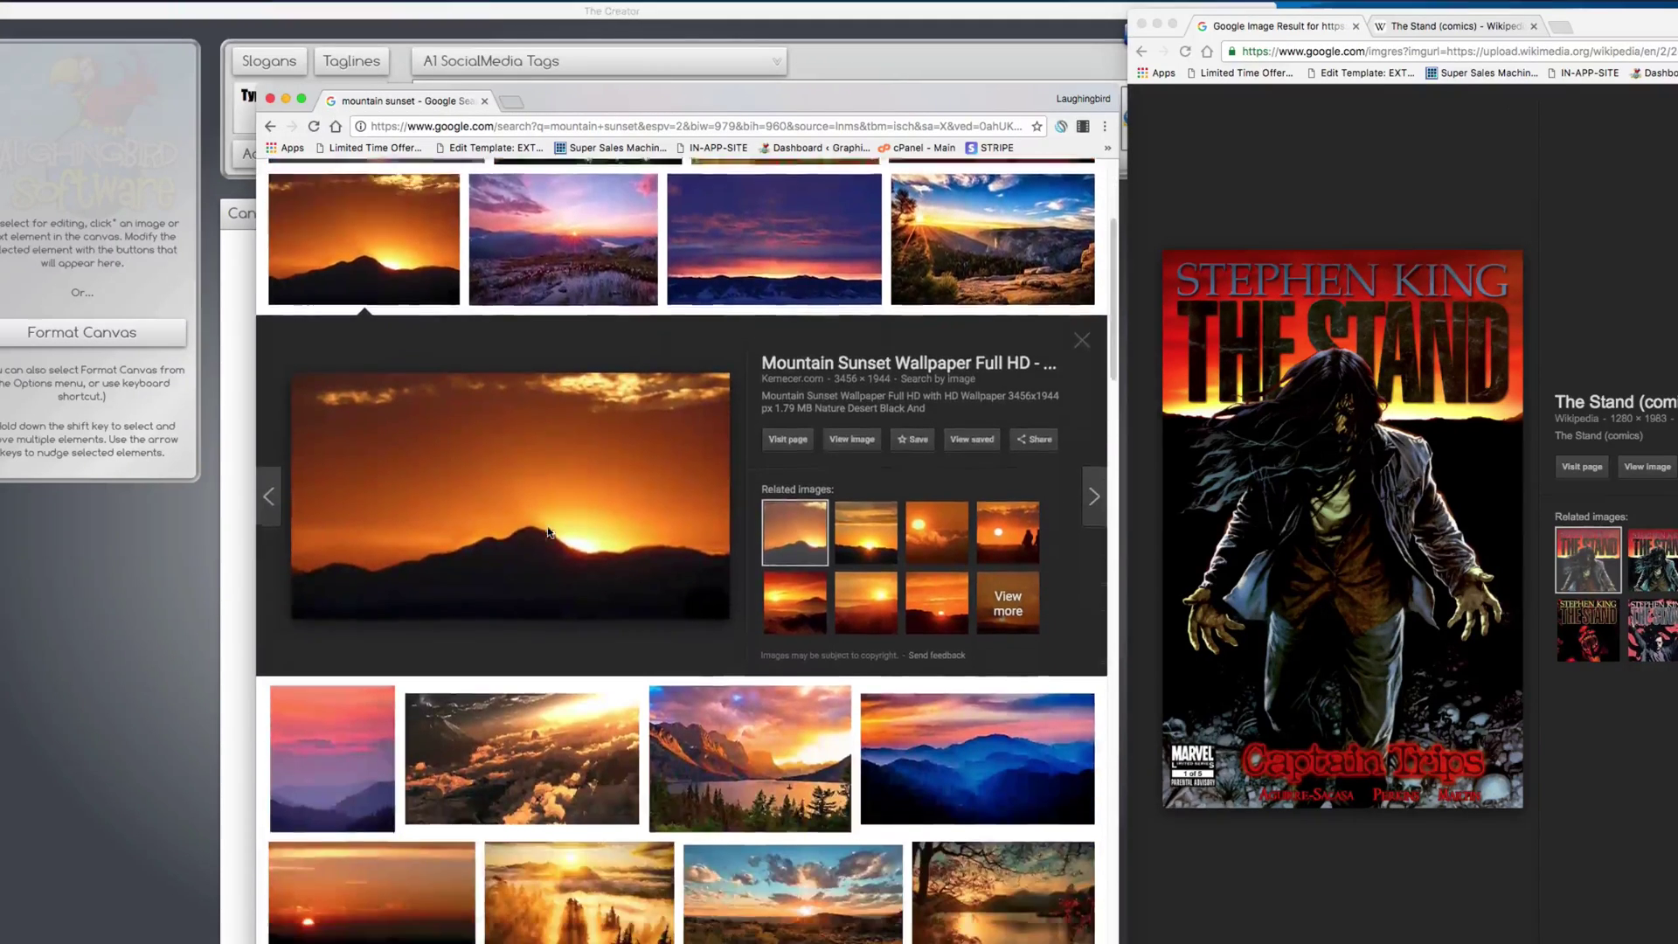
{"action": "scroll", "coordinate": [547, 532], "scroll_direction": "down", "scroll_amount": 15}
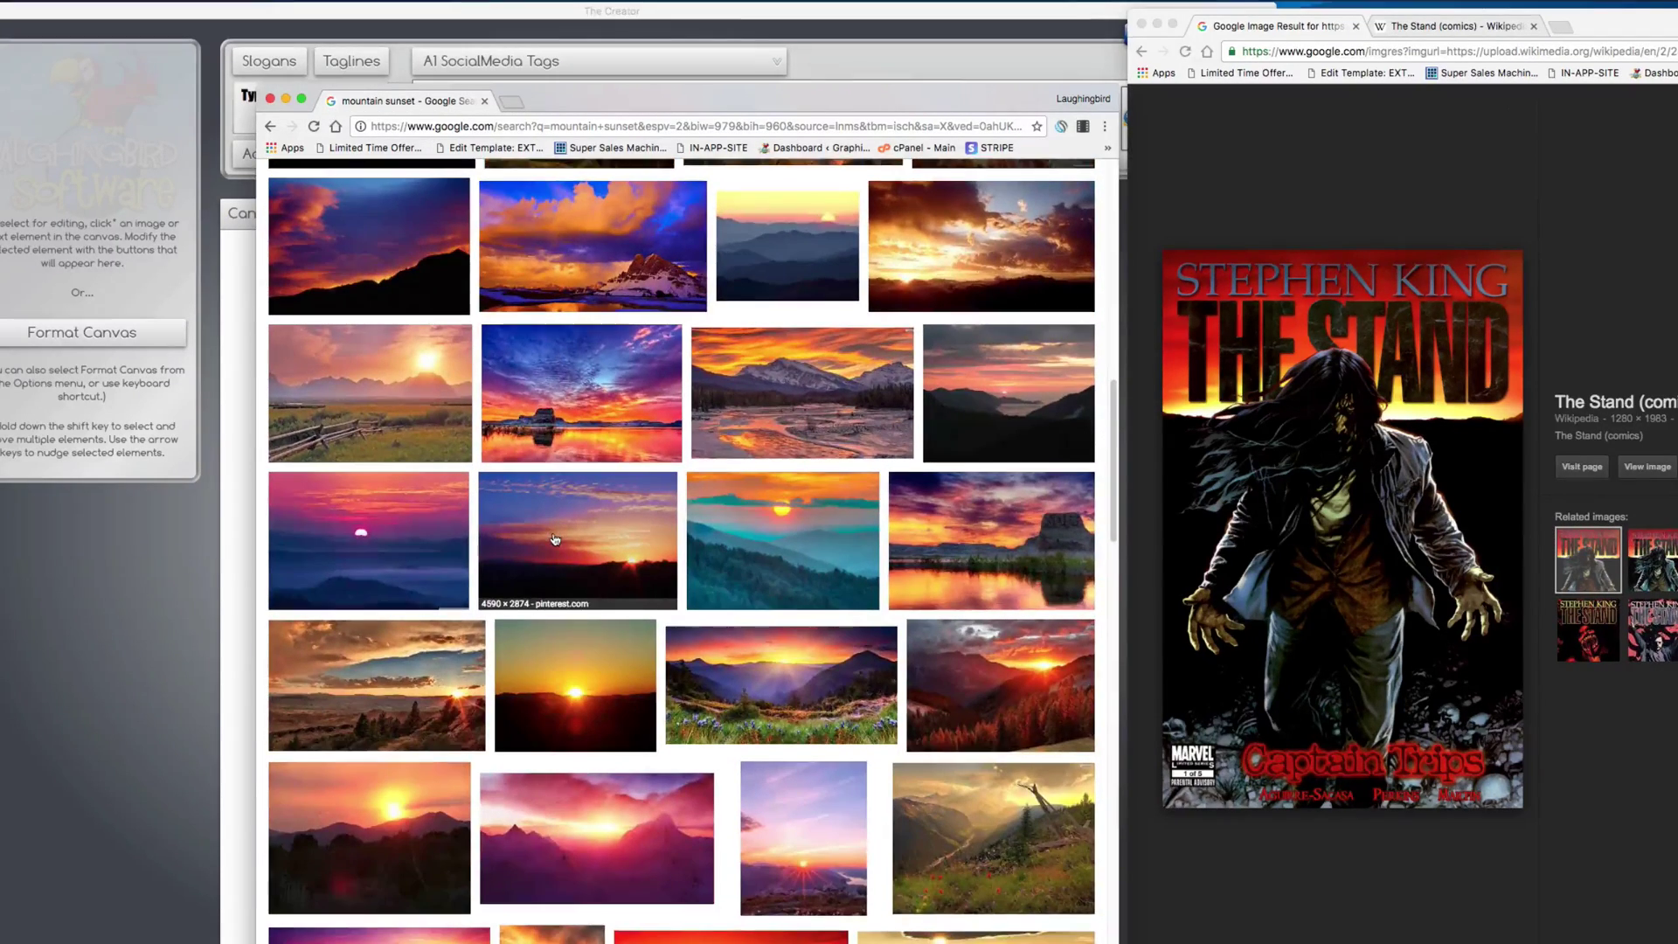
{"action": "scroll", "coordinate": [554, 540], "scroll_direction": "down", "scroll_amount": 1}
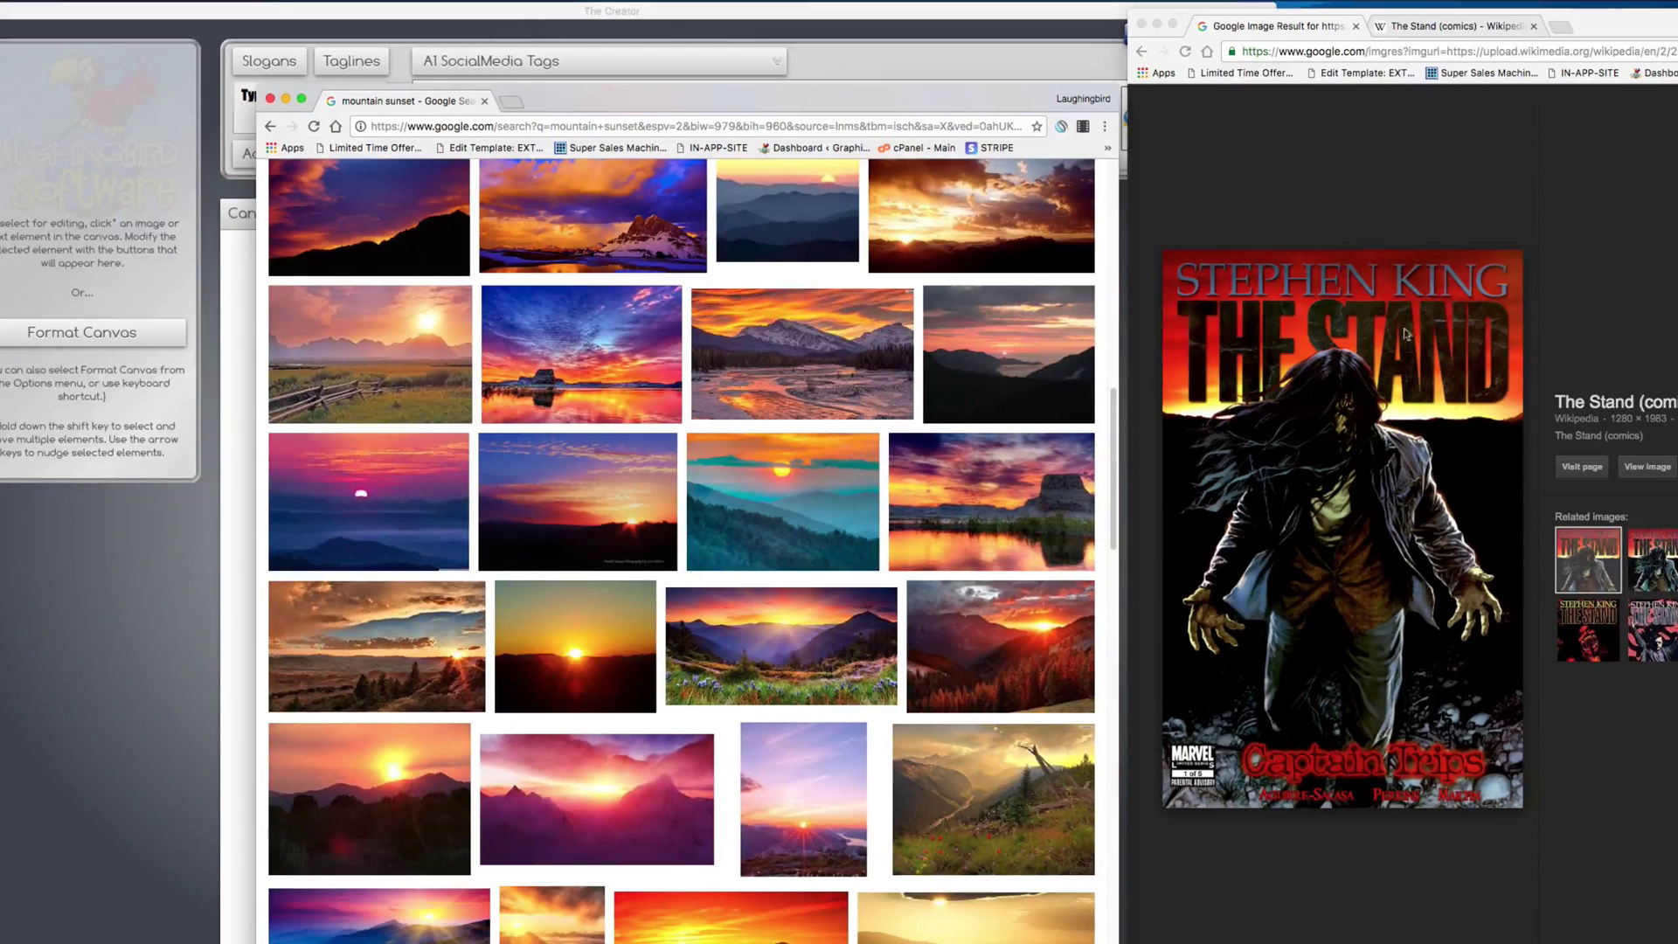
{"action": "left_click", "coordinate": [564, 688]}
{"action": "left_click", "coordinate": [513, 692]}
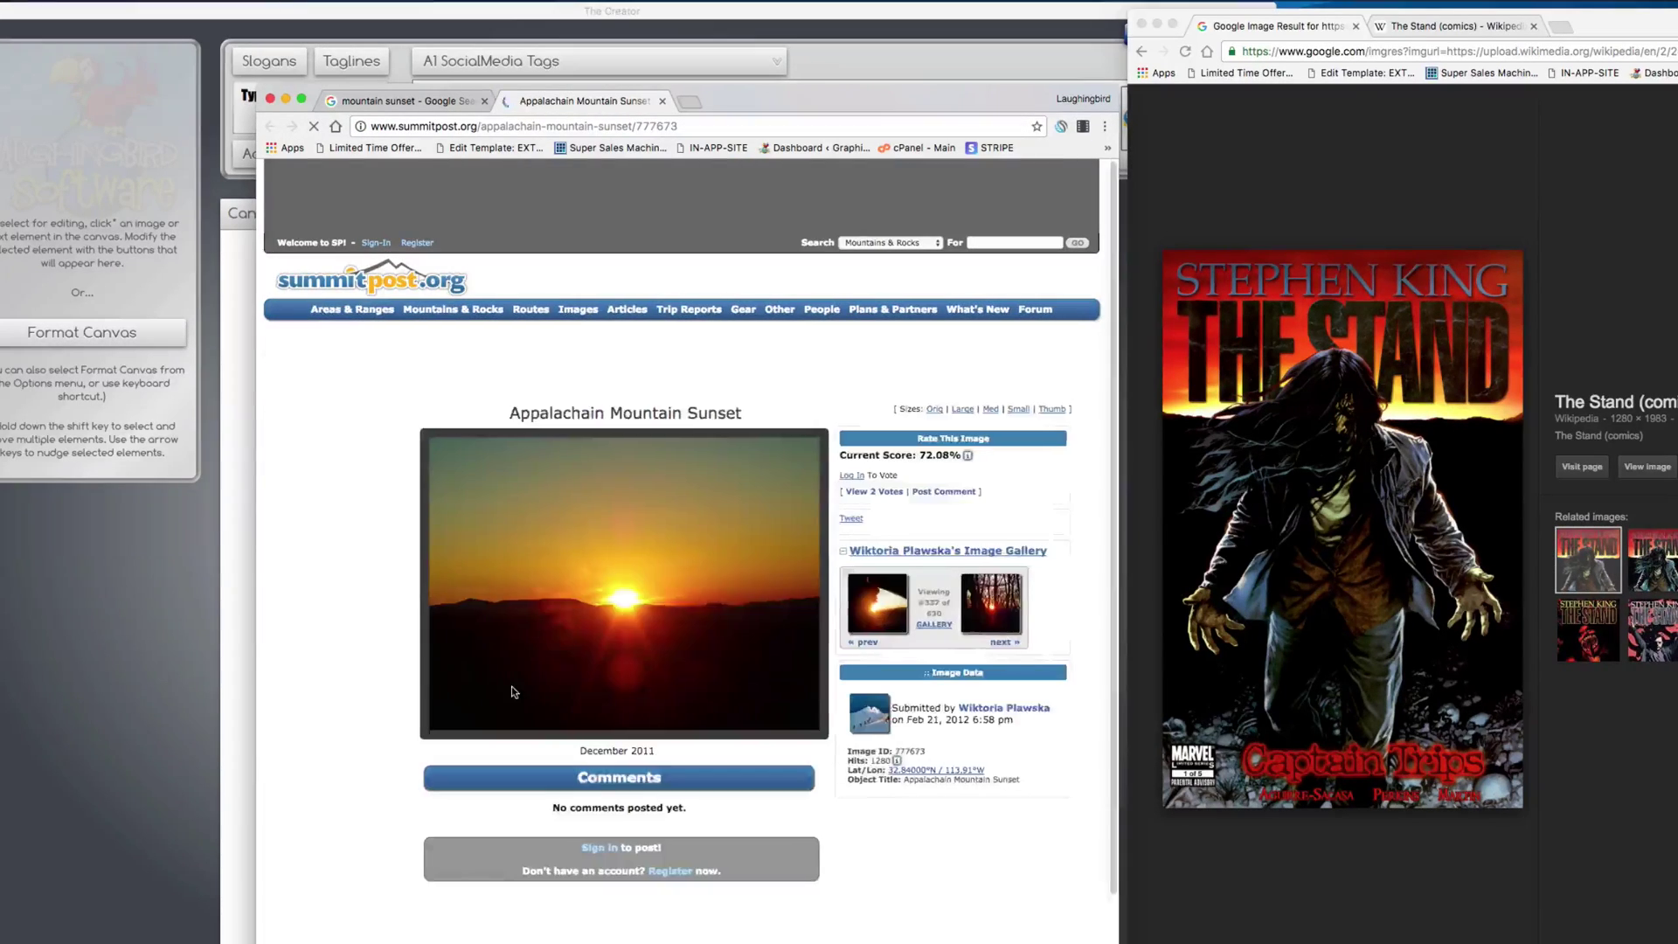
{"action": "left_click", "coordinate": [513, 685]}
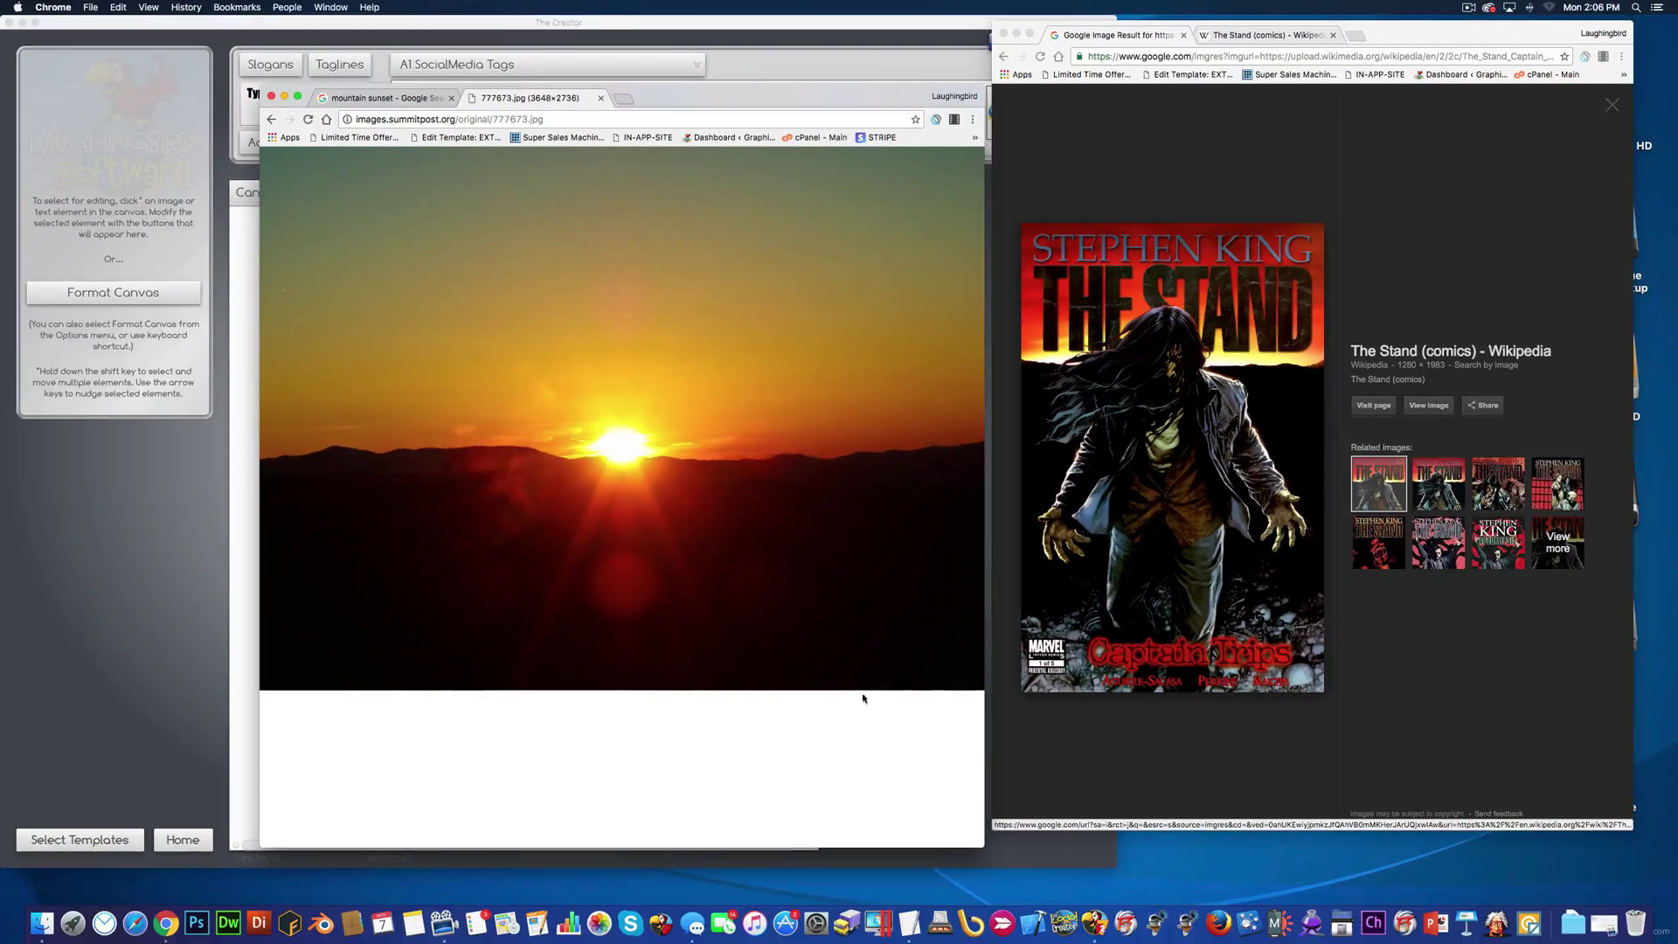
{"action": "left_click_drag", "start_coordinate": [862, 689], "coordinate": [1201, 863]}
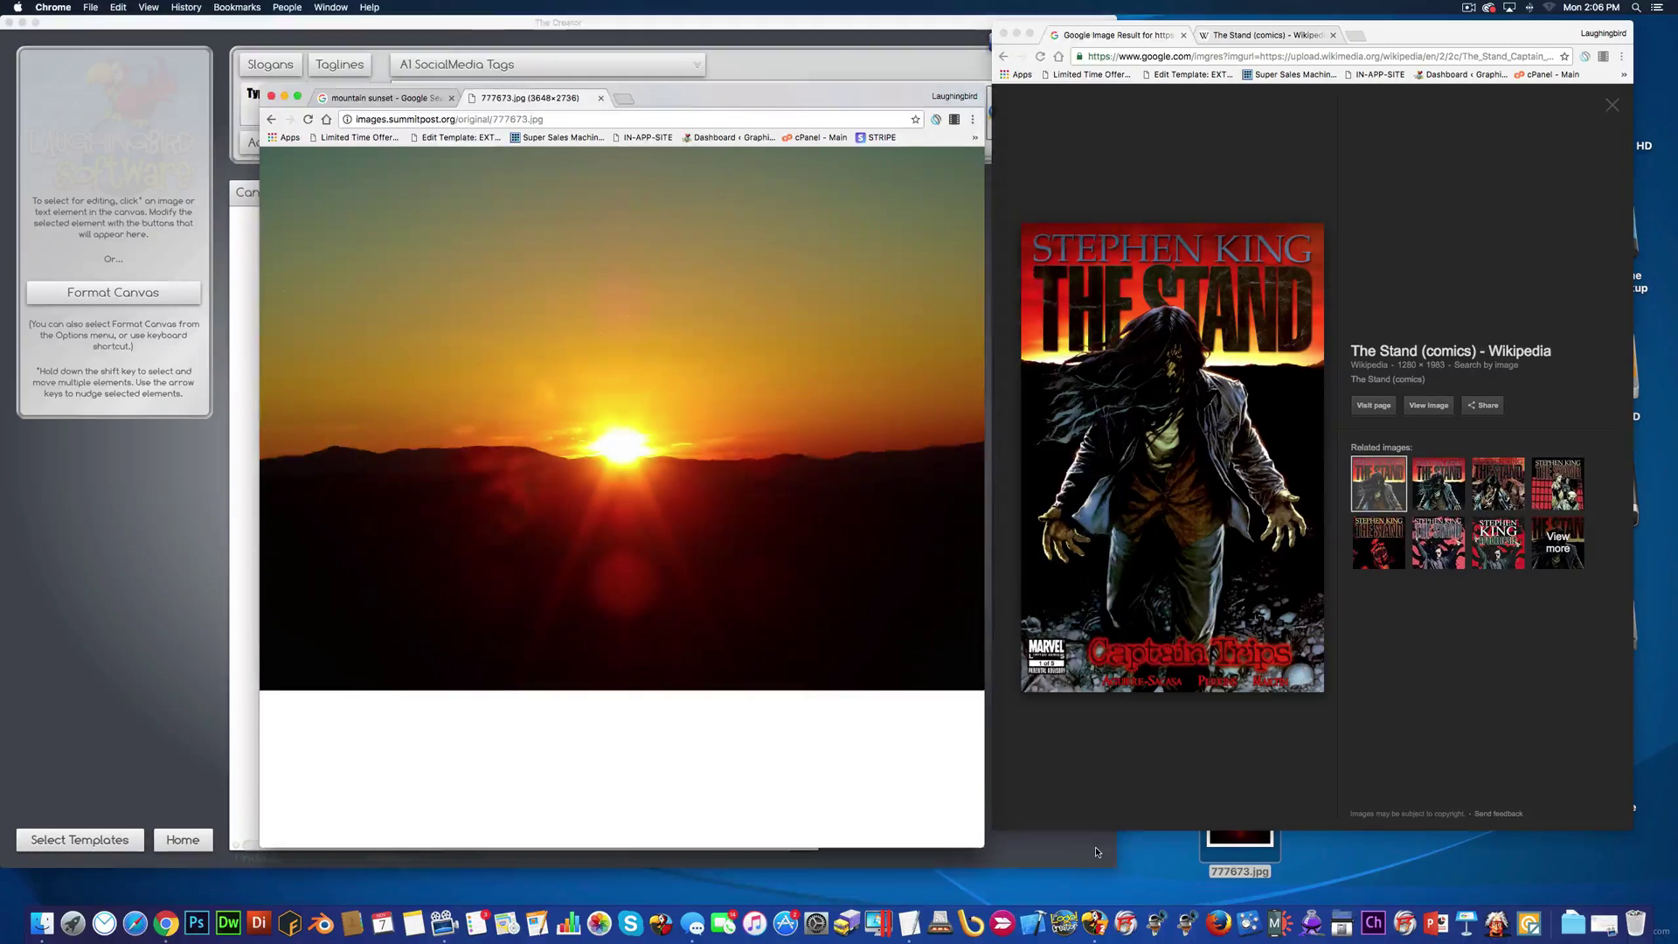
Step: Switch to The Creator and import 777673.jpg from the Desktop onto the canvas
{"action": "left_click", "coordinate": [1097, 853]}
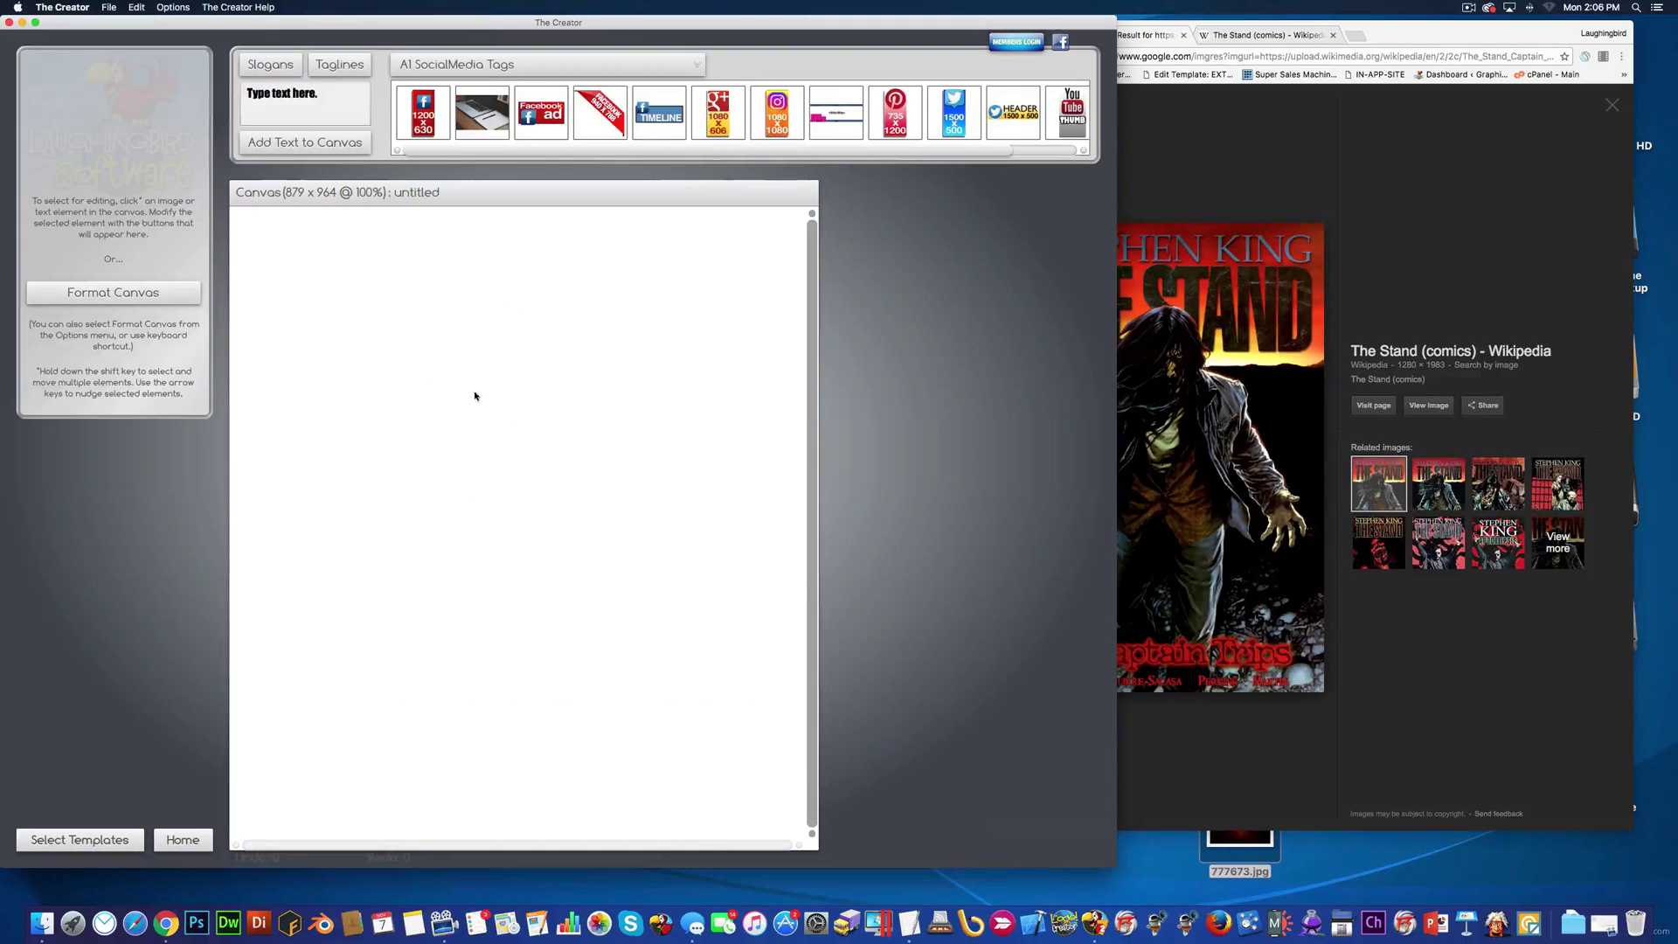
{"action": "left_click", "coordinate": [105, 7]}
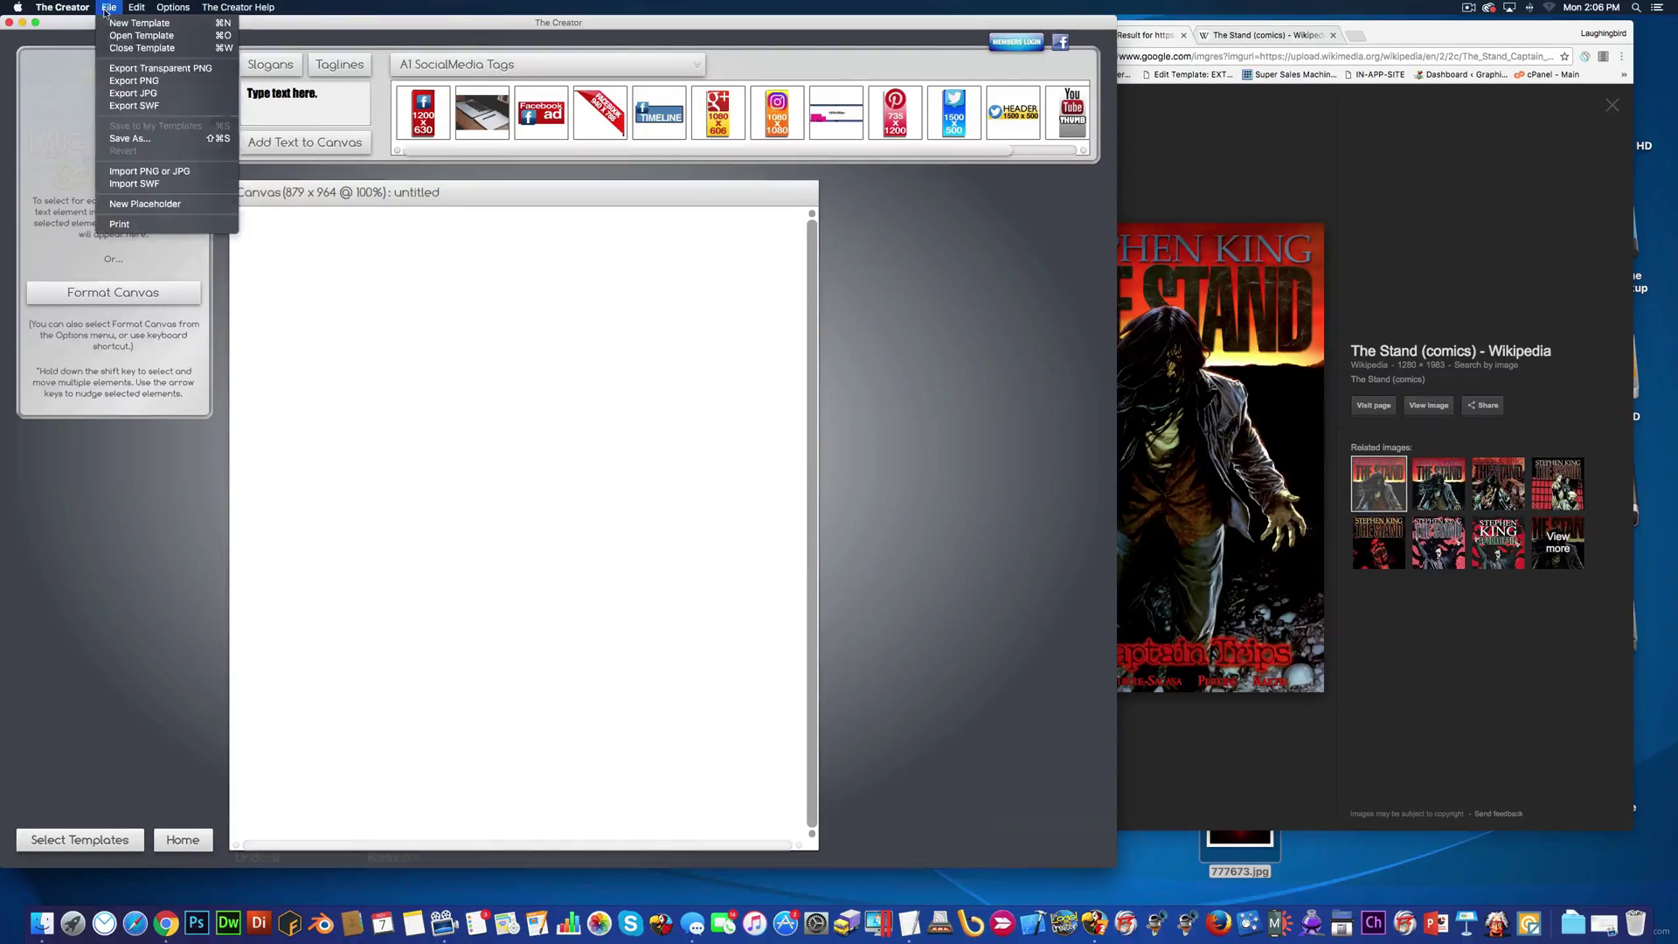
{"action": "left_click", "coordinate": [128, 171]}
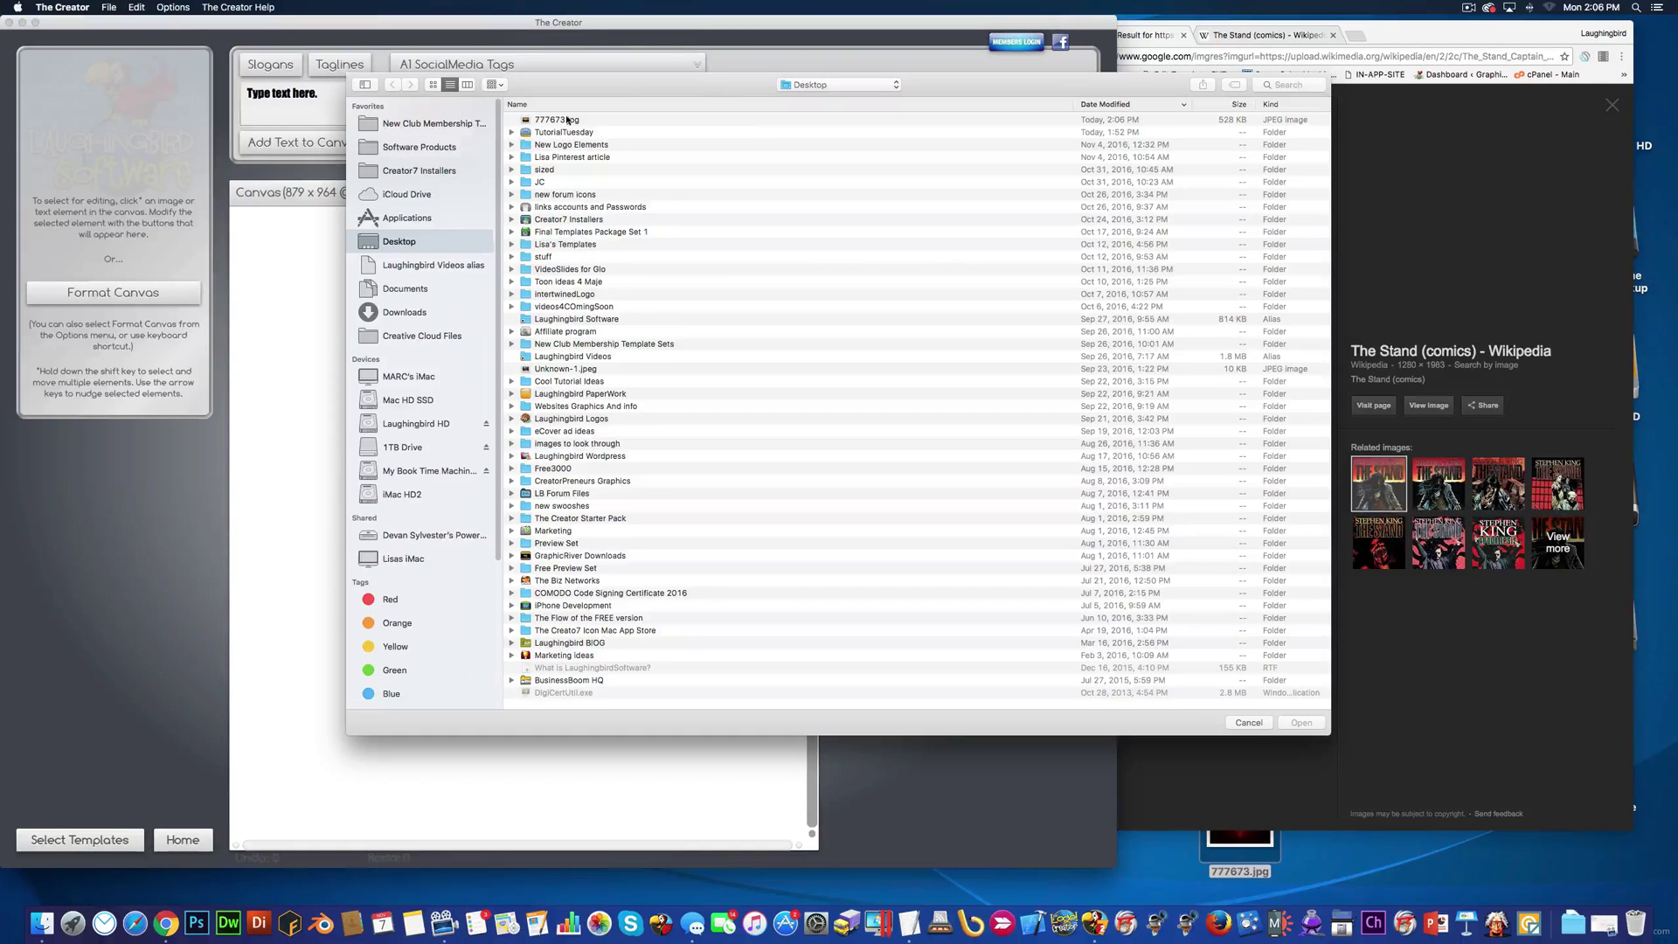
{"action": "double_click", "coordinate": [552, 121]}
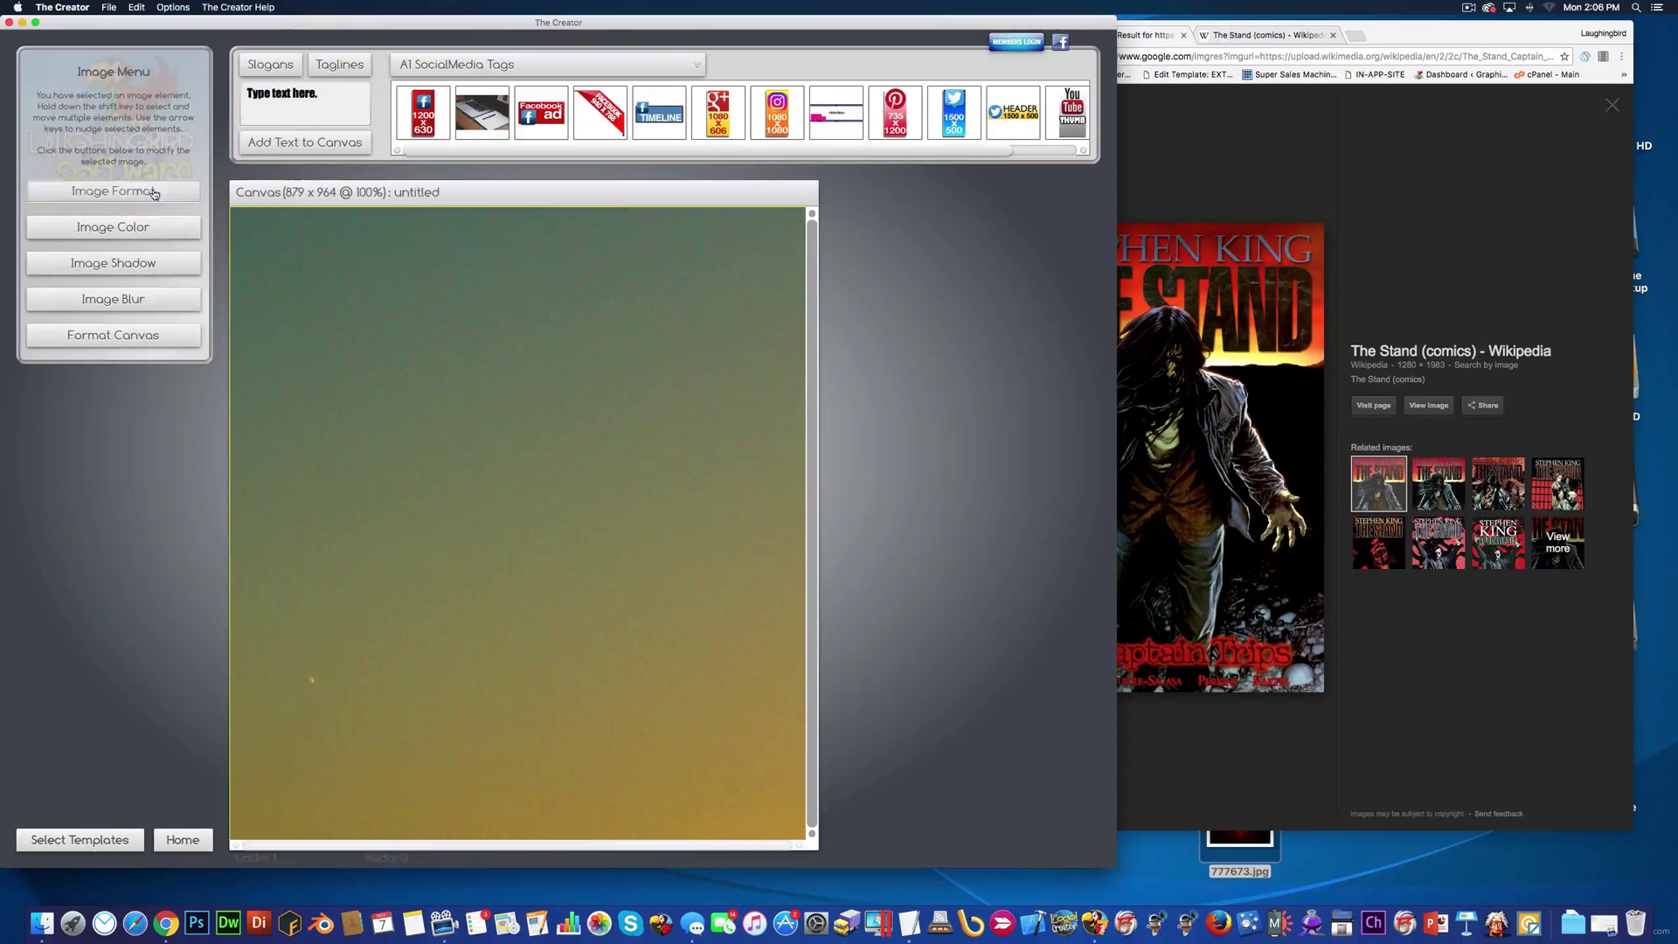
Step: Scale the sunset image to 0.39 and position it across the canvas with its dark lower edge above the canvas bottom
{"action": "left_click", "coordinate": [157, 194]}
{"action": "left_click_drag", "start_coordinate": [136, 131], "coordinate": [113, 129]}
{"action": "left_click_drag", "start_coordinate": [743, 718], "coordinate": [469, 489]}
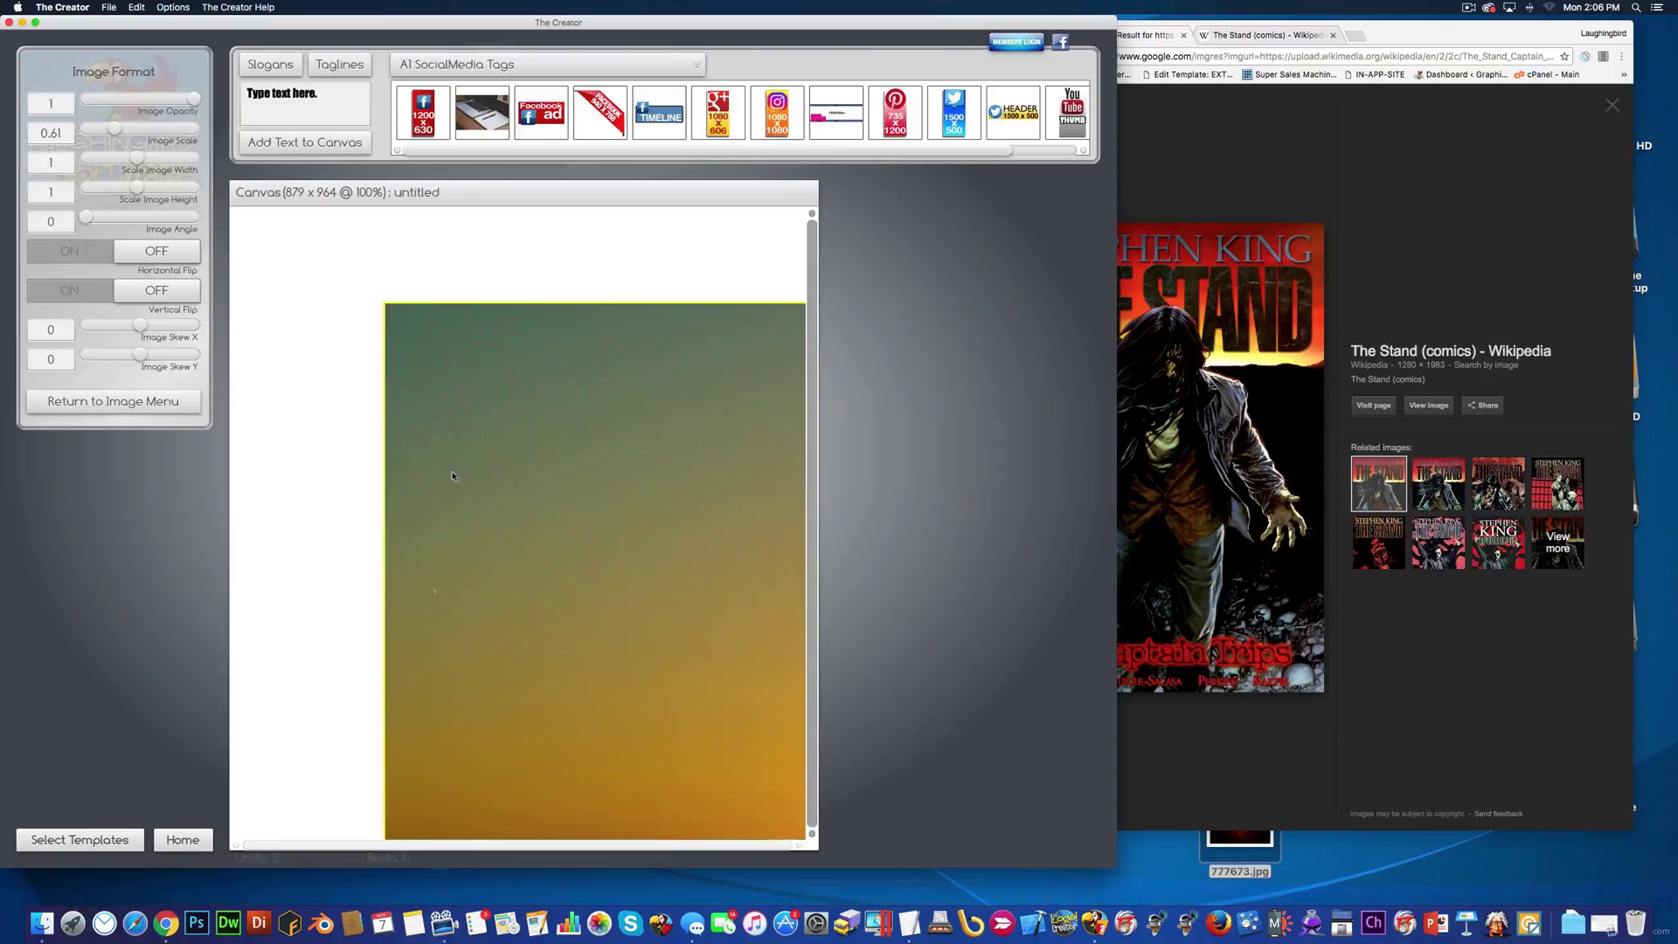
{"action": "left_click_drag", "start_coordinate": [288, 443], "coordinate": [103, 131]}
{"action": "left_click_drag", "start_coordinate": [465, 479], "coordinate": [570, 537]}
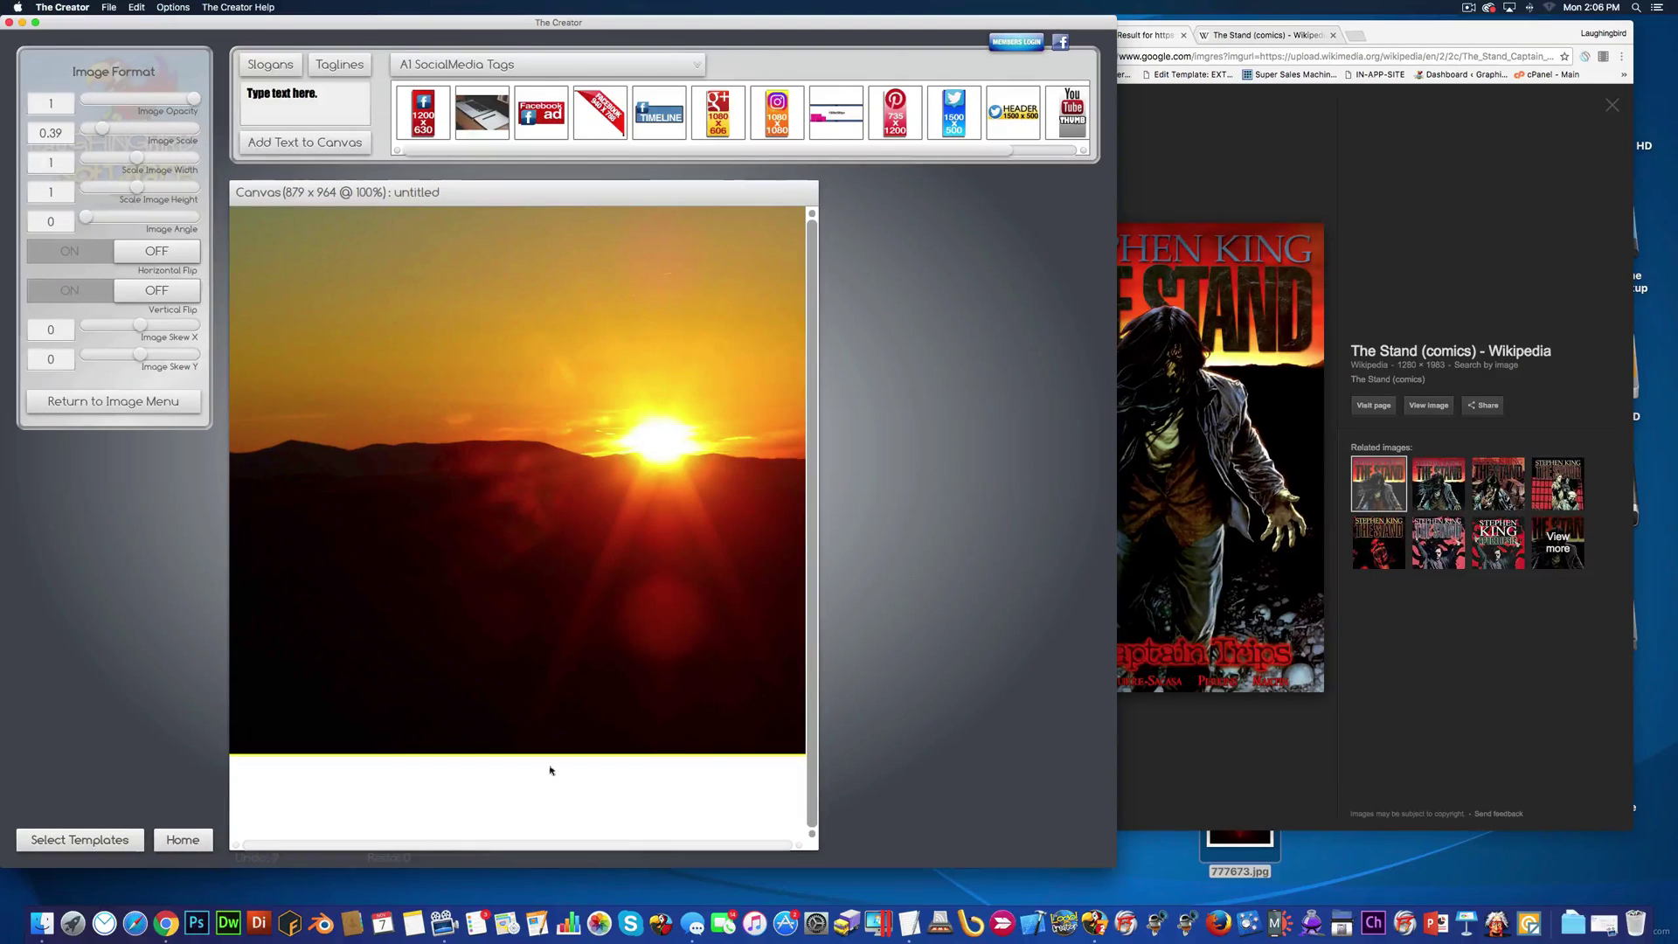
Step: Set the canvas background to the near-black color 70101 sampled from the sunset image's lower edge
{"action": "left_click", "coordinate": [562, 791]}
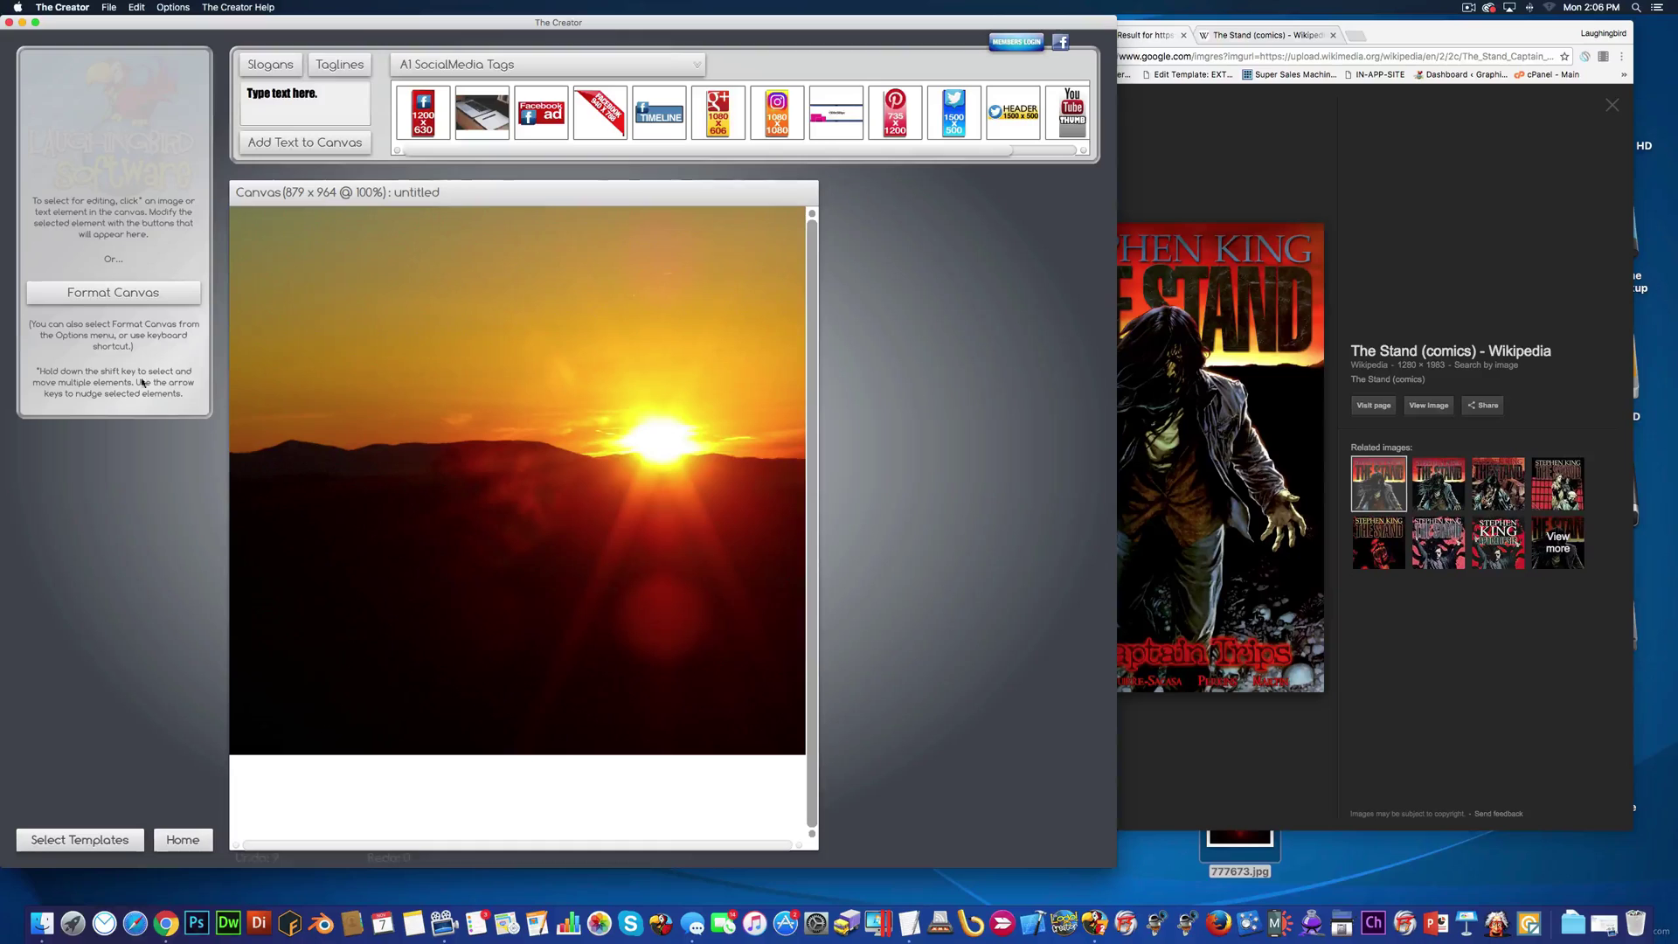
{"action": "left_click", "coordinate": [114, 299]}
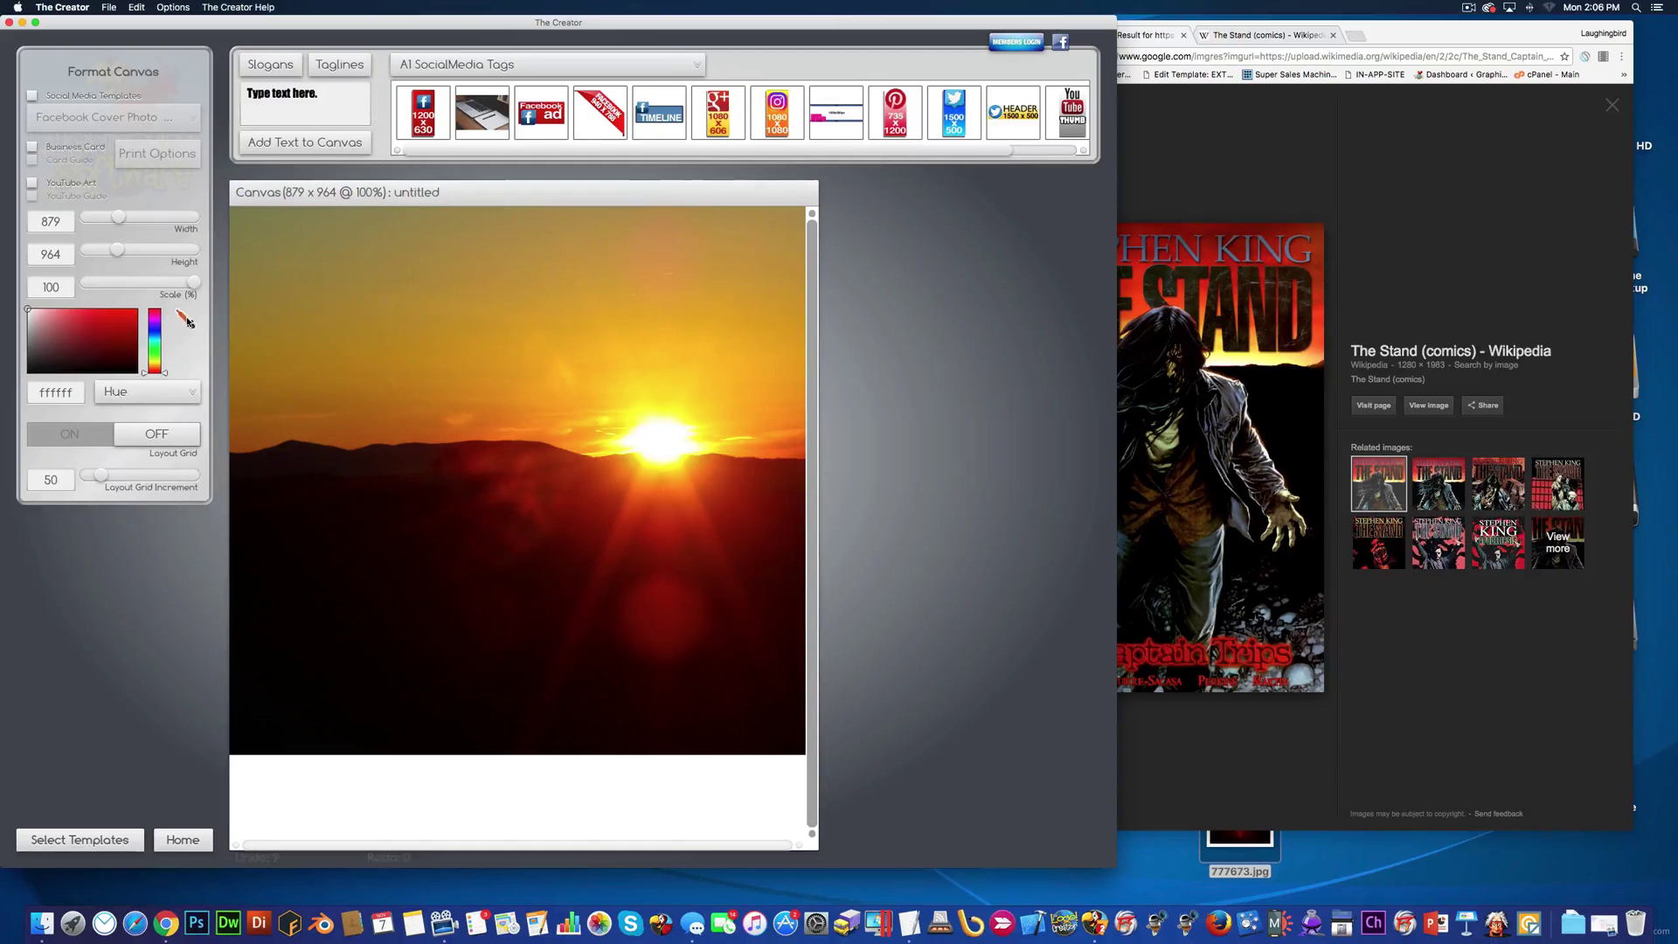
{"action": "left_click", "coordinate": [433, 753]}
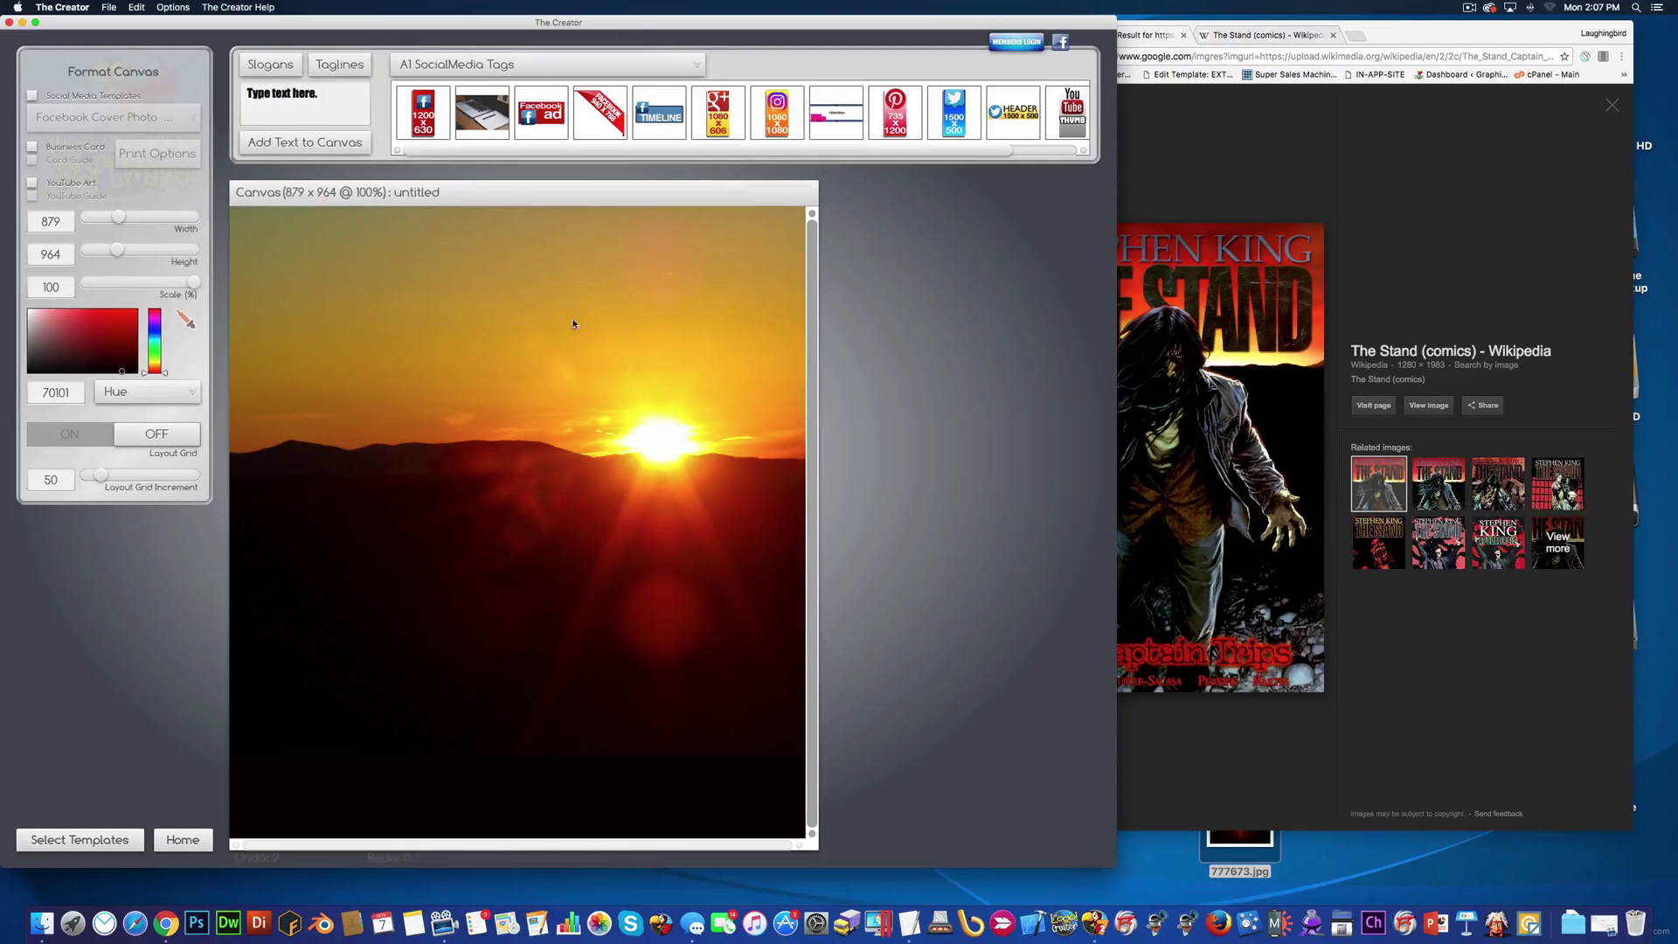
Step: Switch to the Chrome window with the sunset photo and search Google Images for "zombie png"
{"action": "left_click", "coordinate": [1305, 546]}
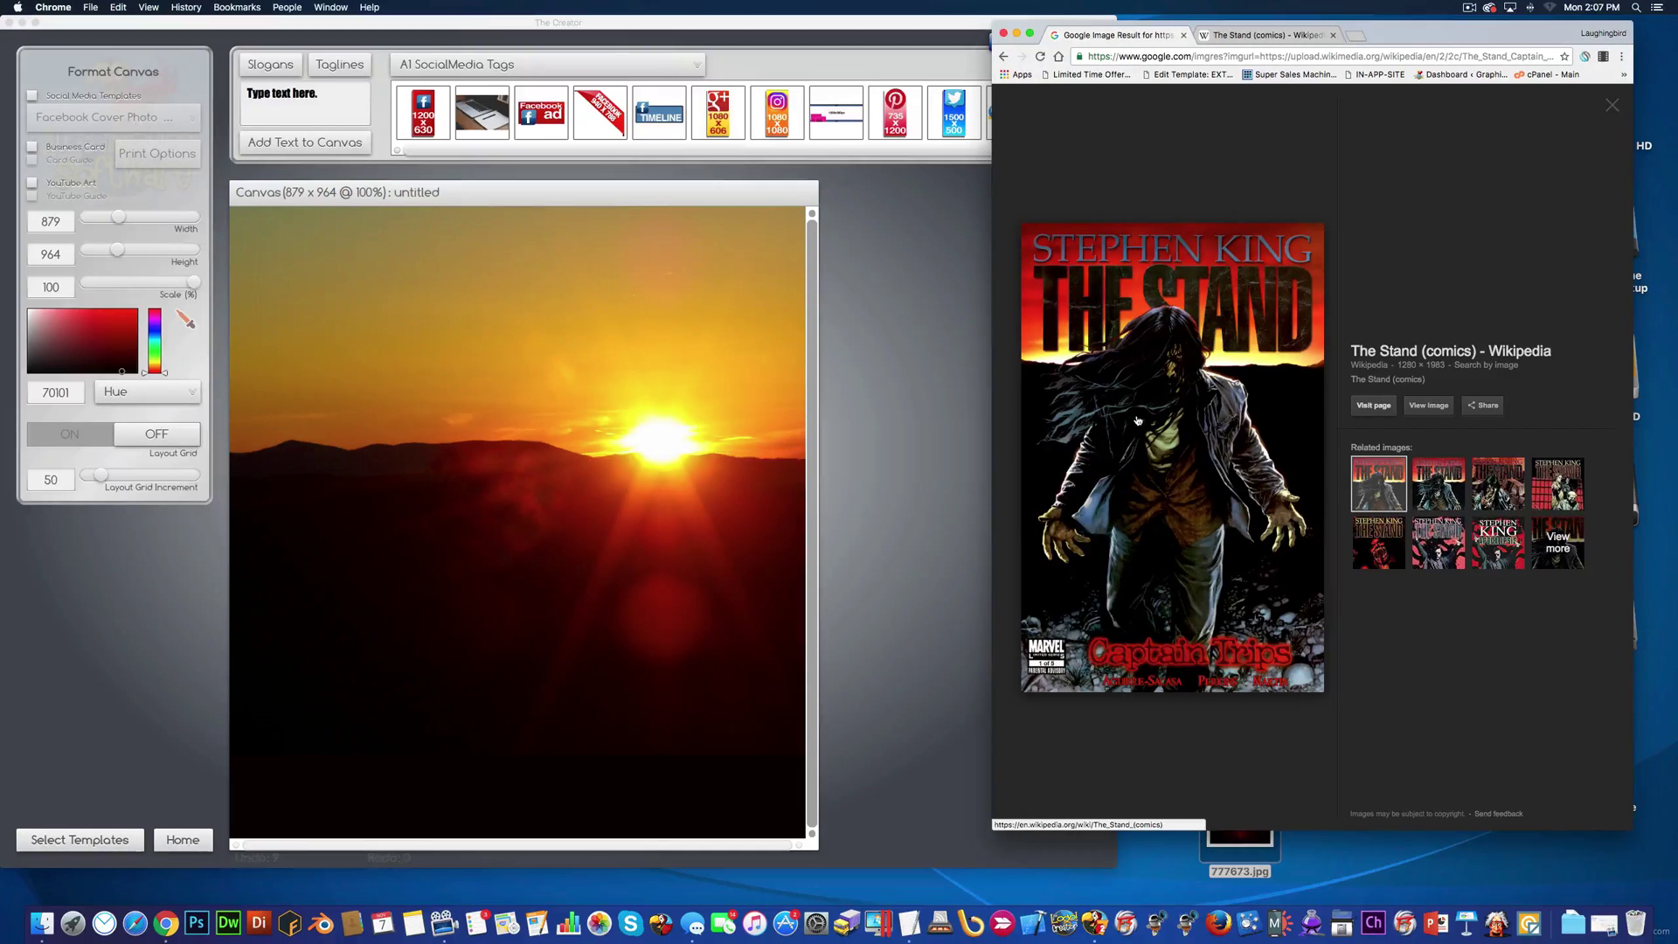
{"action": "left_click", "coordinate": [166, 917]}
{"action": "left_click", "coordinate": [512, 120]}
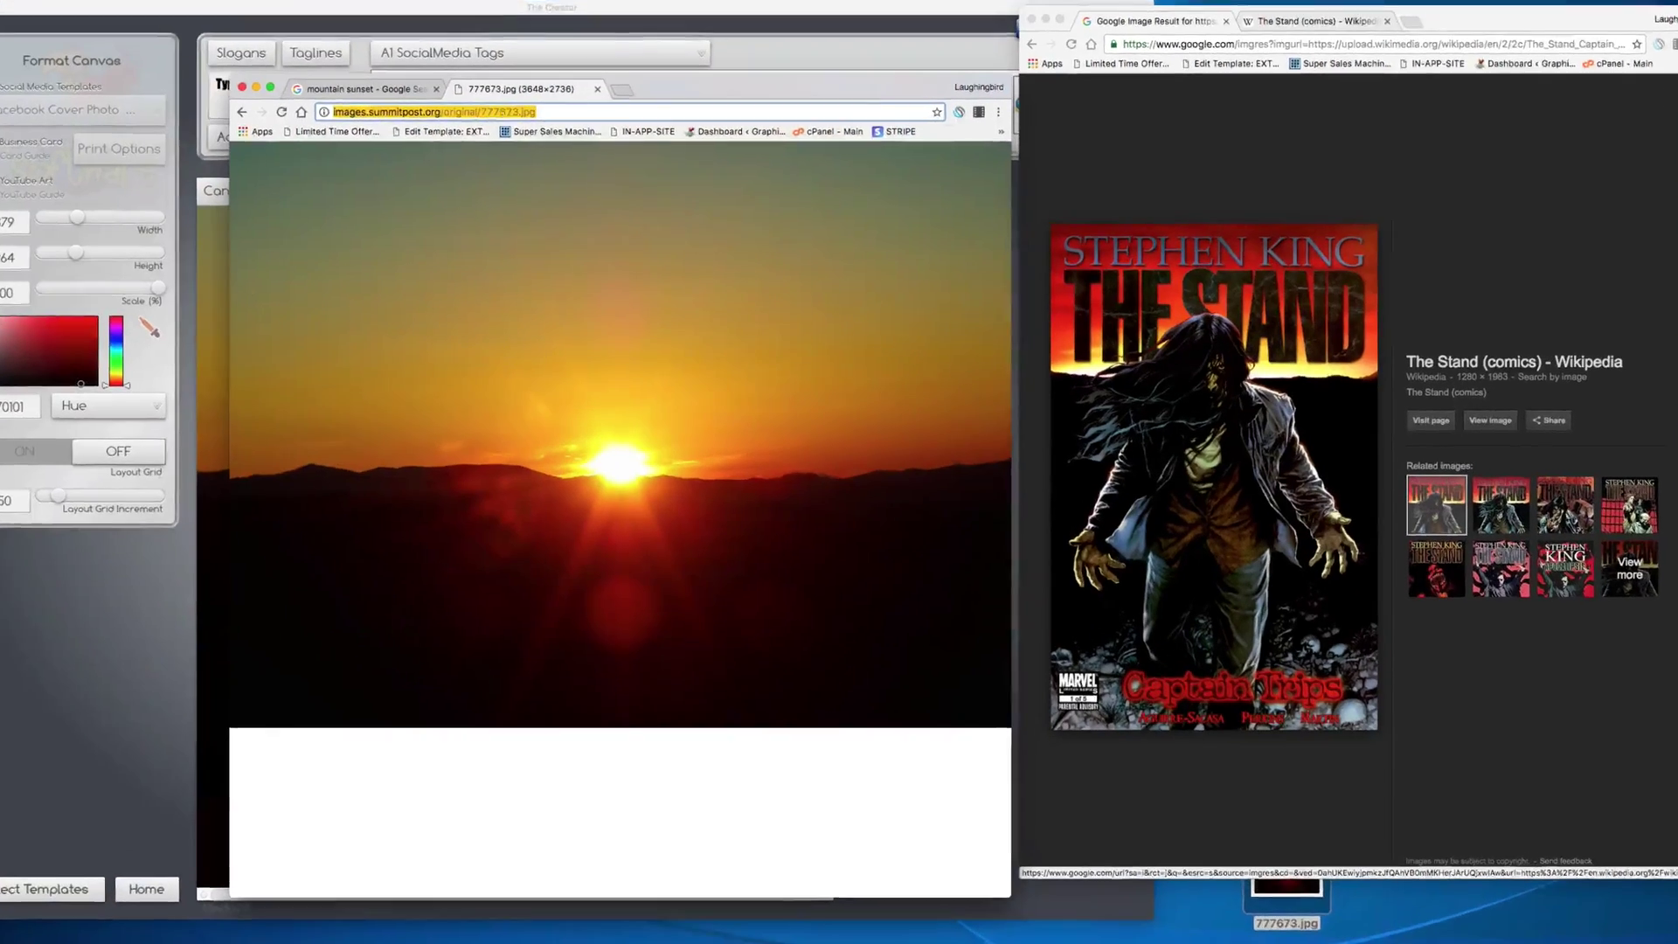
{"action": "type", "text": "zo"}
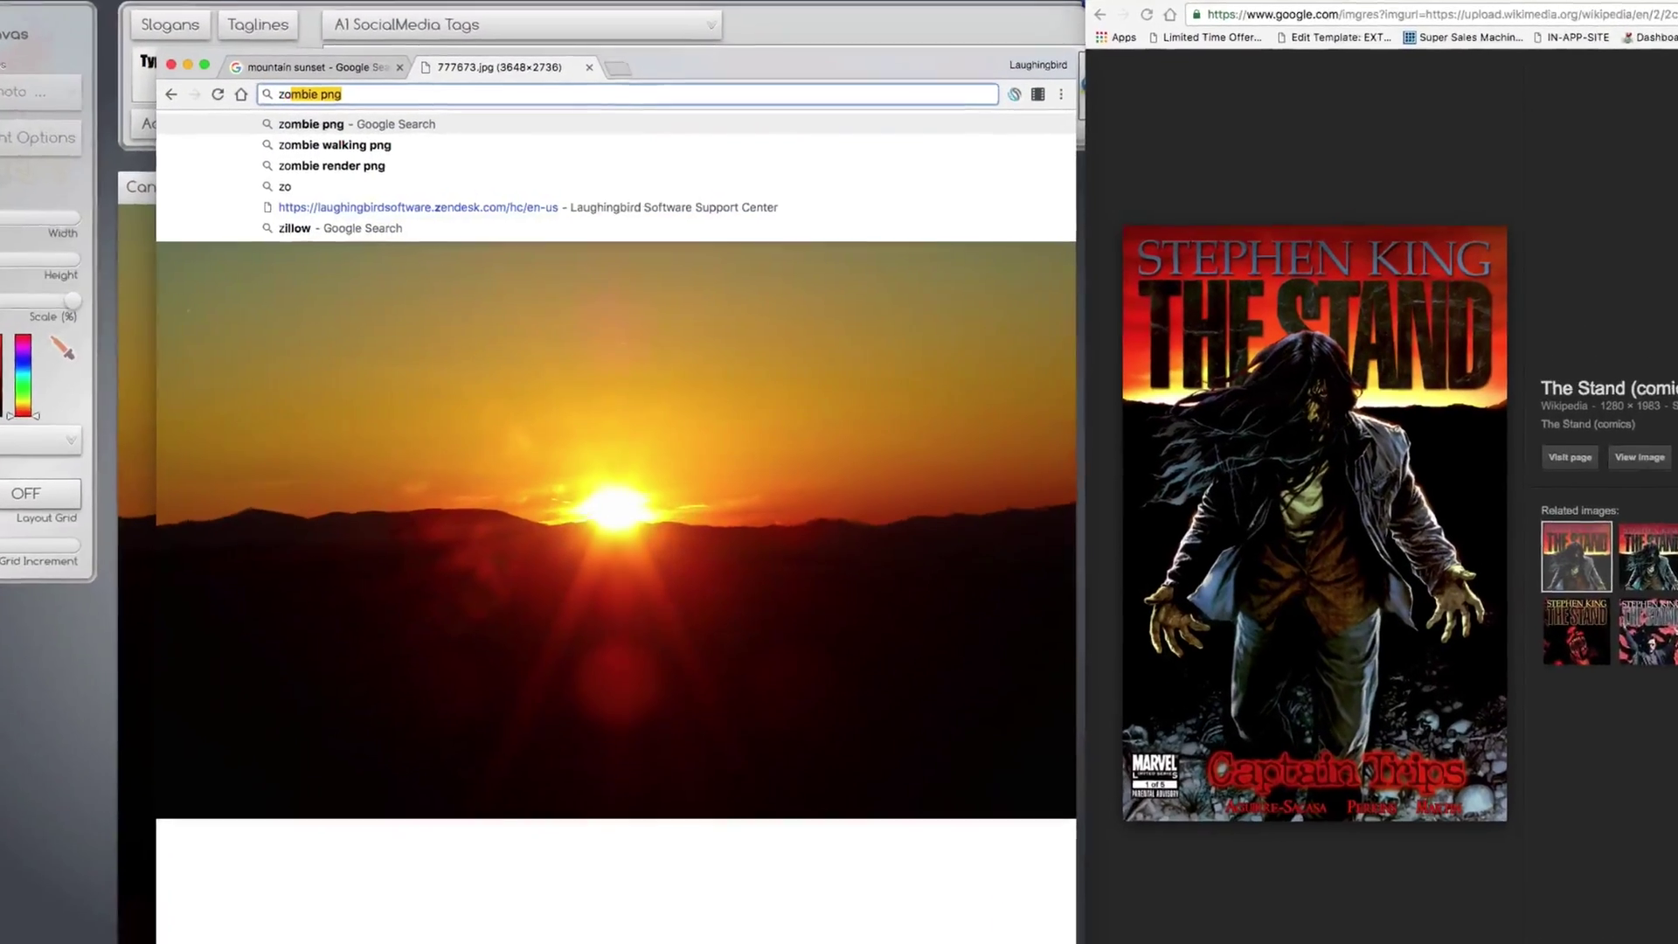
{"action": "type", "text": "mb"}
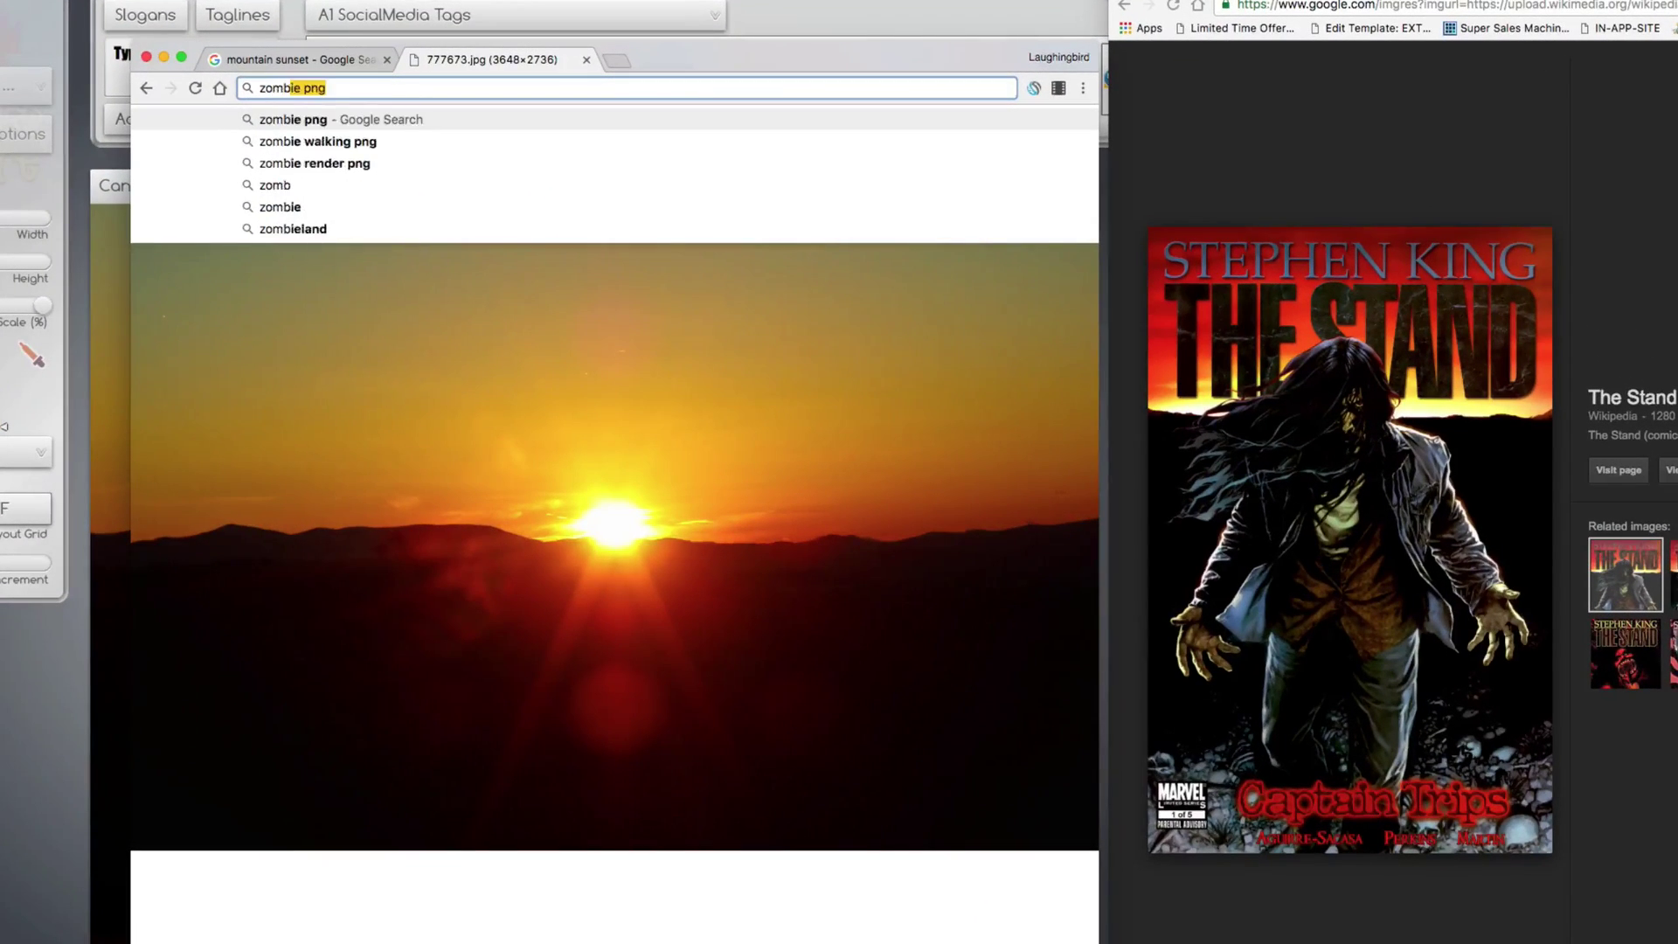
{"action": "type", "text": "ie png"}
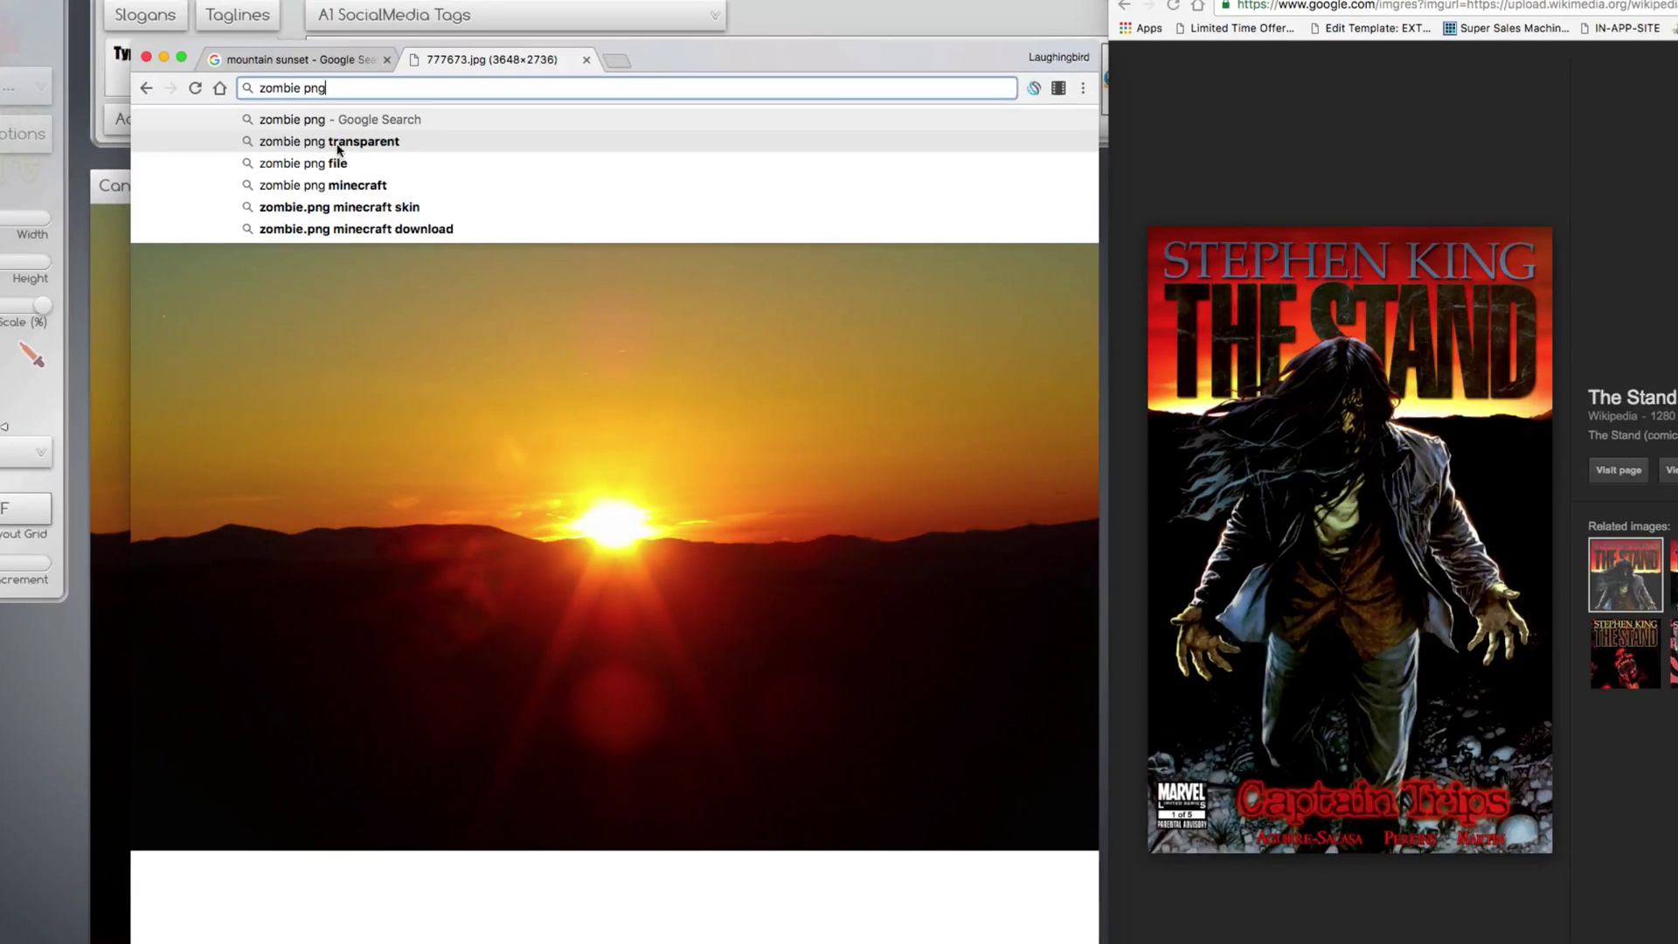
{"action": "key", "text": "Return"}
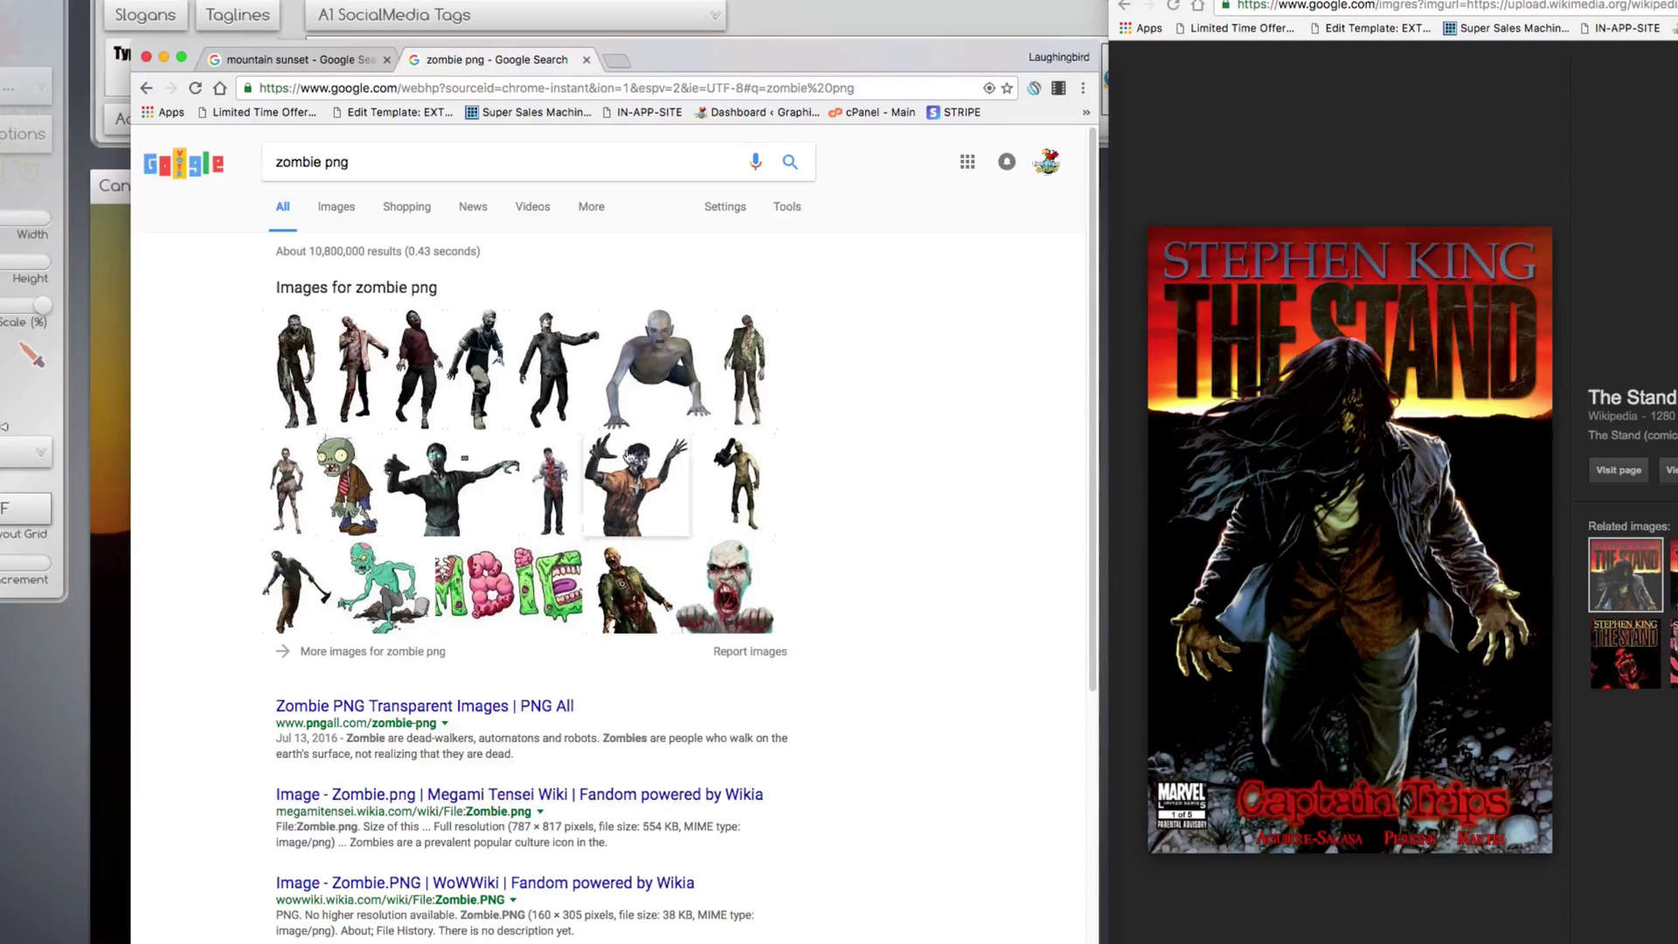
{"action": "left_click", "coordinate": [338, 206]}
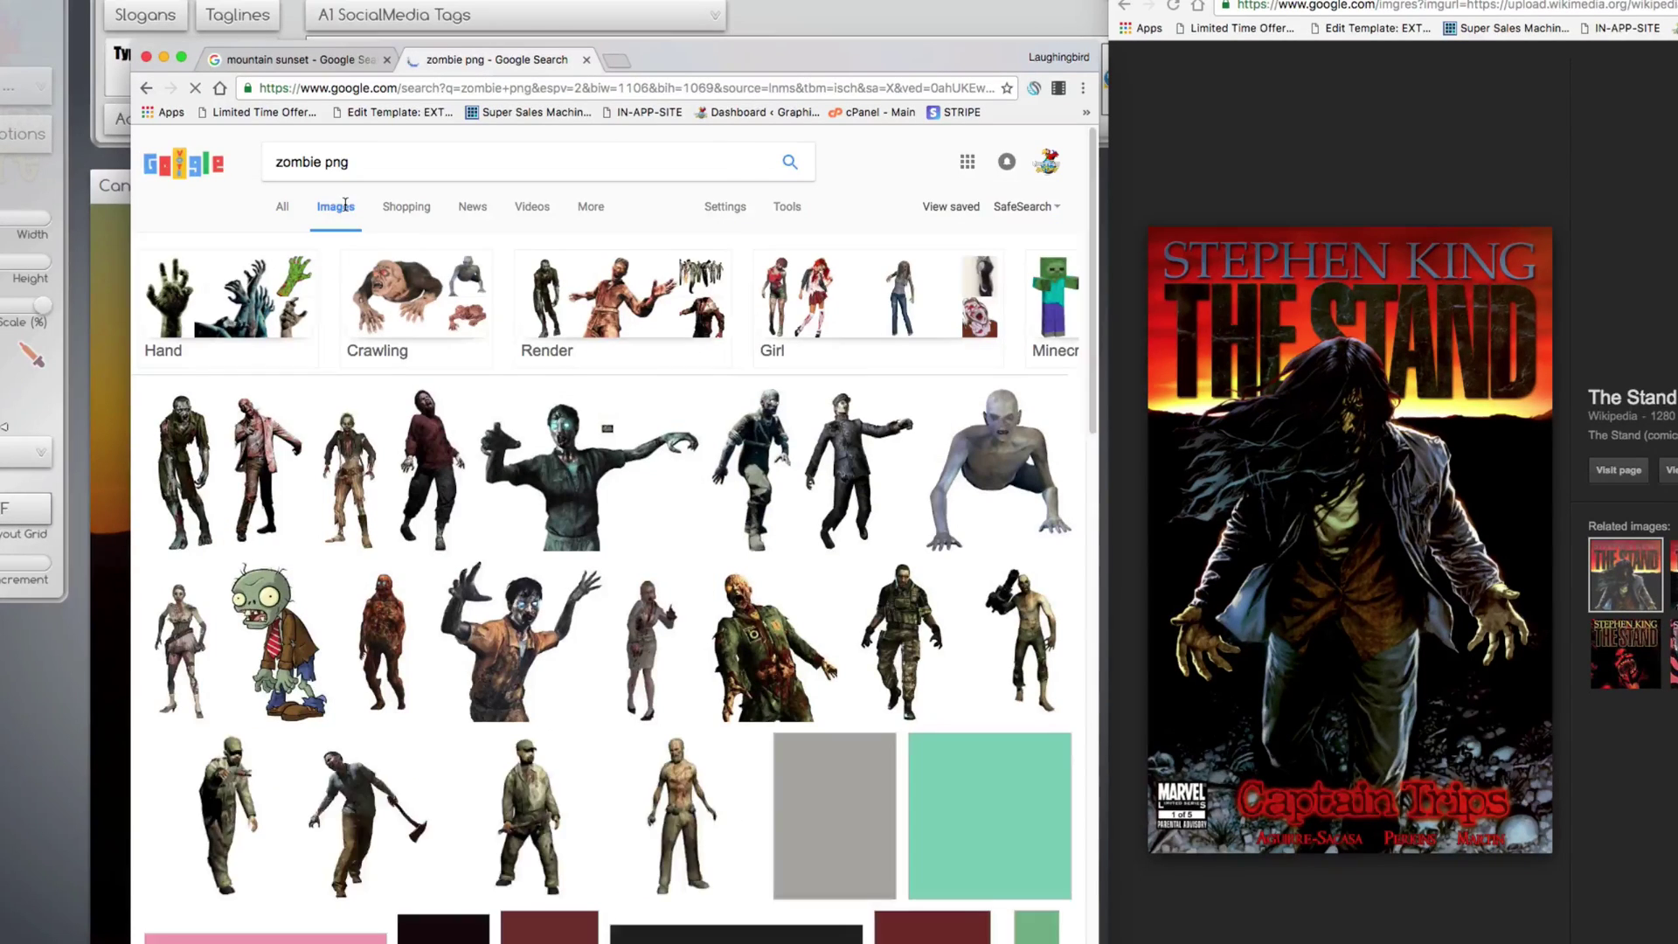
Step: Open the preview of the pngall.com zombie in the bloody green jacket and save the image to the desktop
{"action": "scroll", "coordinate": [745, 609], "scroll_direction": "down", "scroll_amount": 1}
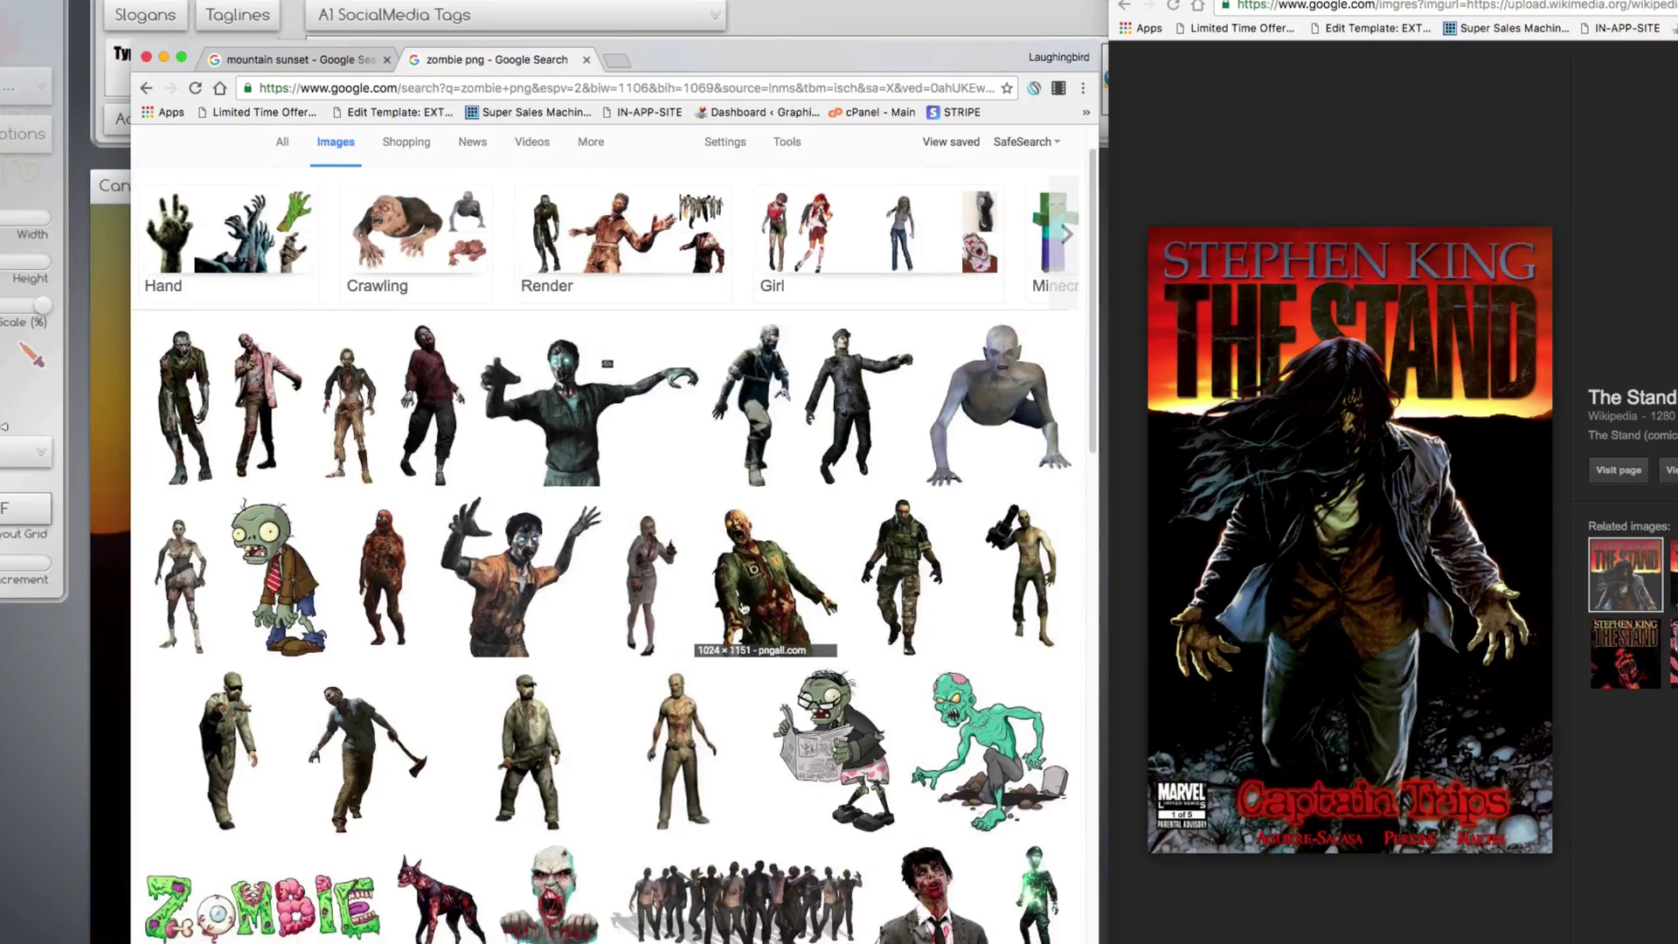
{"action": "left_click", "coordinate": [763, 593]}
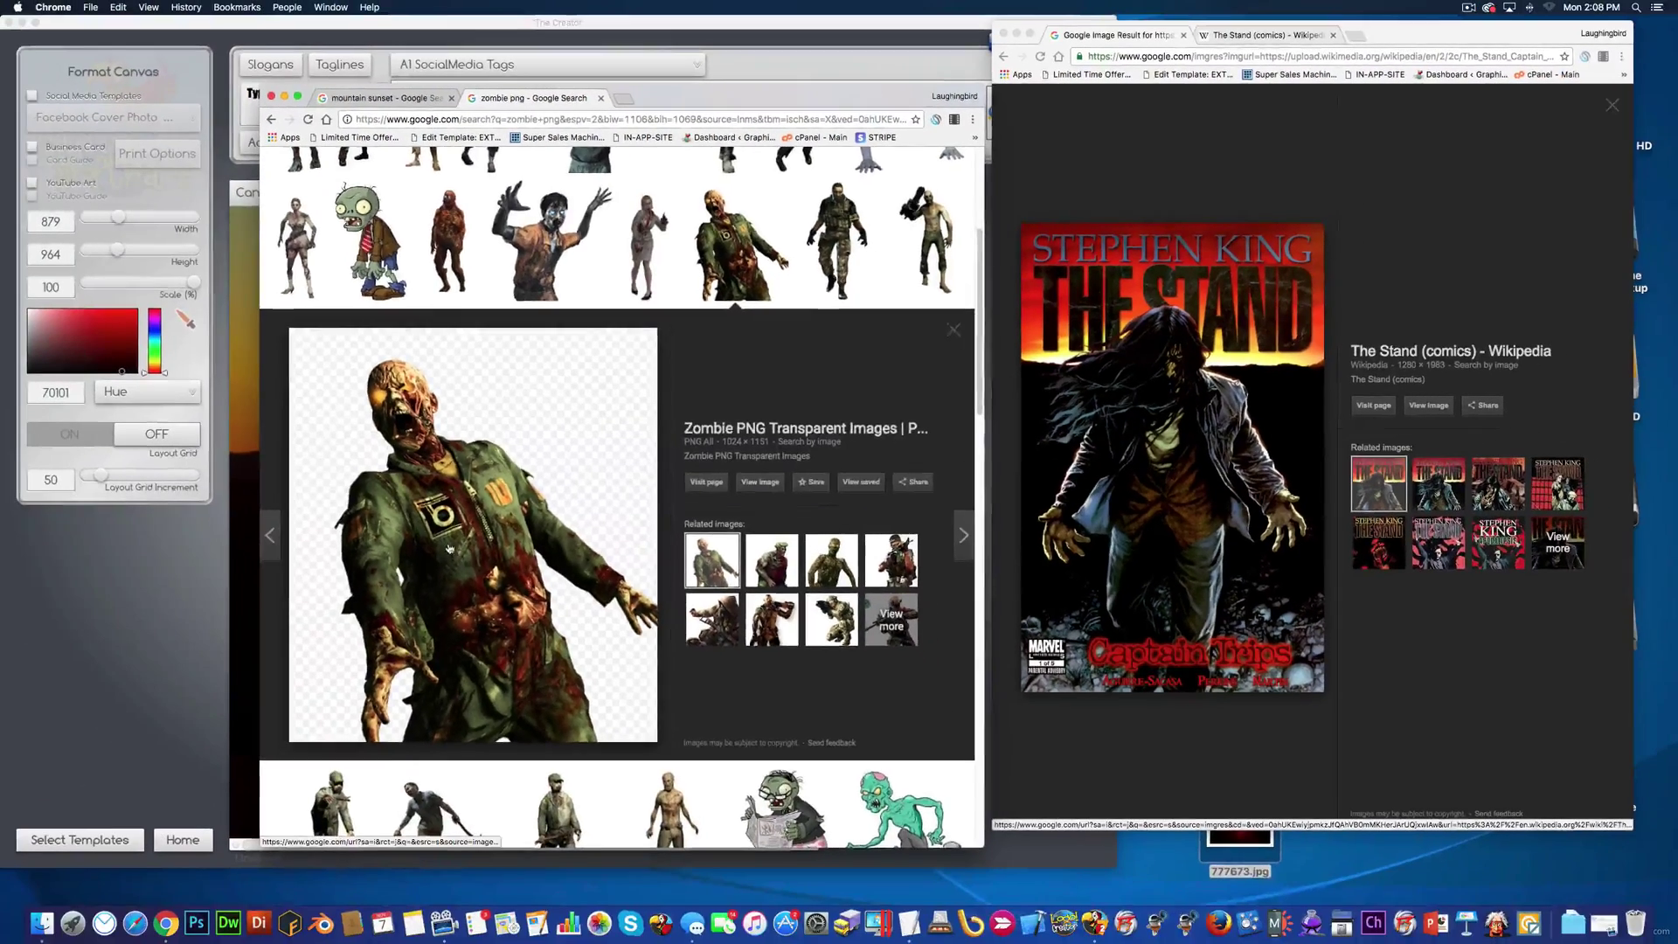
{"action": "left_click_drag", "start_coordinate": [448, 549], "coordinate": [1176, 858]}
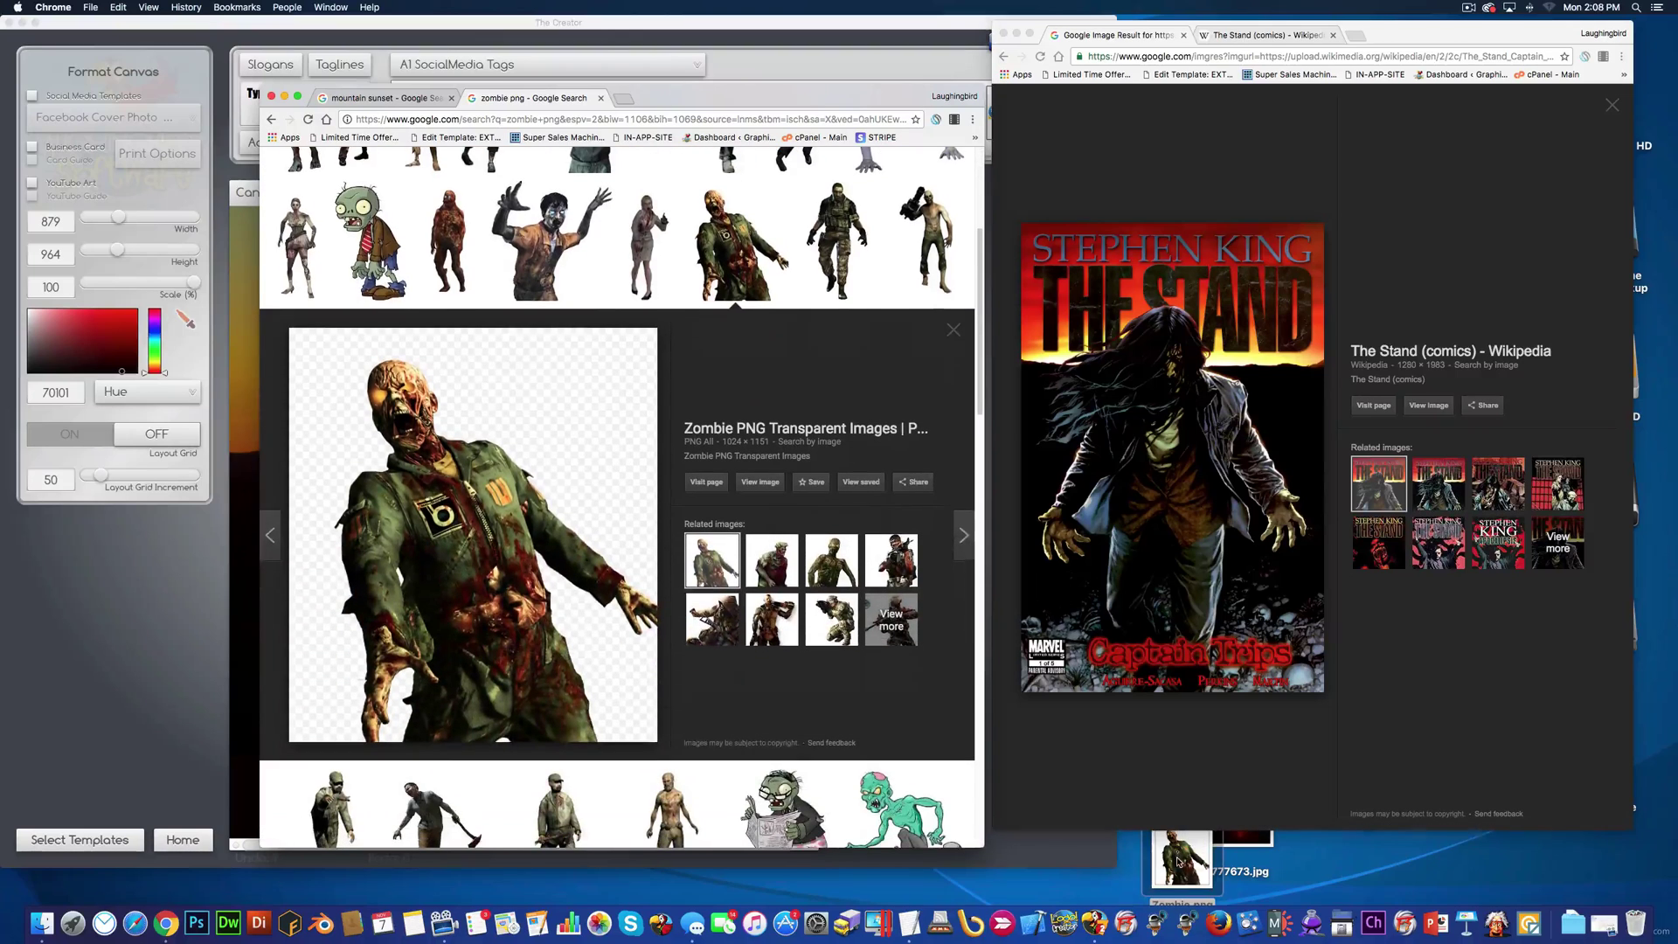
Step: Switch to The Creator and import Zombie.png from the Desktop onto the canvas
{"action": "left_click", "coordinate": [1069, 858]}
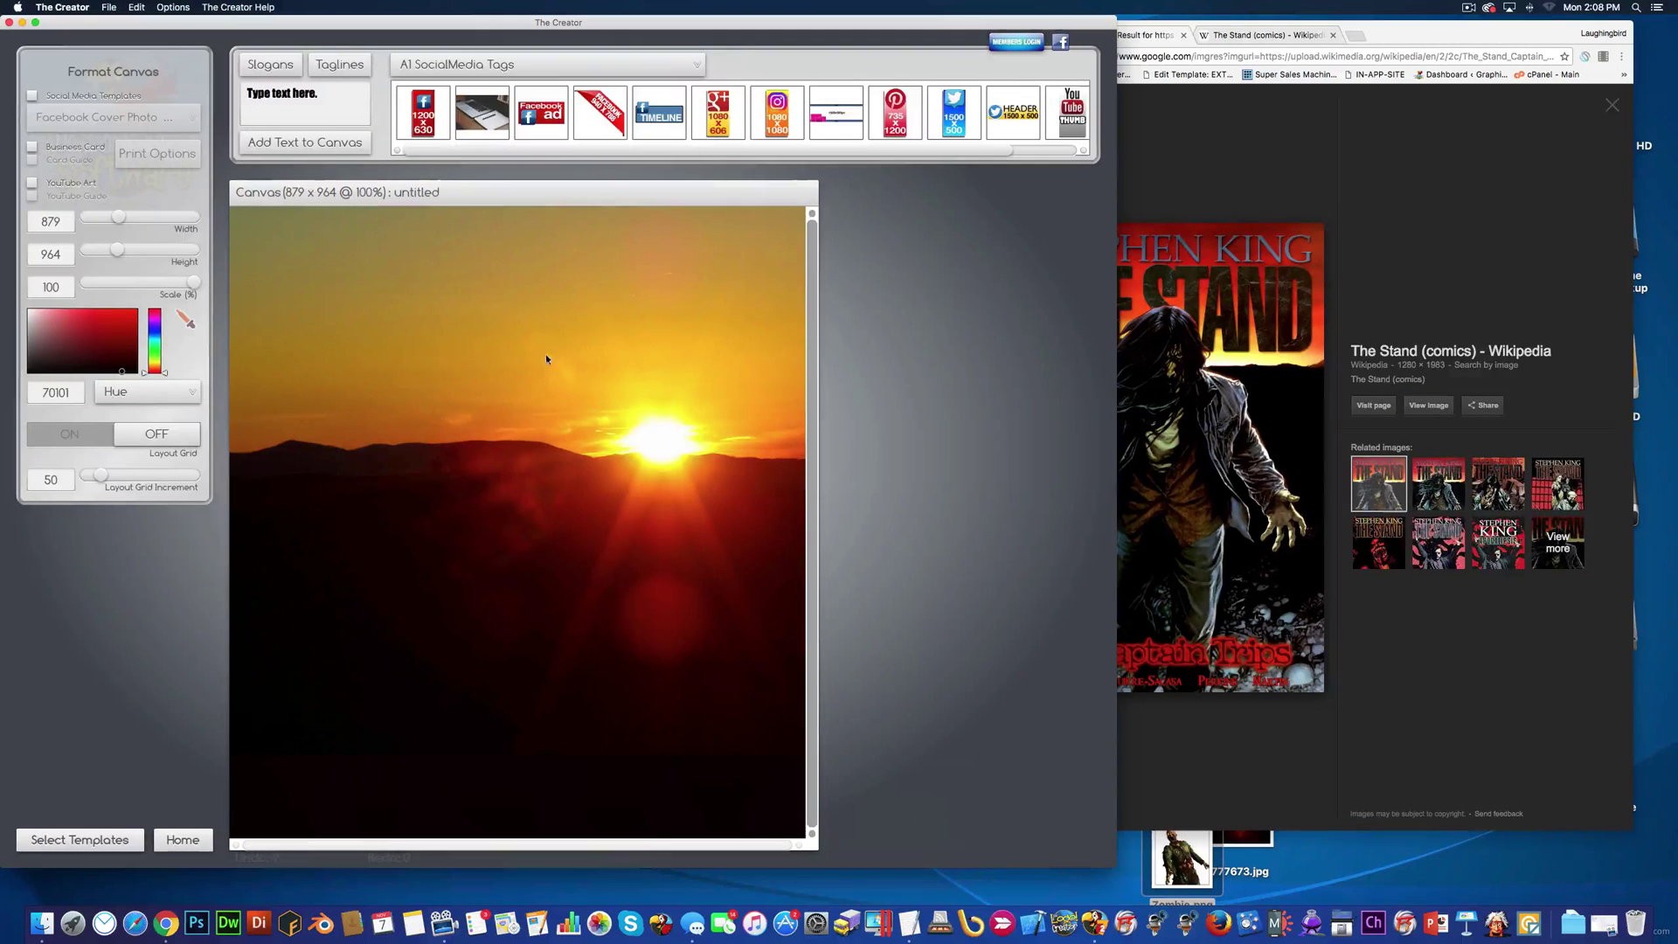
{"action": "left_click", "coordinate": [109, 7]}
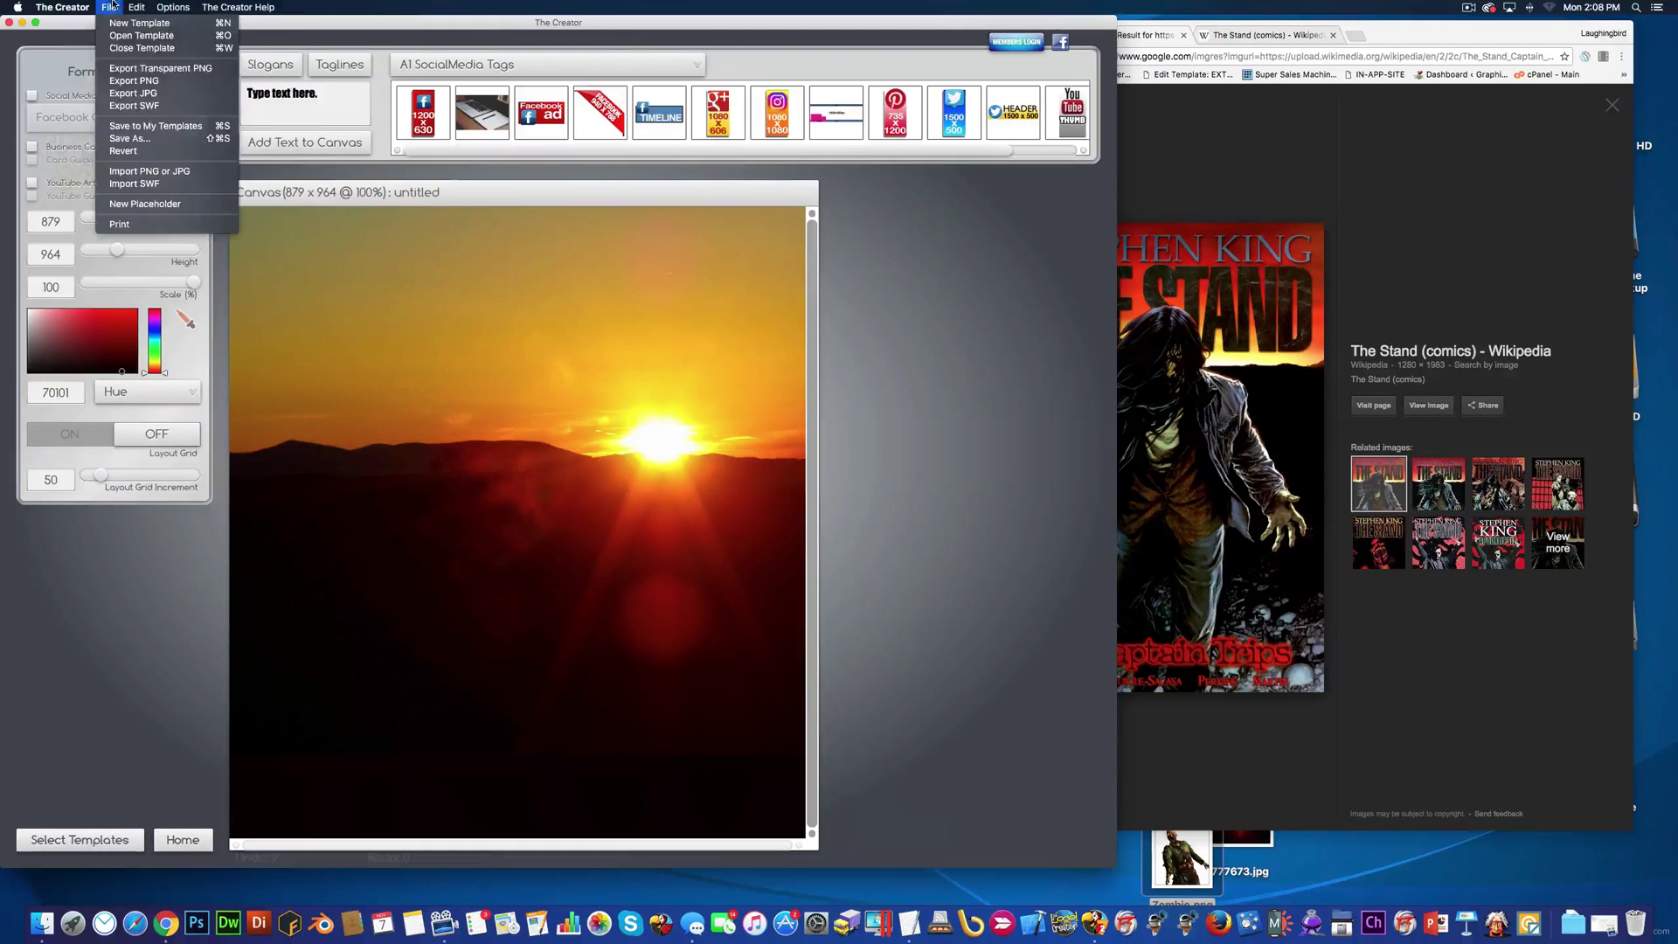
{"action": "left_click", "coordinate": [129, 173]}
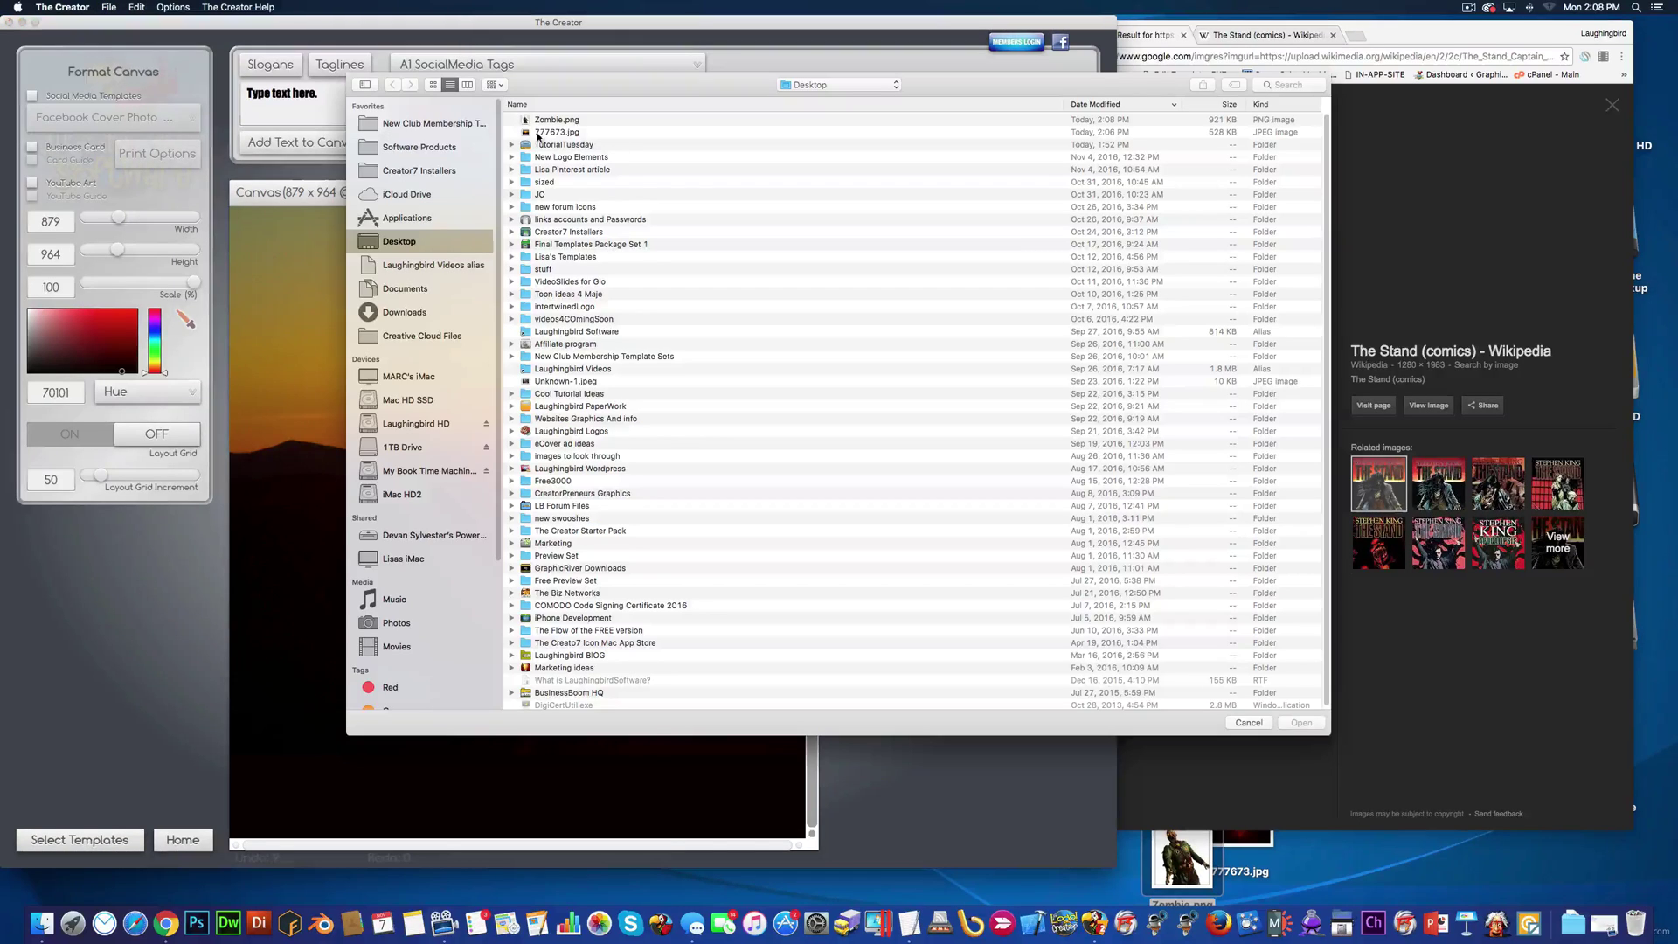
{"action": "double_click", "coordinate": [557, 119]}
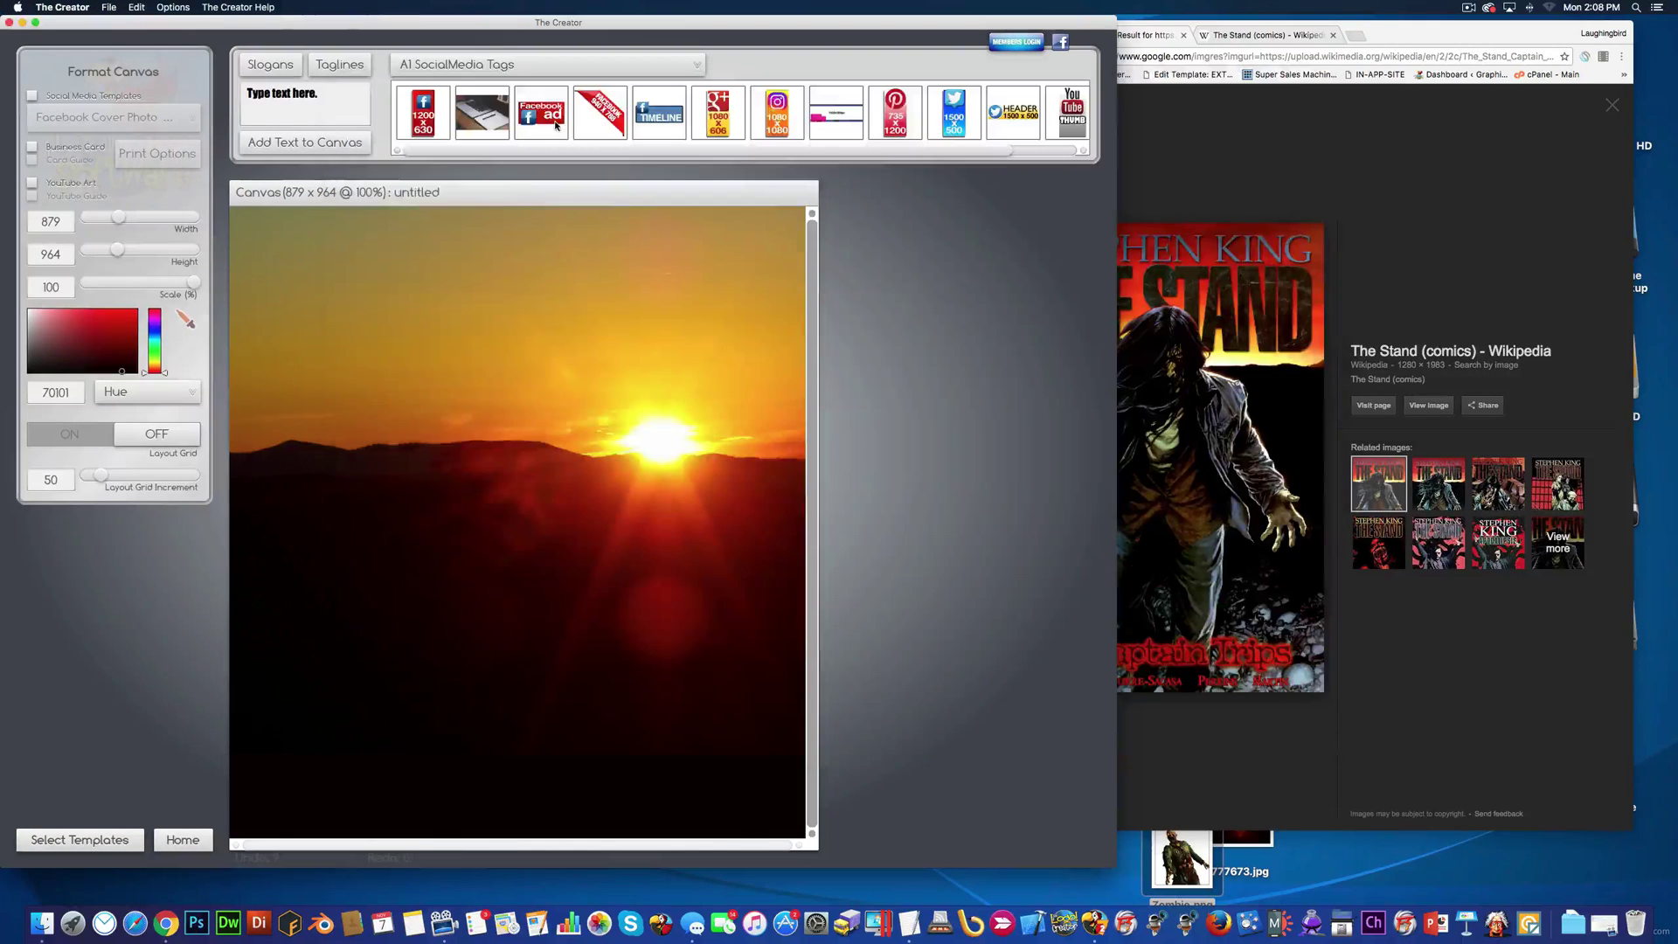
Step: Scale the zombie image to 0.7, shift the sunset image lower, and place the zombie's cut-off legs at the canvas's lower edge
{"action": "left_click", "coordinate": [141, 200]}
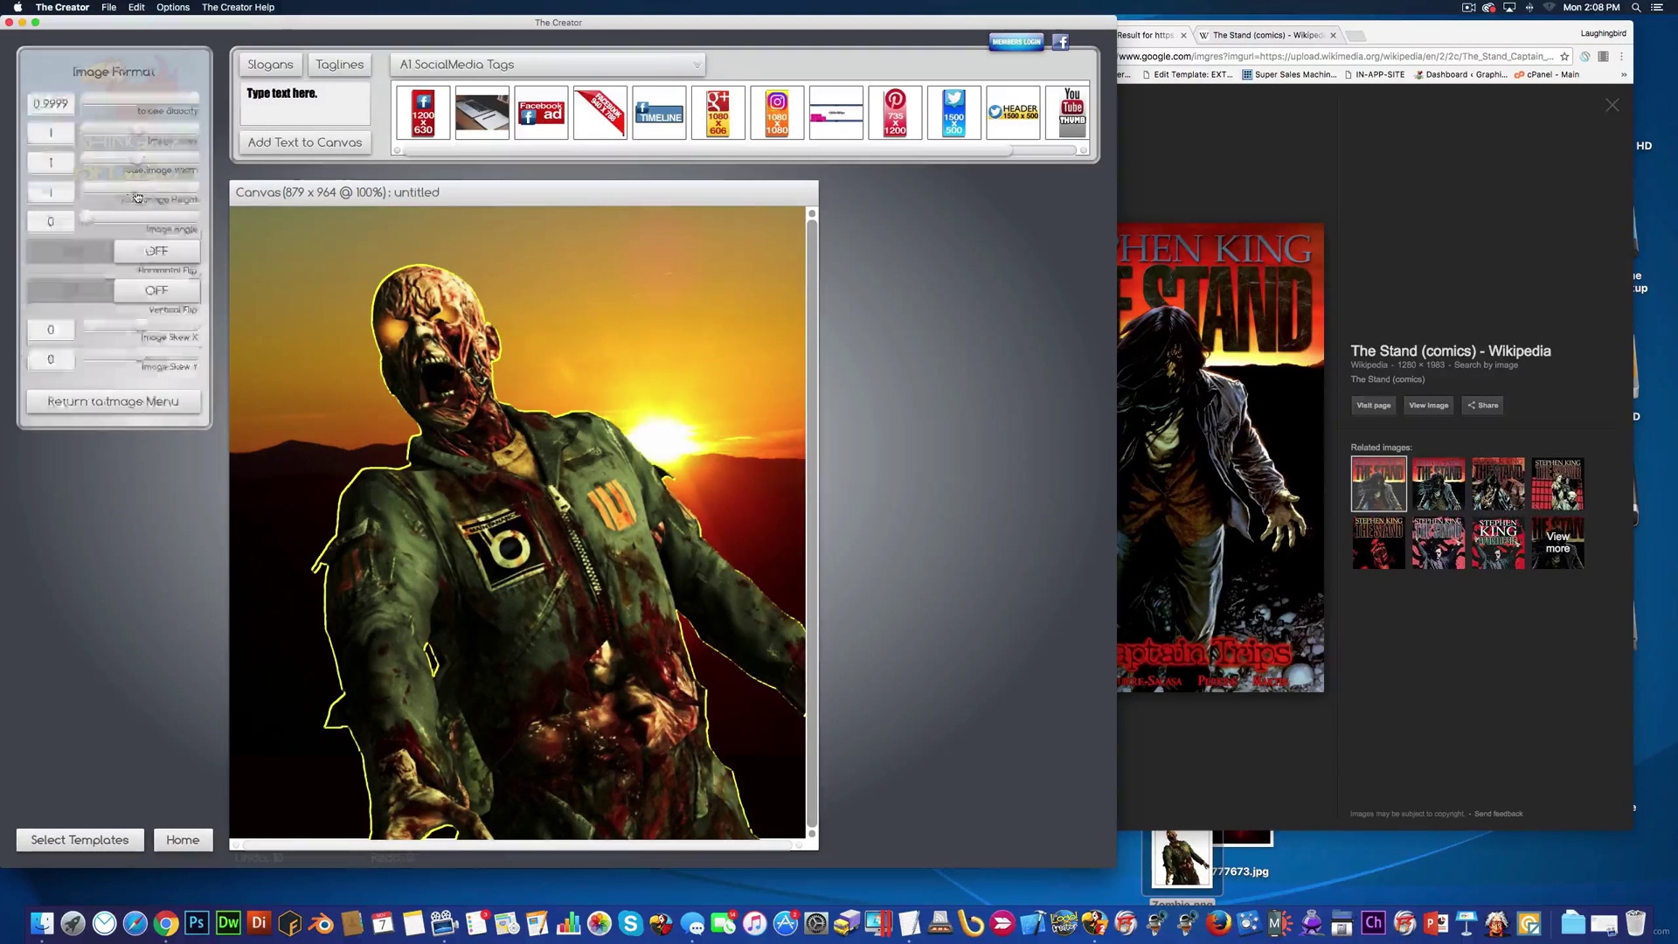
{"action": "left_click_drag", "start_coordinate": [137, 129], "coordinate": [120, 130]}
{"action": "left_click_drag", "start_coordinate": [486, 552], "coordinate": [479, 550]}
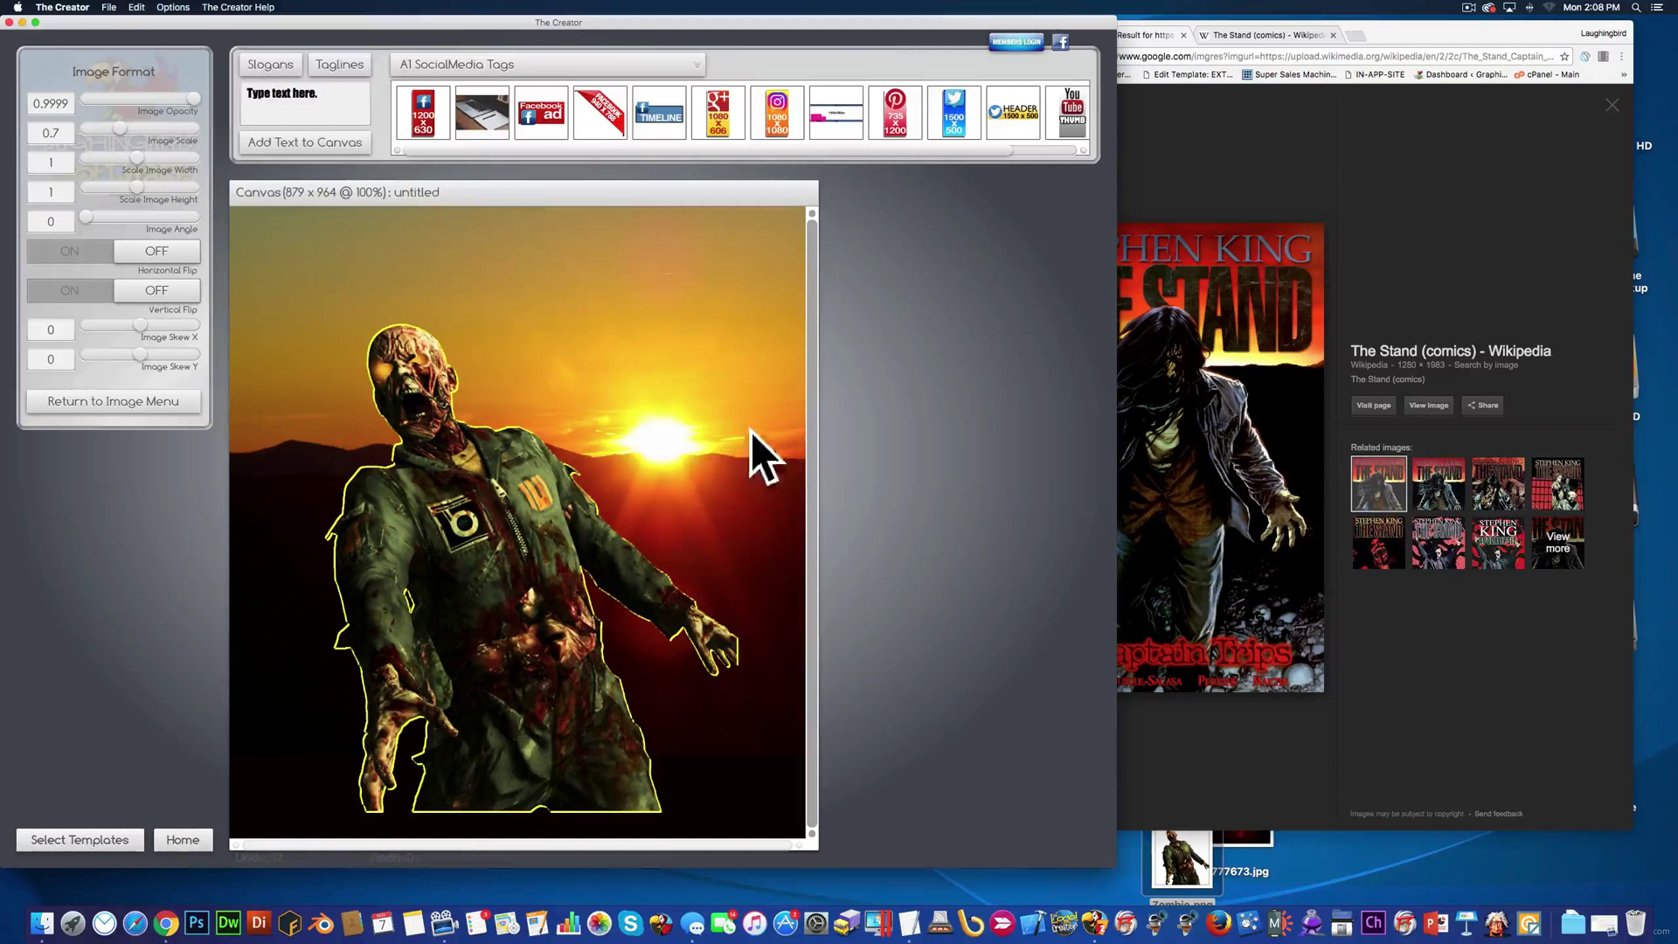
{"action": "left_click_drag", "start_coordinate": [738, 378], "coordinate": [734, 464]}
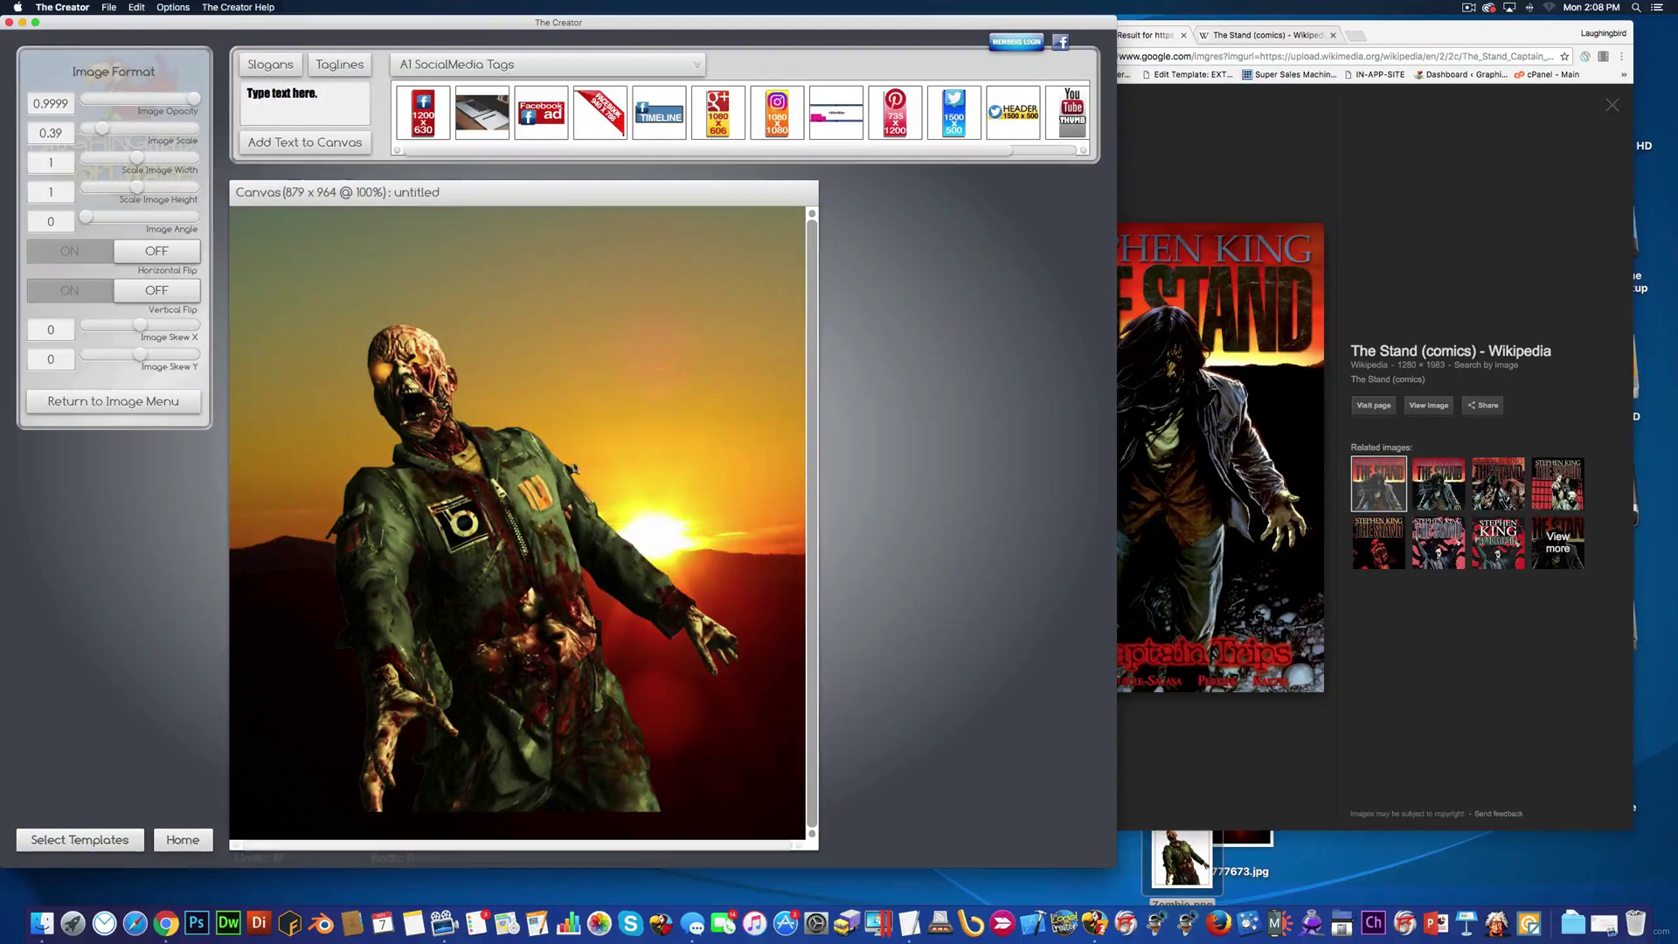
{"action": "left_click_drag", "start_coordinate": [492, 477], "coordinate": [478, 516]}
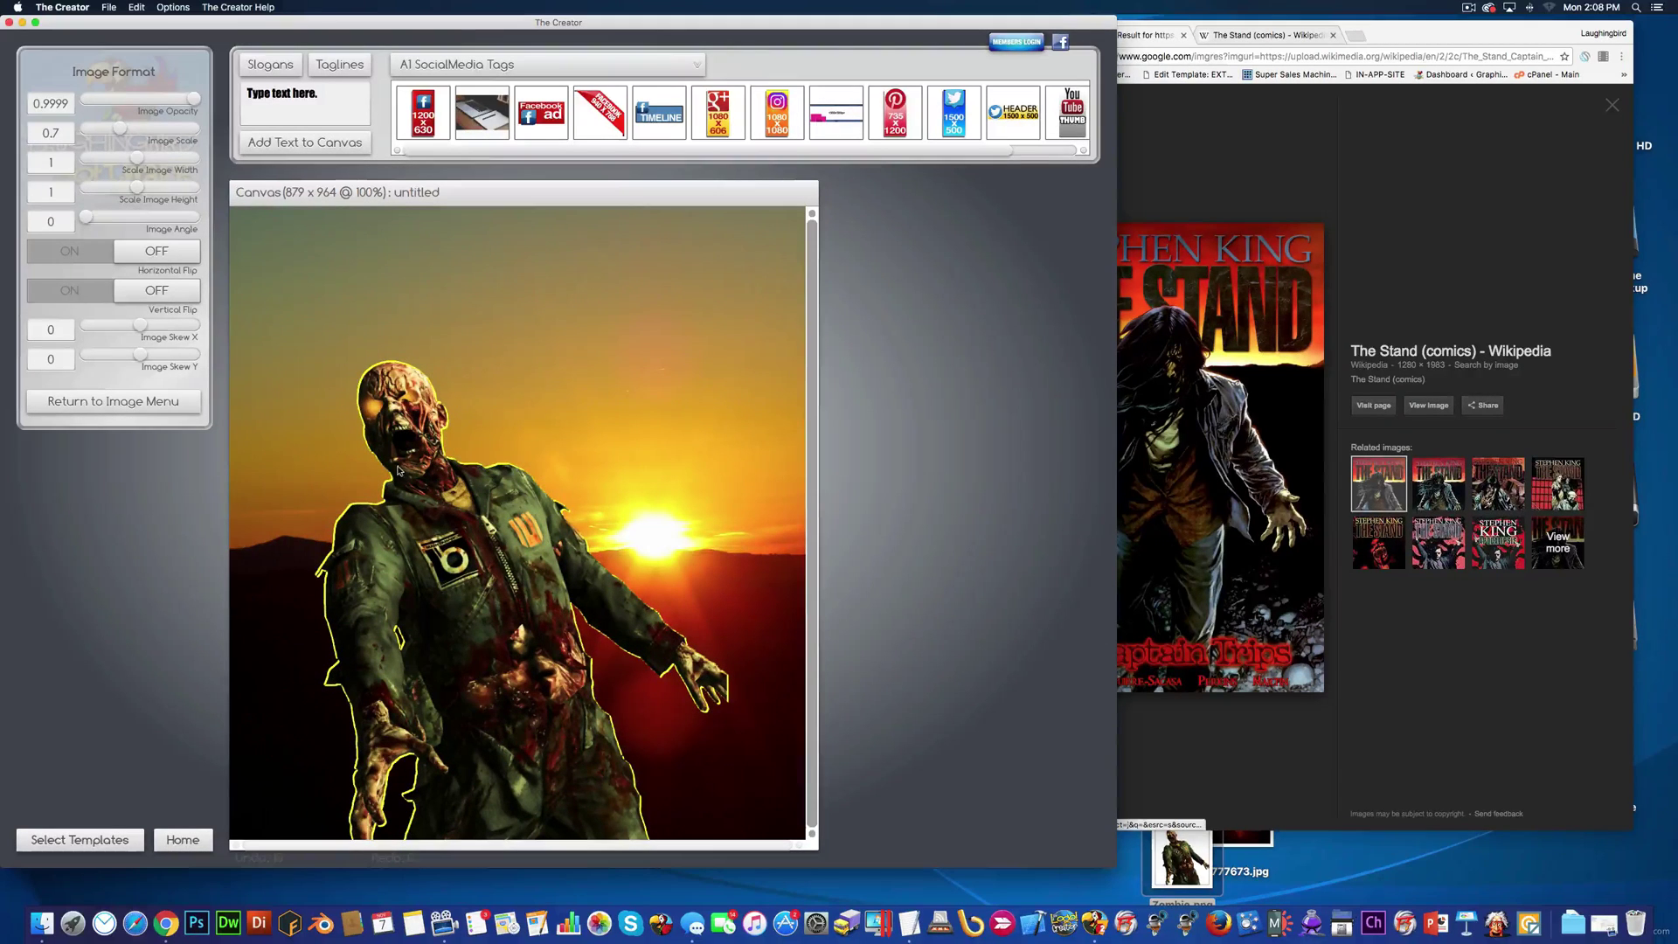
Step: Compare with the reference cover and try darkening the zombie image by colorizing it
{"action": "left_click", "coordinate": [1185, 418]}
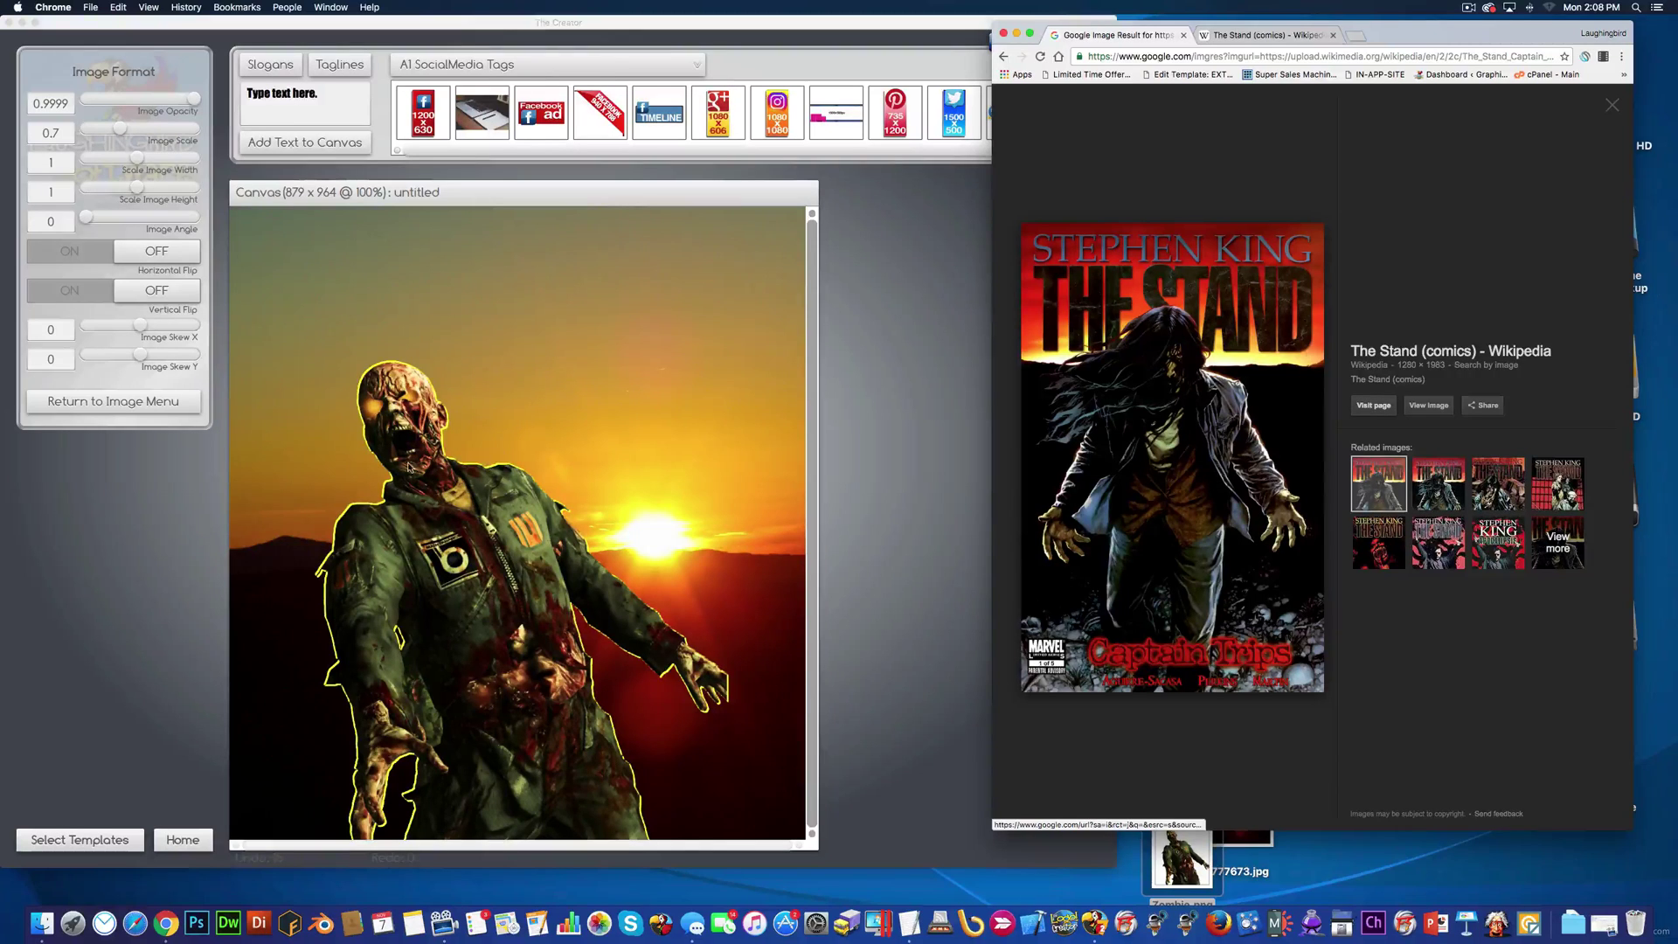
{"action": "left_click", "coordinate": [96, 401]}
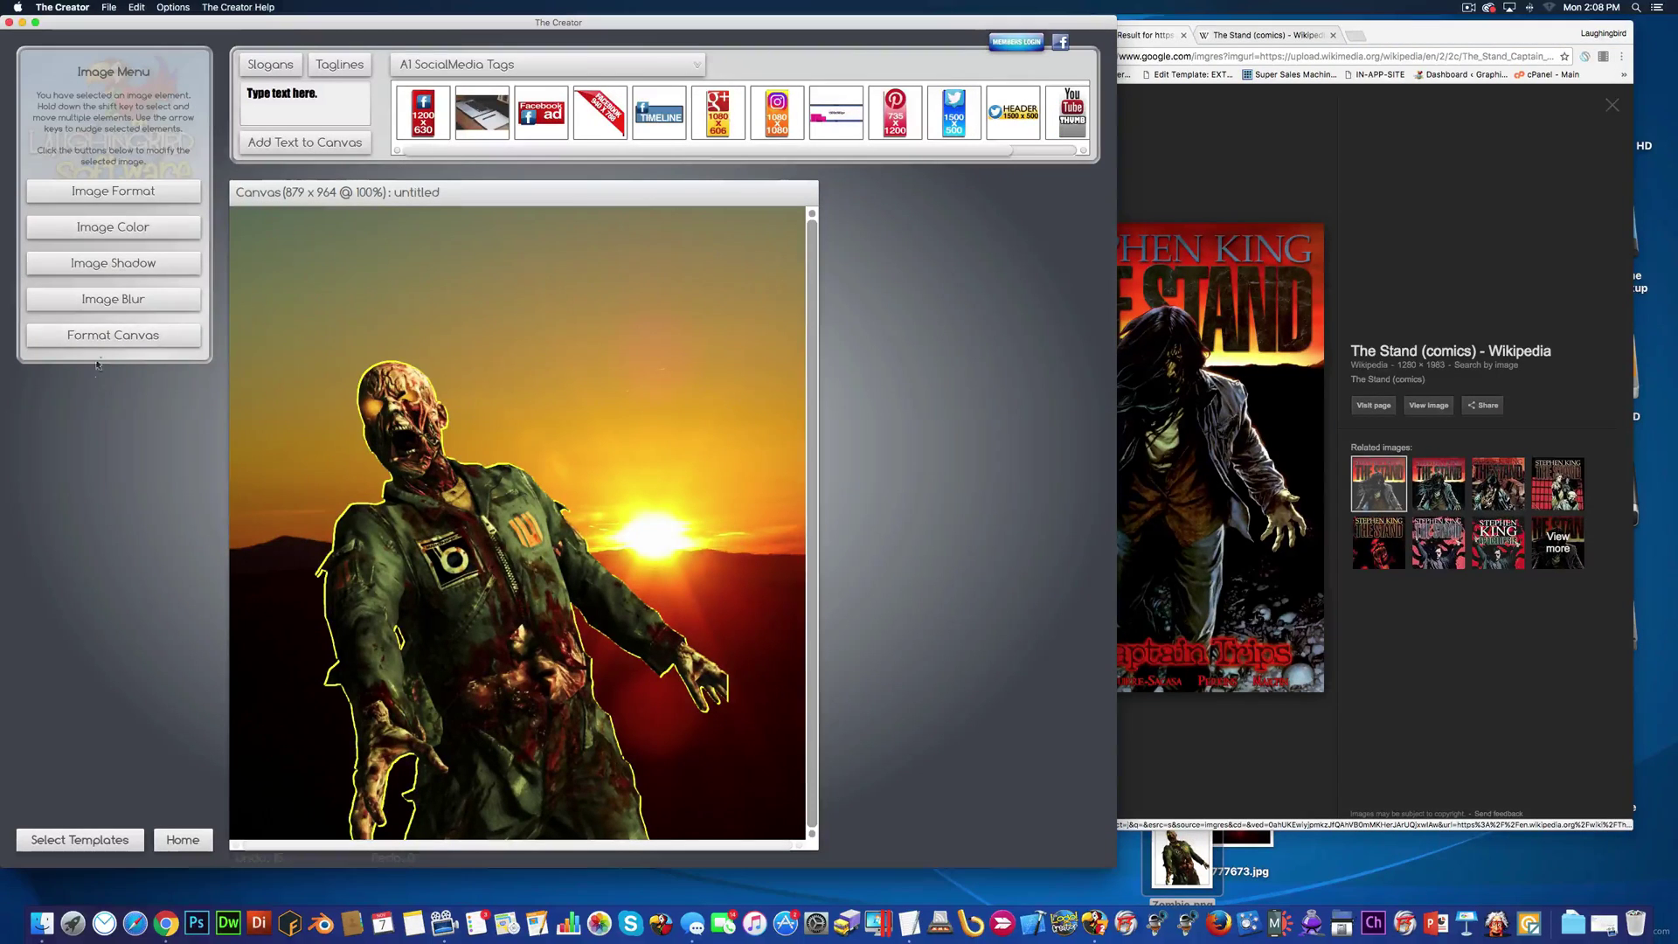
{"action": "left_click", "coordinate": [103, 227]}
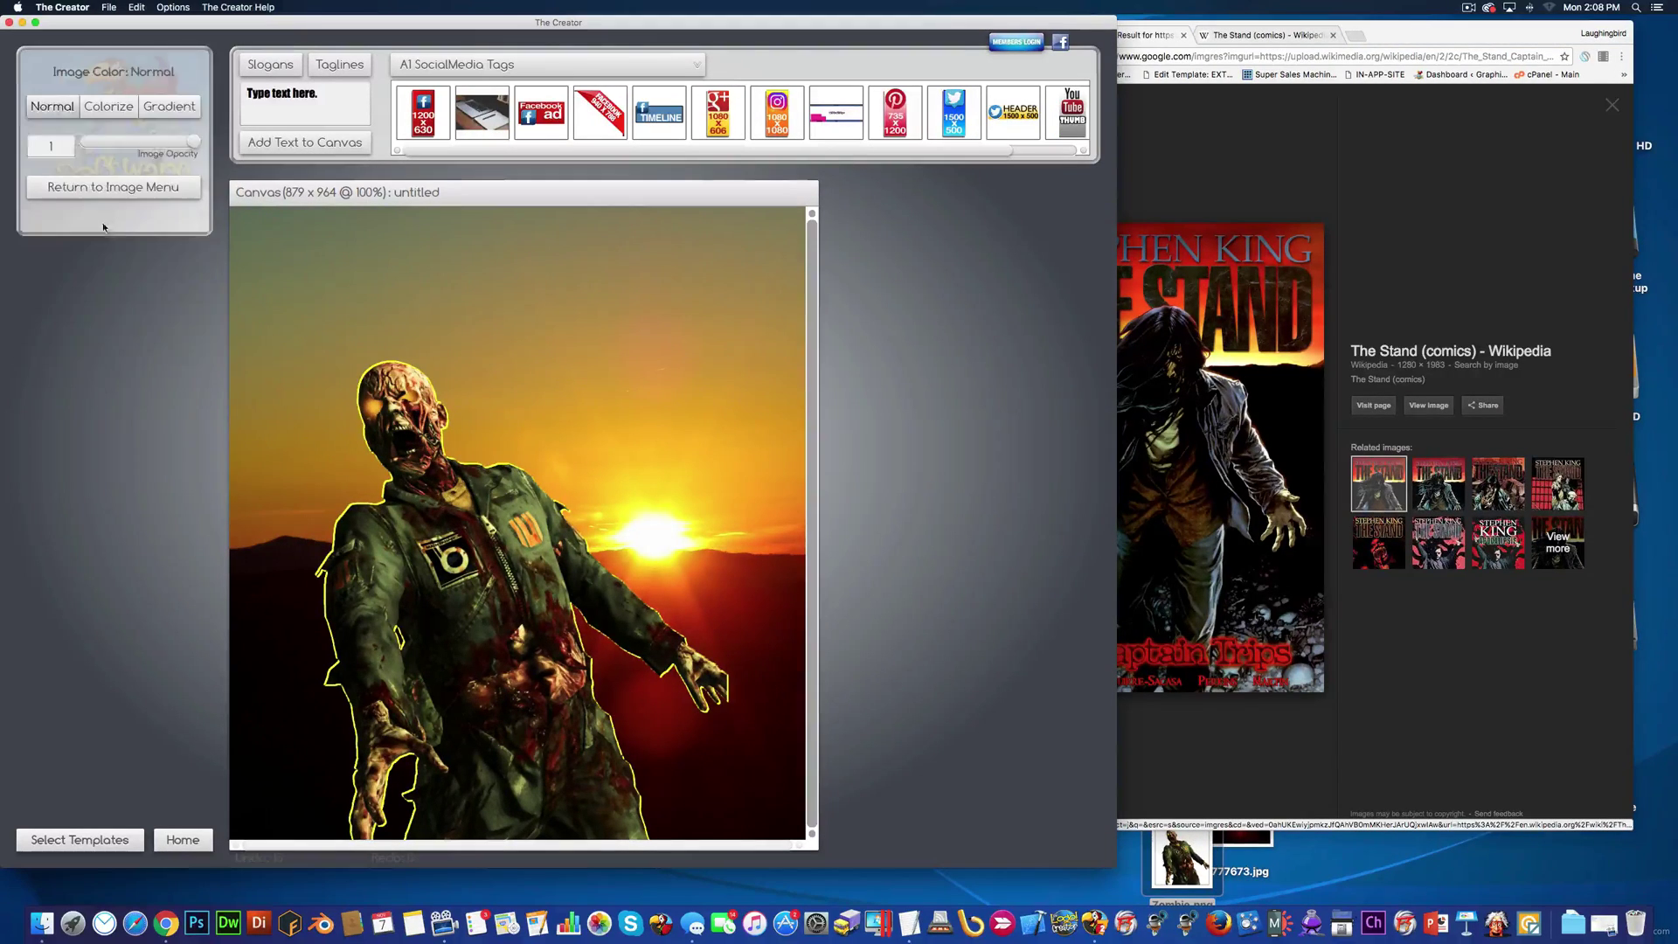
{"action": "left_click", "coordinate": [109, 106]}
{"action": "left_click_drag", "start_coordinate": [39, 208], "coordinate": [12, 231]}
{"action": "left_click", "coordinate": [311, 256]}
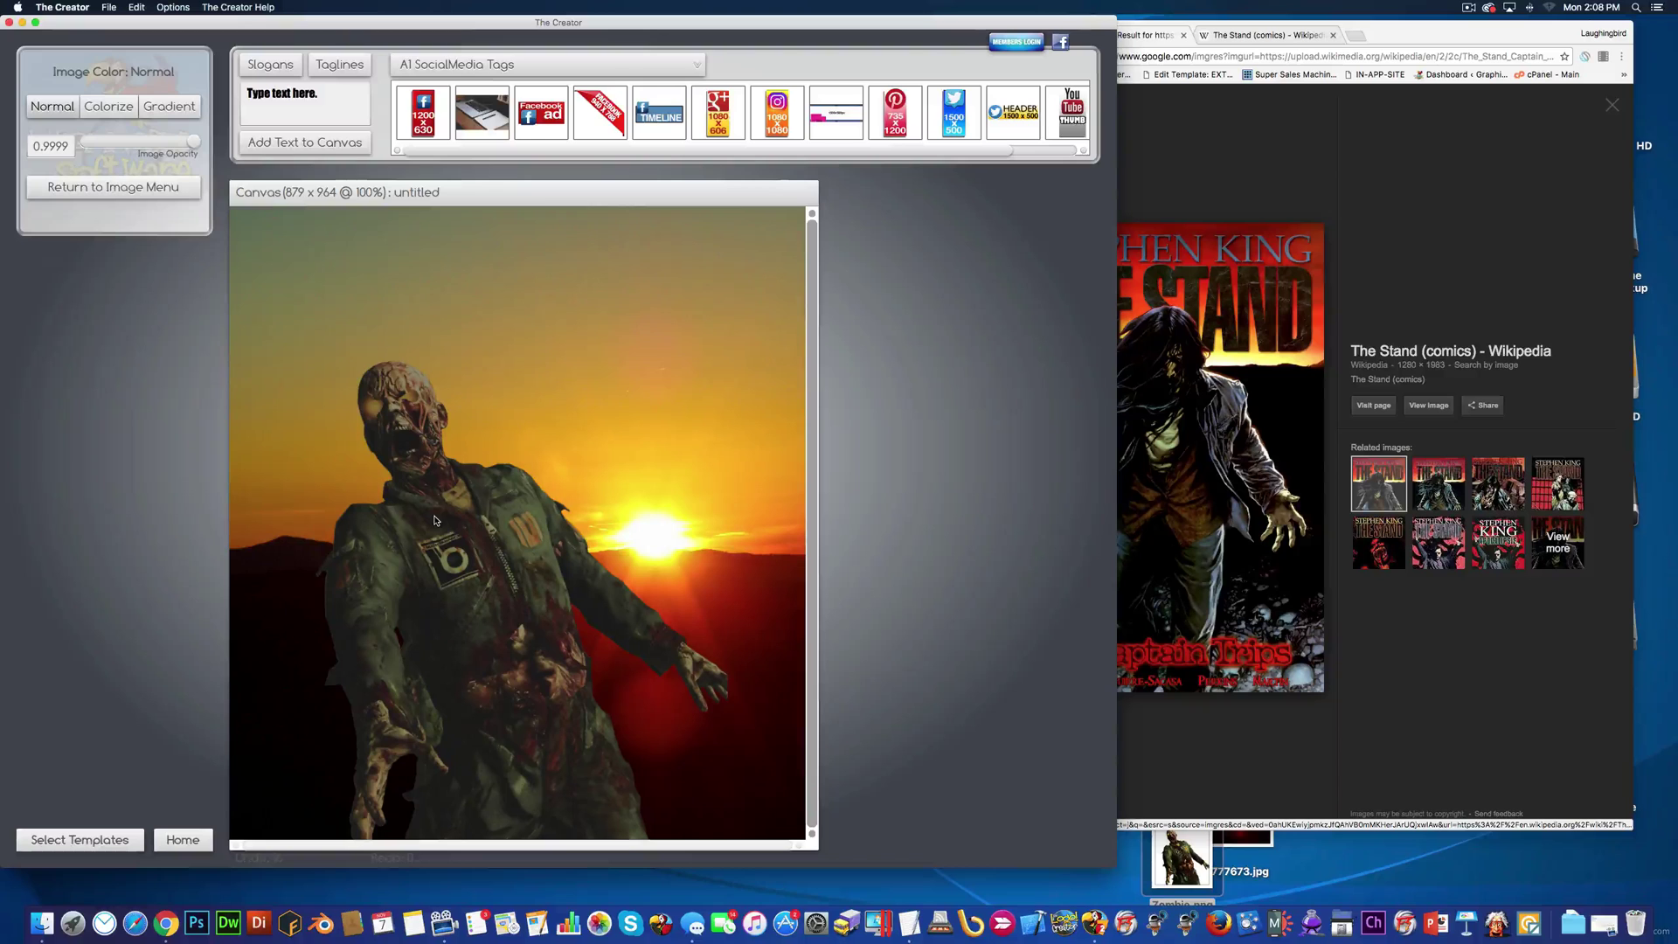
Step: Add the text "THE STAND" to the canvas and place it over the top of the zombie's head
{"action": "left_click", "coordinate": [1372, 313]}
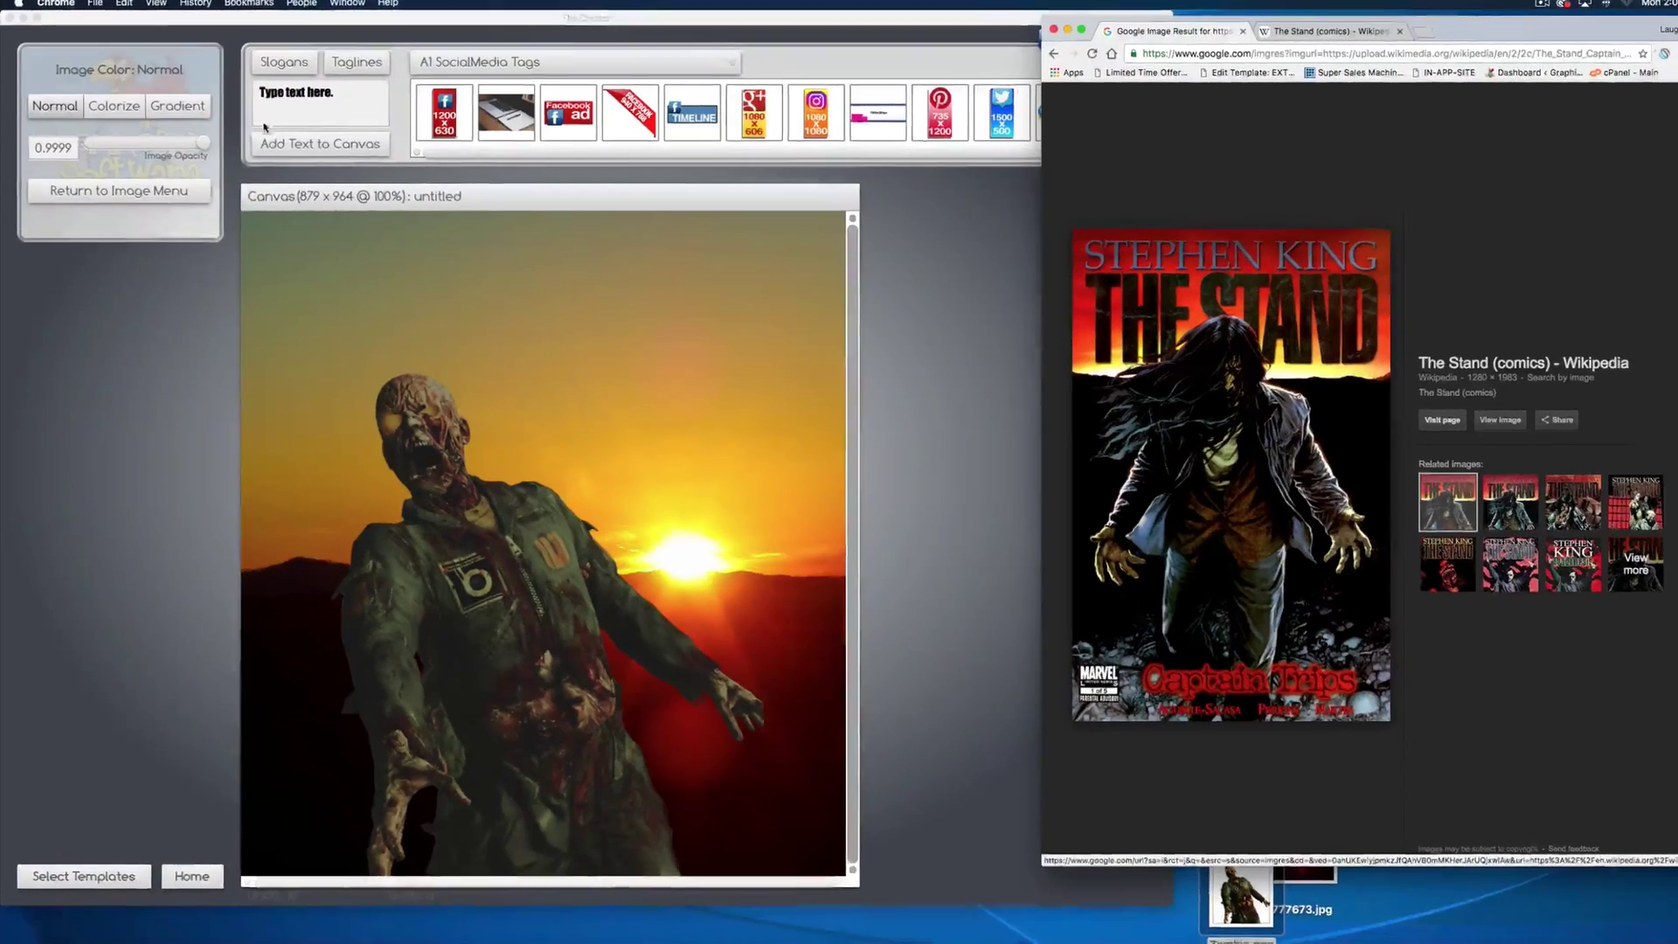
{"action": "left_click", "coordinate": [328, 106]}
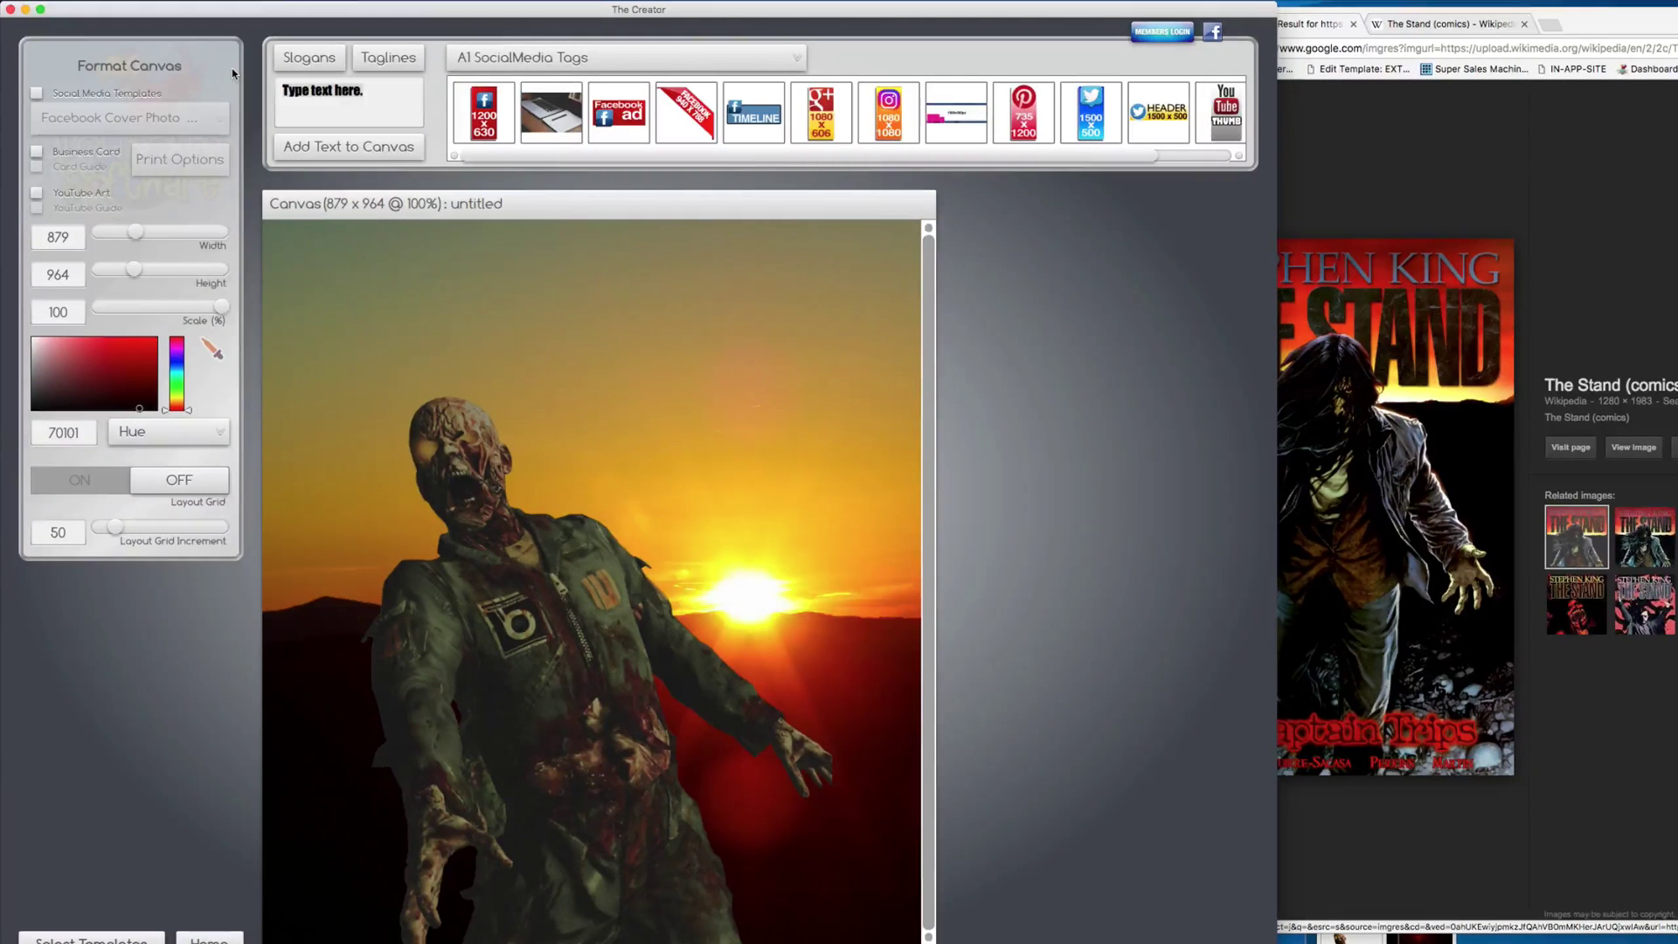
{"action": "type", "text": "THE STAND"}
{"action": "left_click", "coordinate": [339, 146]}
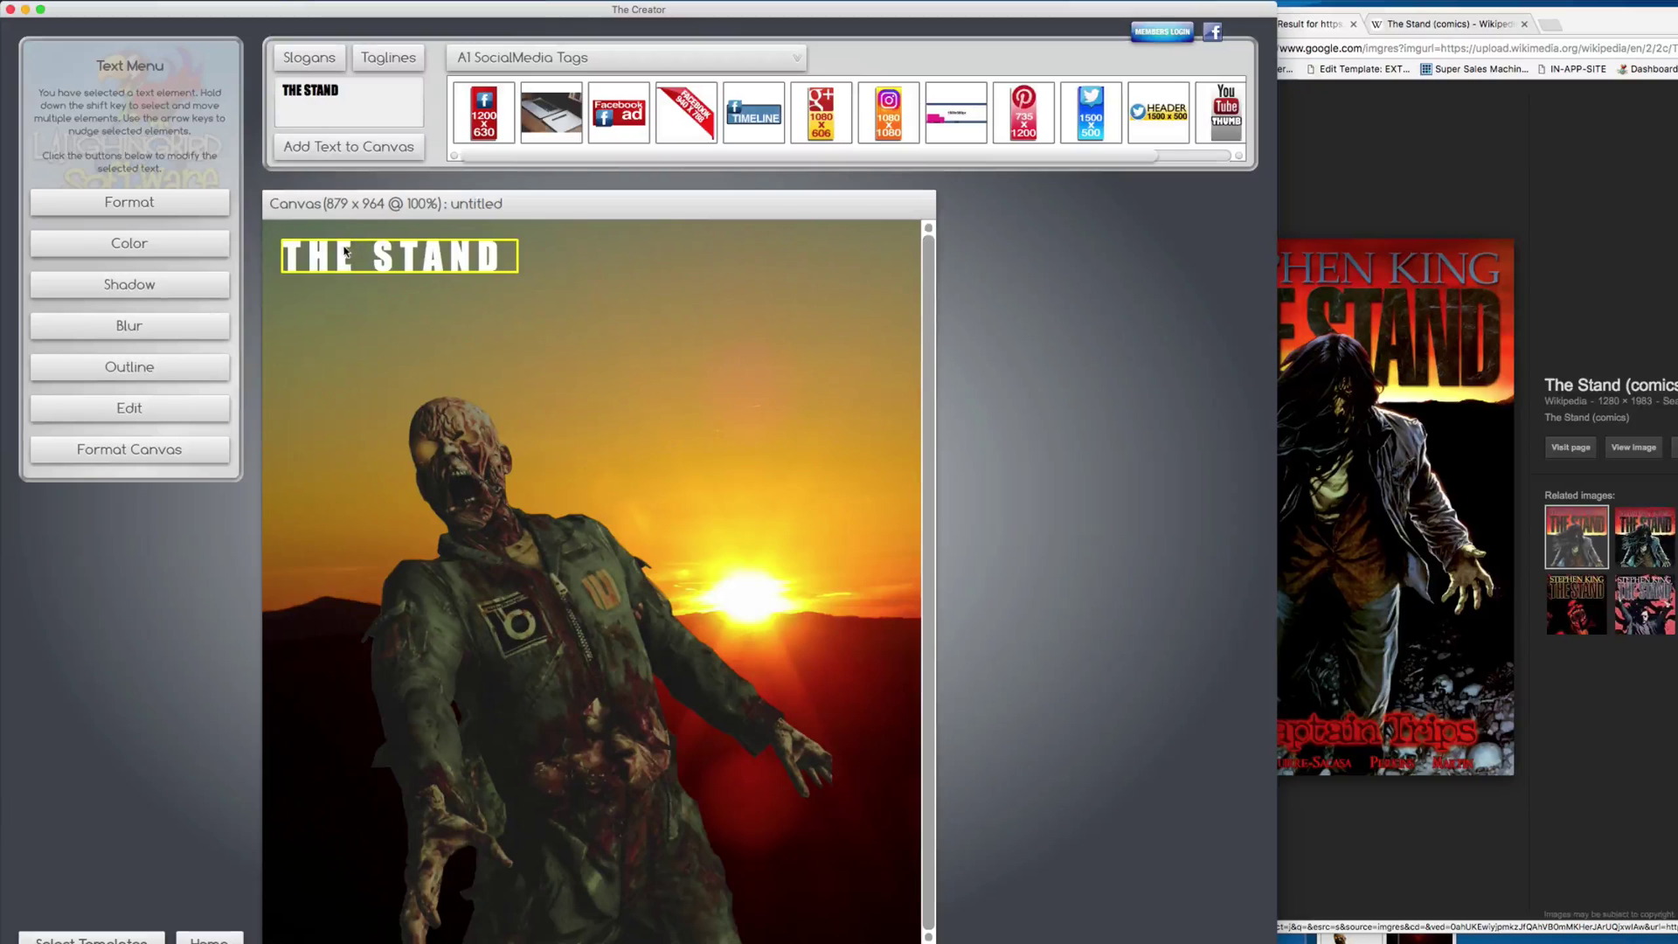
{"action": "left_click_drag", "start_coordinate": [344, 252], "coordinate": [427, 395]}
Step: Set the title's text scale to 202 and character spacing to -6.5, and position it across the canvas width
{"action": "left_click", "coordinate": [140, 204]}
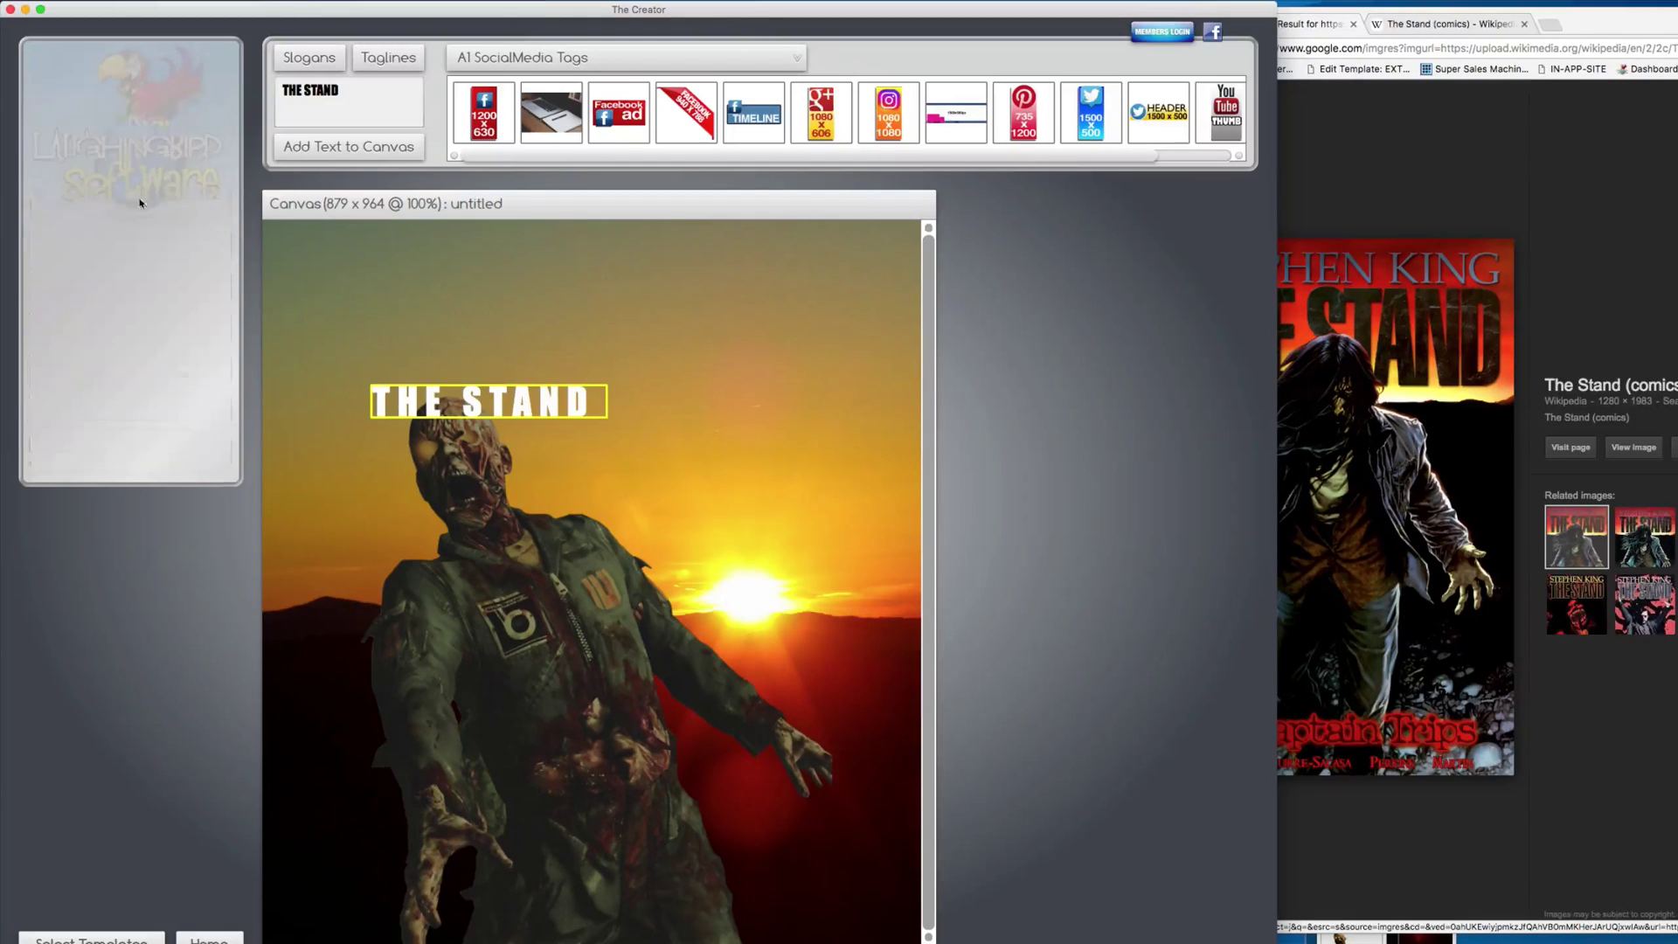
{"action": "left_click_drag", "start_coordinate": [109, 364], "coordinate": [155, 392]}
{"action": "left_click", "coordinate": [165, 395]}
{"action": "left_click_drag", "start_coordinate": [406, 491], "coordinate": [298, 438]}
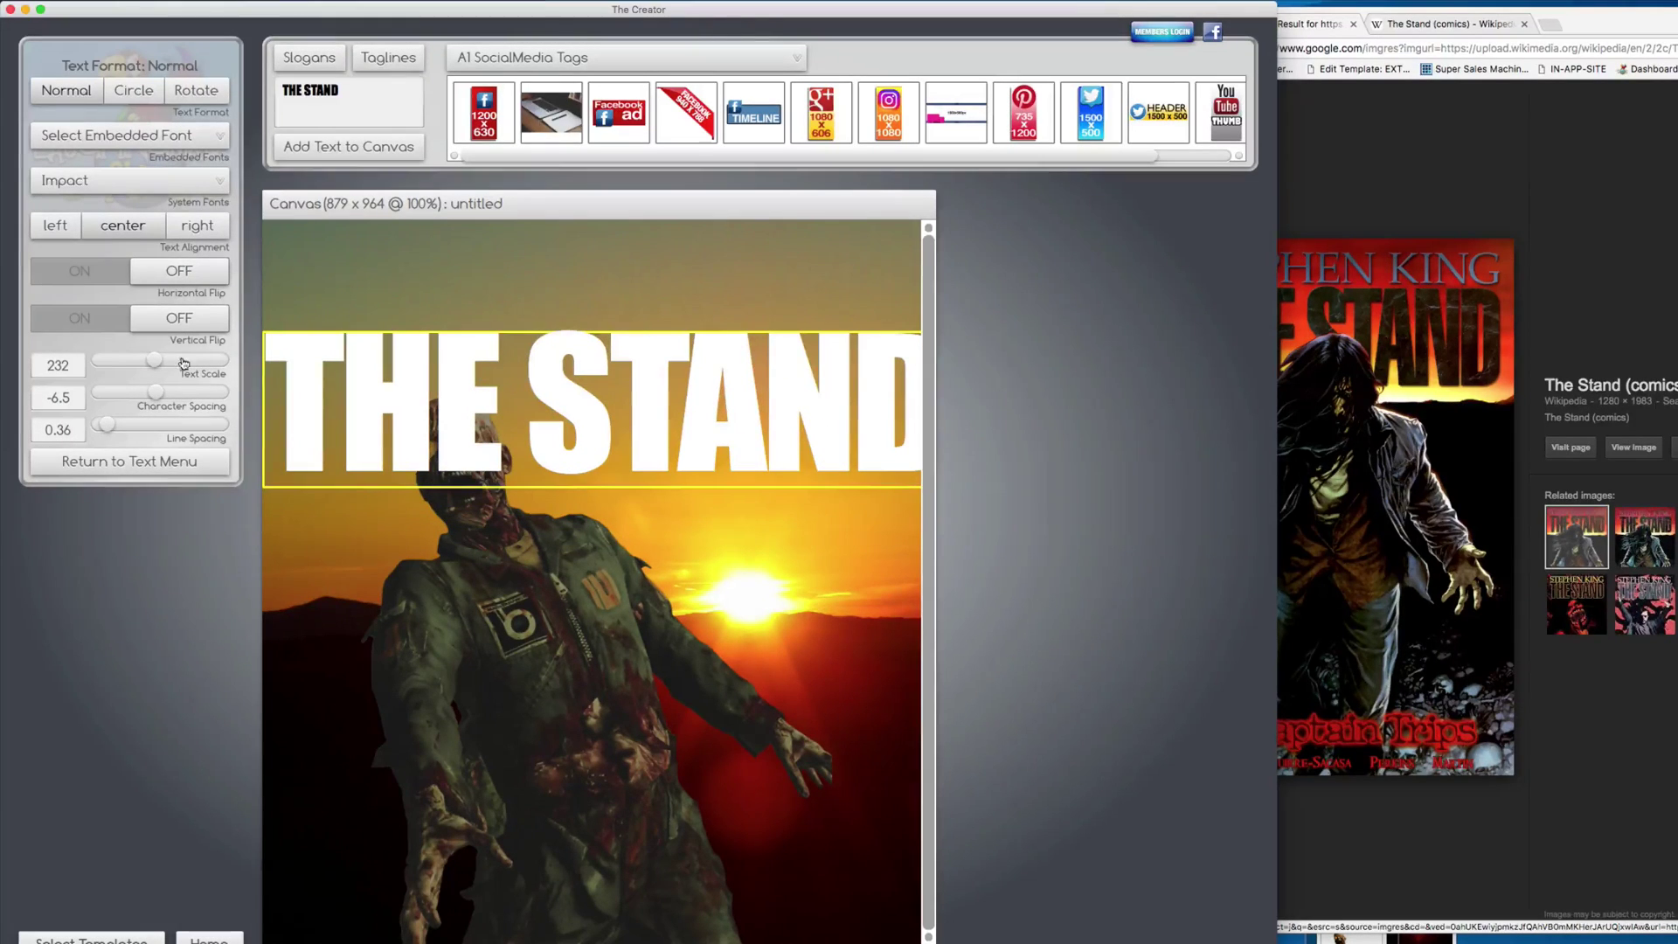
{"action": "left_click_drag", "start_coordinate": [153, 361], "coordinate": [147, 361]}
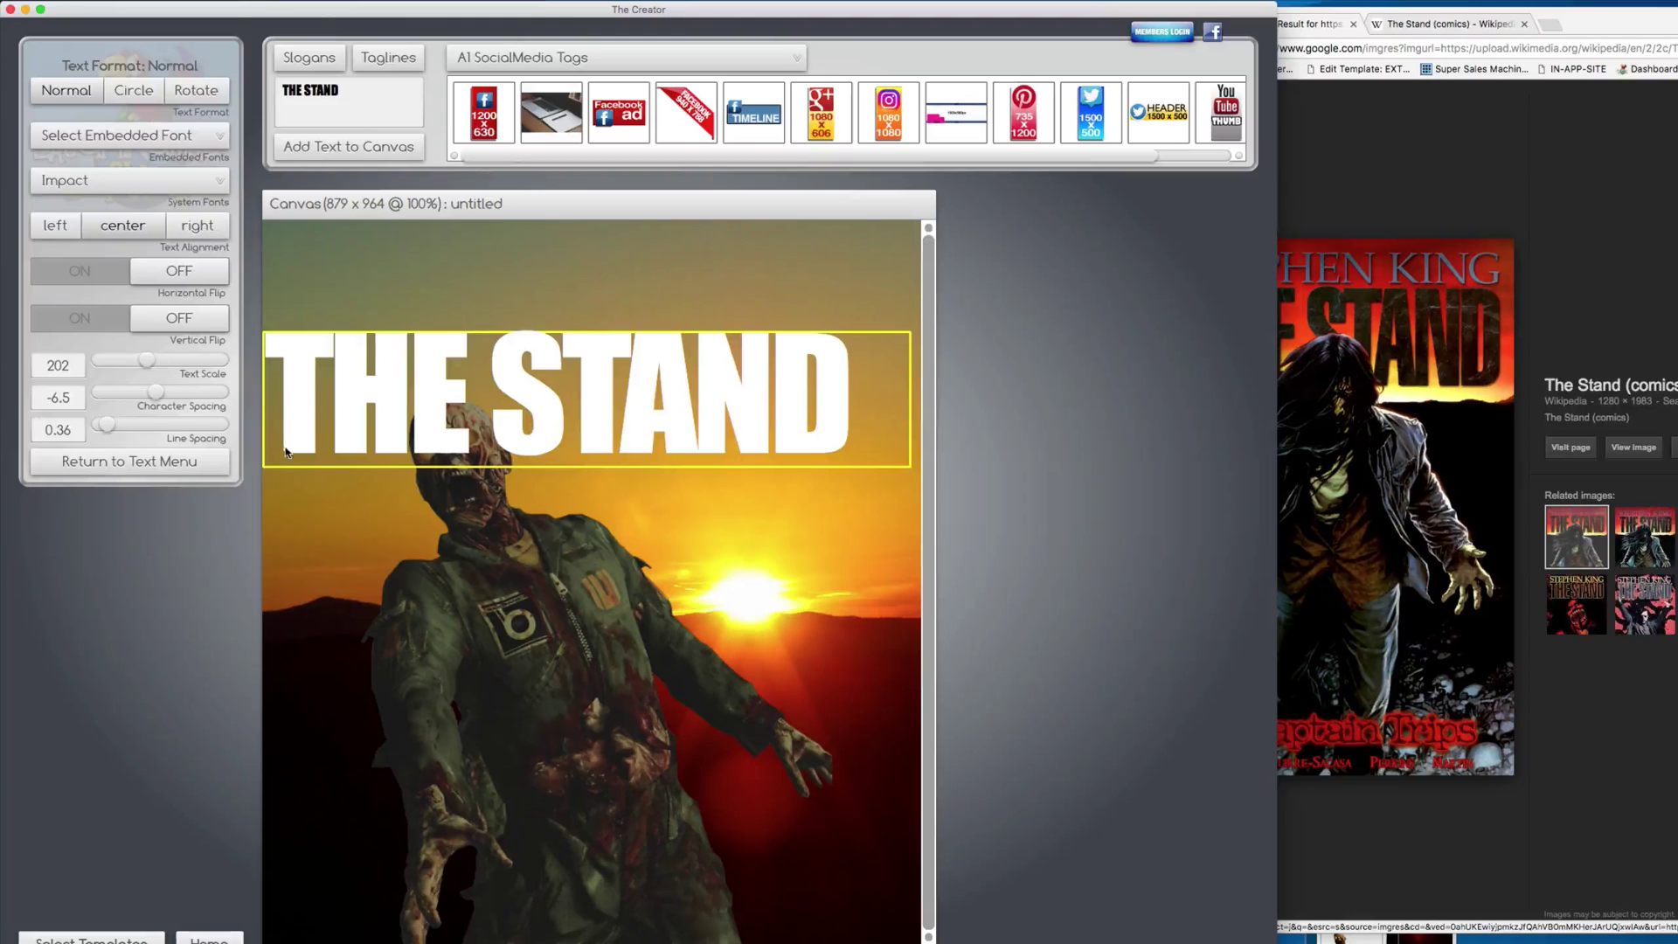
{"action": "left_click_drag", "start_coordinate": [290, 452], "coordinate": [324, 443]}
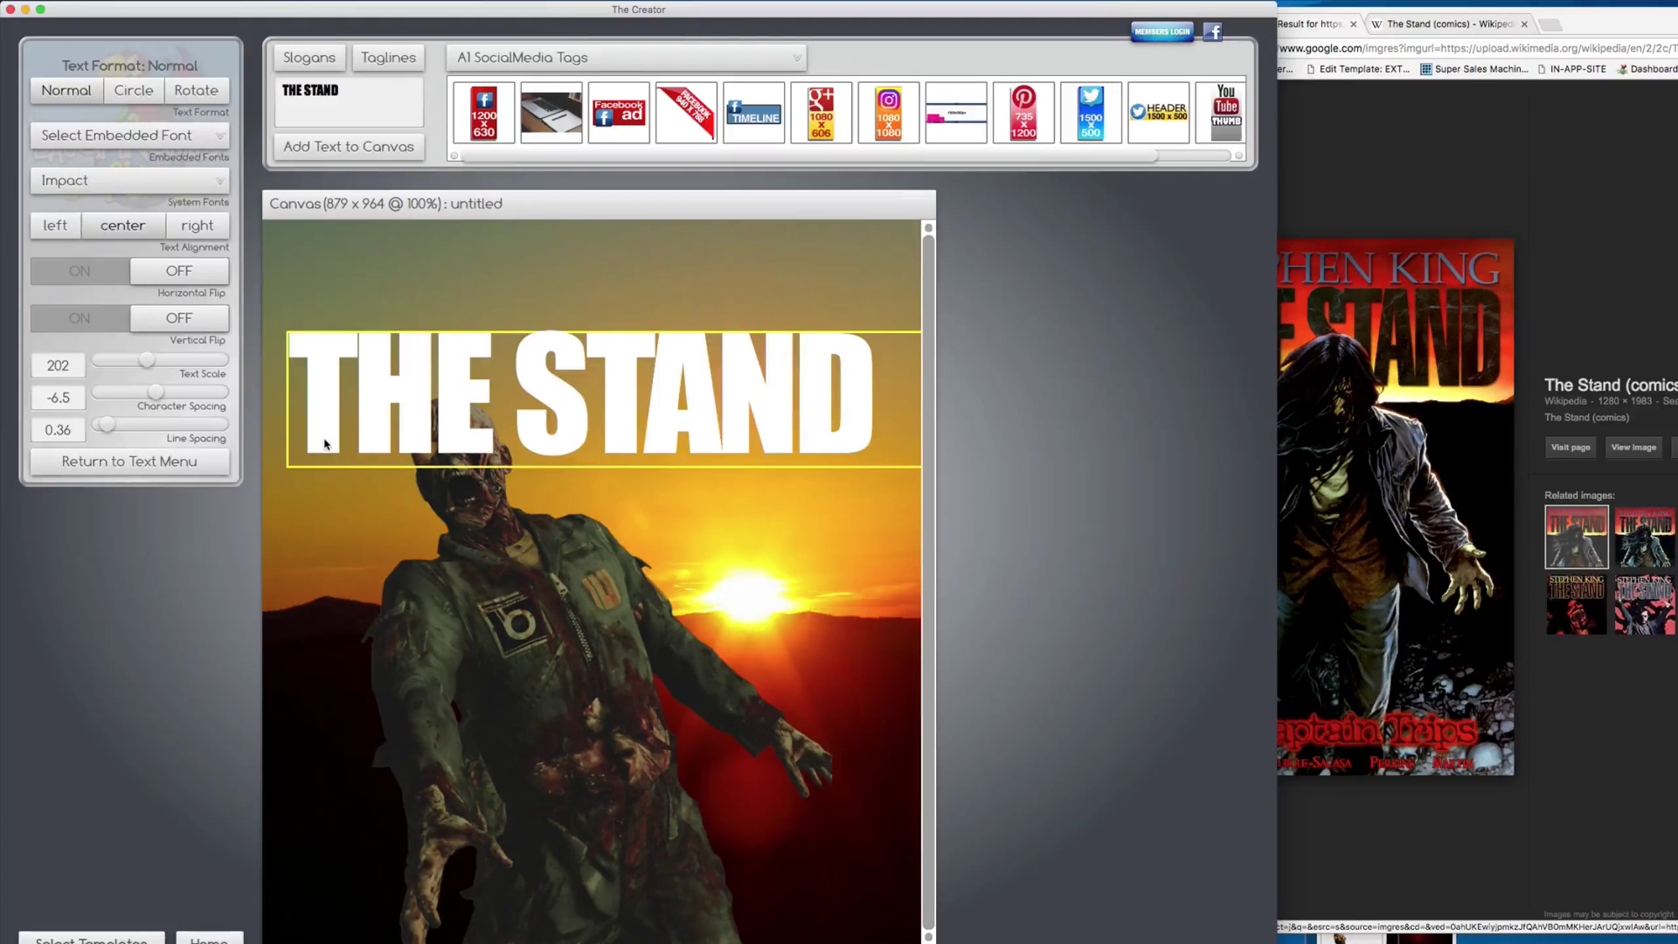
Step: Send the title one layer behind the zombie, raise it slightly, and move the zombie so its head overlaps the title's lower edge
{"action": "left_click", "coordinate": [214, 3]}
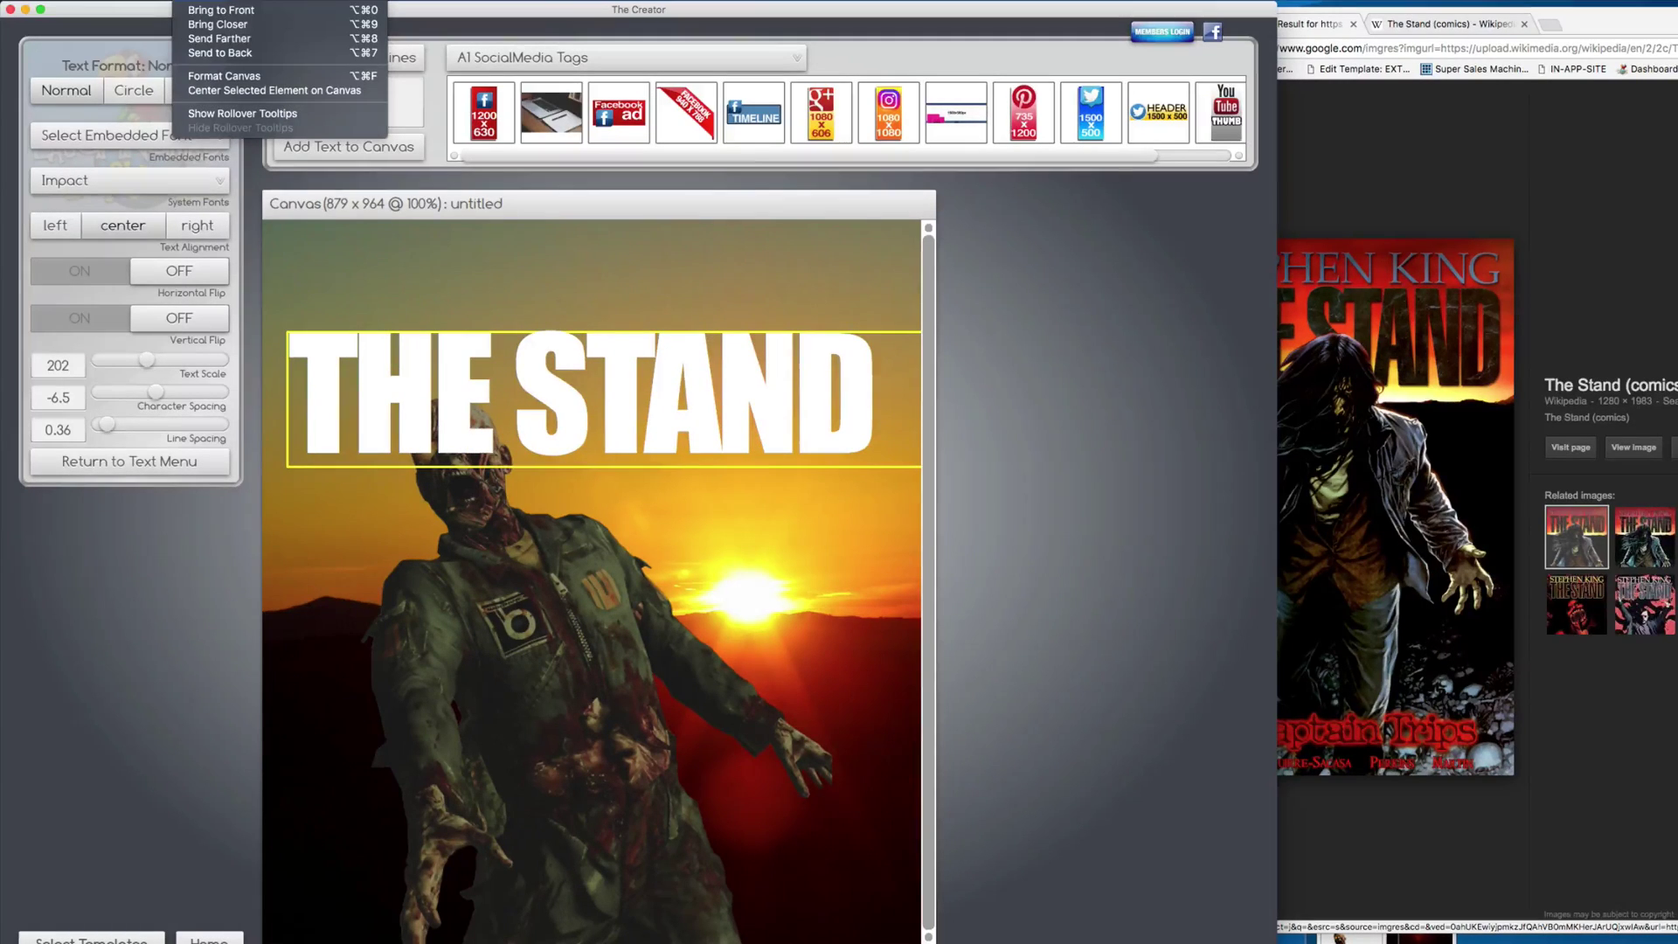
{"action": "left_click", "coordinate": [210, 38]}
{"action": "left_click_drag", "start_coordinate": [399, 401], "coordinate": [399, 378]}
{"action": "left_click", "coordinate": [446, 514]}
{"action": "left_click_drag", "start_coordinate": [446, 514], "coordinate": [404, 408]}
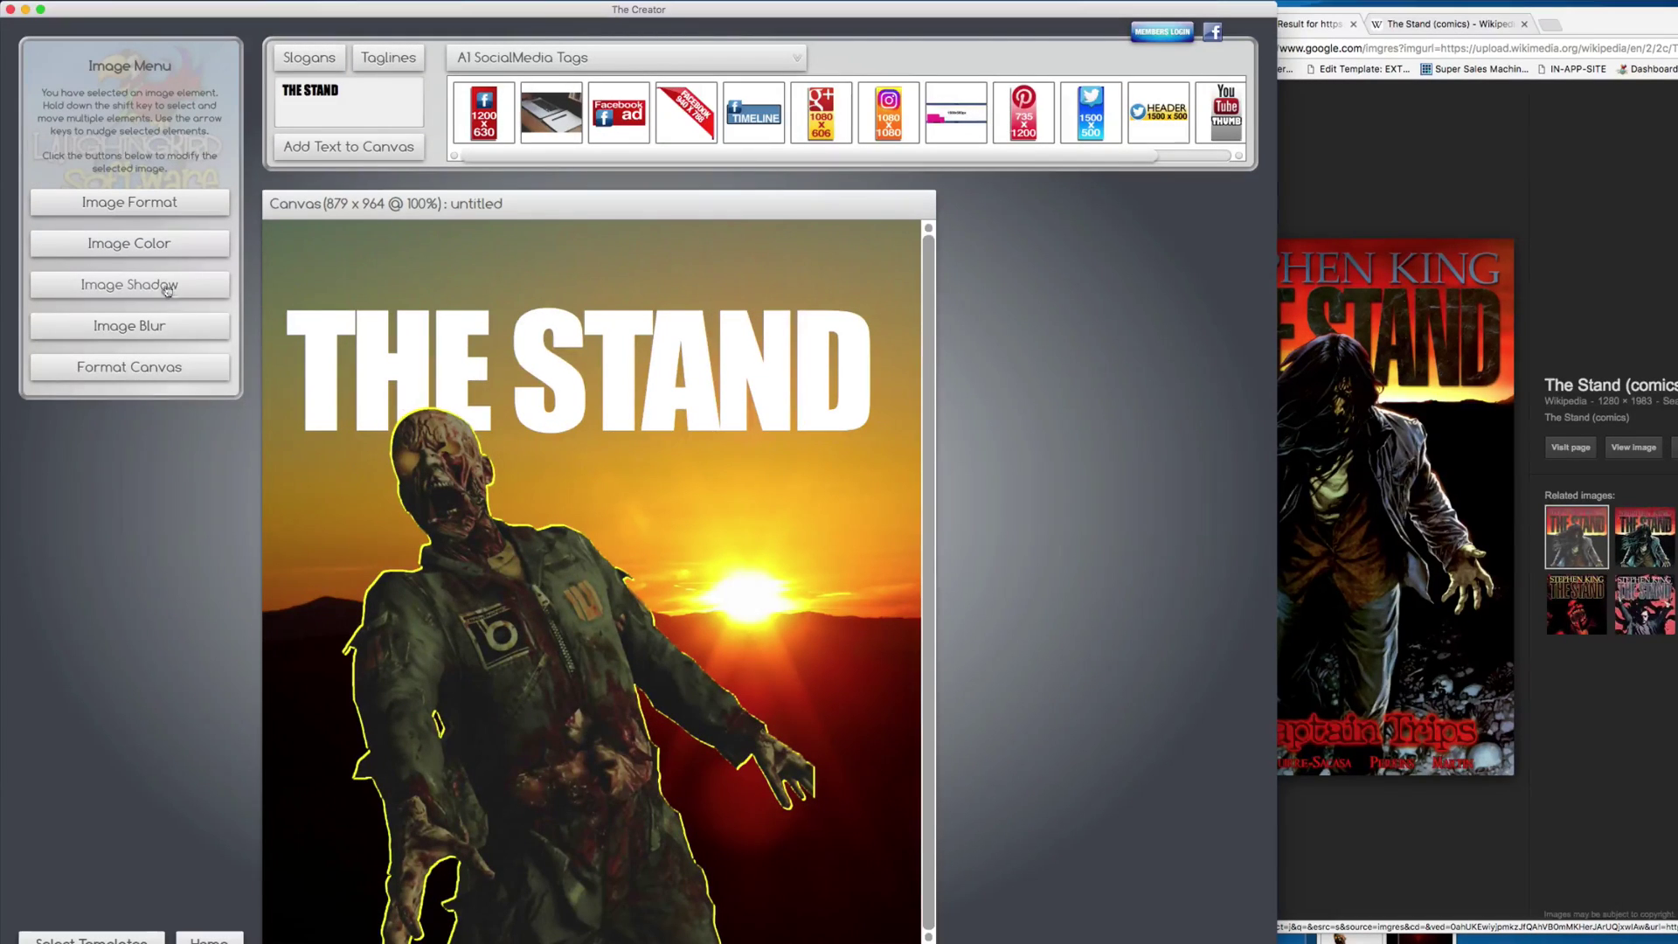
Step: Return the zombie image to Normal color mode and raise its opacity to 1
{"action": "left_click", "coordinate": [165, 249]}
{"action": "left_click", "coordinate": [78, 108]}
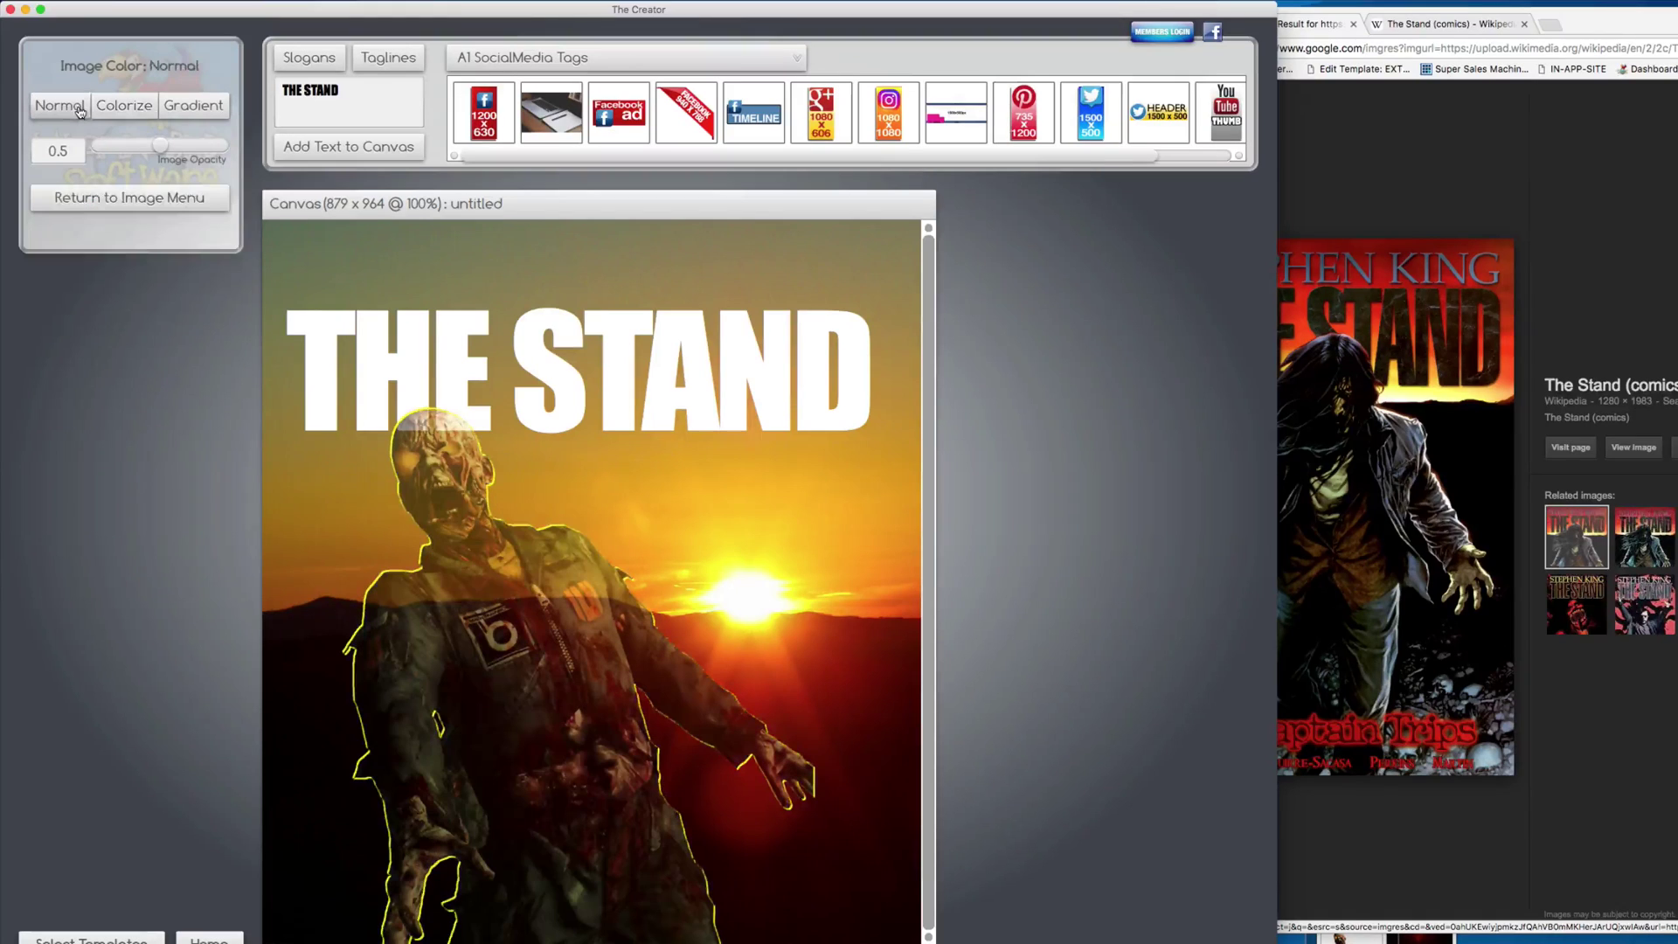
{"action": "left_click_drag", "start_coordinate": [164, 149], "coordinate": [223, 146]}
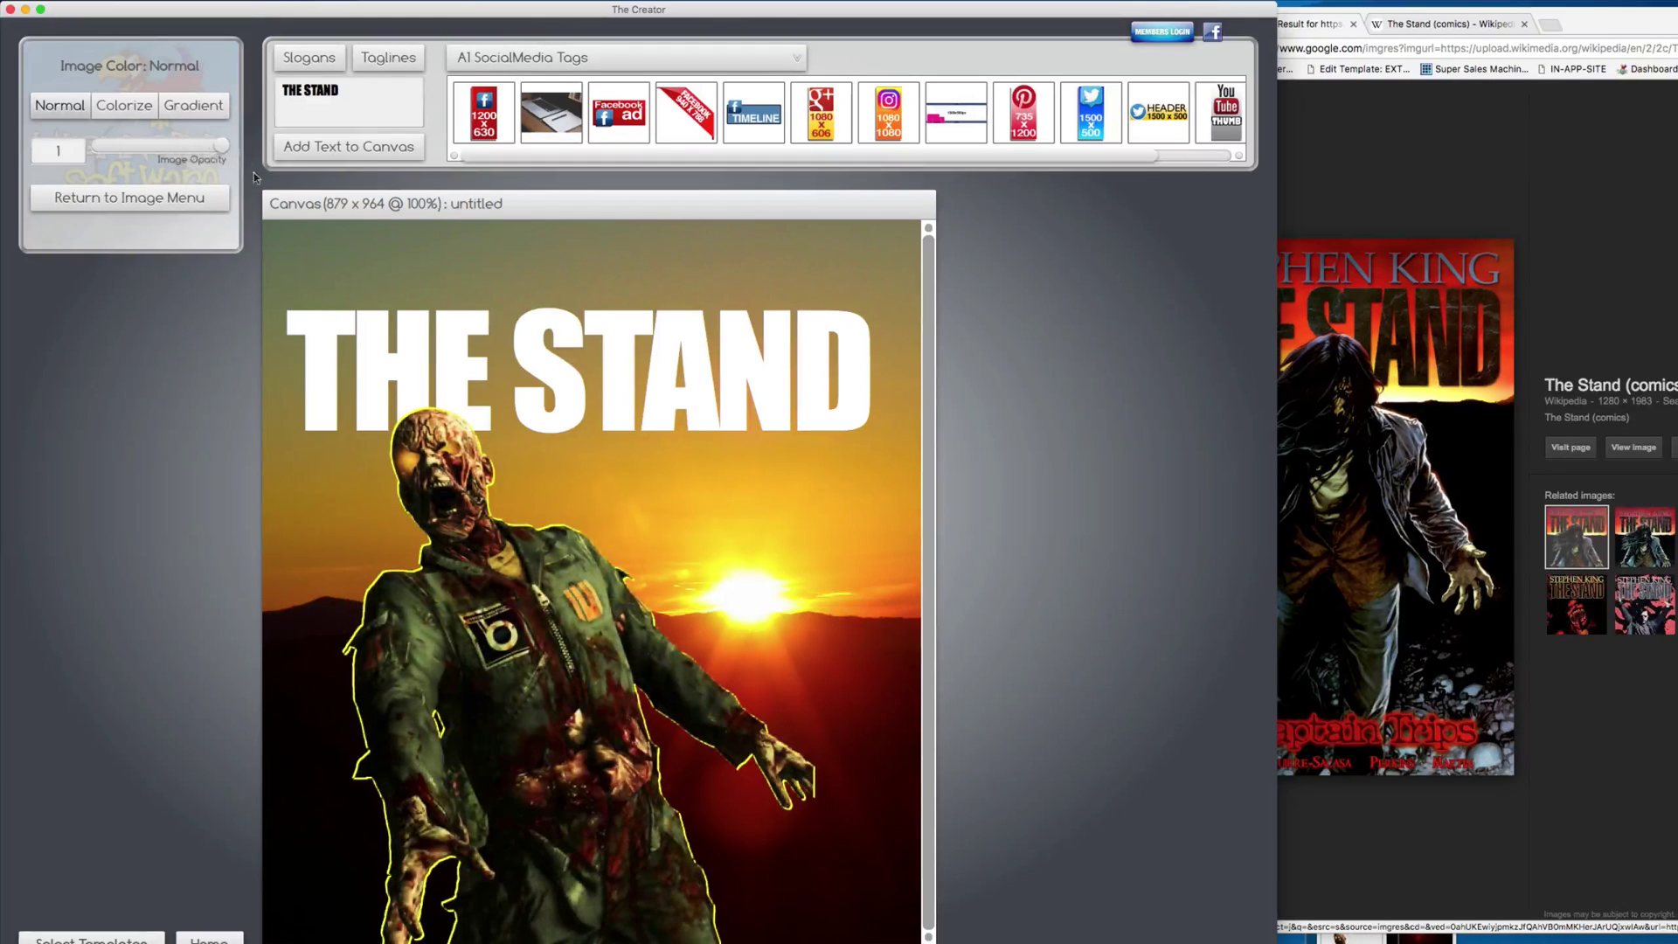
{"action": "left_click", "coordinate": [326, 483]}
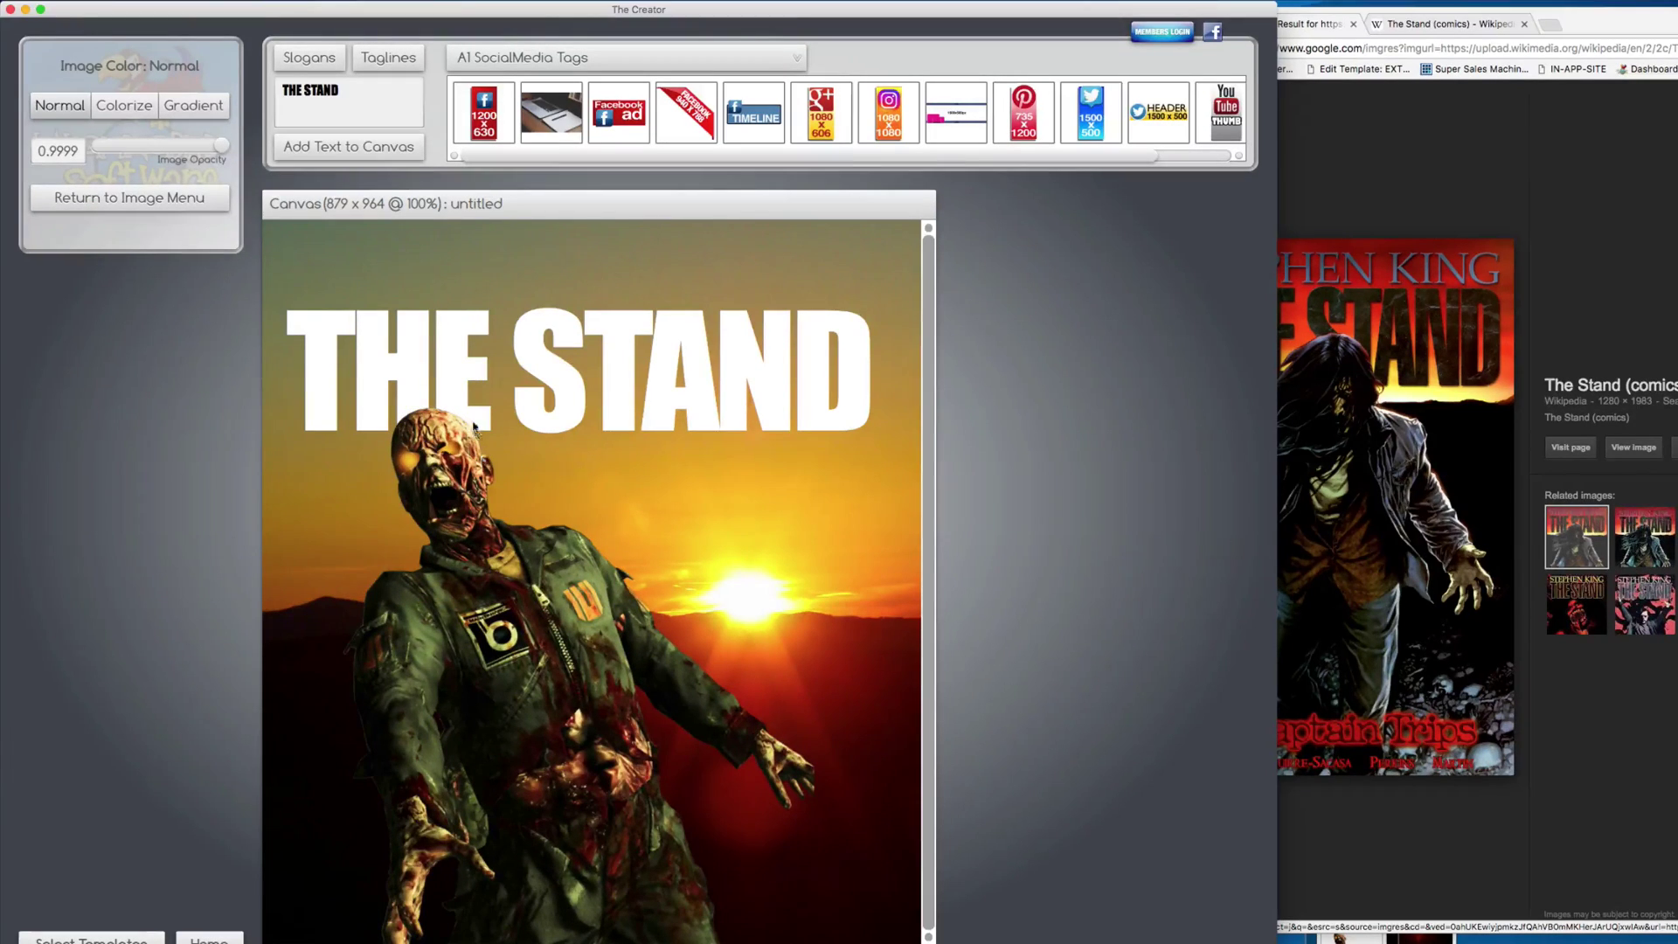
Step: Enlarge the title "THE STAND" to a text scale of 217 and reposition it across the canvas width
{"action": "left_click", "coordinate": [461, 376]}
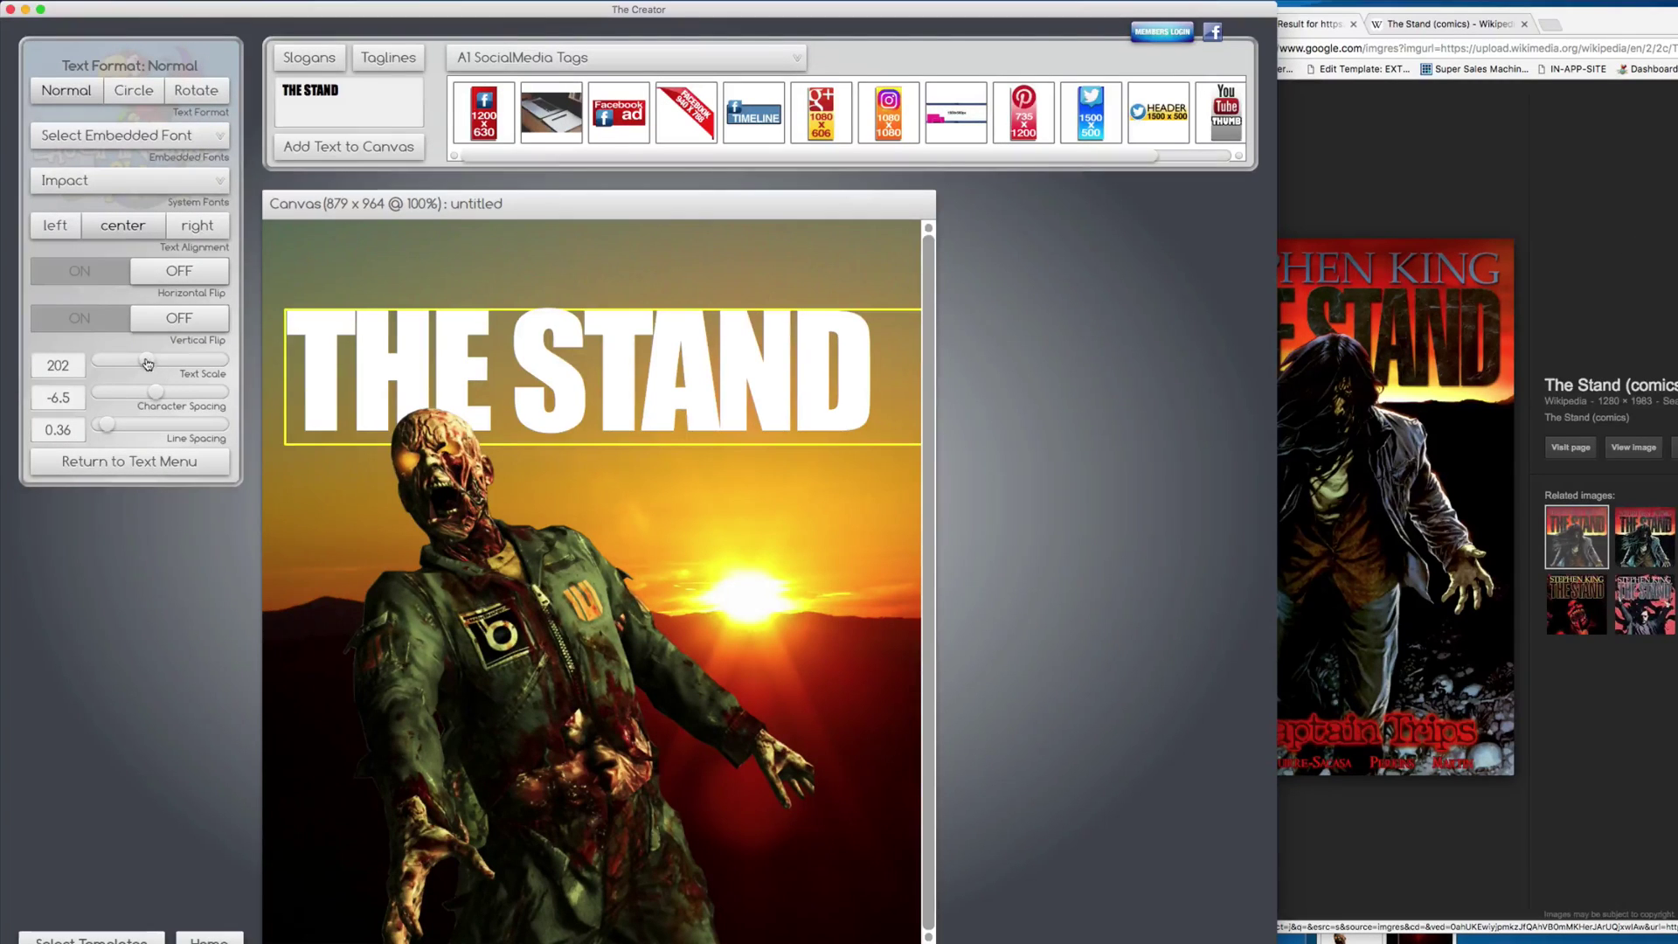
{"action": "left_click_drag", "start_coordinate": [148, 364], "coordinate": [158, 363]}
{"action": "left_click_drag", "start_coordinate": [322, 381], "coordinate": [307, 375]}
{"action": "left_click_drag", "start_coordinate": [152, 361], "coordinate": [152, 363]}
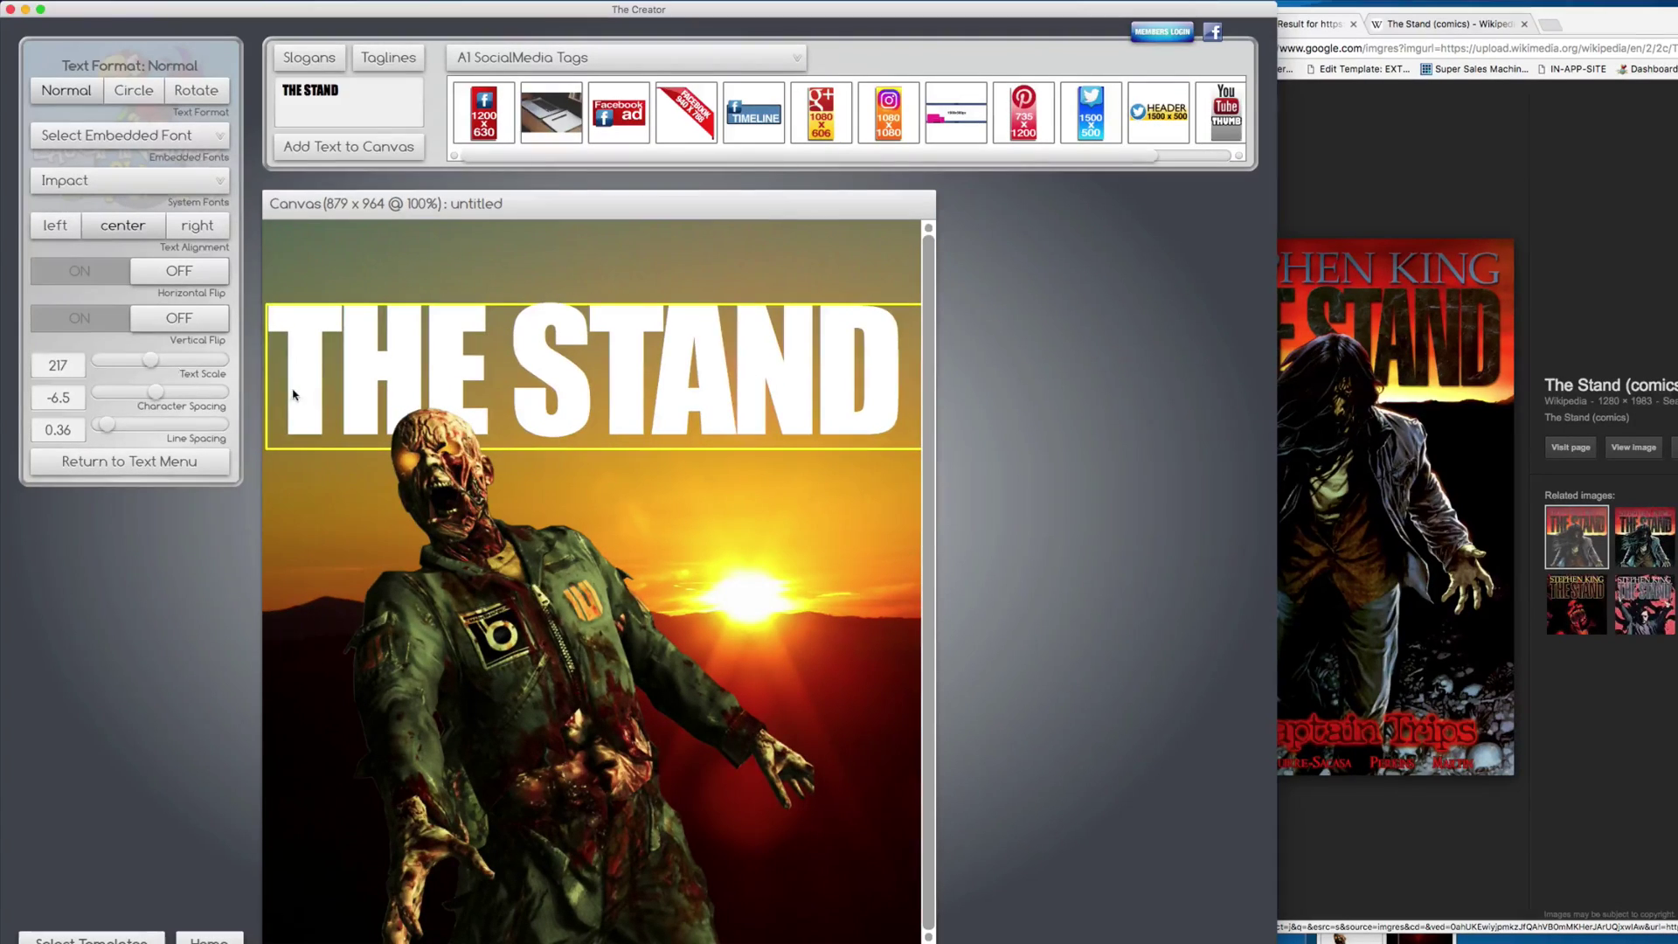
{"action": "left_click_drag", "start_coordinate": [294, 395], "coordinate": [292, 401]}
Step: Check the reference cover in the browser, return to The Creator and add the text "STEPHEN KING" to the canvas
{"action": "left_click", "coordinate": [1490, 376]}
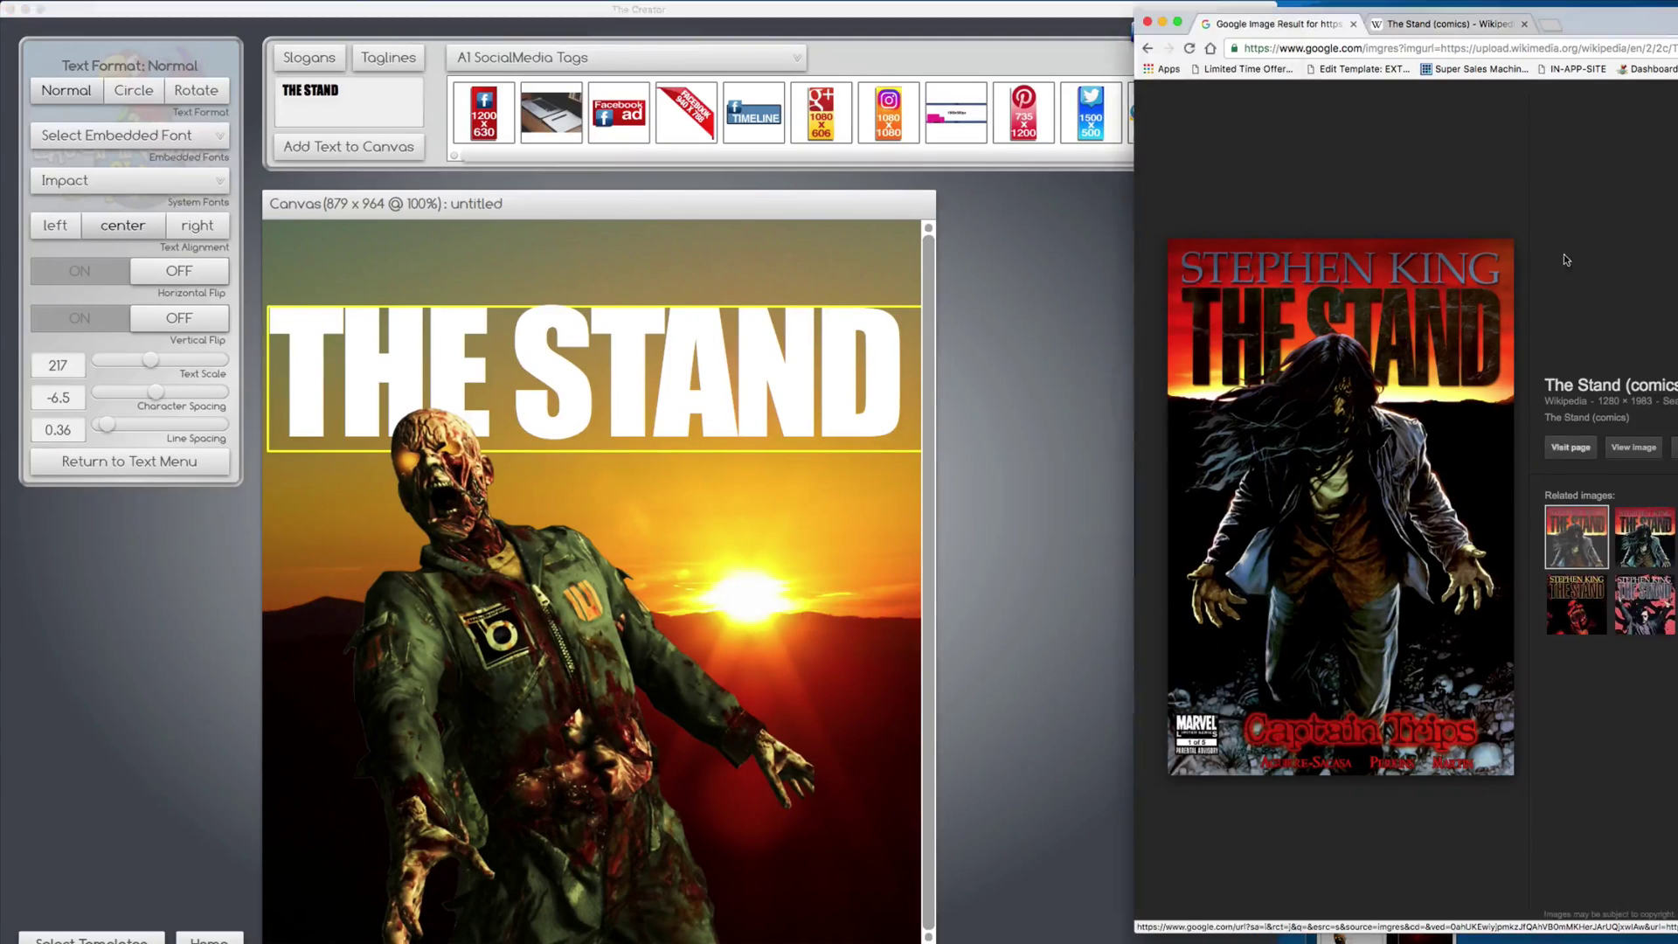
{"action": "left_click", "coordinate": [241, 70]}
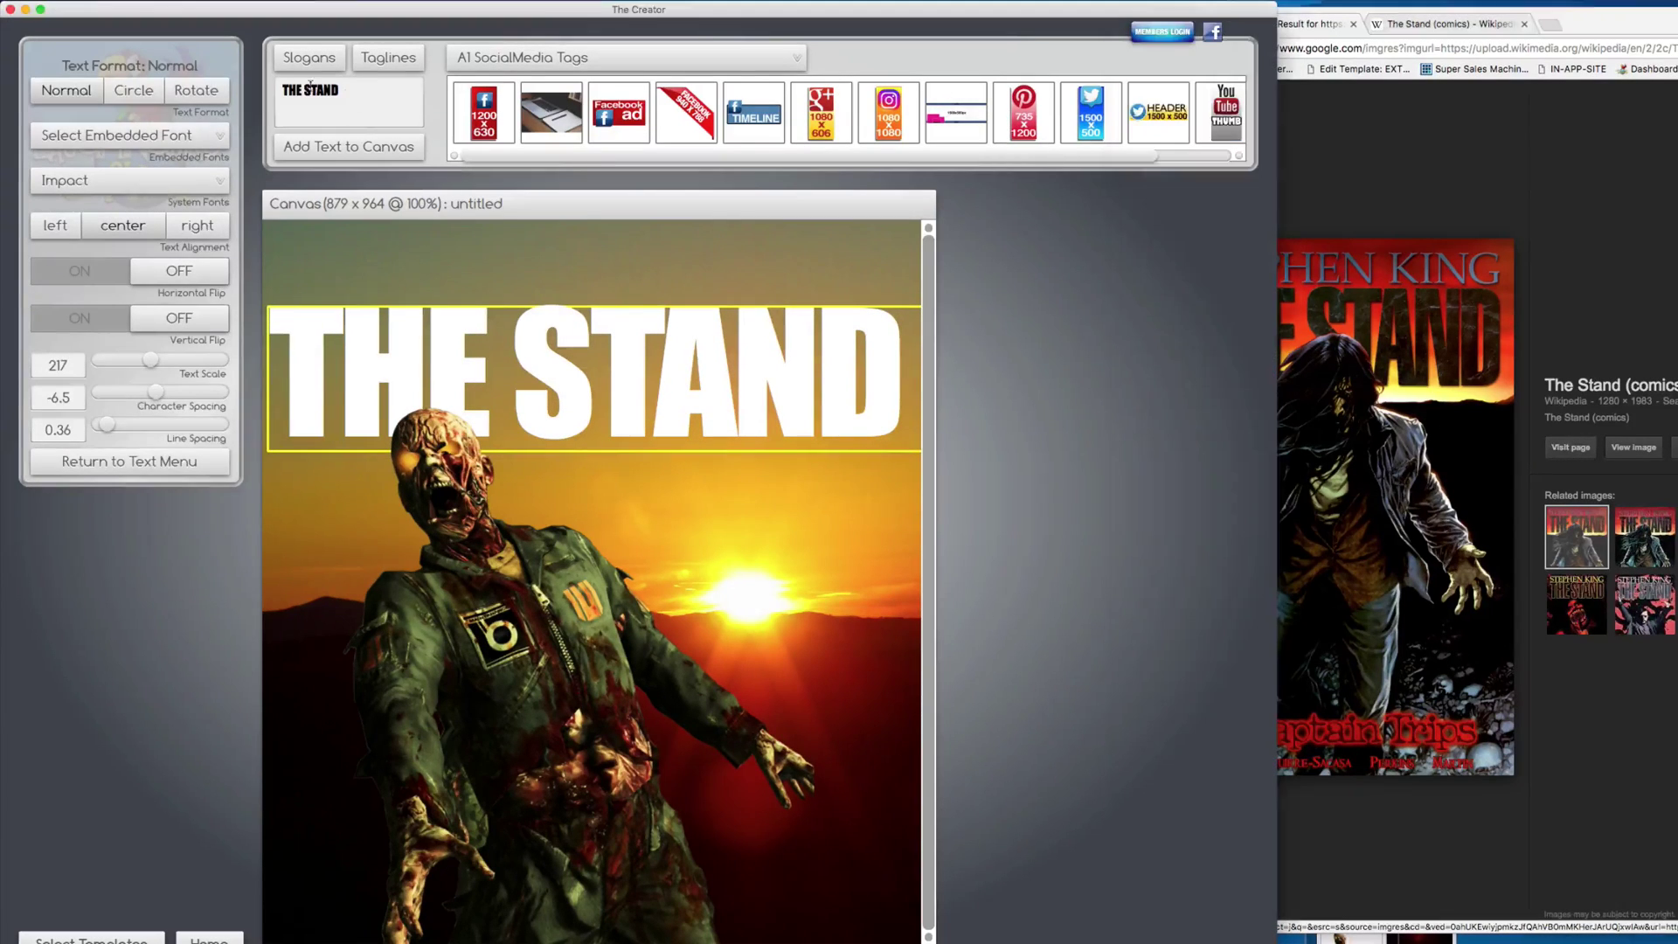
{"action": "key", "text": "super+a"}
{"action": "type", "text": "STEPHEN KING"}
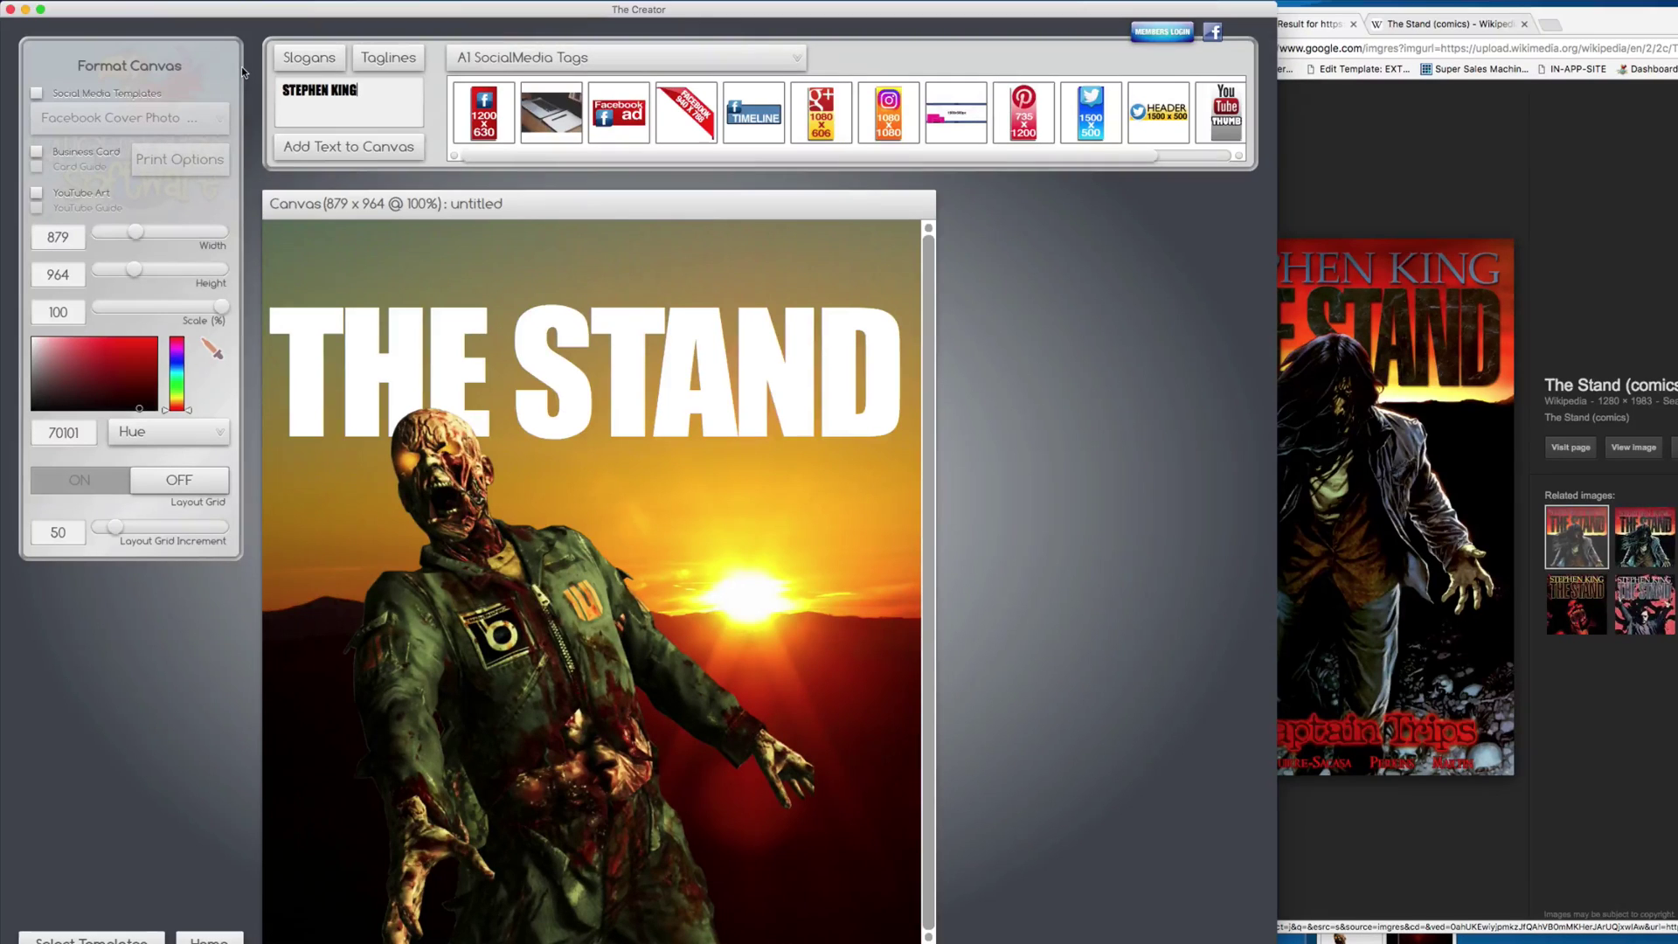
{"action": "left_click", "coordinate": [343, 148]}
Step: Set the "STEPHEN KING" text in the embedded font Clare Medium at text scale 77 and center it just above the title
{"action": "left_click", "coordinate": [57, 205]}
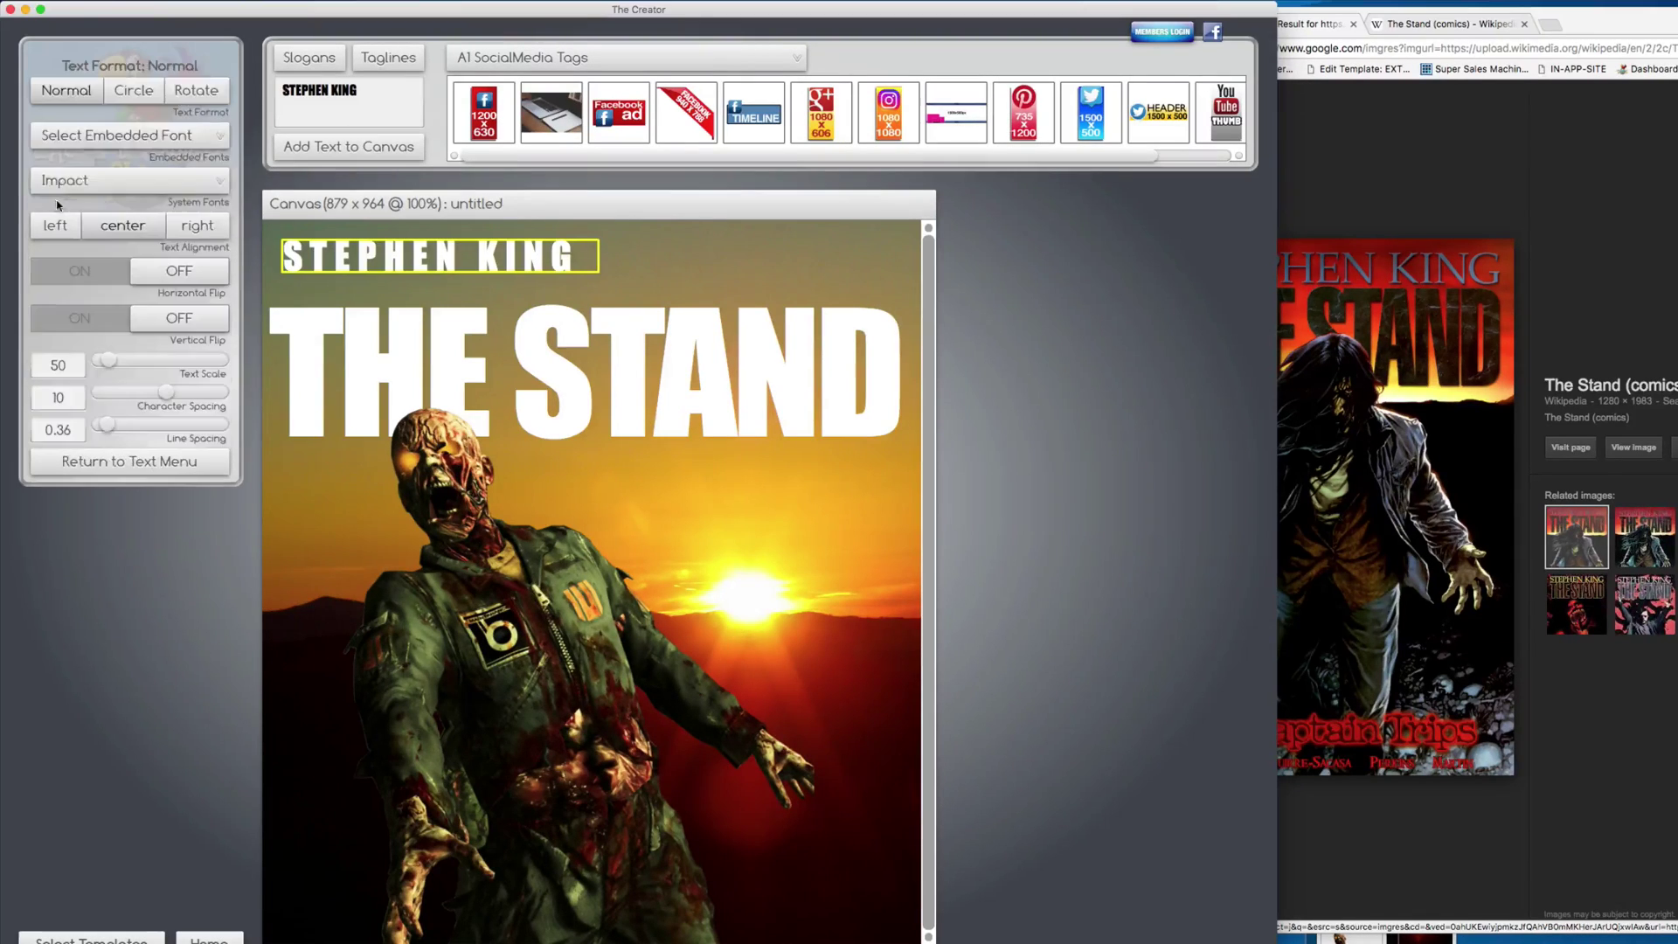
{"action": "left_click", "coordinate": [85, 137]}
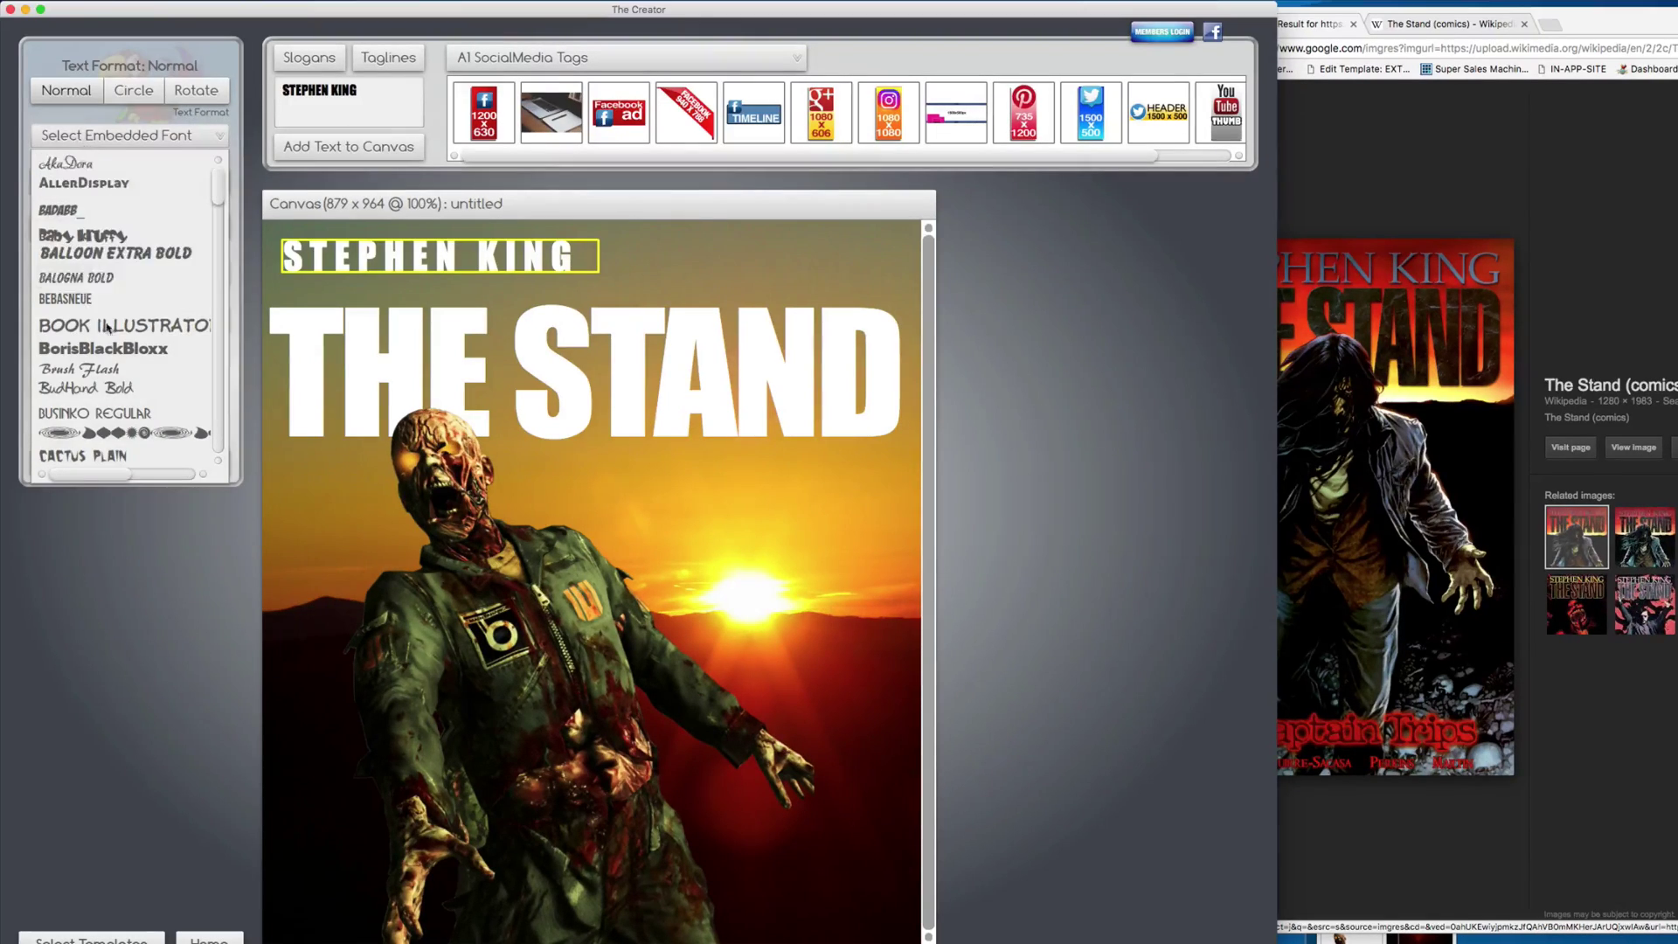
{"action": "scroll", "coordinate": [221, 186], "scroll_direction": "down", "scroll_amount": 5}
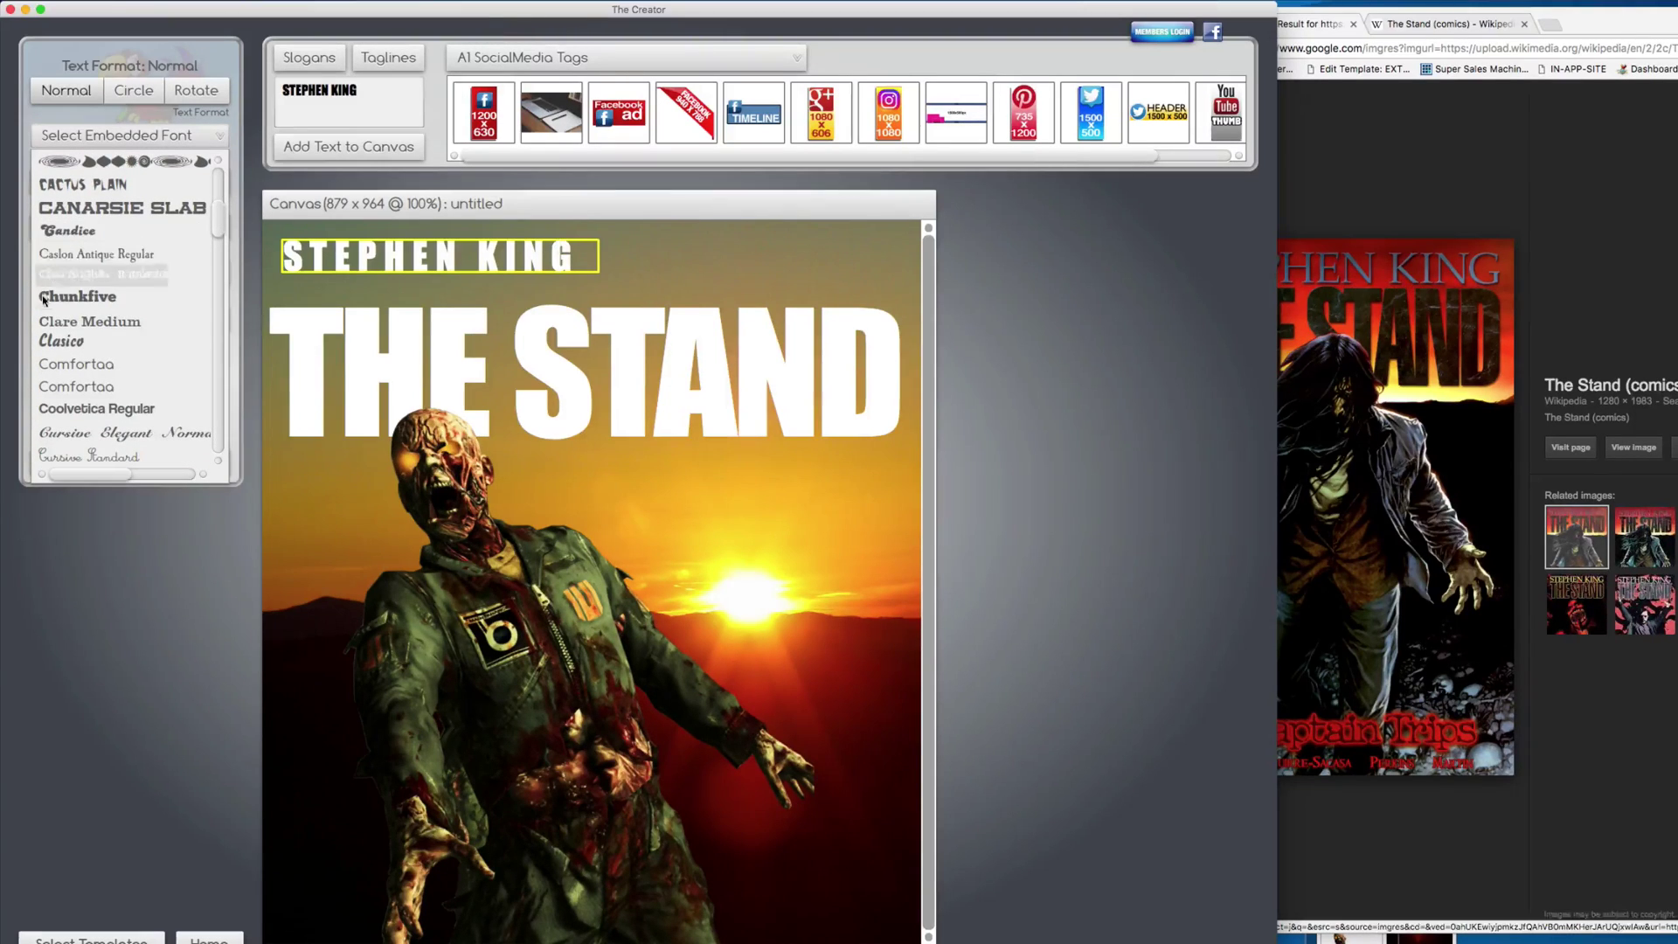
{"action": "left_click", "coordinate": [52, 322]}
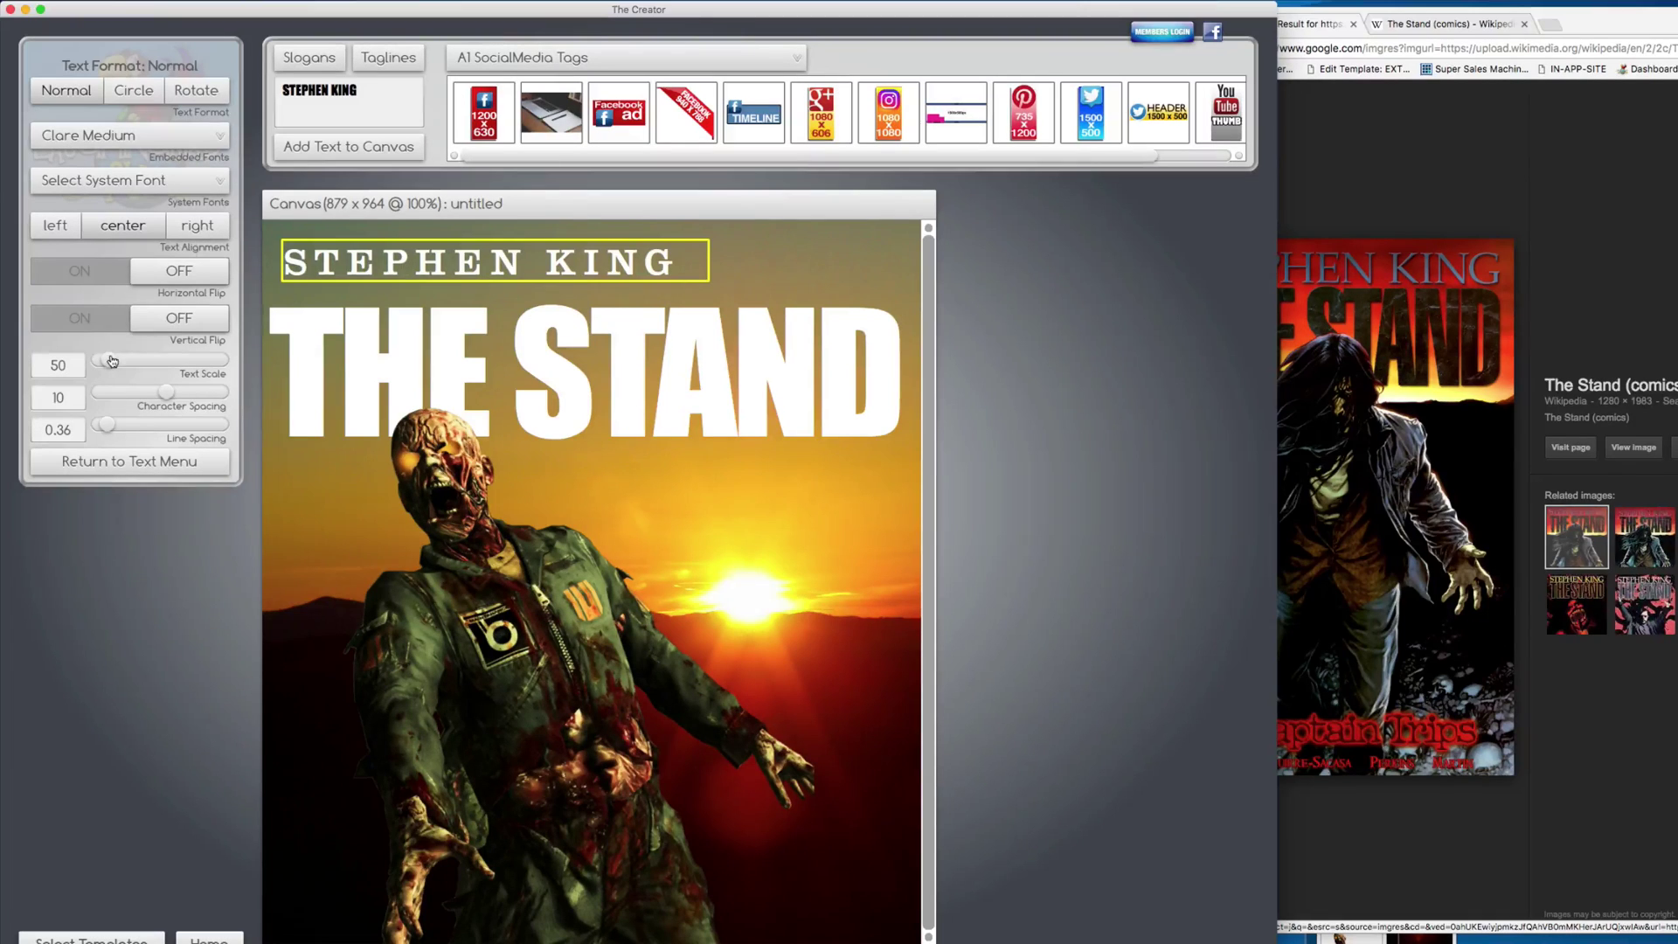
{"action": "left_click_drag", "start_coordinate": [111, 360], "coordinate": [116, 360]}
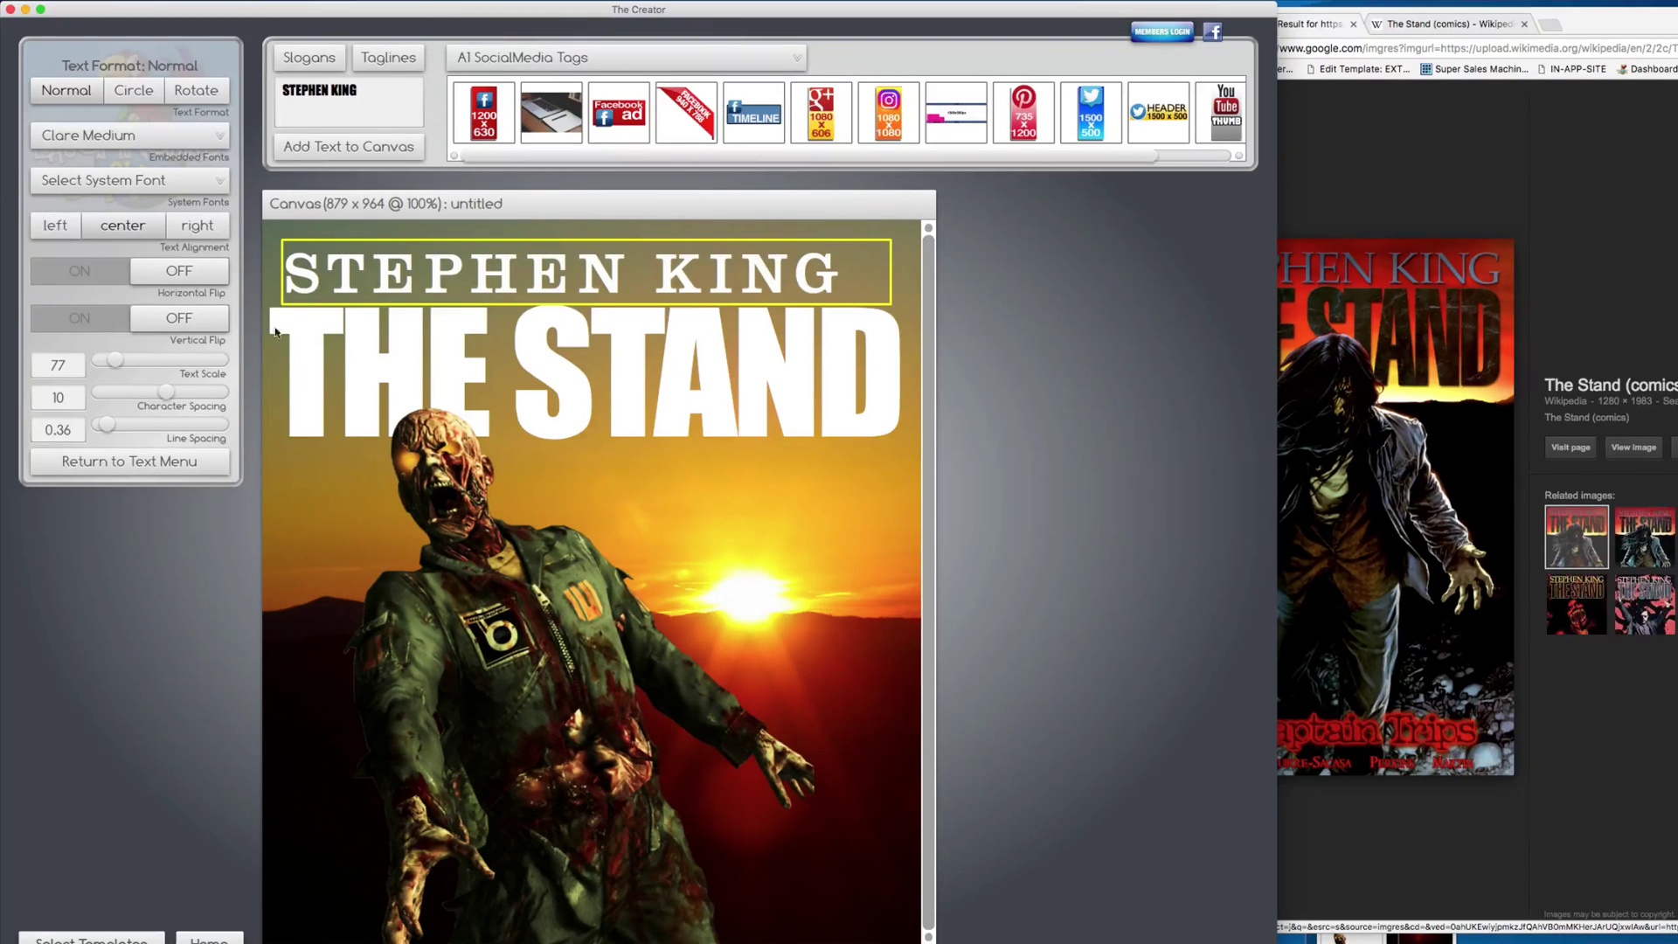
{"action": "left_click_drag", "start_coordinate": [348, 289], "coordinate": [358, 292]}
Step: Move the zombie slightly up and to the left so its head overlaps more of the title
{"action": "left_click", "coordinate": [735, 490]}
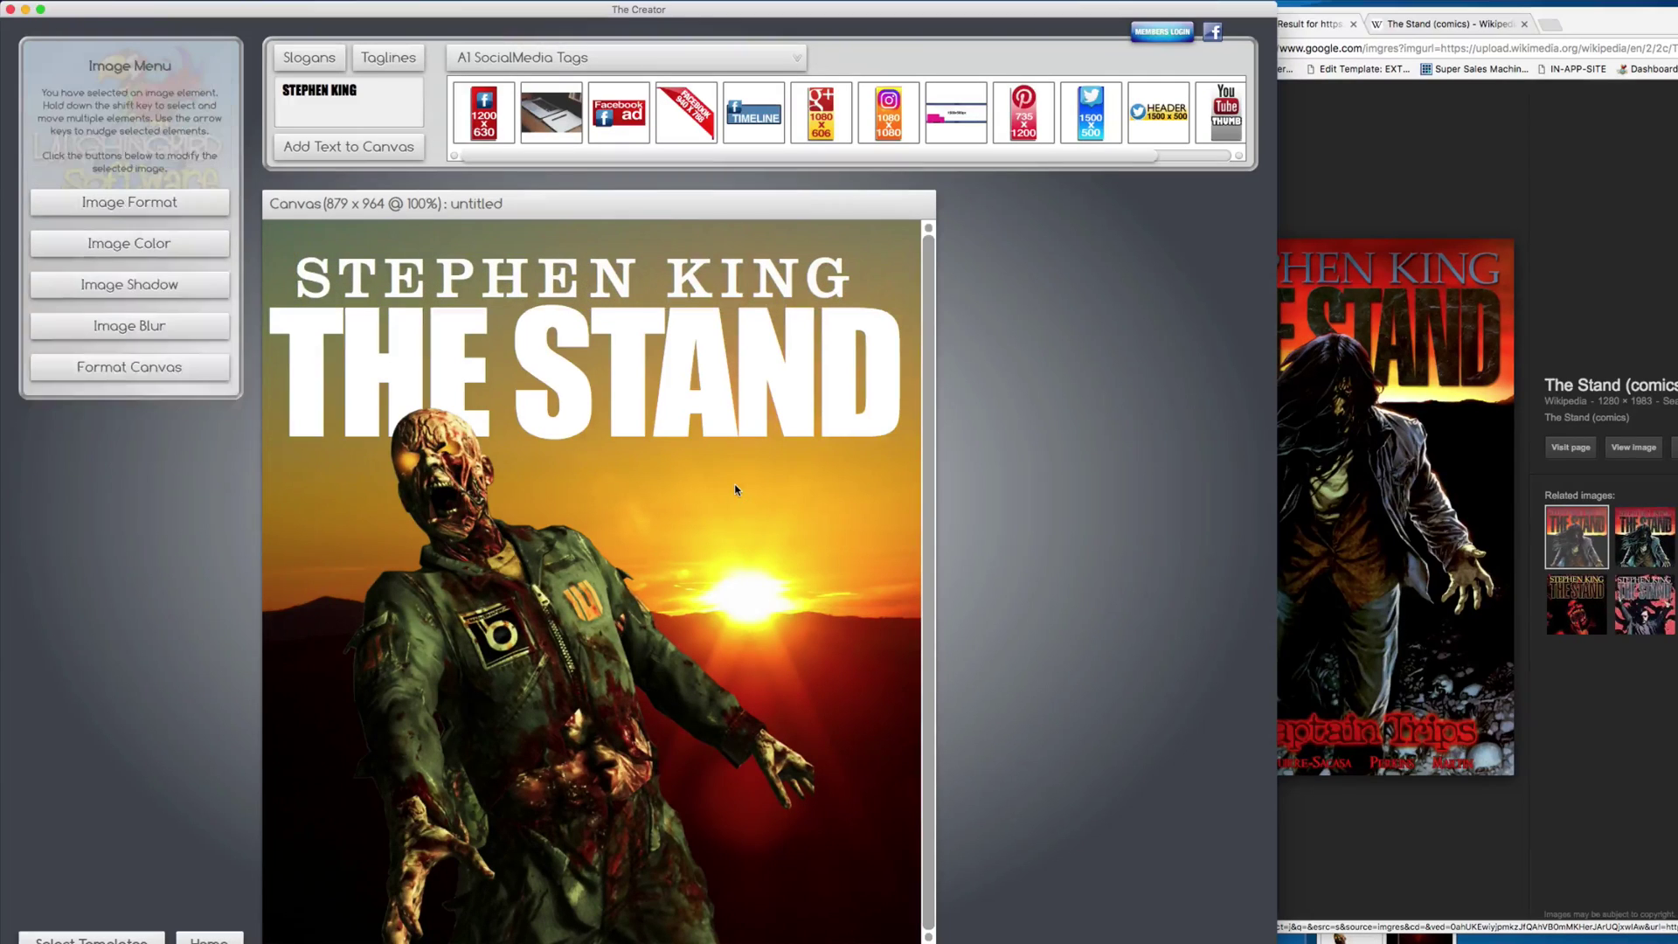
{"action": "left_click_drag", "start_coordinate": [523, 602], "coordinate": [517, 592]}
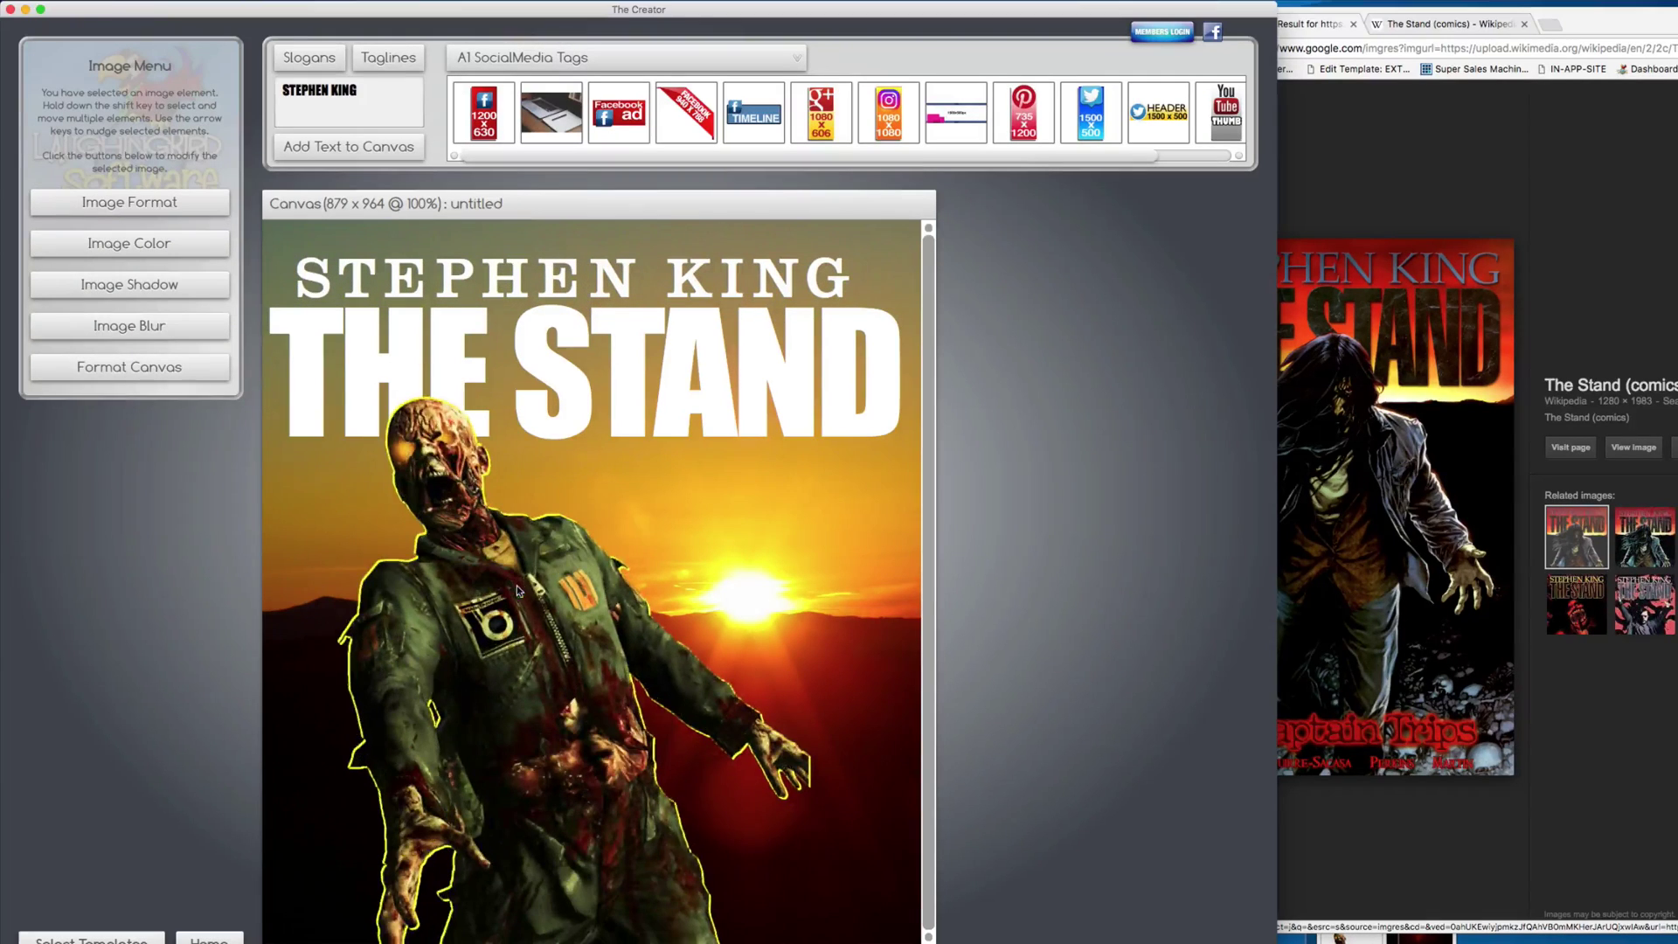
{"action": "left_click", "coordinate": [878, 560]}
Step: Consult the reference cover, then add the text "Captain Trips" and place it near the bottom of the canvas
{"action": "left_click", "coordinate": [1363, 524]}
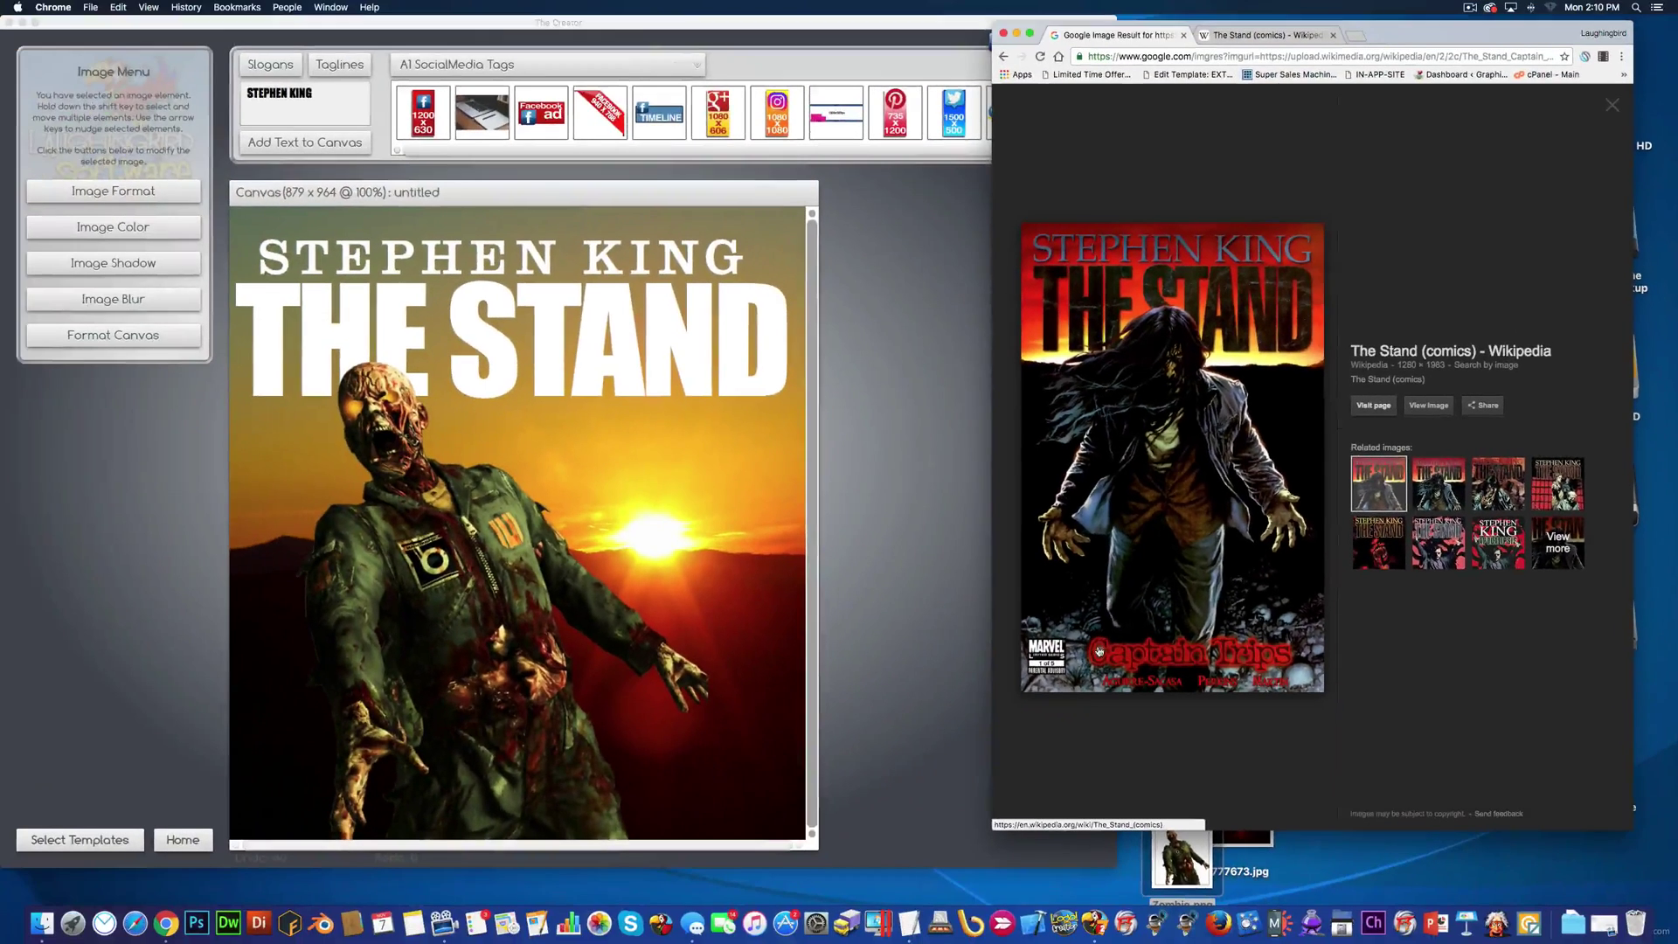
{"action": "left_click", "coordinate": [354, 122]}
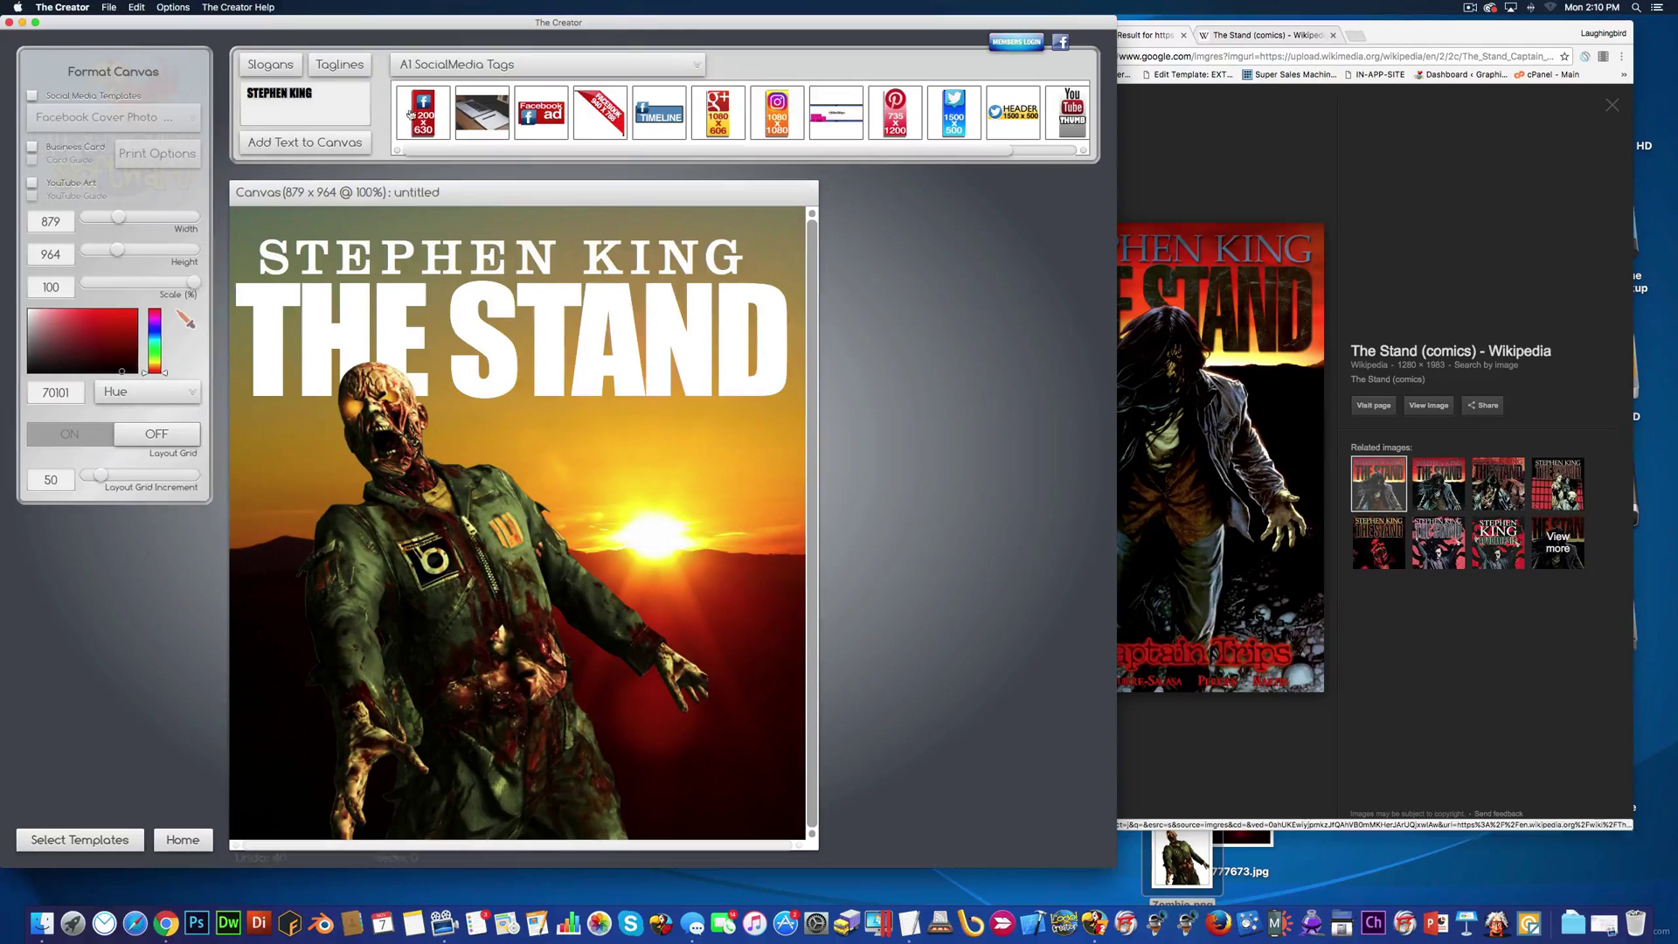
{"action": "key", "text": "super+a"}
{"action": "key", "text": "BackSpace"}
{"action": "type", "text": "Captain Trips"}
{"action": "left_click", "coordinate": [314, 143]}
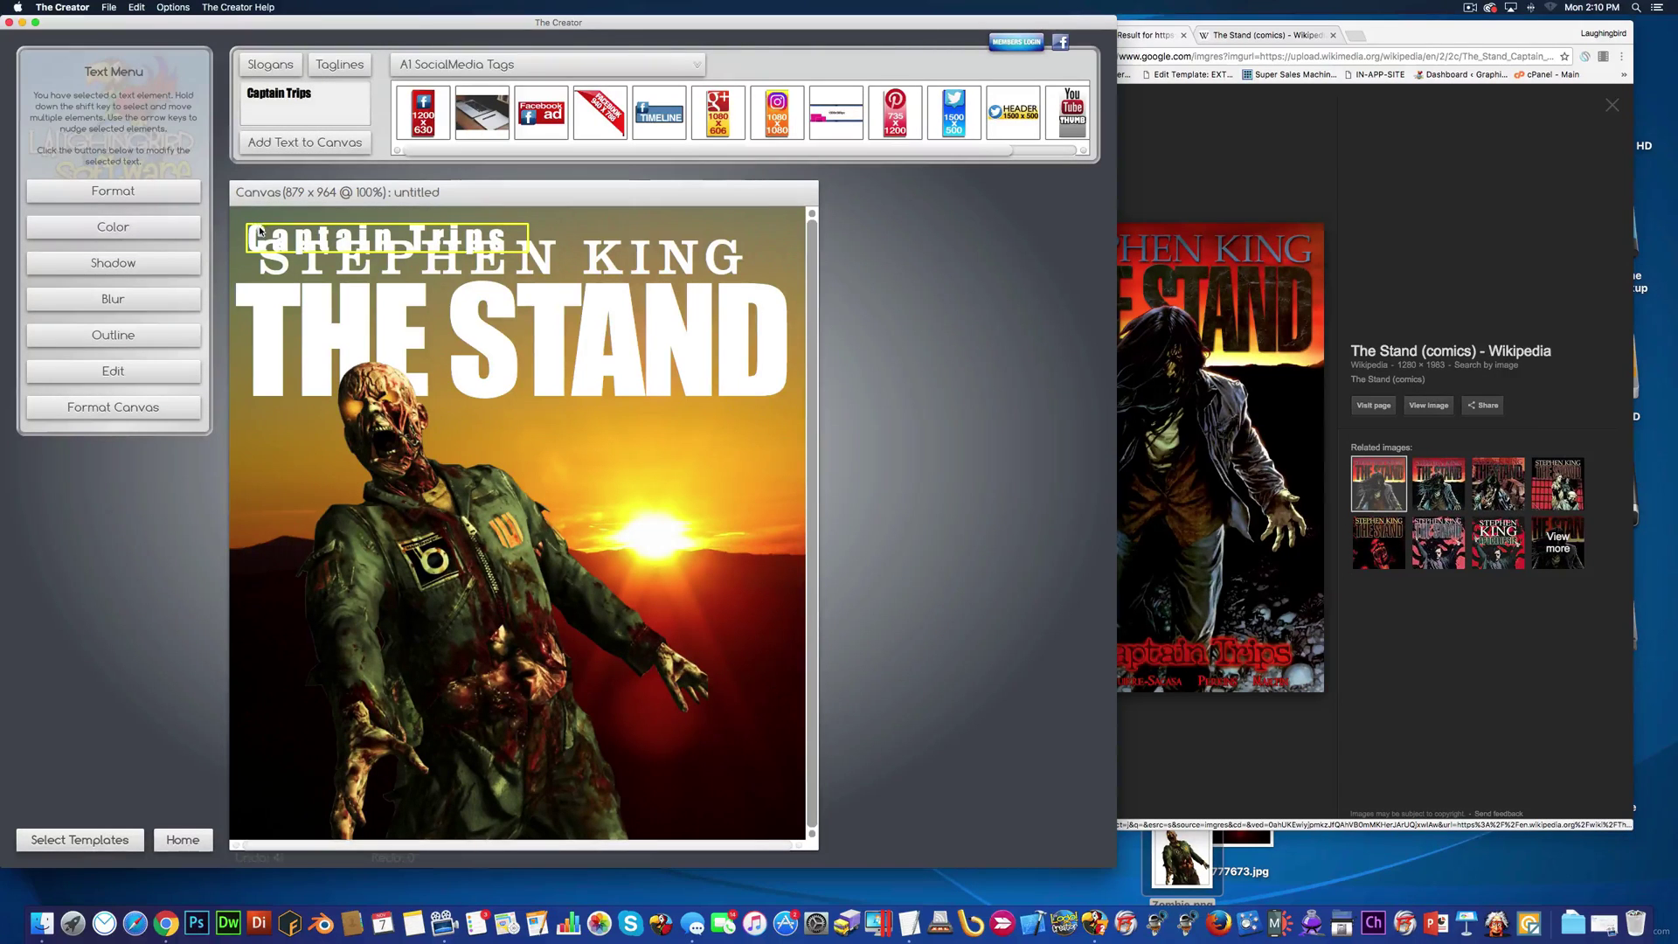
{"action": "left_click_drag", "start_coordinate": [259, 236], "coordinate": [358, 763]}
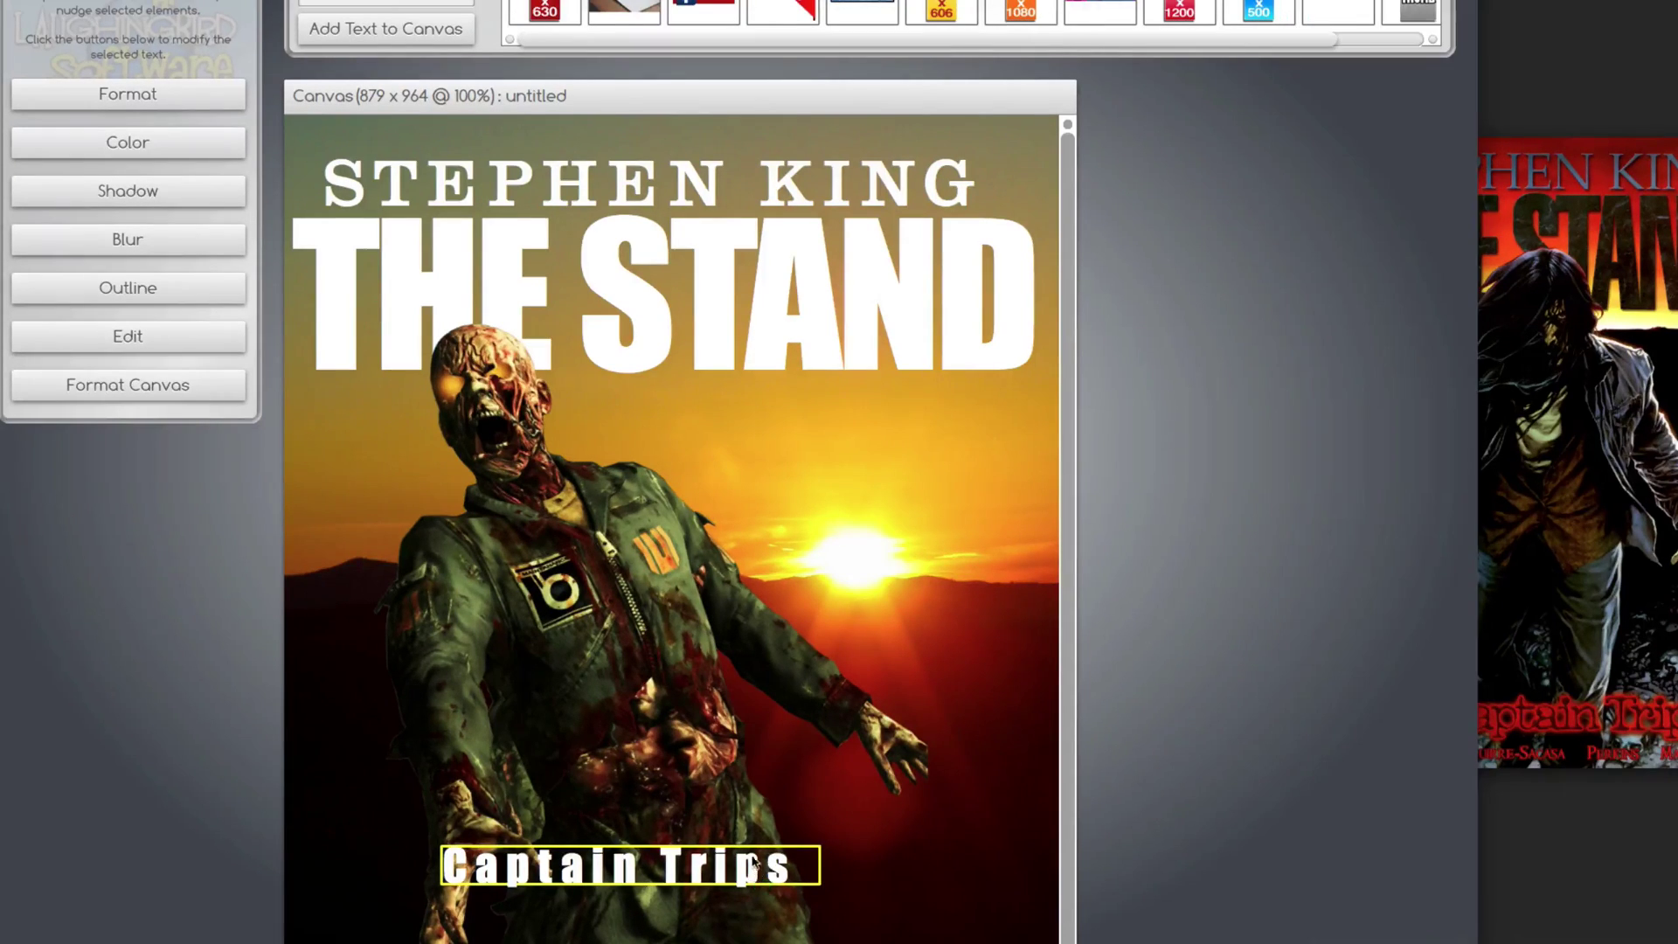
Step: Try the embedded font Kosmik-BoldThree on the "Captain Trips" text
{"action": "left_click", "coordinate": [217, 104]}
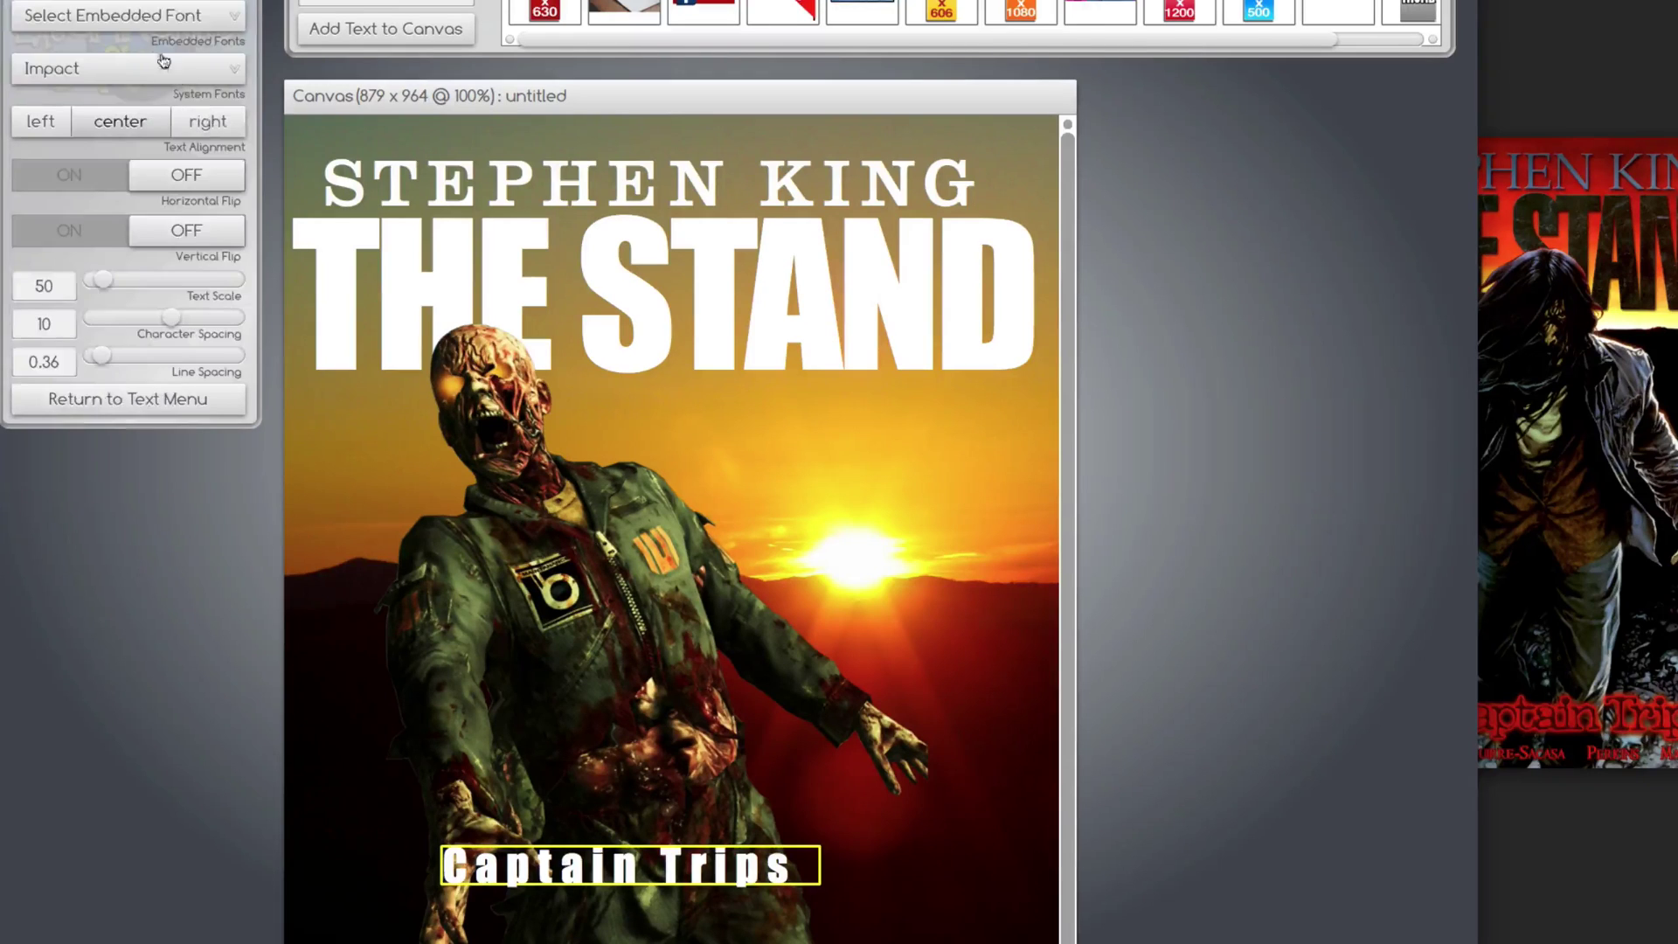
{"action": "left_click", "coordinate": [140, 15]}
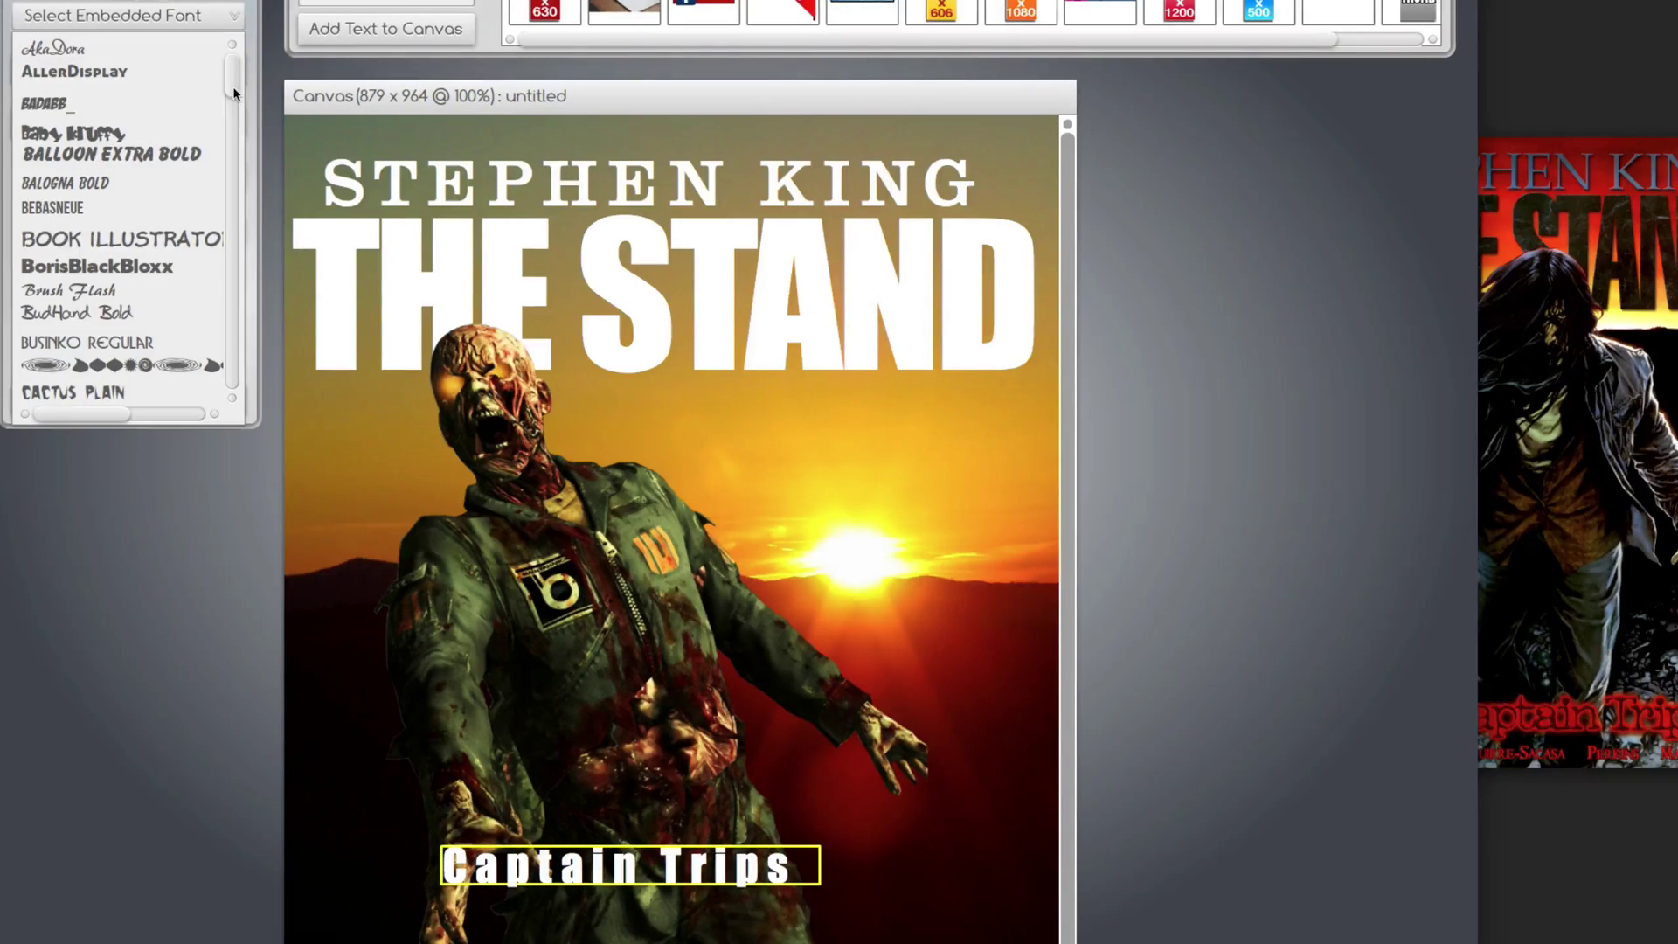
{"action": "left_click_drag", "start_coordinate": [235, 91], "coordinate": [237, 149]}
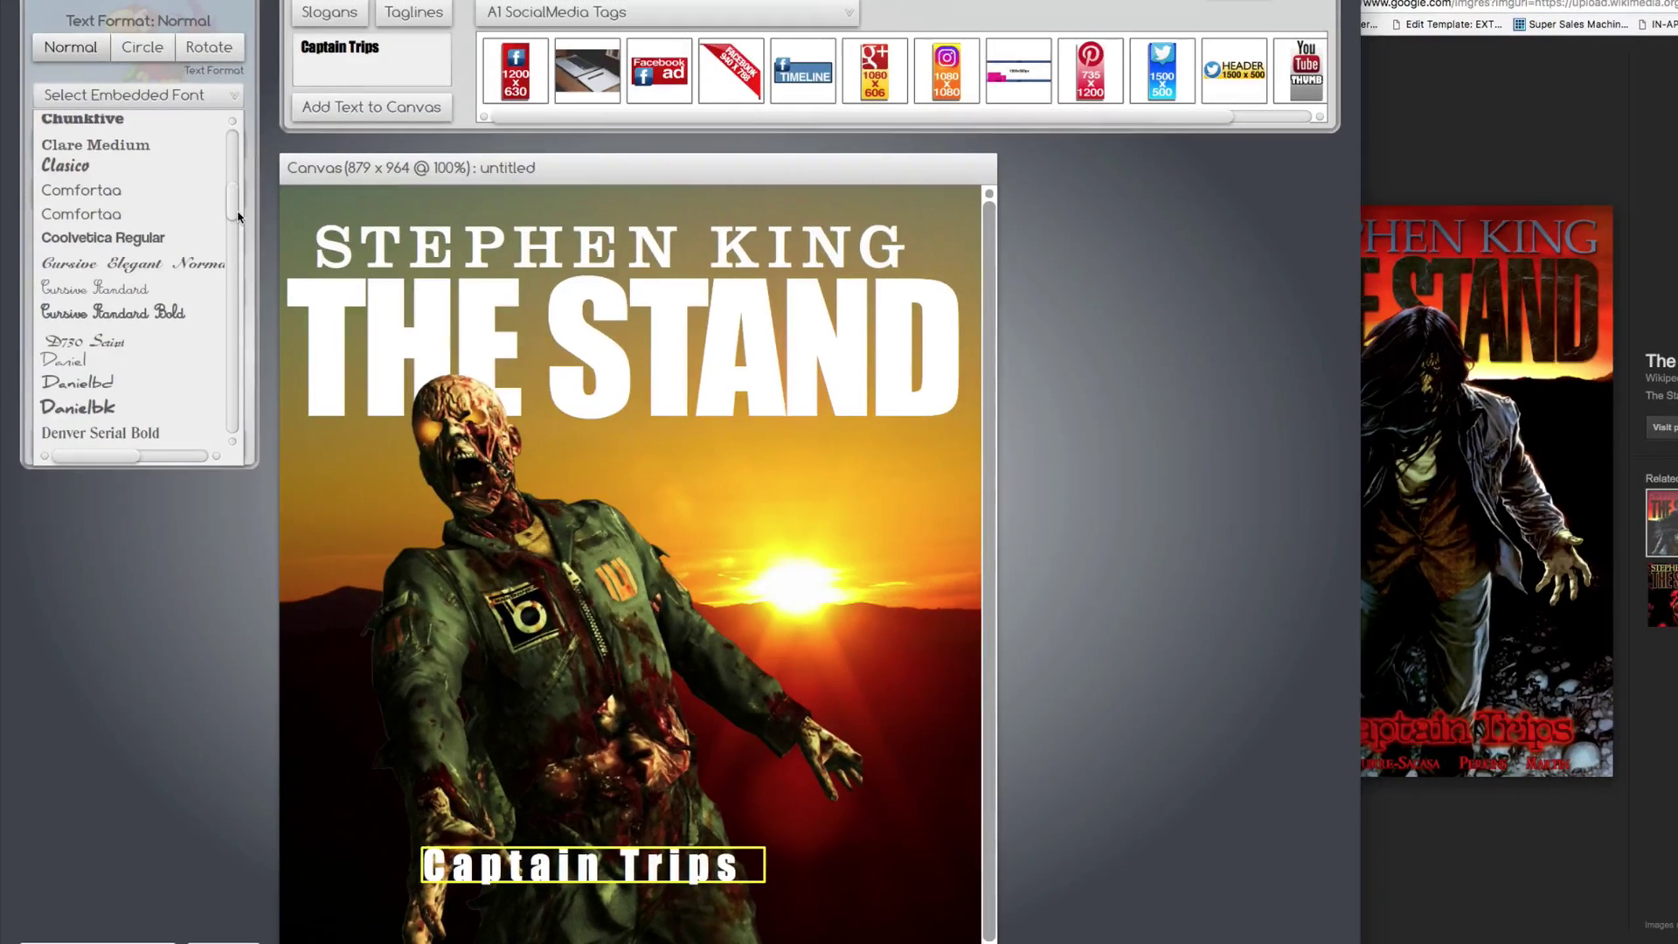
{"action": "left_click_drag", "start_coordinate": [238, 217], "coordinate": [245, 311]}
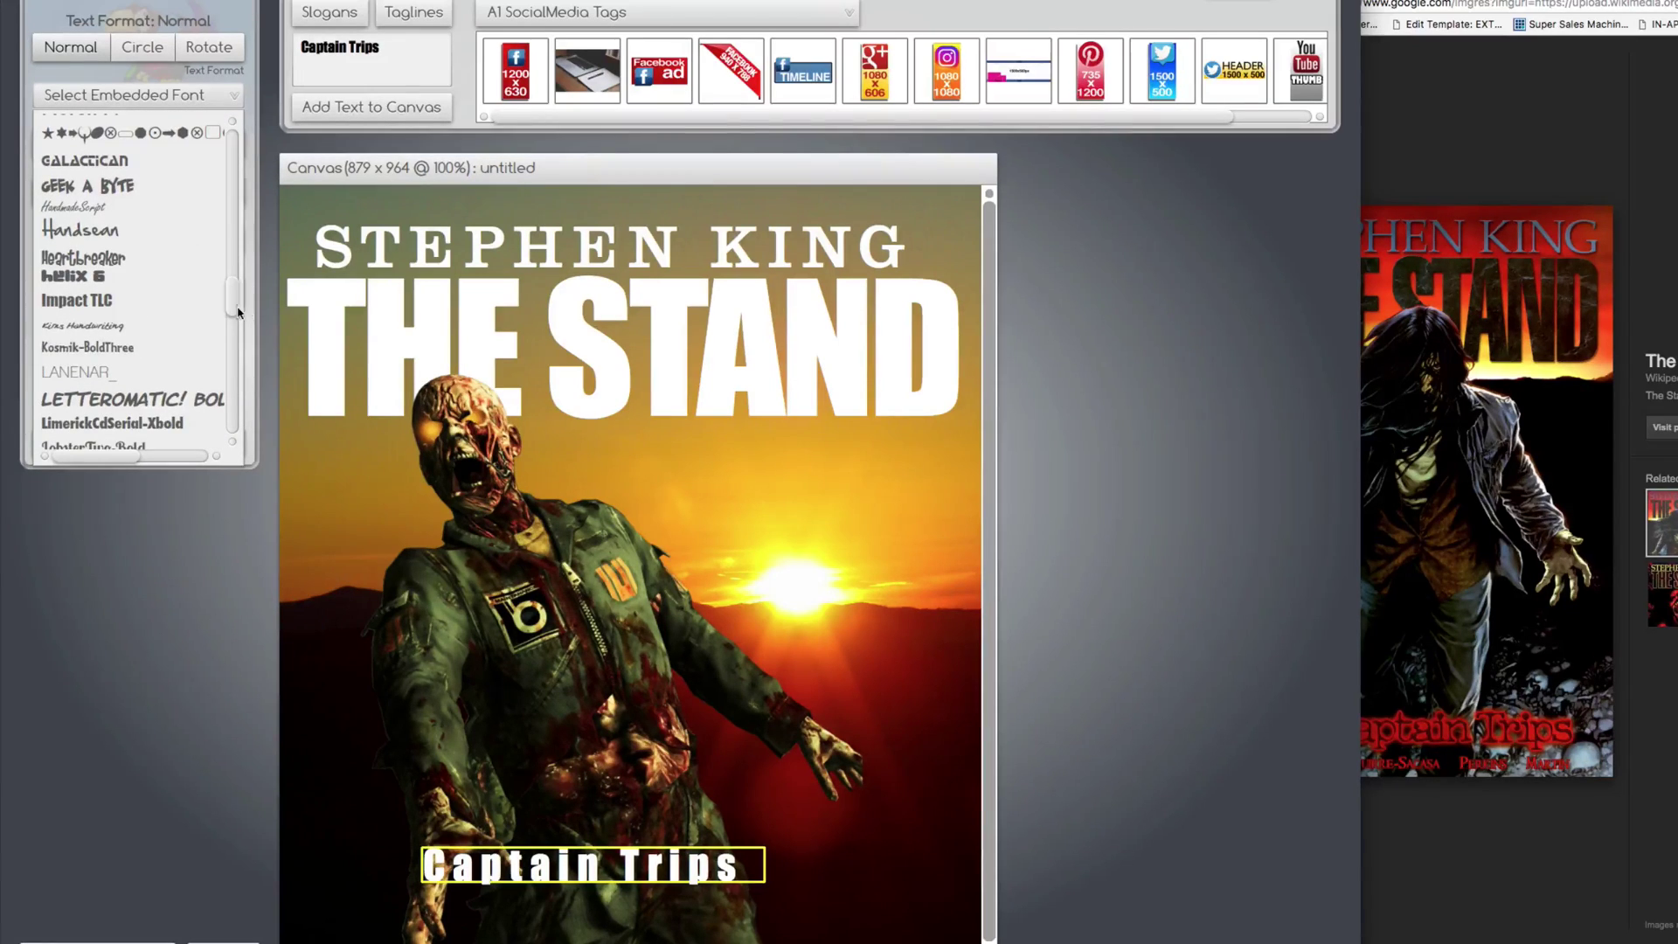
{"action": "left_click", "coordinate": [109, 346]}
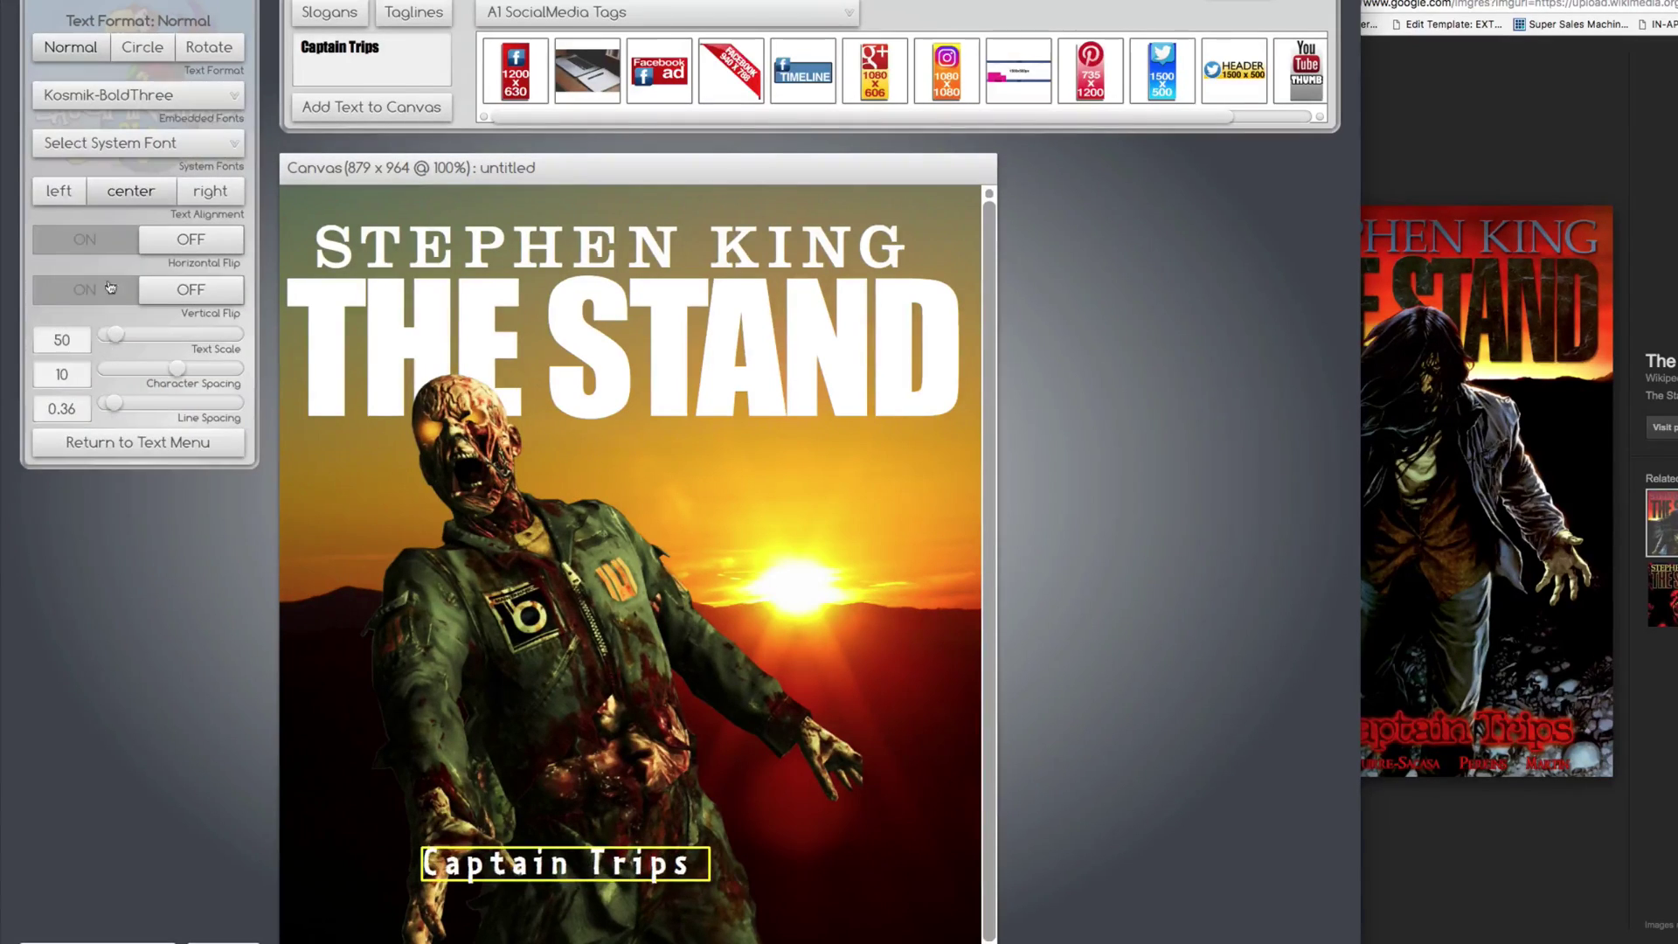
Step: Set "Captain Trips" in Dope Jam at text scale 112 and character spacing 3, and center it across the zombie's lower body
{"action": "left_click", "coordinate": [110, 110]}
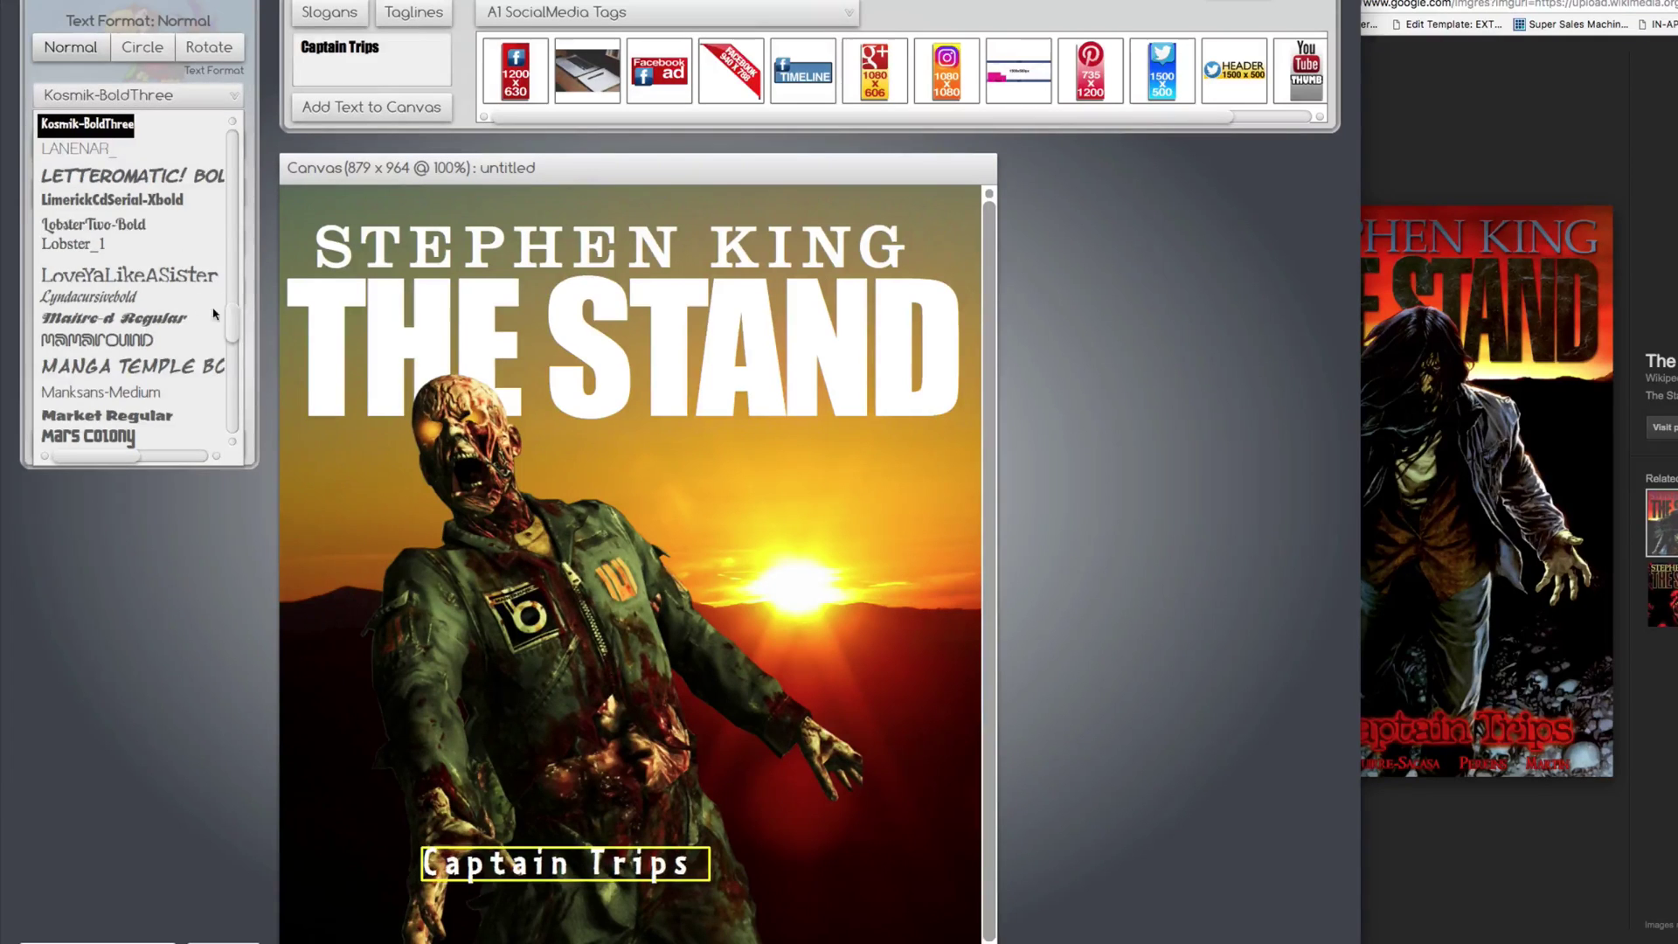
{"action": "scroll", "coordinate": [216, 315], "scroll_direction": "up", "scroll_amount": 5}
{"action": "left_click", "coordinate": [138, 441]}
{"action": "left_click_drag", "start_coordinate": [125, 341], "coordinate": [173, 373]}
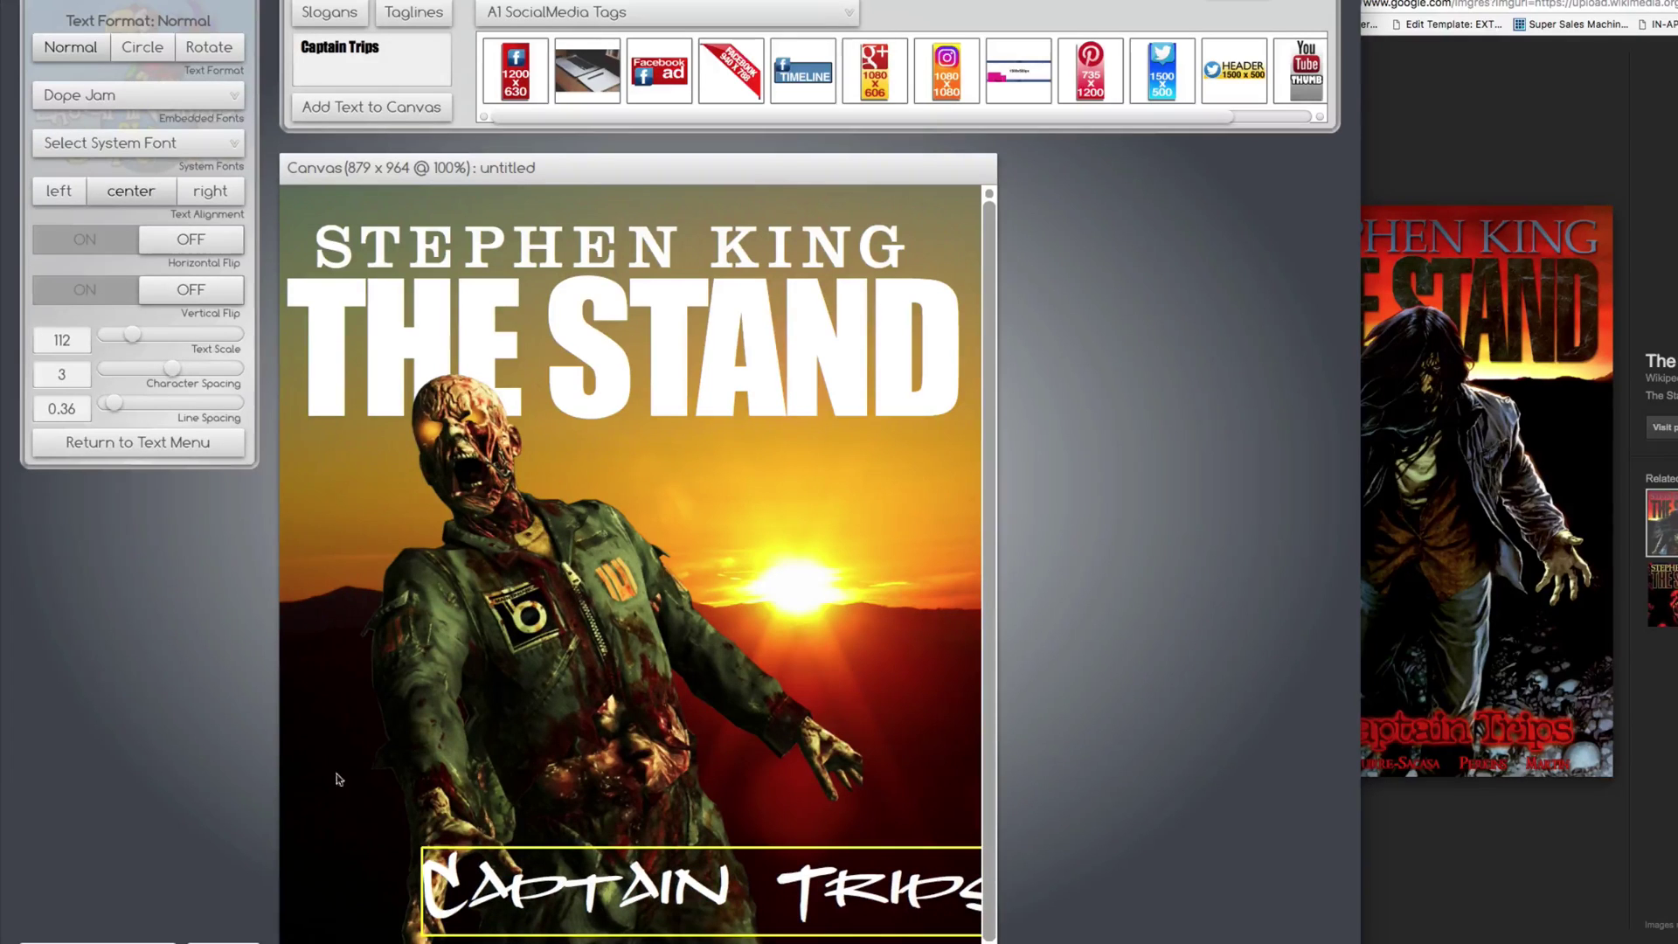
{"action": "left_click_drag", "start_coordinate": [428, 870], "coordinate": [306, 843]}
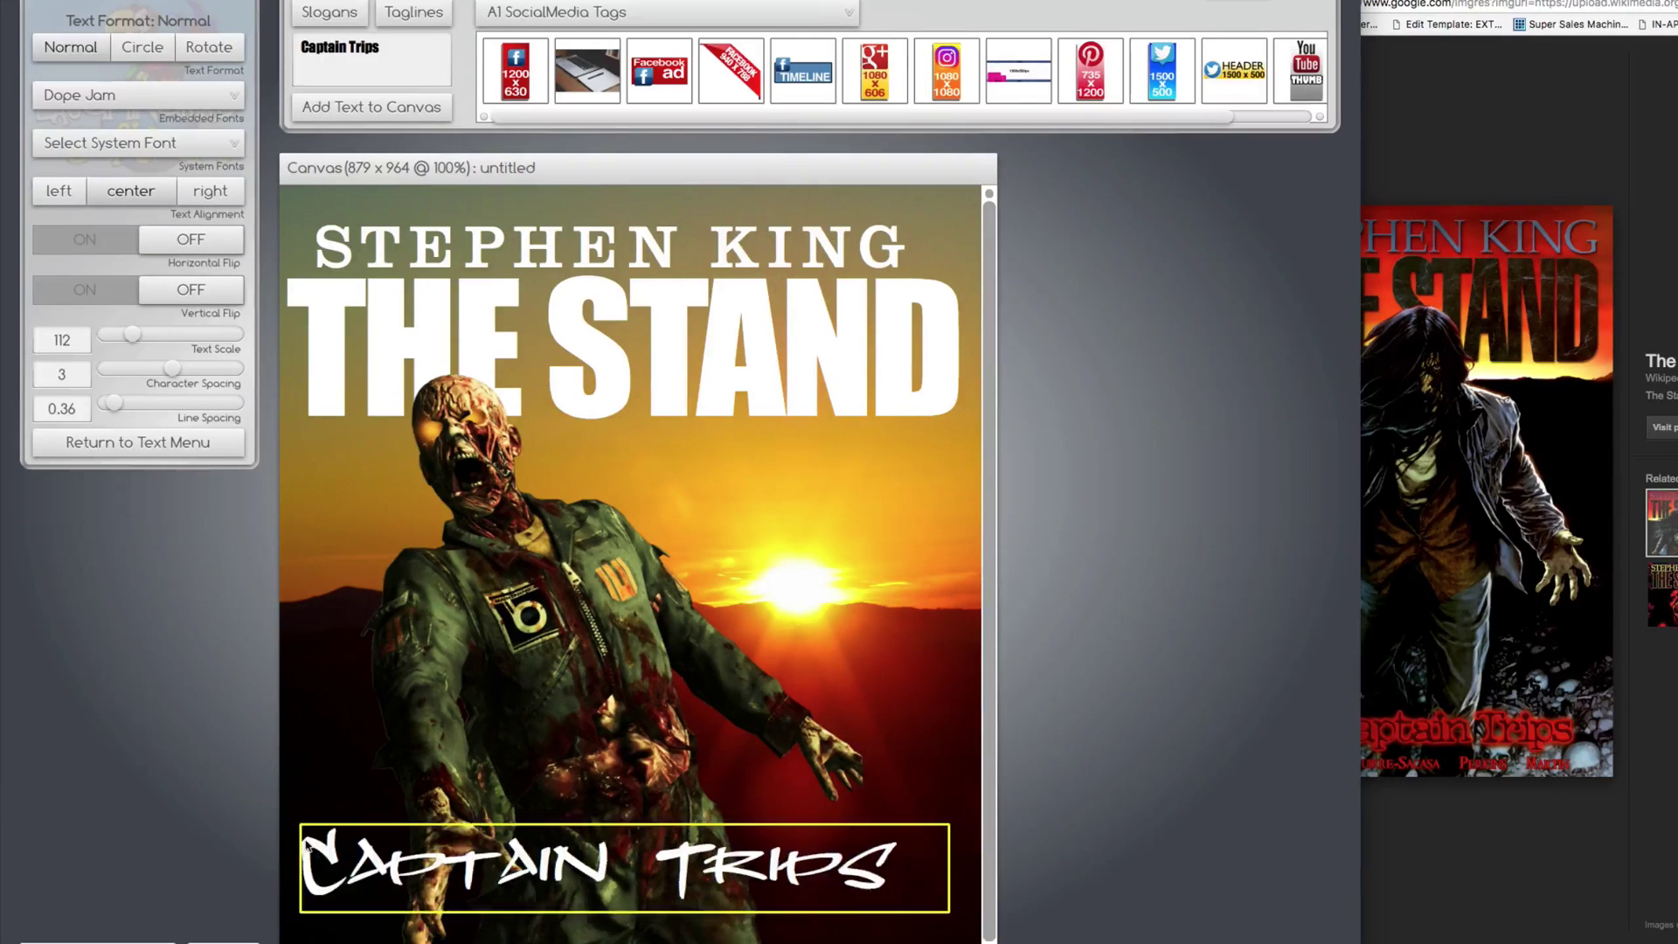
{"action": "left_click_drag", "start_coordinate": [307, 847], "coordinate": [322, 848]}
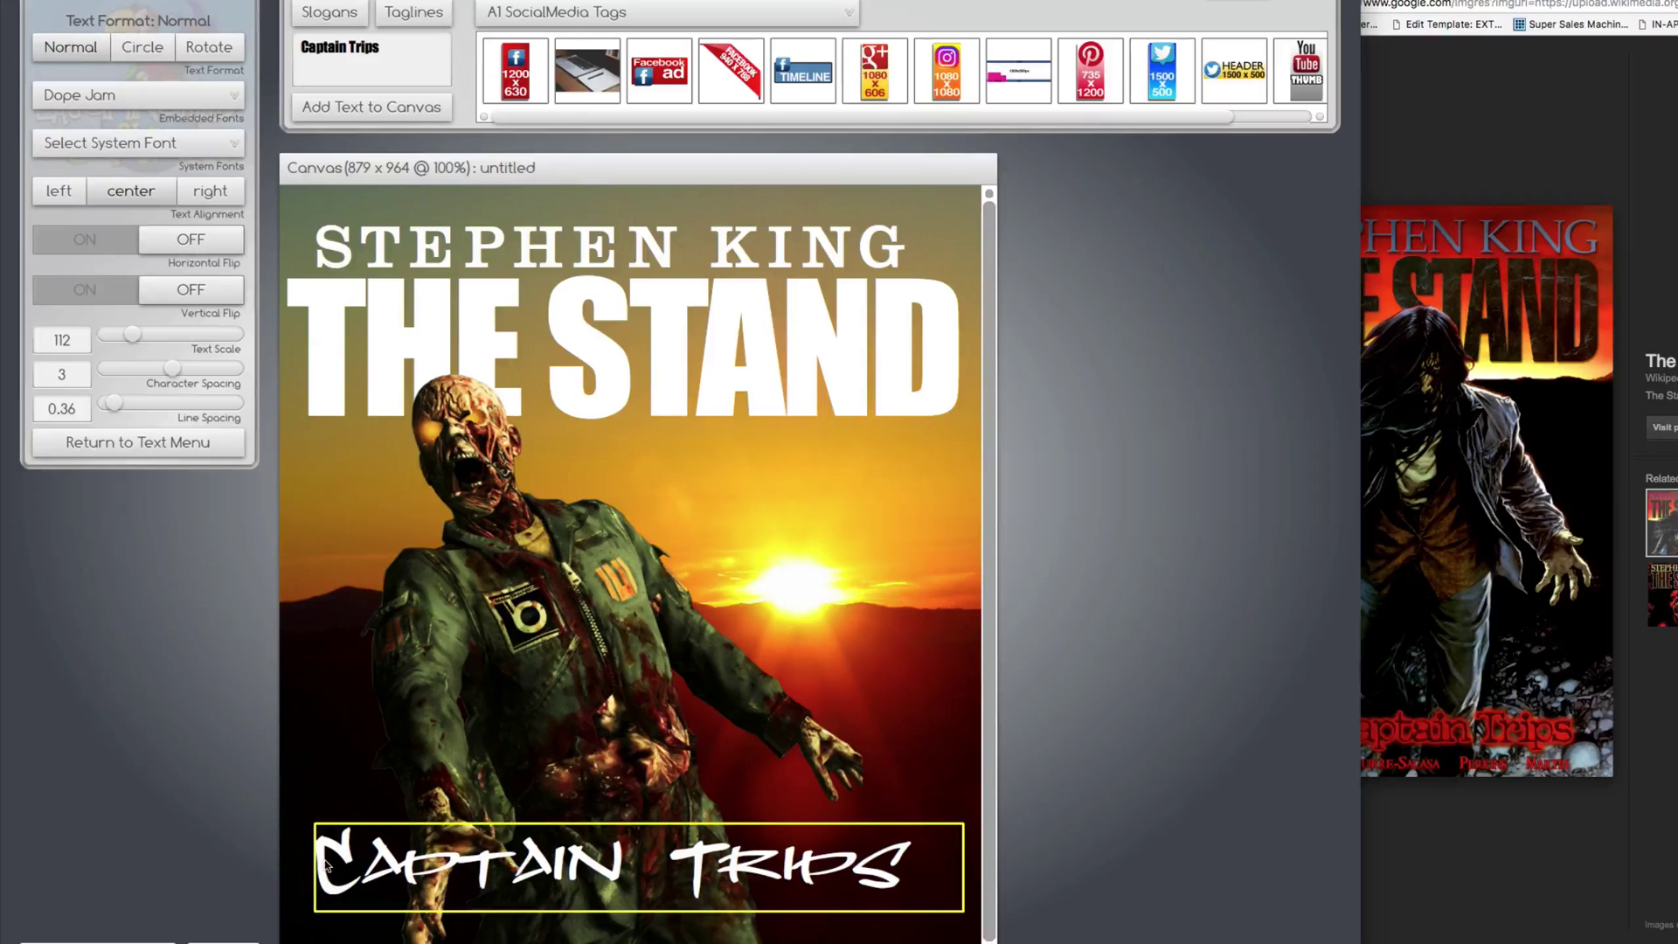
Step: Change the "Captain Trips" font to Florsn33, with text scale 103 and character spacing -4
{"action": "left_click", "coordinate": [88, 102]}
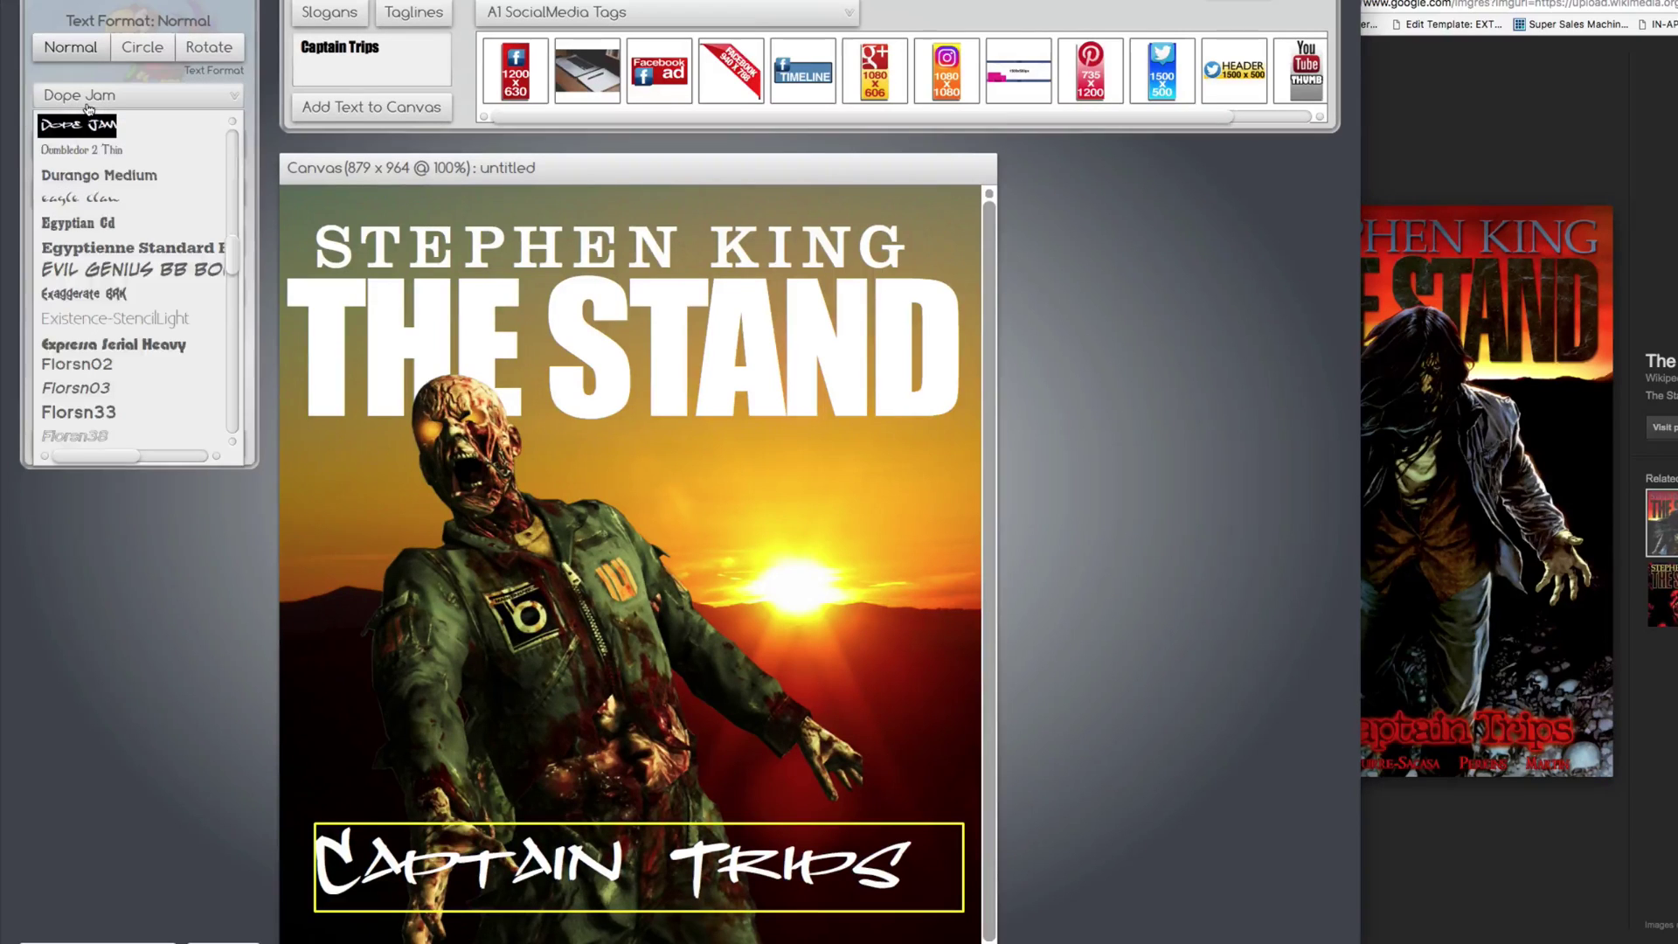
{"action": "left_click", "coordinate": [83, 412]}
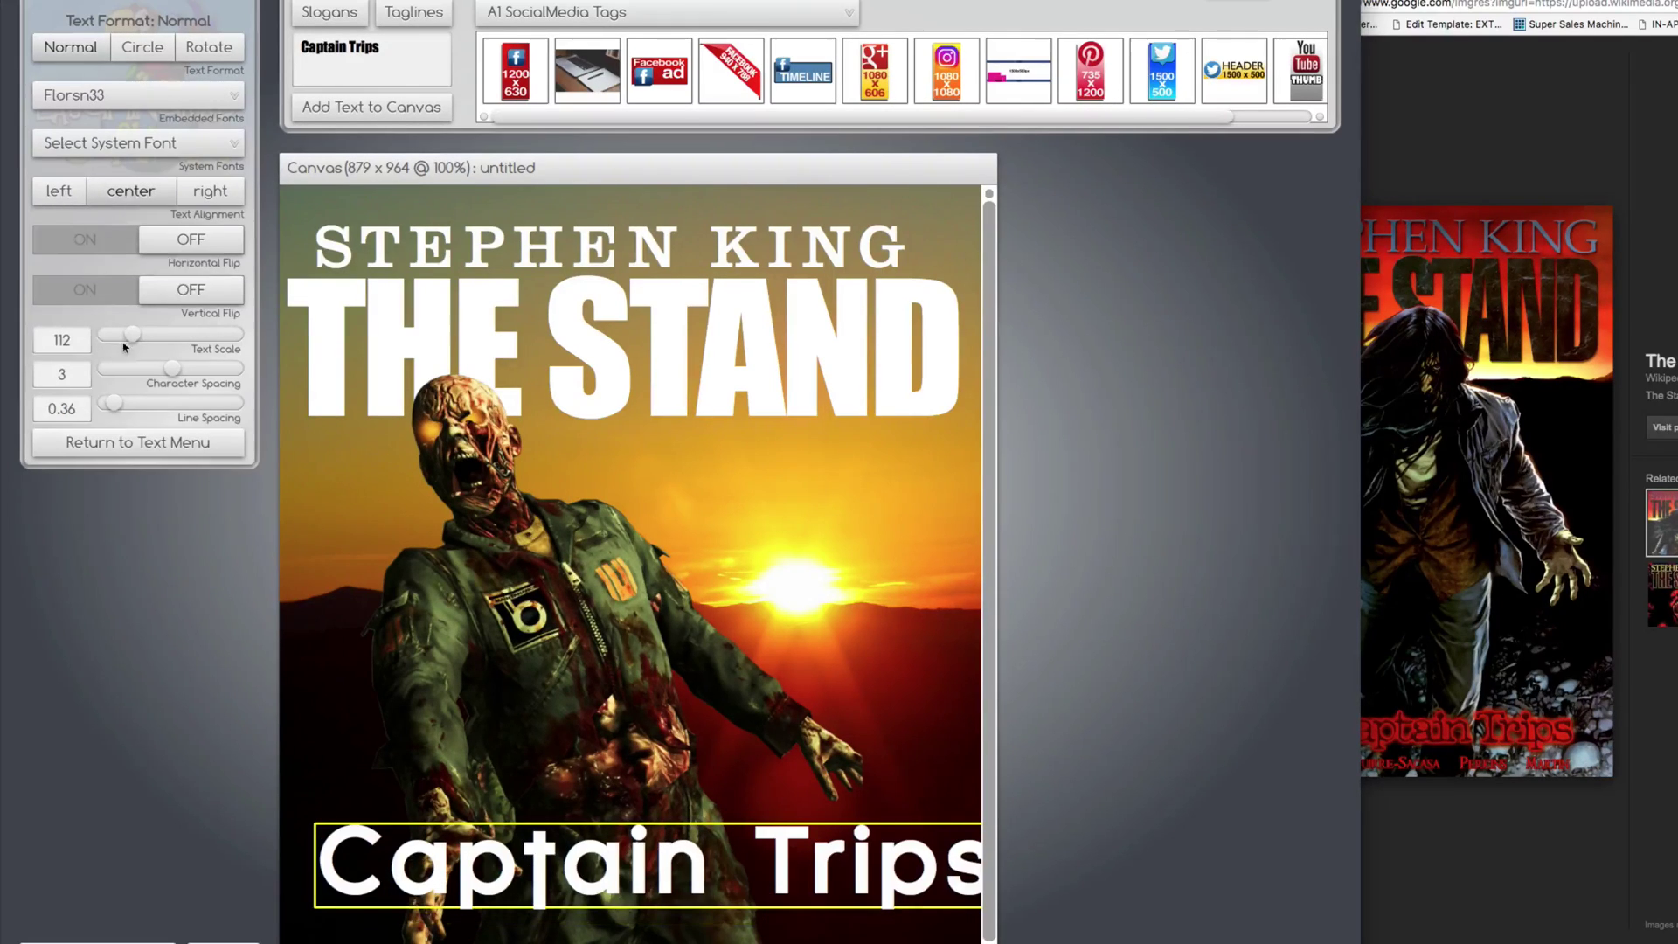
{"action": "left_click_drag", "start_coordinate": [132, 337], "coordinate": [168, 369]}
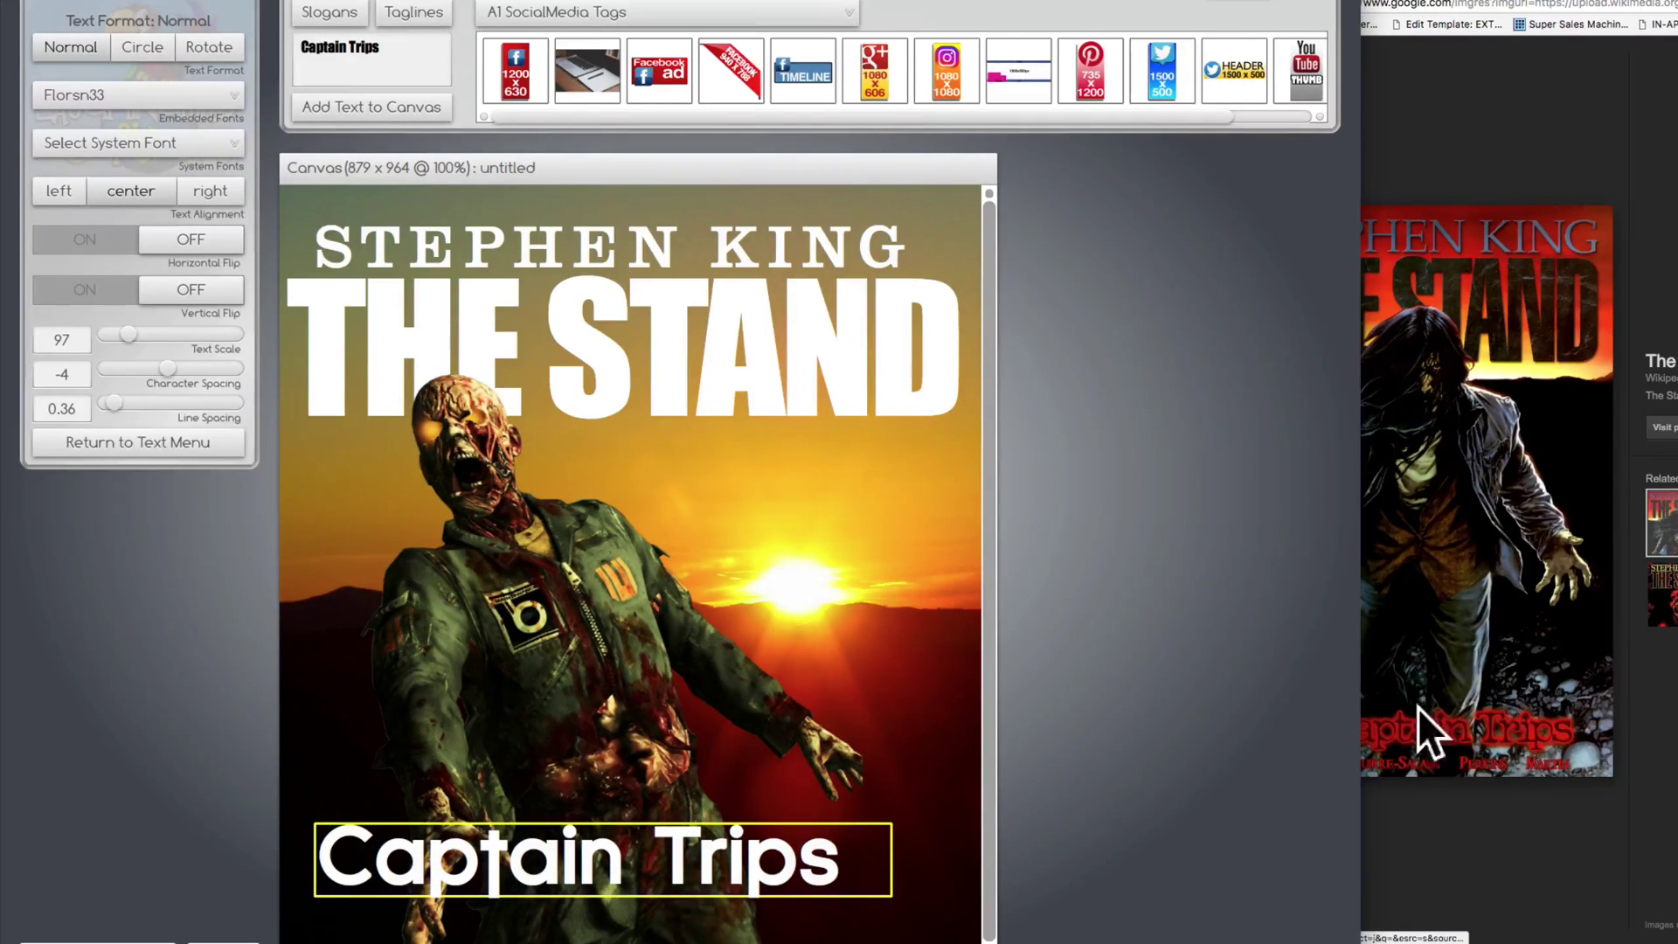
{"action": "left_click_drag", "start_coordinate": [133, 346], "coordinate": [131, 337]}
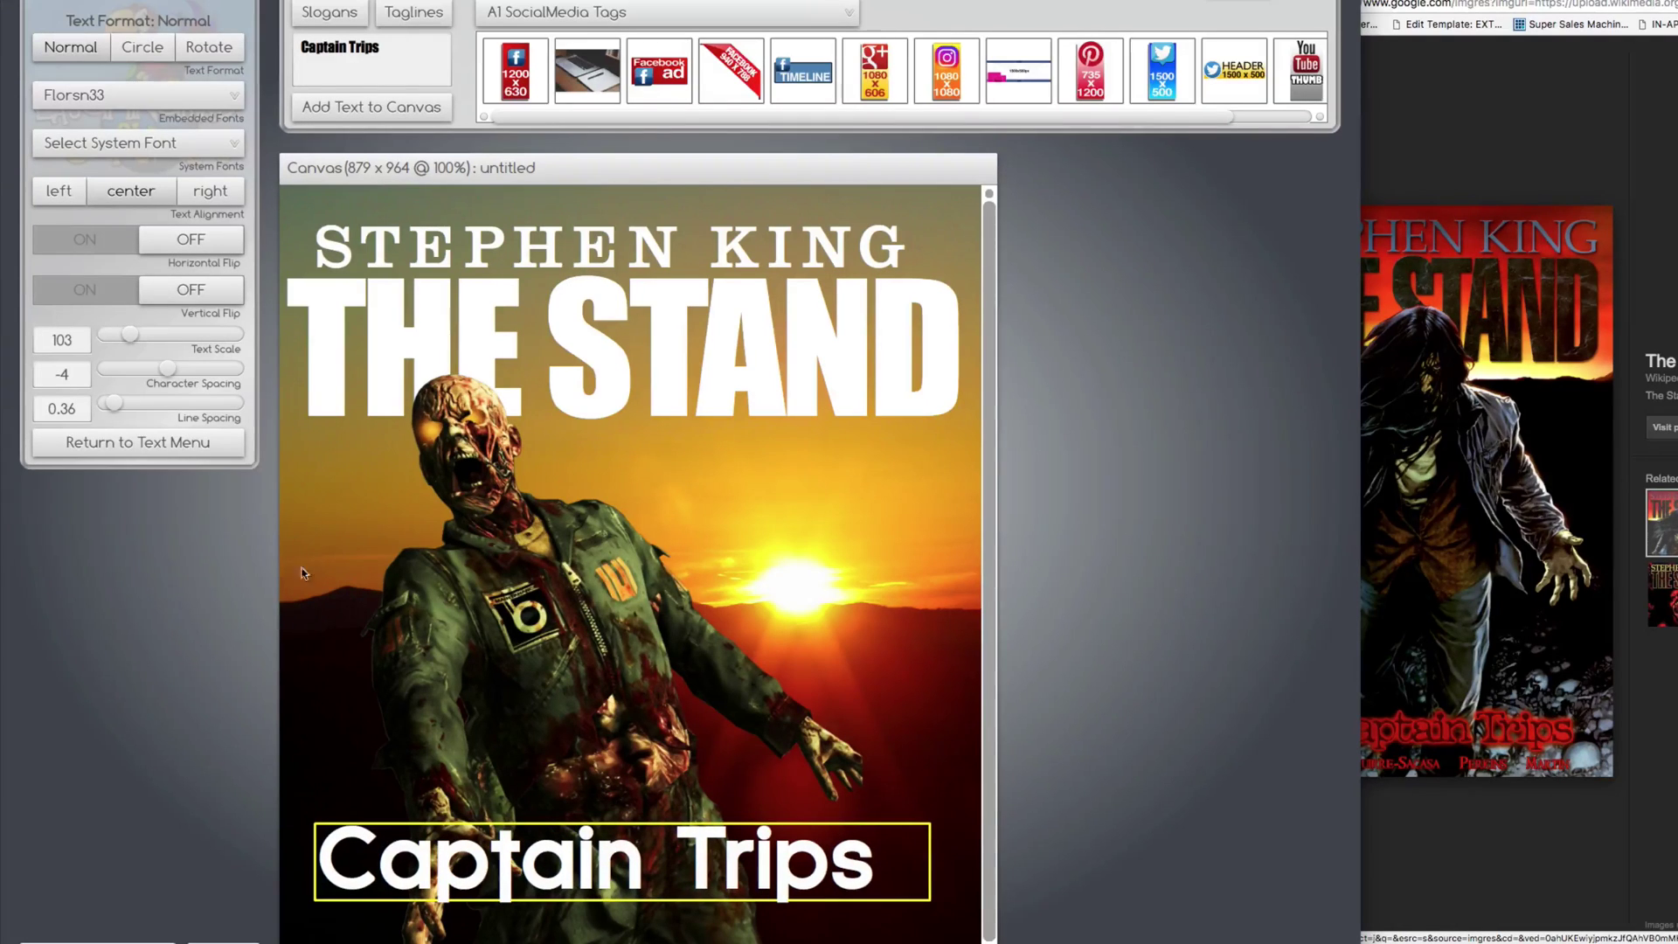
Step: Color the "Captain Trips" text solid black
{"action": "left_click", "coordinate": [162, 443]}
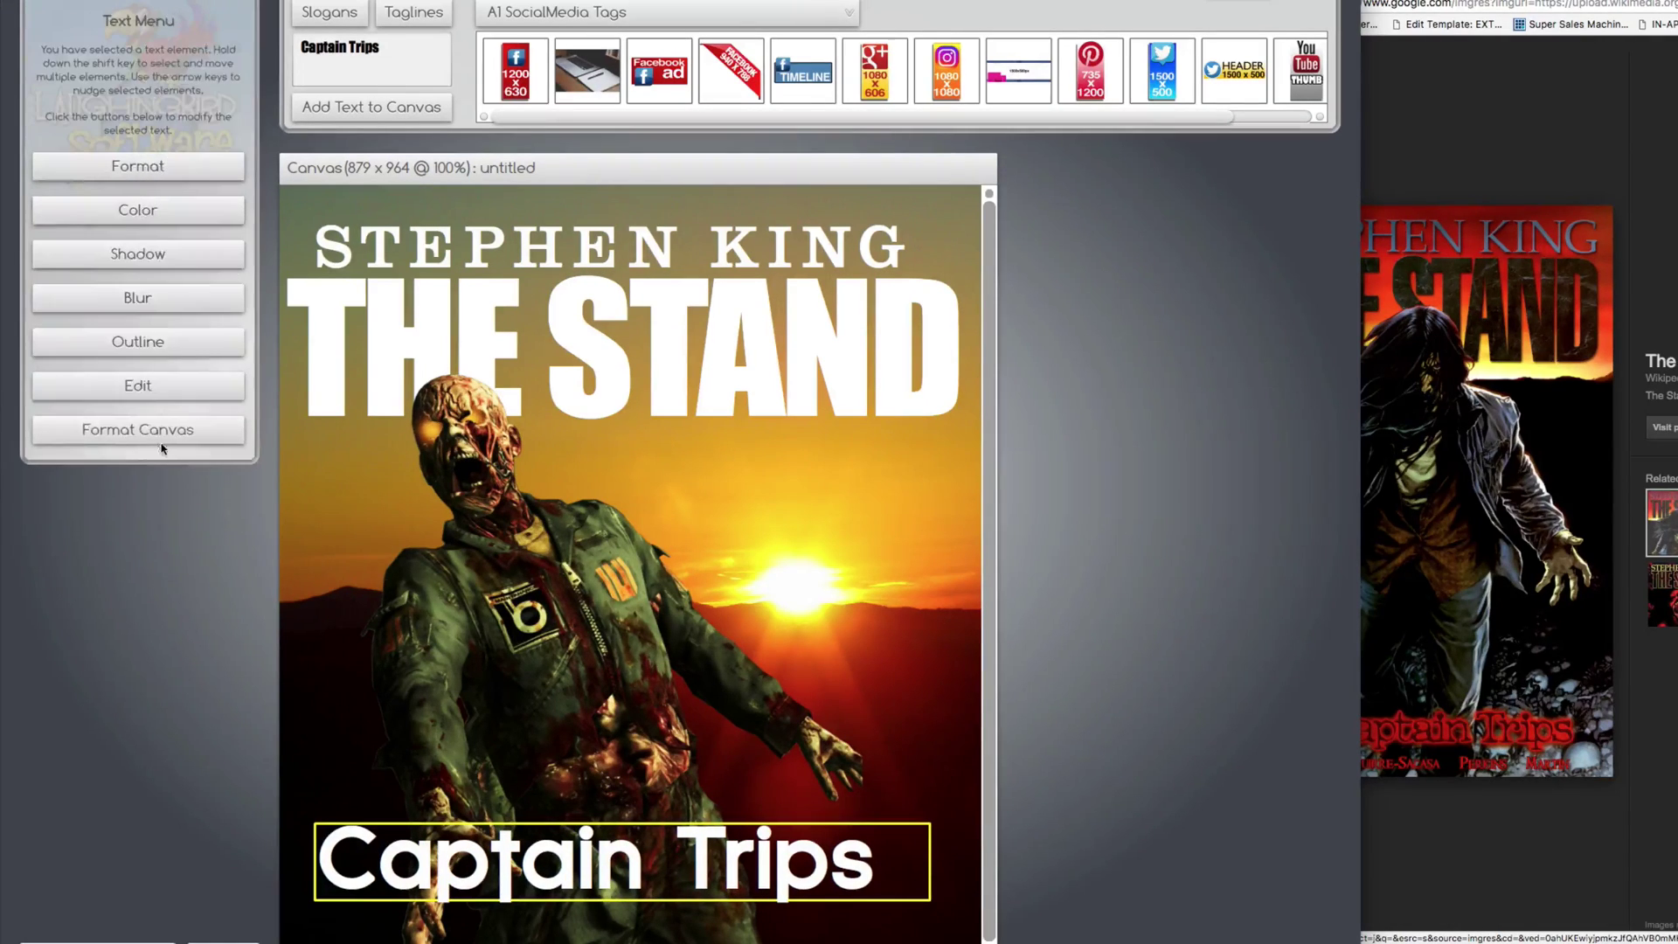
{"action": "left_click", "coordinate": [114, 217]}
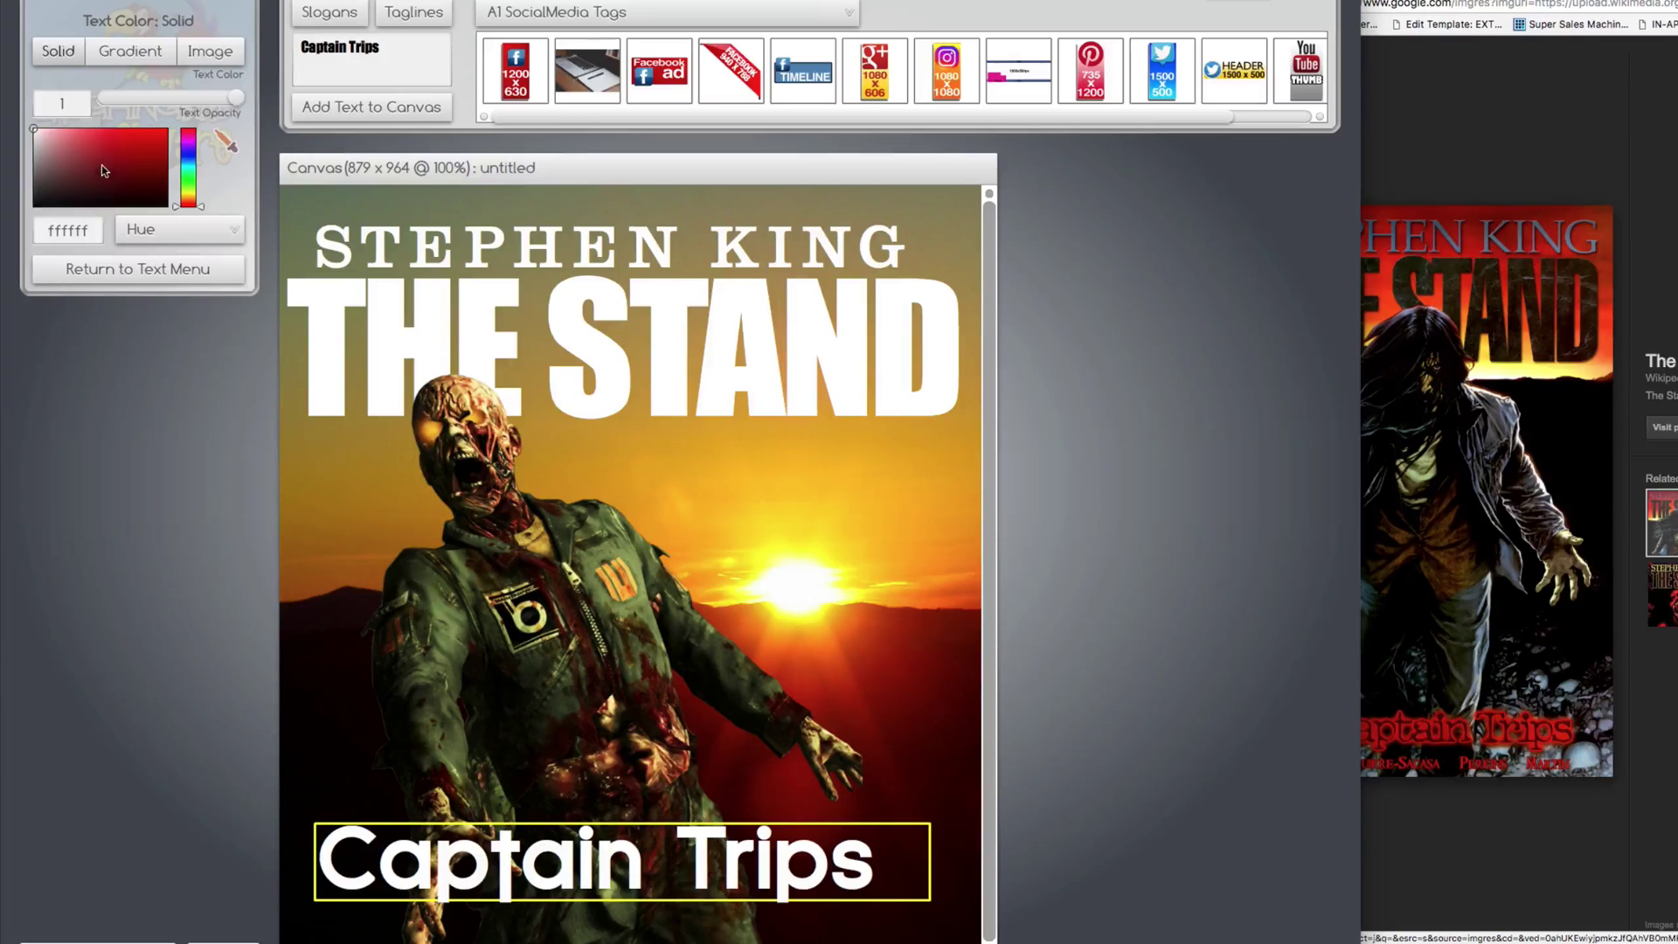
{"action": "left_click_drag", "start_coordinate": [103, 170], "coordinate": [11, 217]}
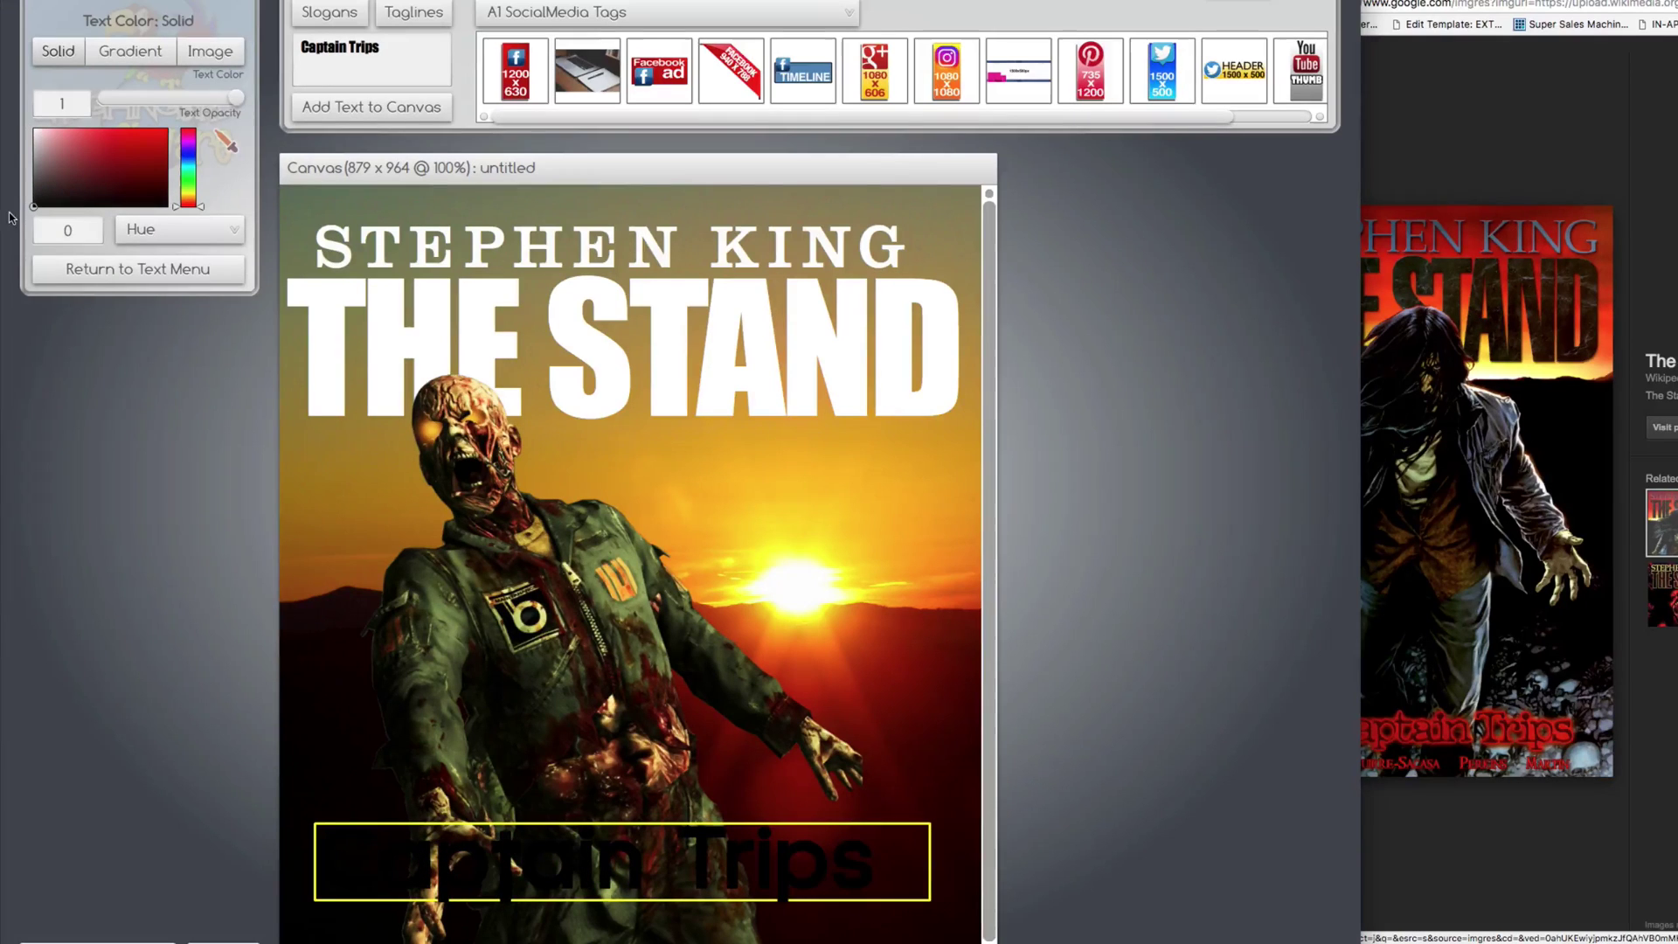
{"action": "left_click", "coordinate": [103, 278]}
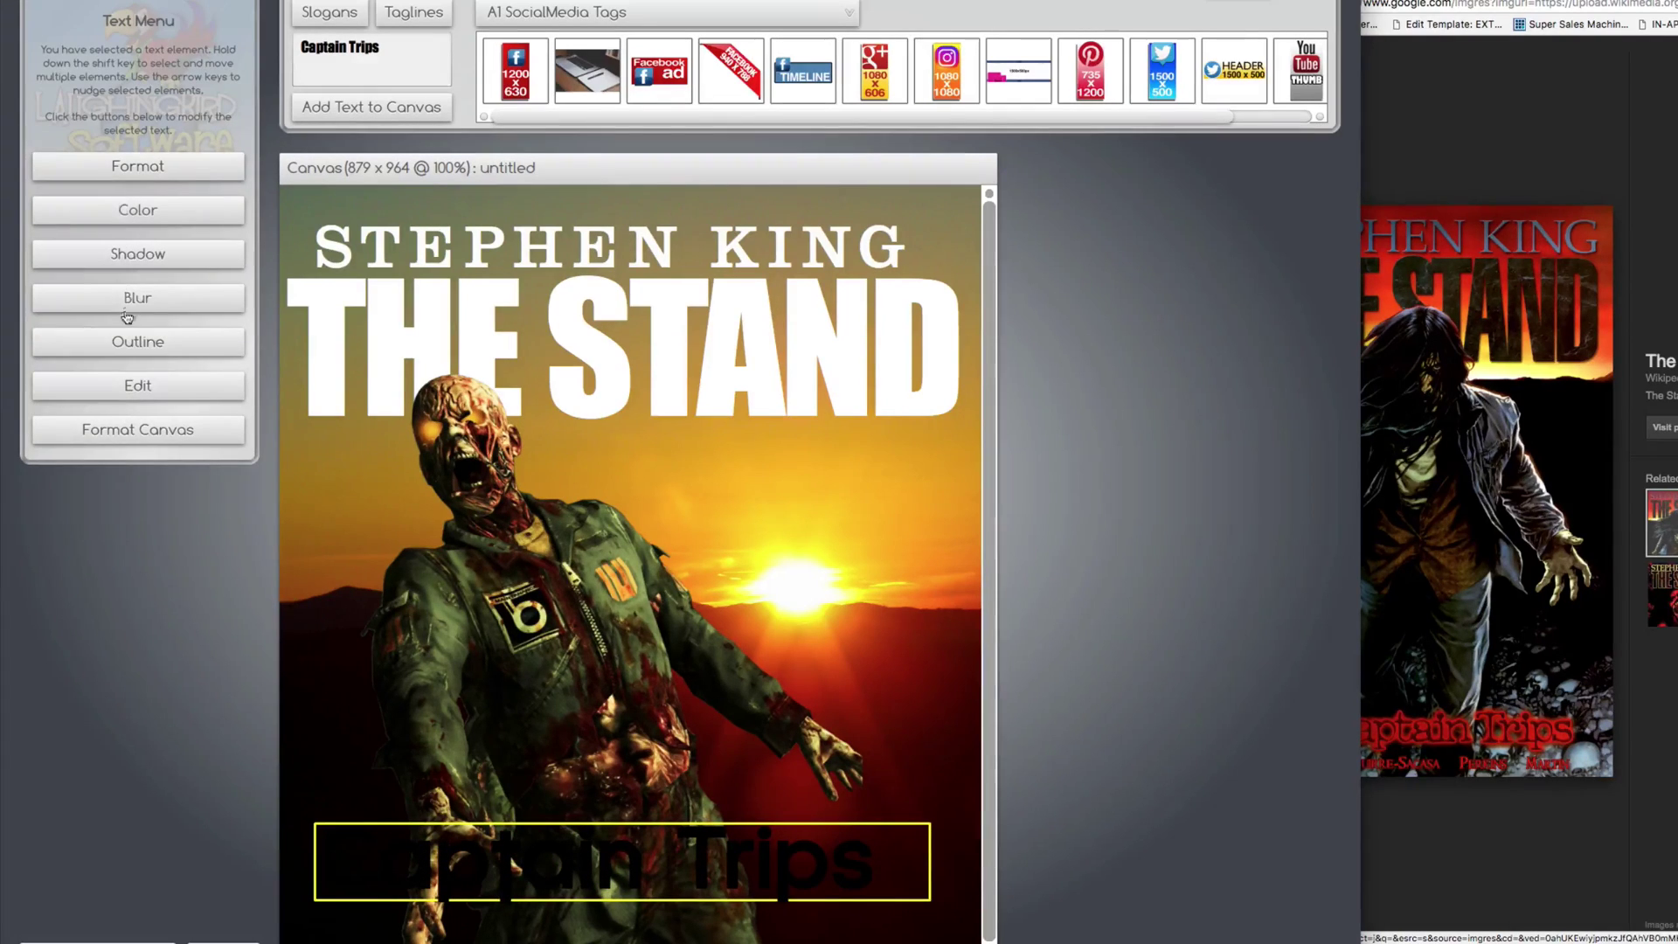
Step: Give the "Captain Trips" text a red outline
{"action": "left_click", "coordinate": [131, 342]}
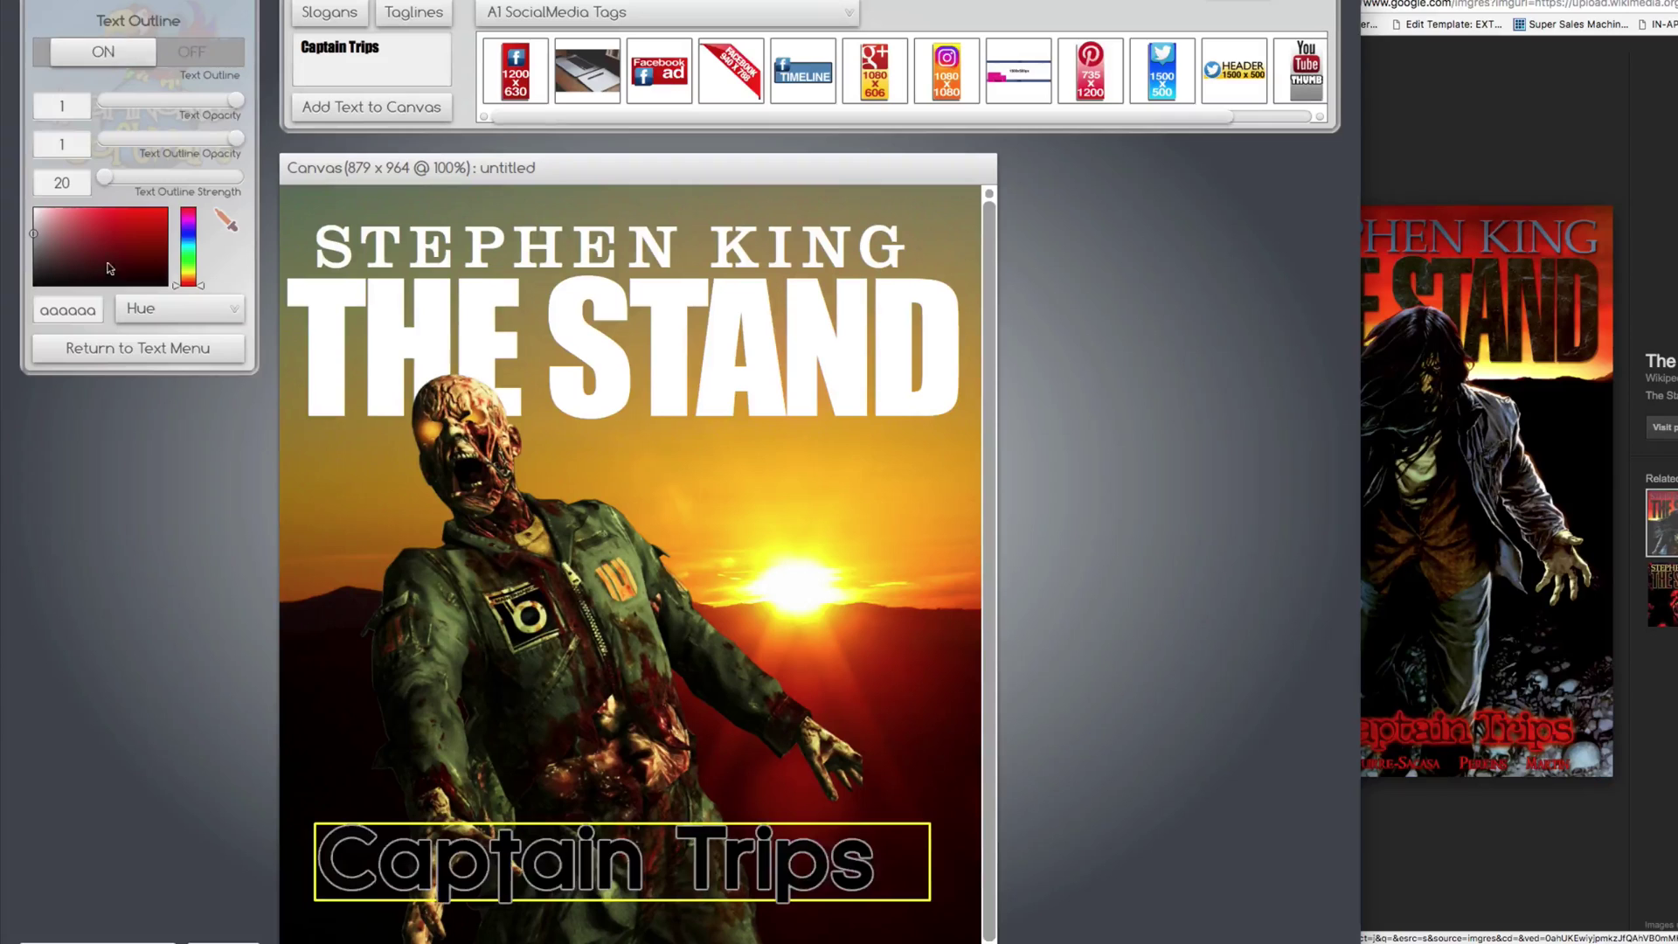
{"action": "mouse_move", "coordinate": [108, 261]}
{"action": "left_mouse_down"}
{"action": "mouse_move", "coordinate": [197, 178]}
{"action": "mouse_move", "coordinate": [124, 181]}
{"action": "left_mouse_up"}
{"action": "left_click", "coordinate": [125, 350]}
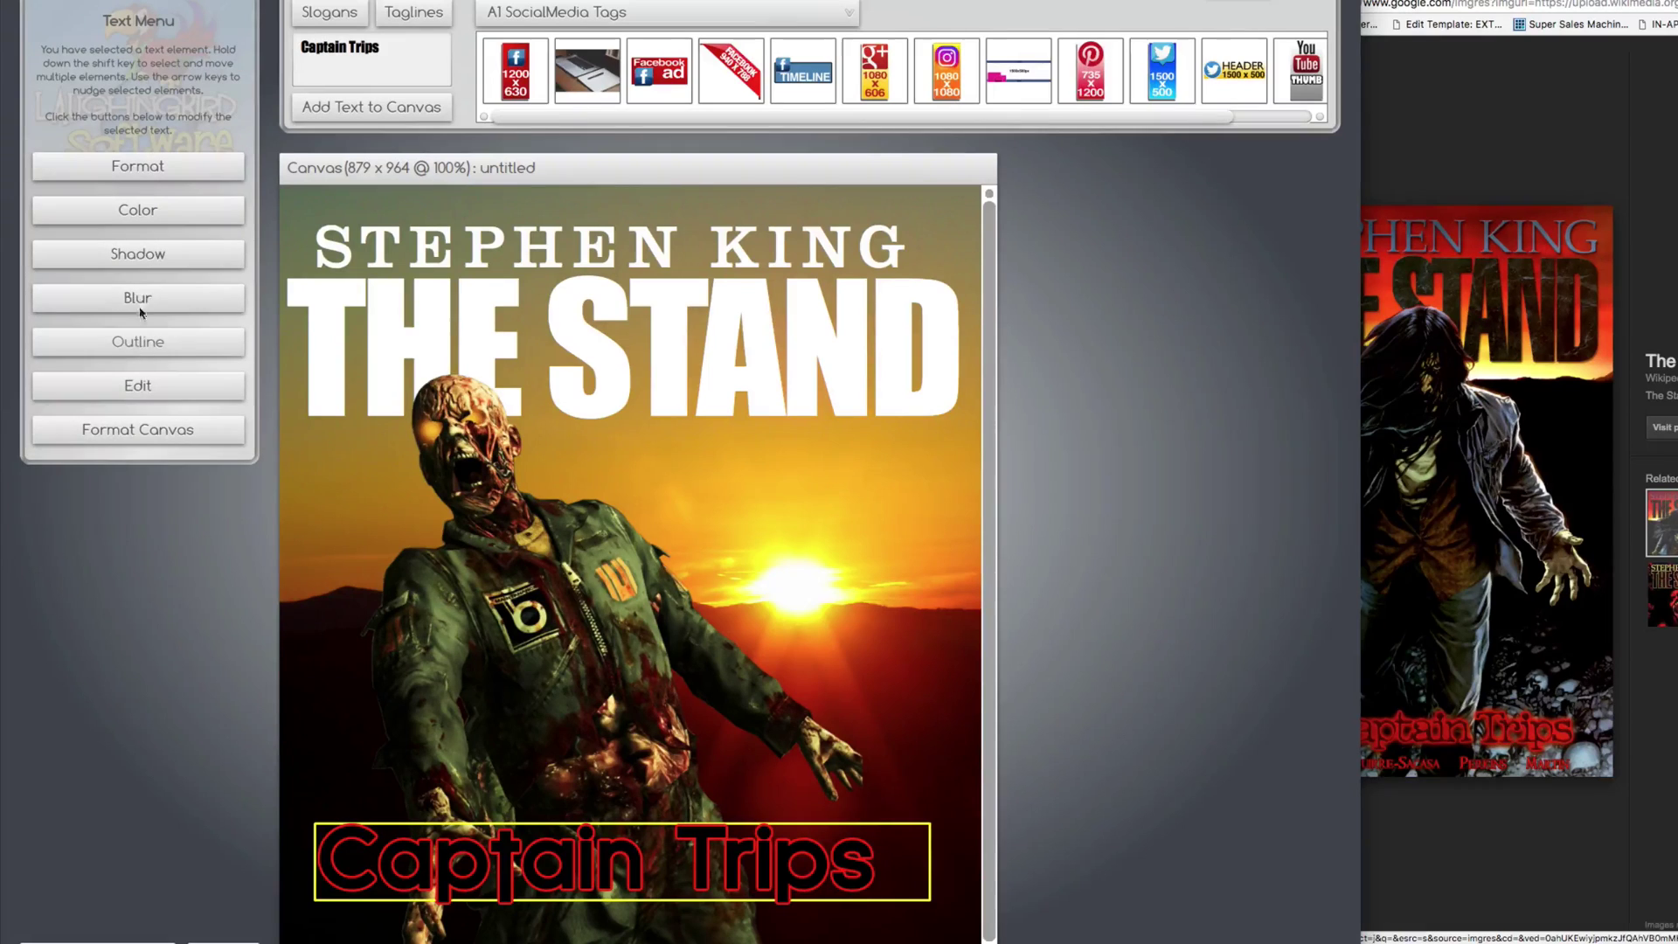
Step: Give the "Captain Trips" text a red shadow with blur radius 20, distance 0 and angle 7, and nudge it slightly into place
{"action": "left_click", "coordinate": [138, 259]}
{"action": "left_click", "coordinate": [110, 52]}
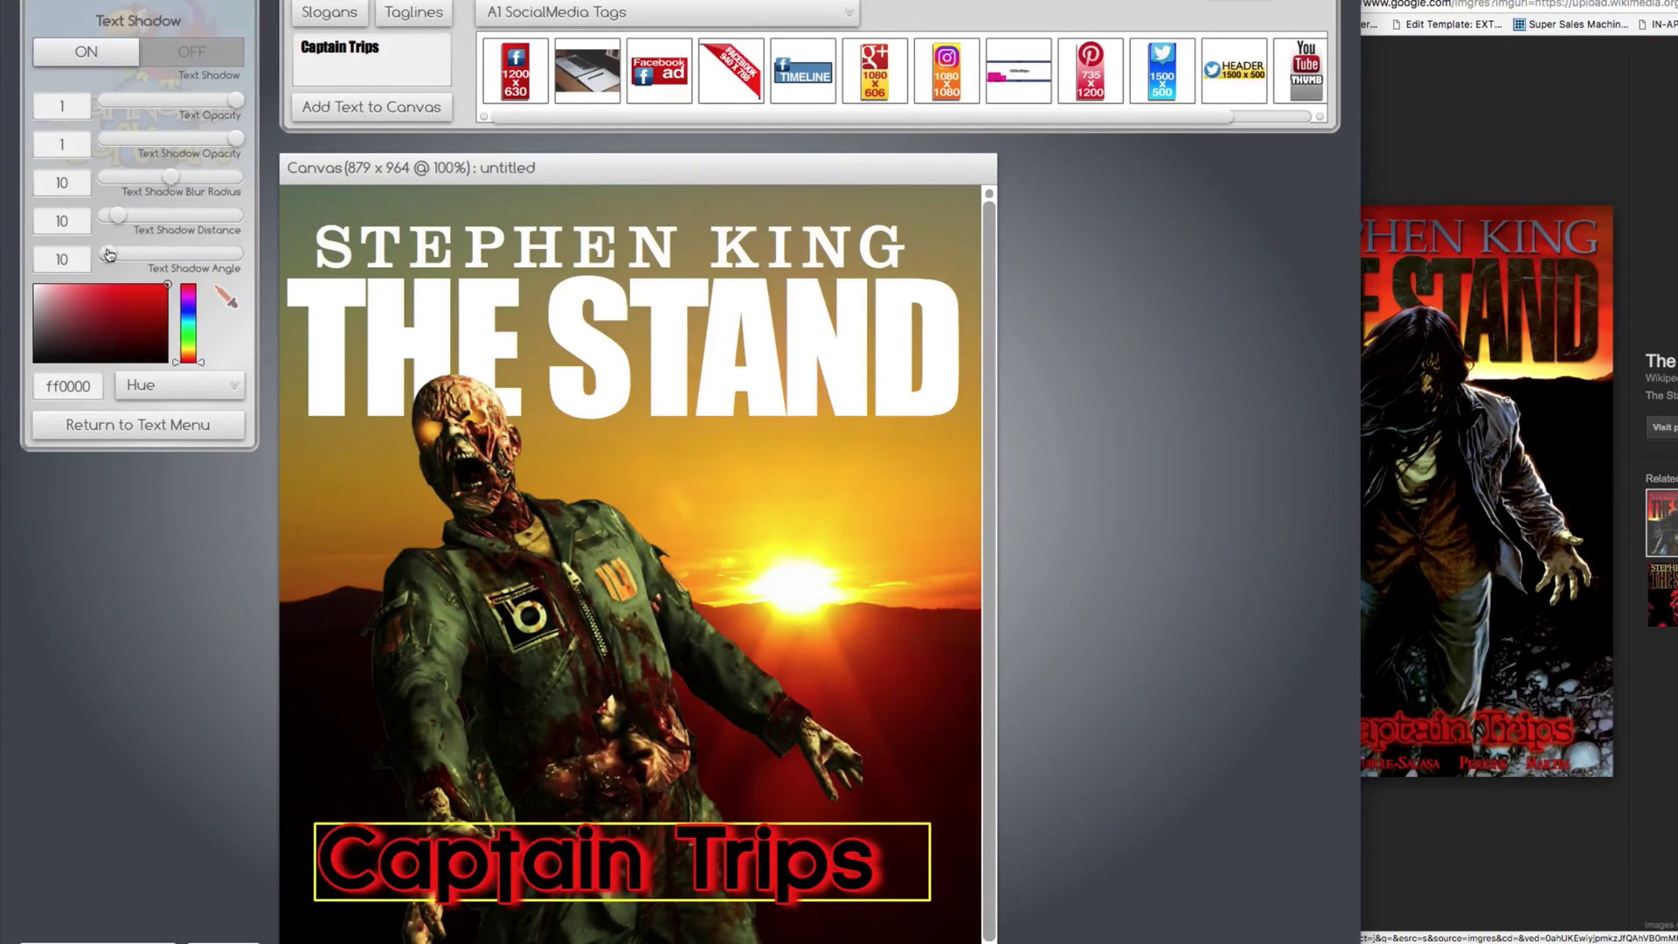
{"action": "left_click_drag", "start_coordinate": [109, 255], "coordinate": [238, 183]}
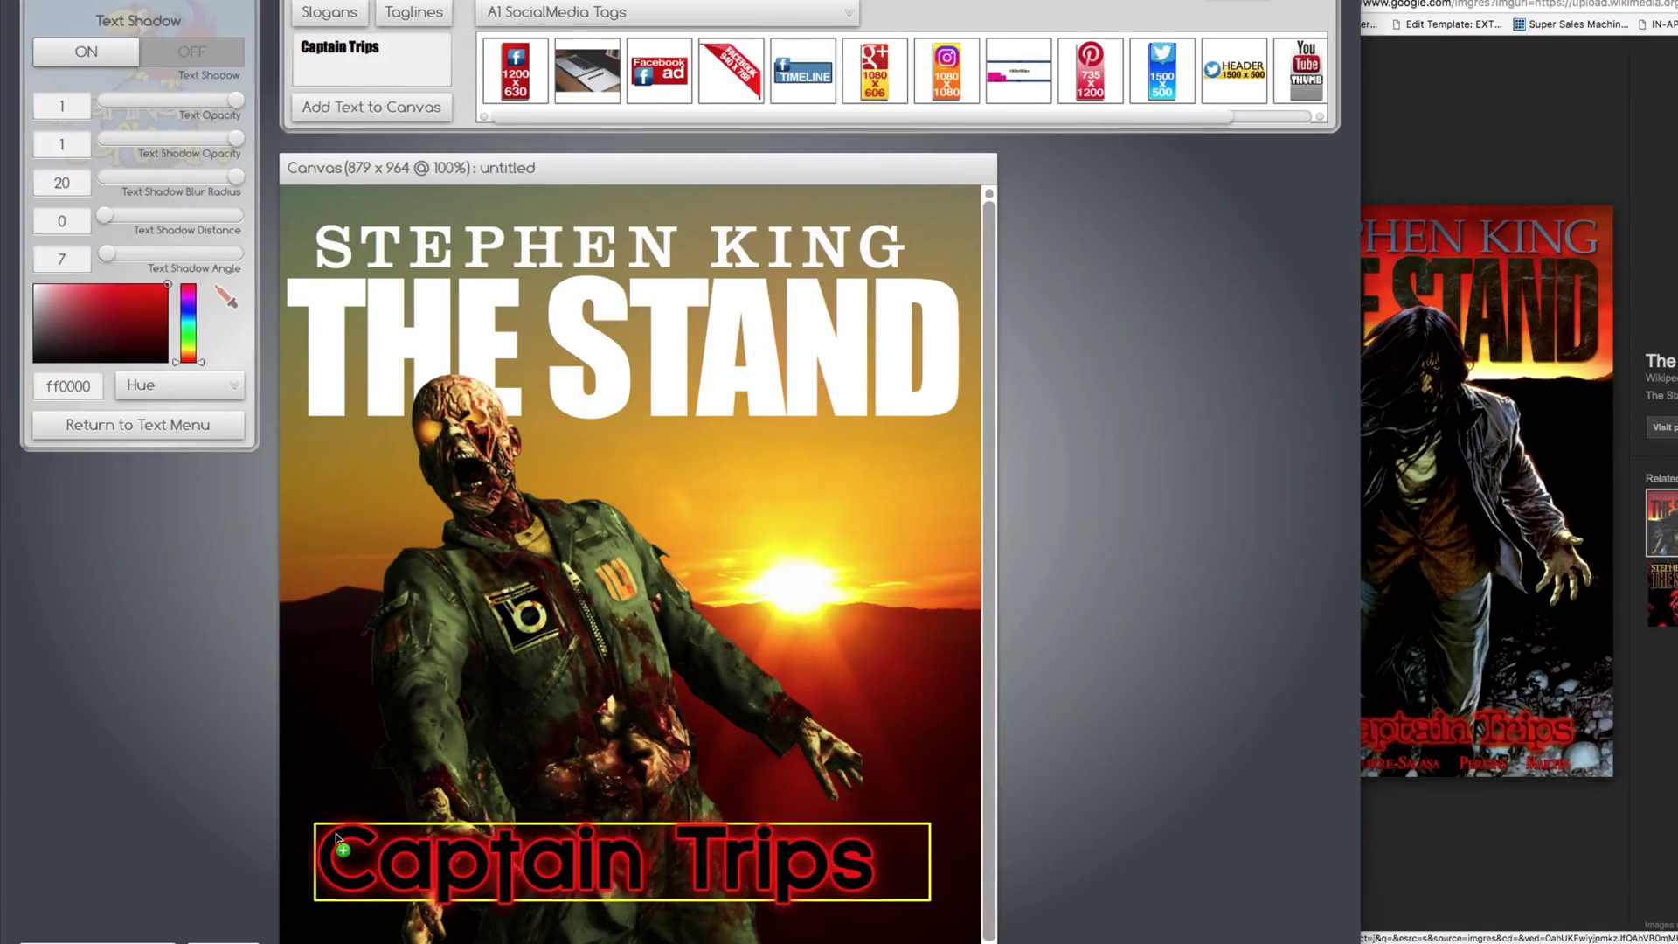
{"action": "left_click_drag", "start_coordinate": [337, 839], "coordinate": [346, 837]}
{"action": "left_click", "coordinate": [343, 766]}
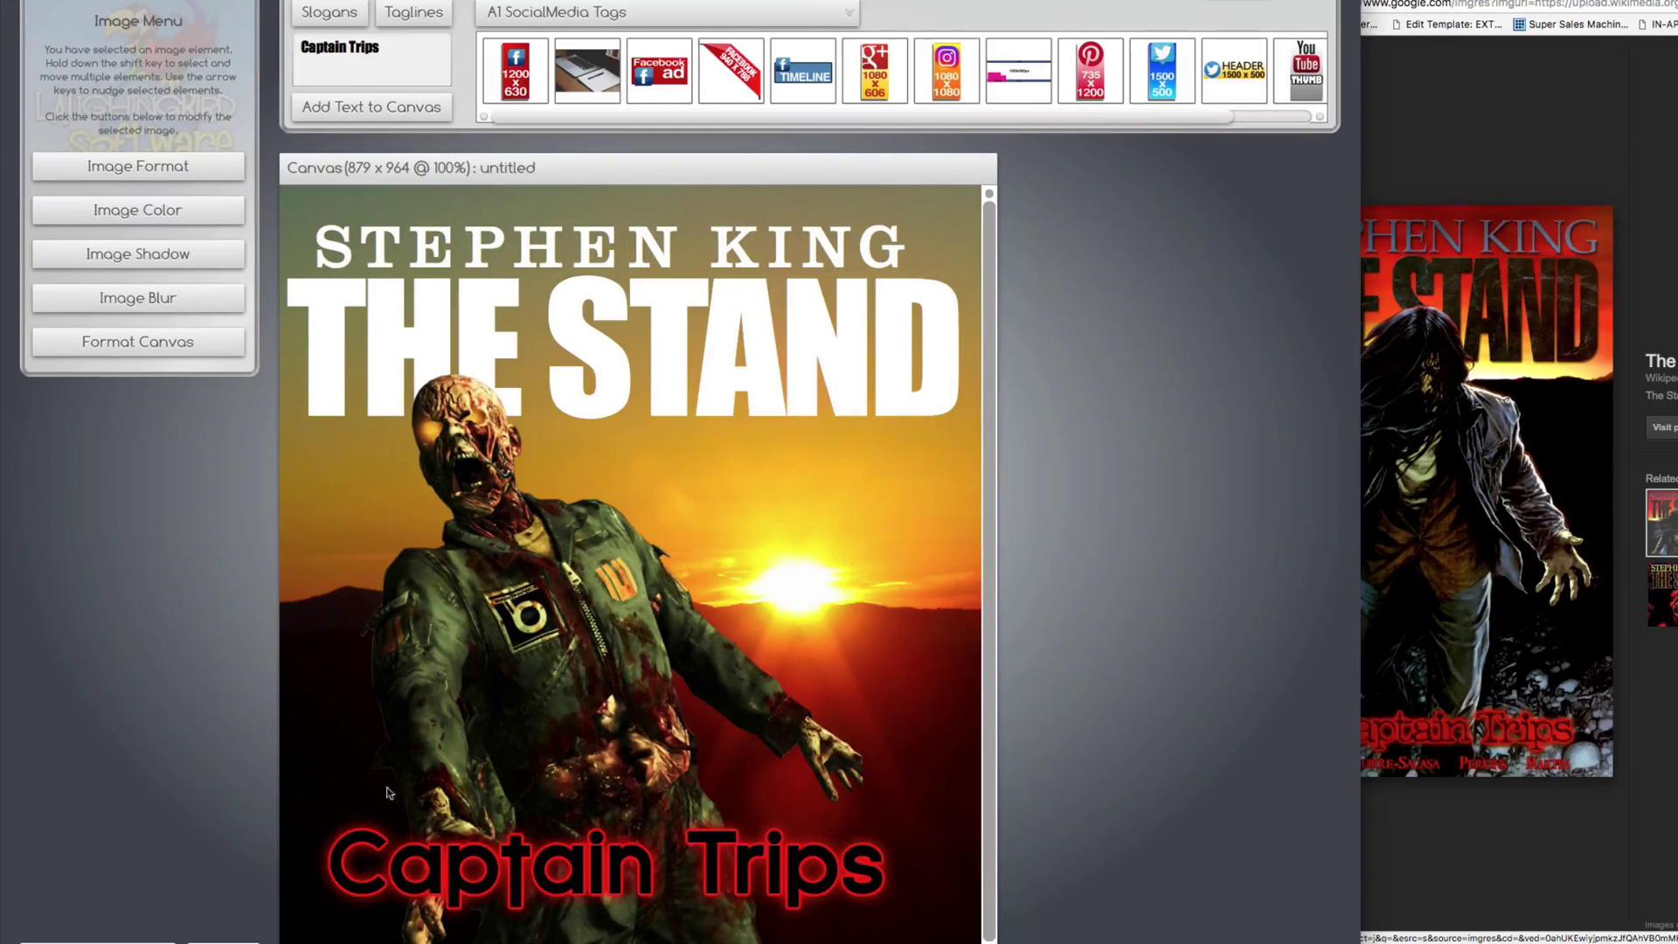
Step: Change the "Captain Trips" font to Kosmik-BoldThree and set its text scale to 163
{"action": "left_click", "coordinate": [453, 864]}
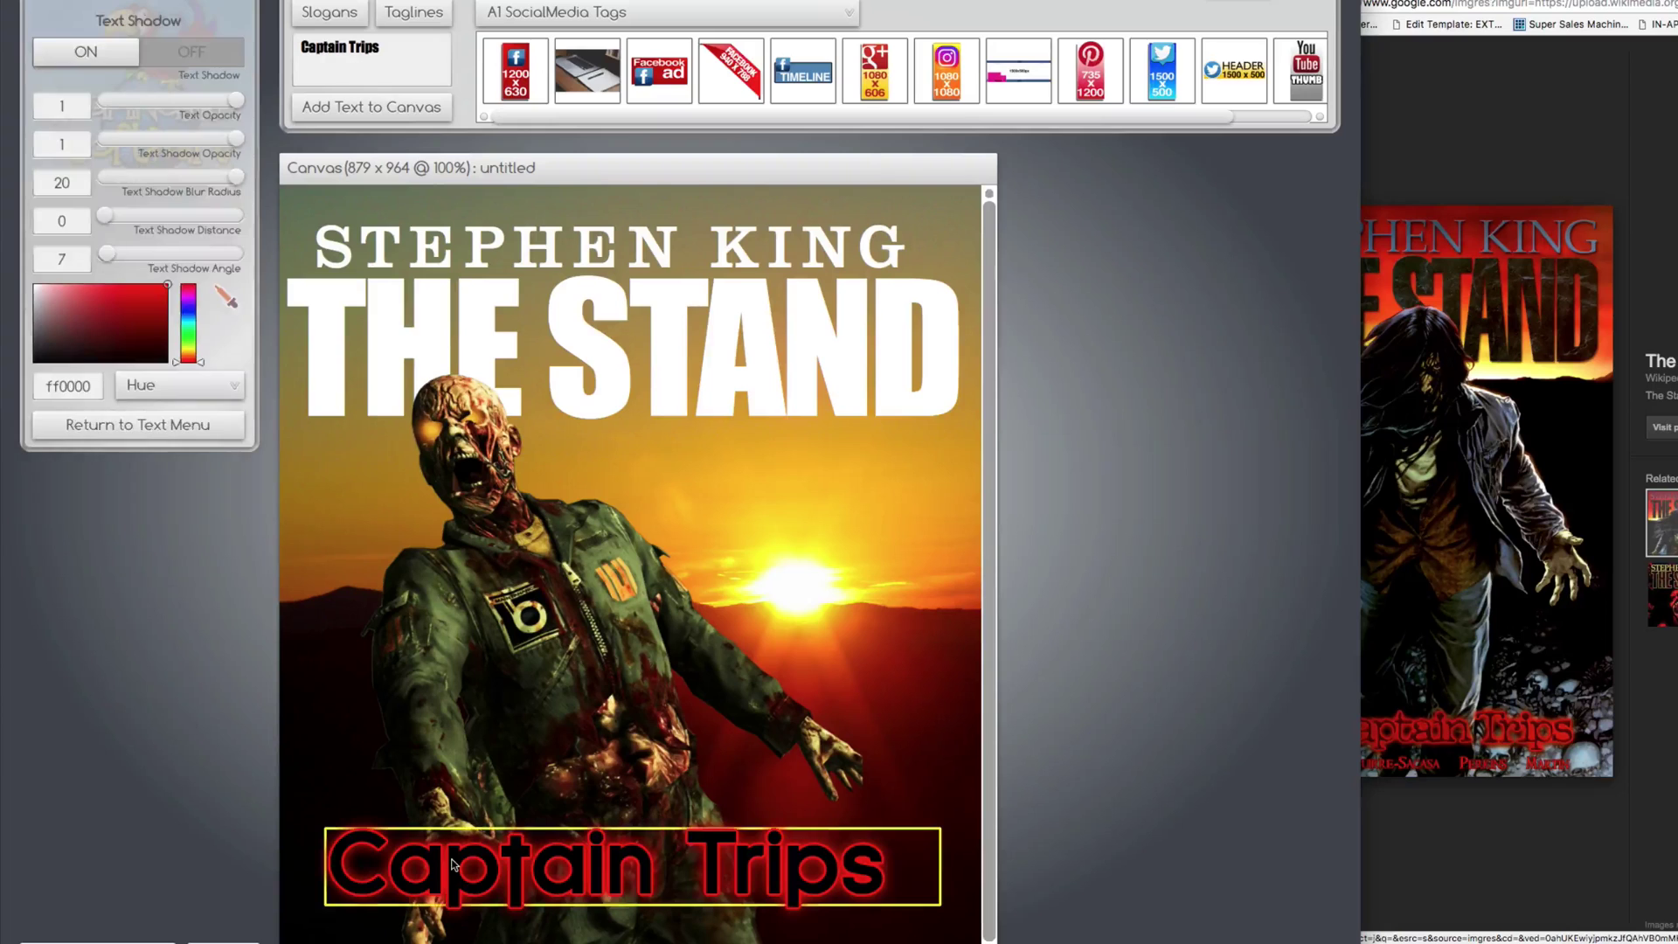
{"action": "left_click", "coordinate": [119, 426]}
{"action": "left_click", "coordinate": [133, 172]}
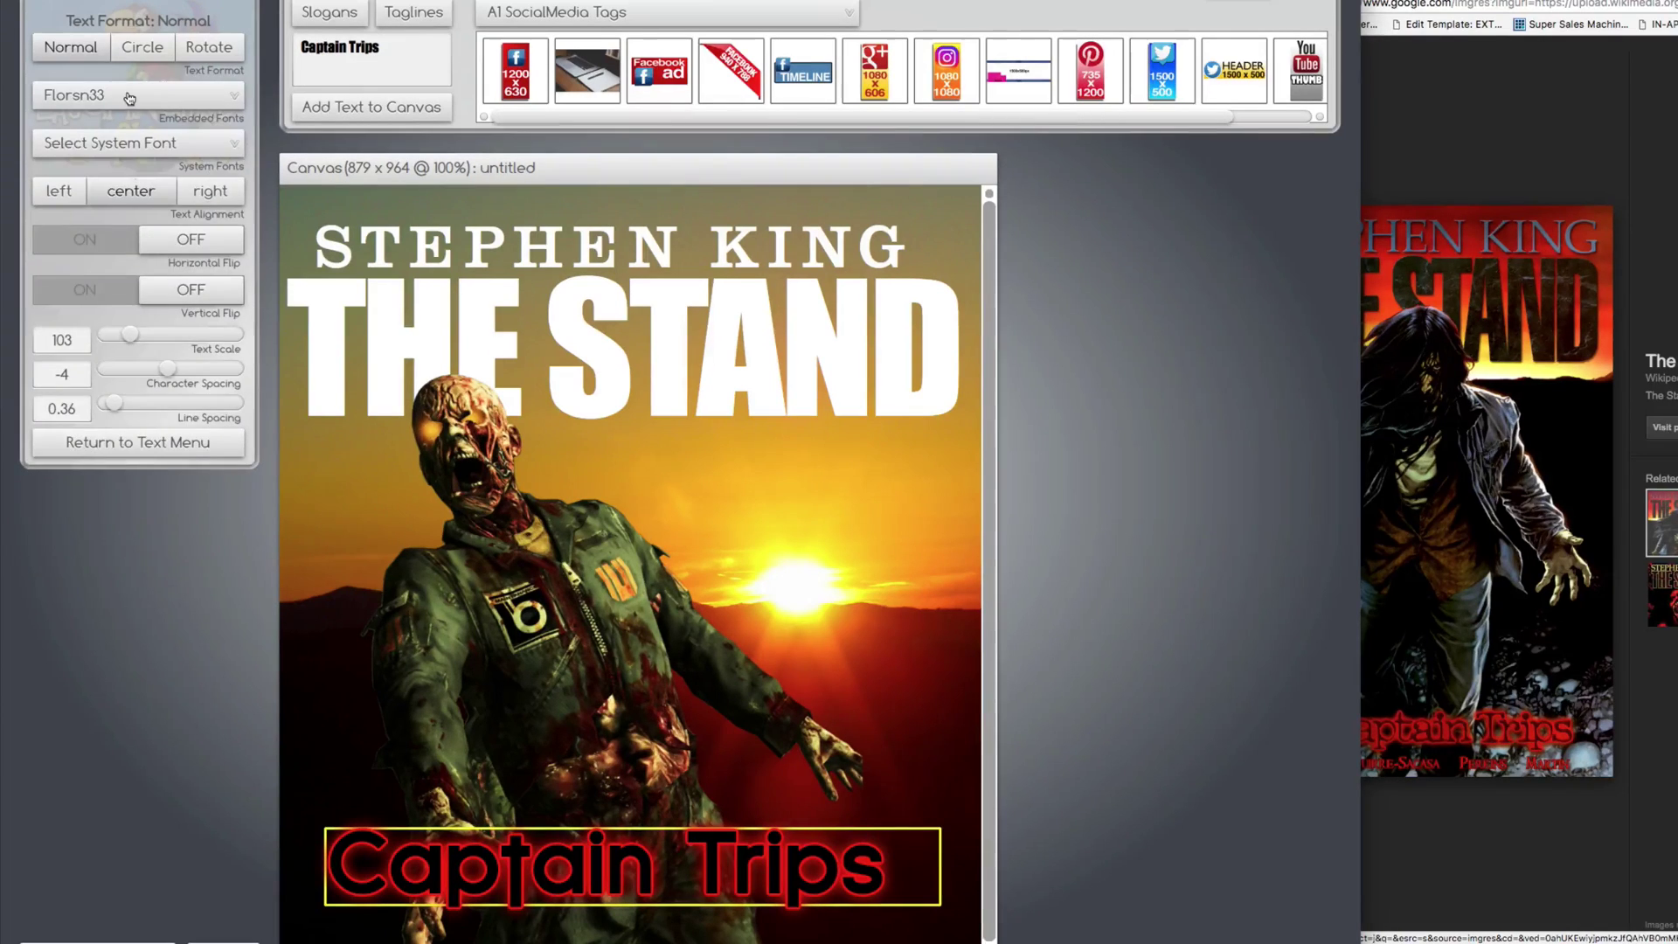
{"action": "left_click", "coordinate": [129, 97]}
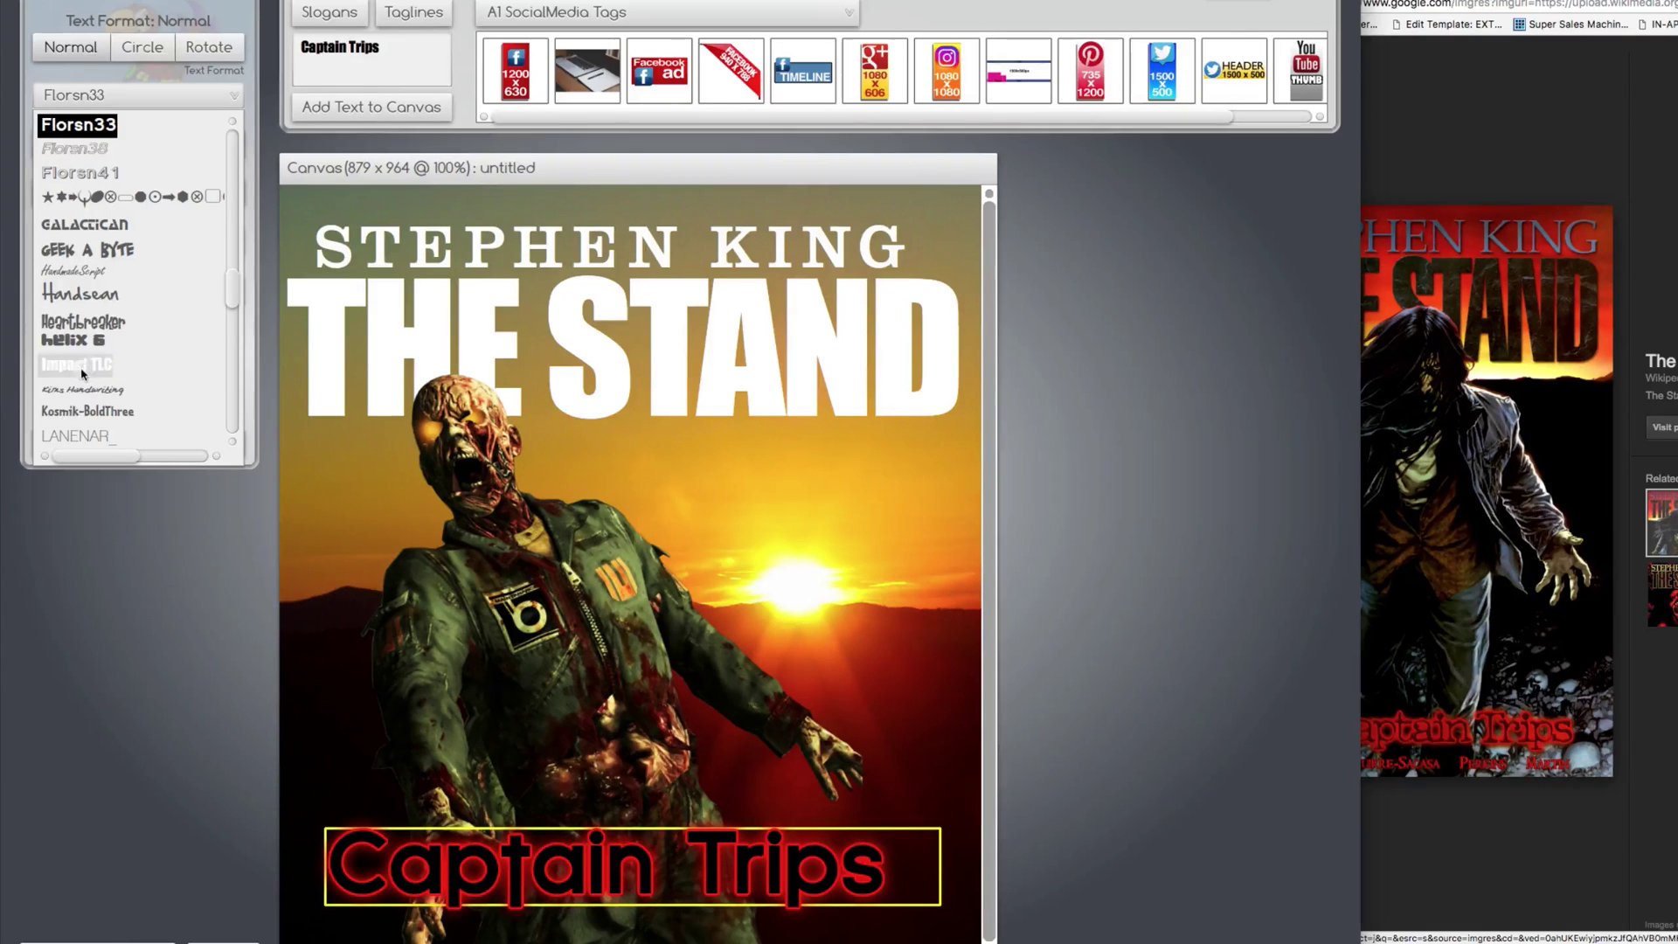
{"action": "left_click", "coordinate": [77, 409]}
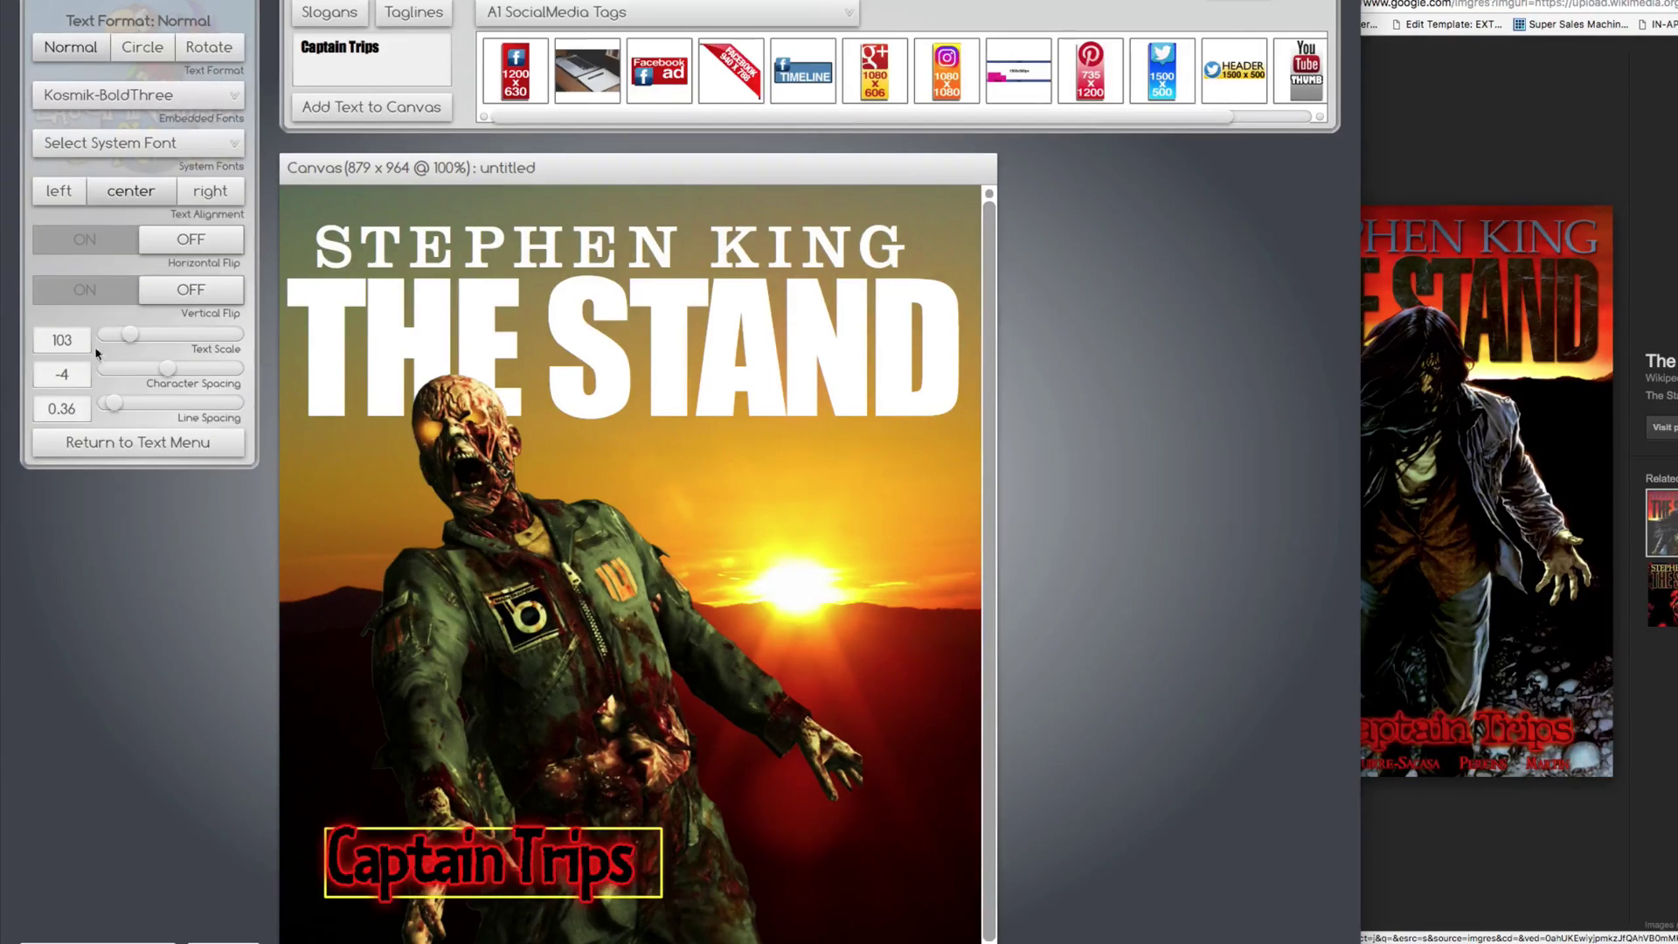
{"action": "left_click_drag", "start_coordinate": [130, 335], "coordinate": [147, 336]}
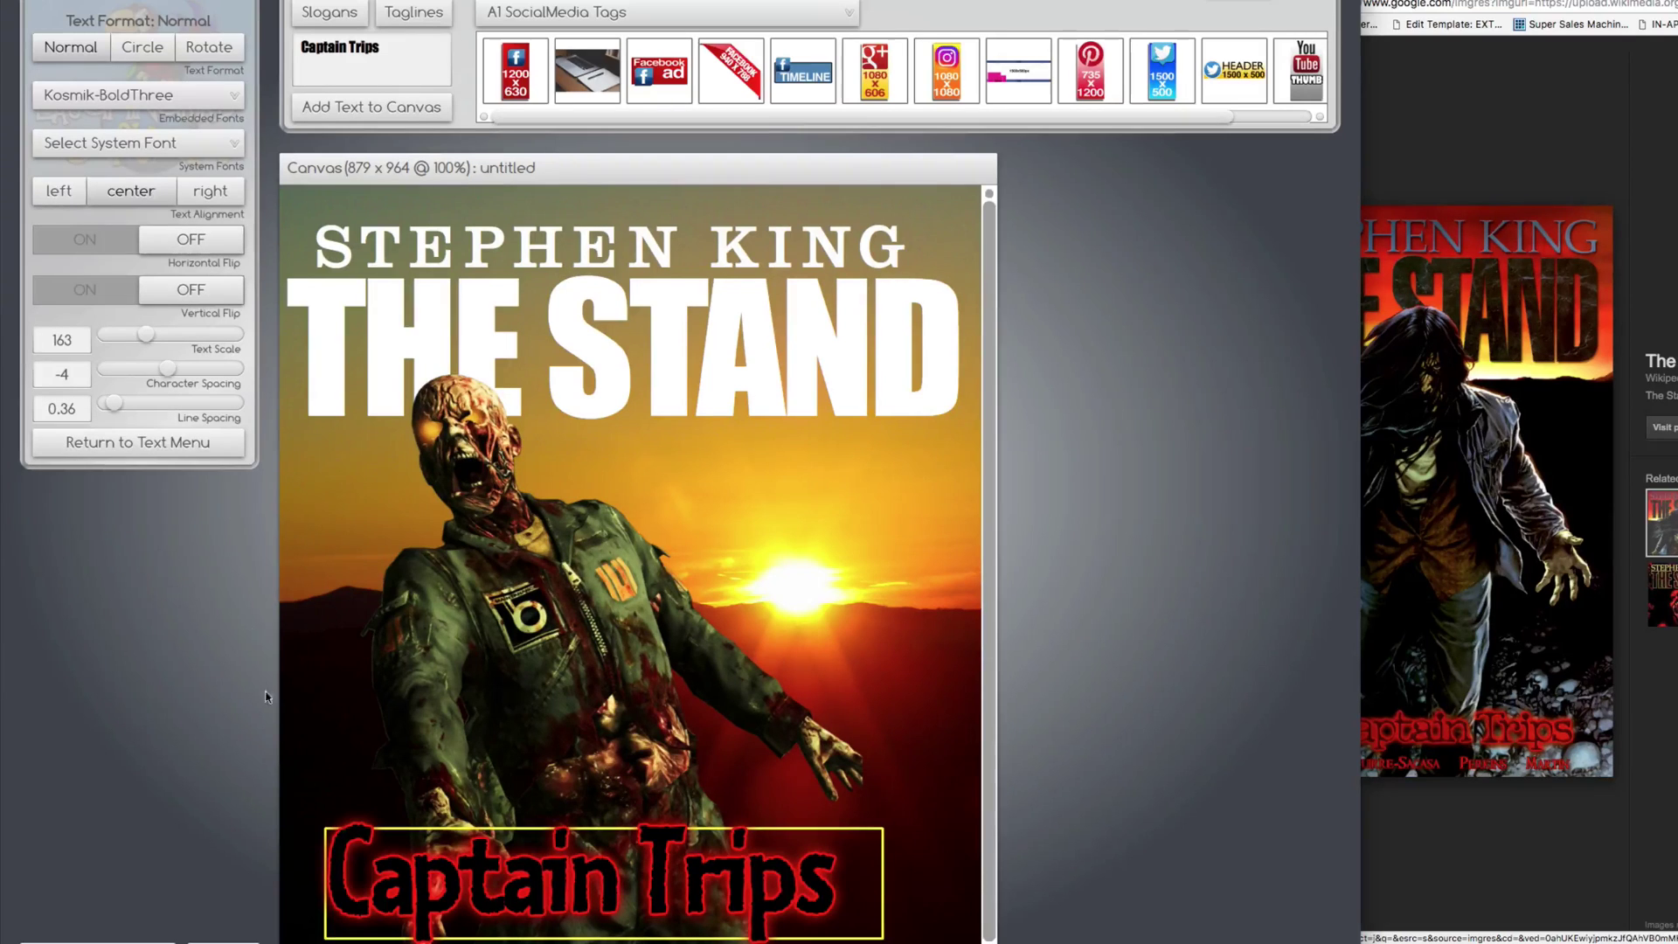
Step: Adjust the outline strength of the "Captain Trips" text and center it across the zombie's lower body
{"action": "left_click", "coordinate": [131, 442]}
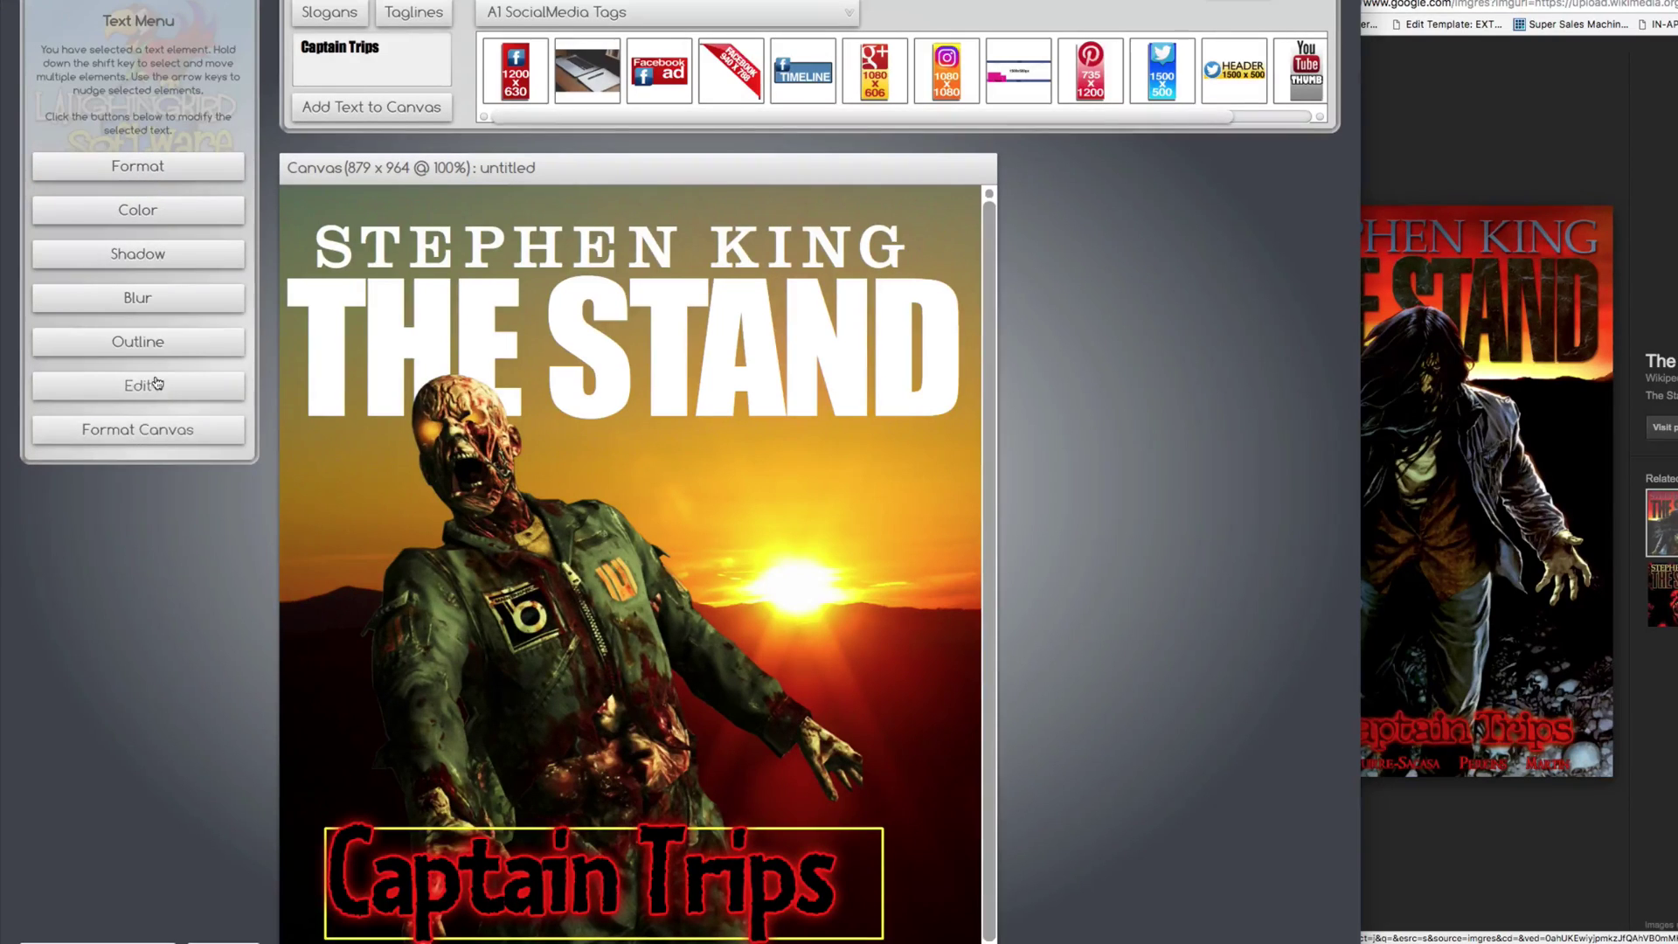
{"action": "left_click", "coordinate": [150, 342]}
{"action": "left_click_drag", "start_coordinate": [125, 178], "coordinate": [123, 178]}
{"action": "left_click_drag", "start_coordinate": [422, 878], "coordinate": [439, 852]}
{"action": "left_click", "coordinate": [332, 492]}
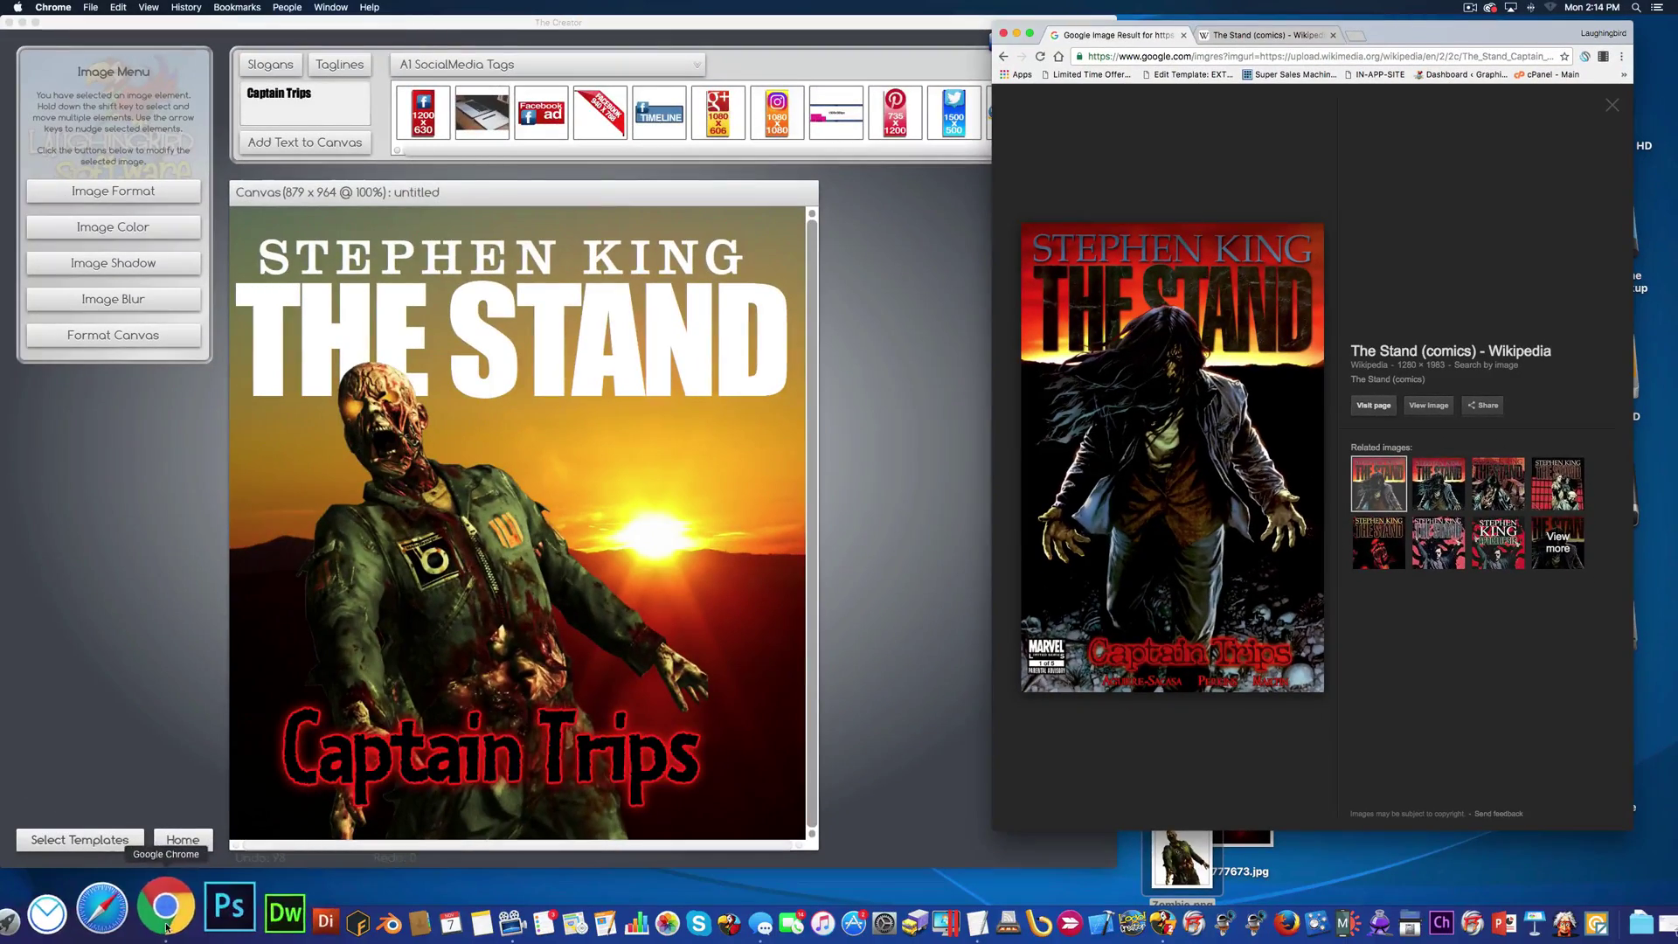
Step: Switch to the Chrome window with the zombie image search and search Google for "black texture"
{"action": "left_click", "coordinate": [166, 926]}
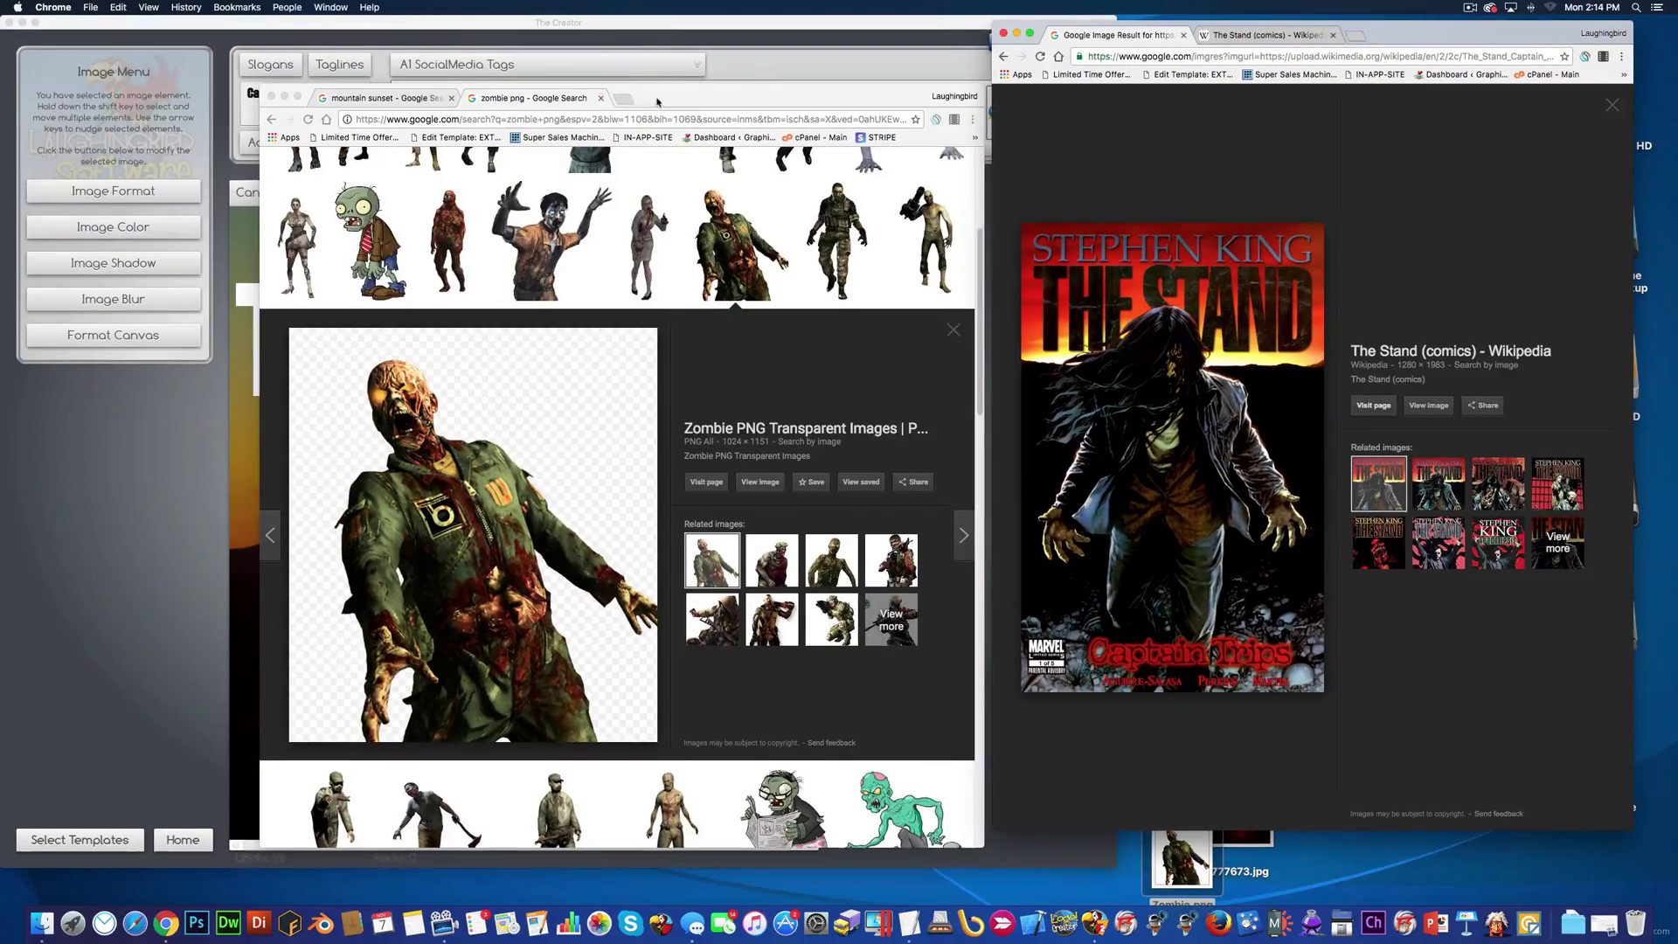
{"action": "left_click_drag", "start_coordinate": [682, 97], "coordinate": [1036, 95]}
{"action": "left_click", "coordinate": [1032, 115]}
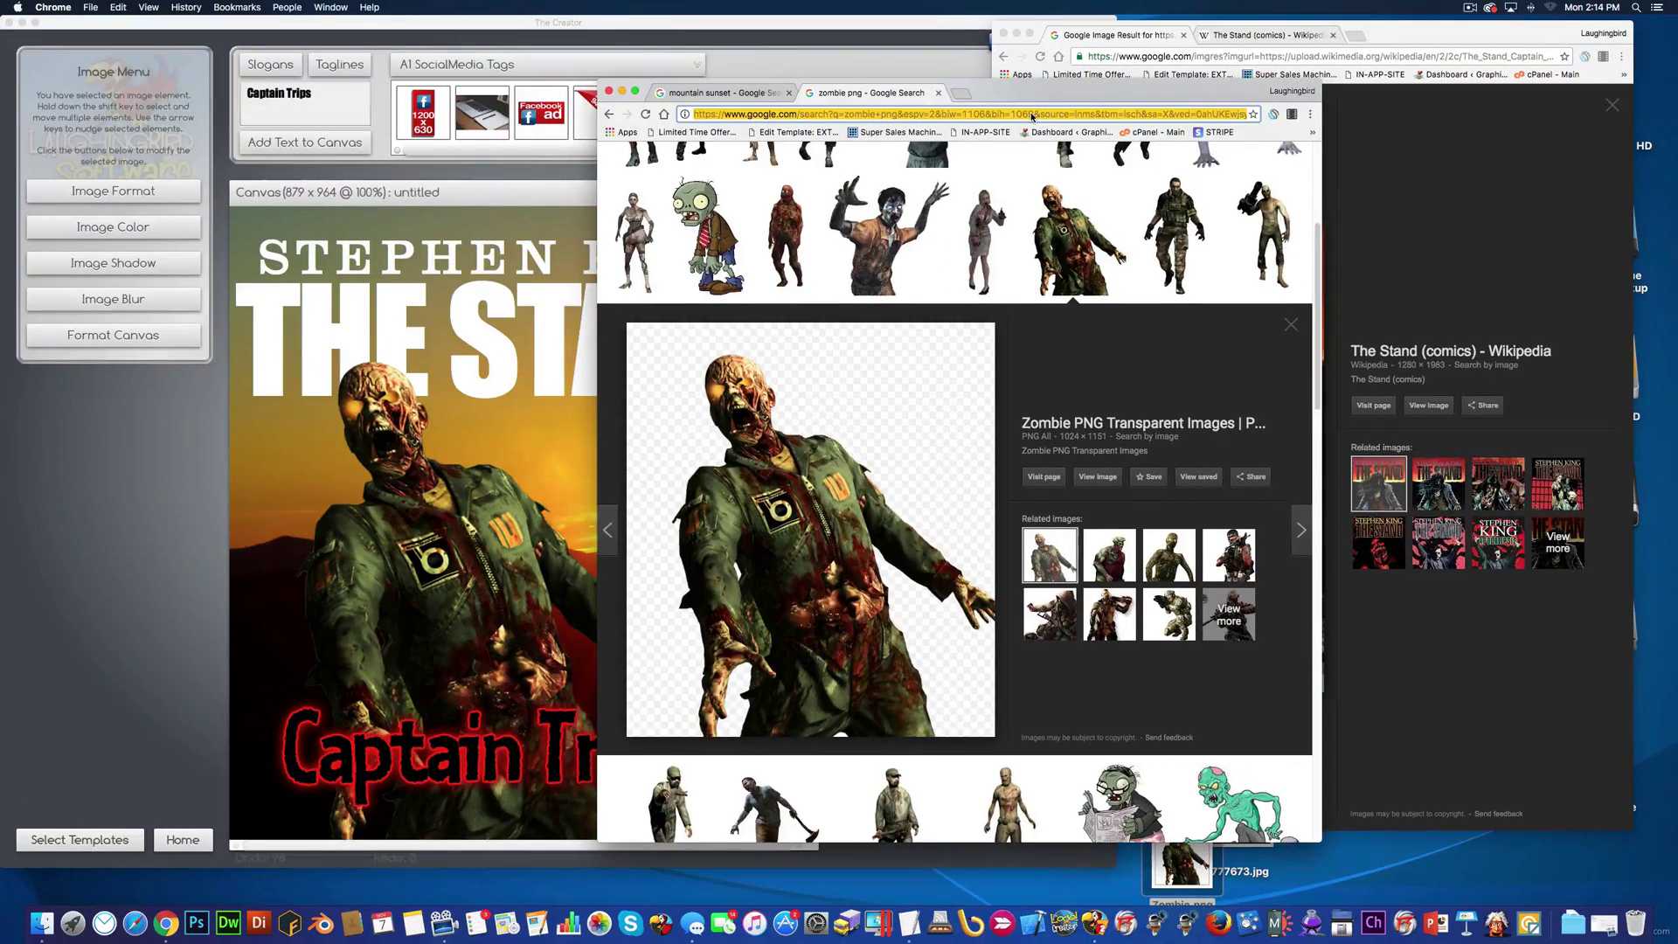
{"action": "type", "text": "black tes"}
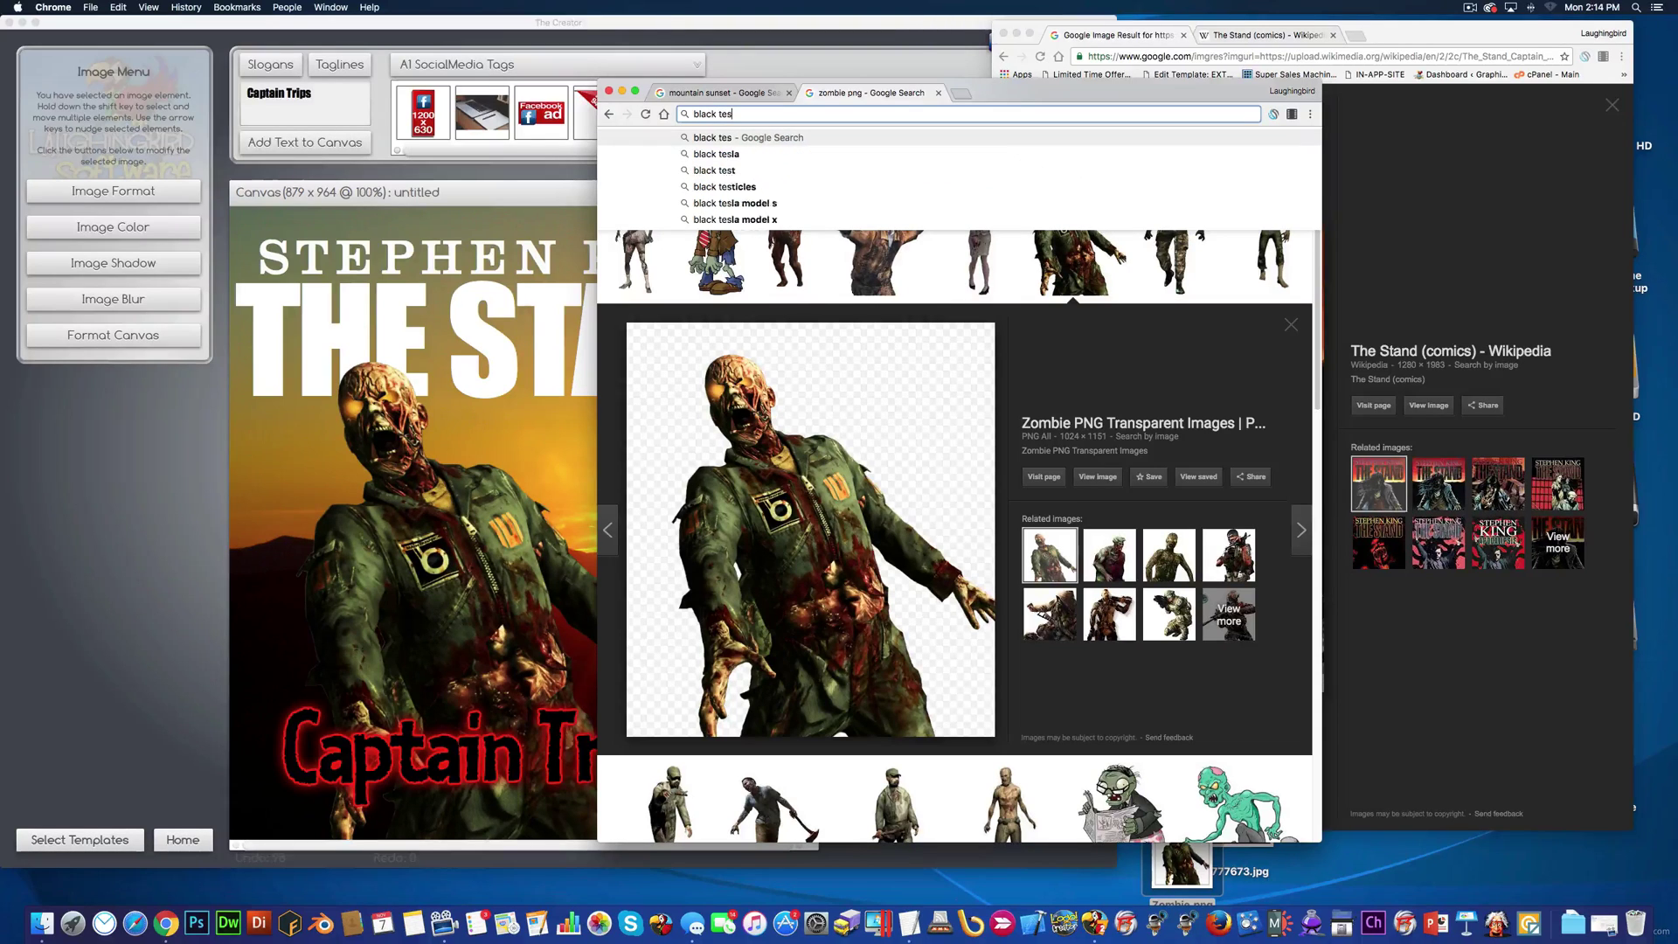
{"action": "key", "text": "BackSpace"}
{"action": "type", "text": "xtu"}
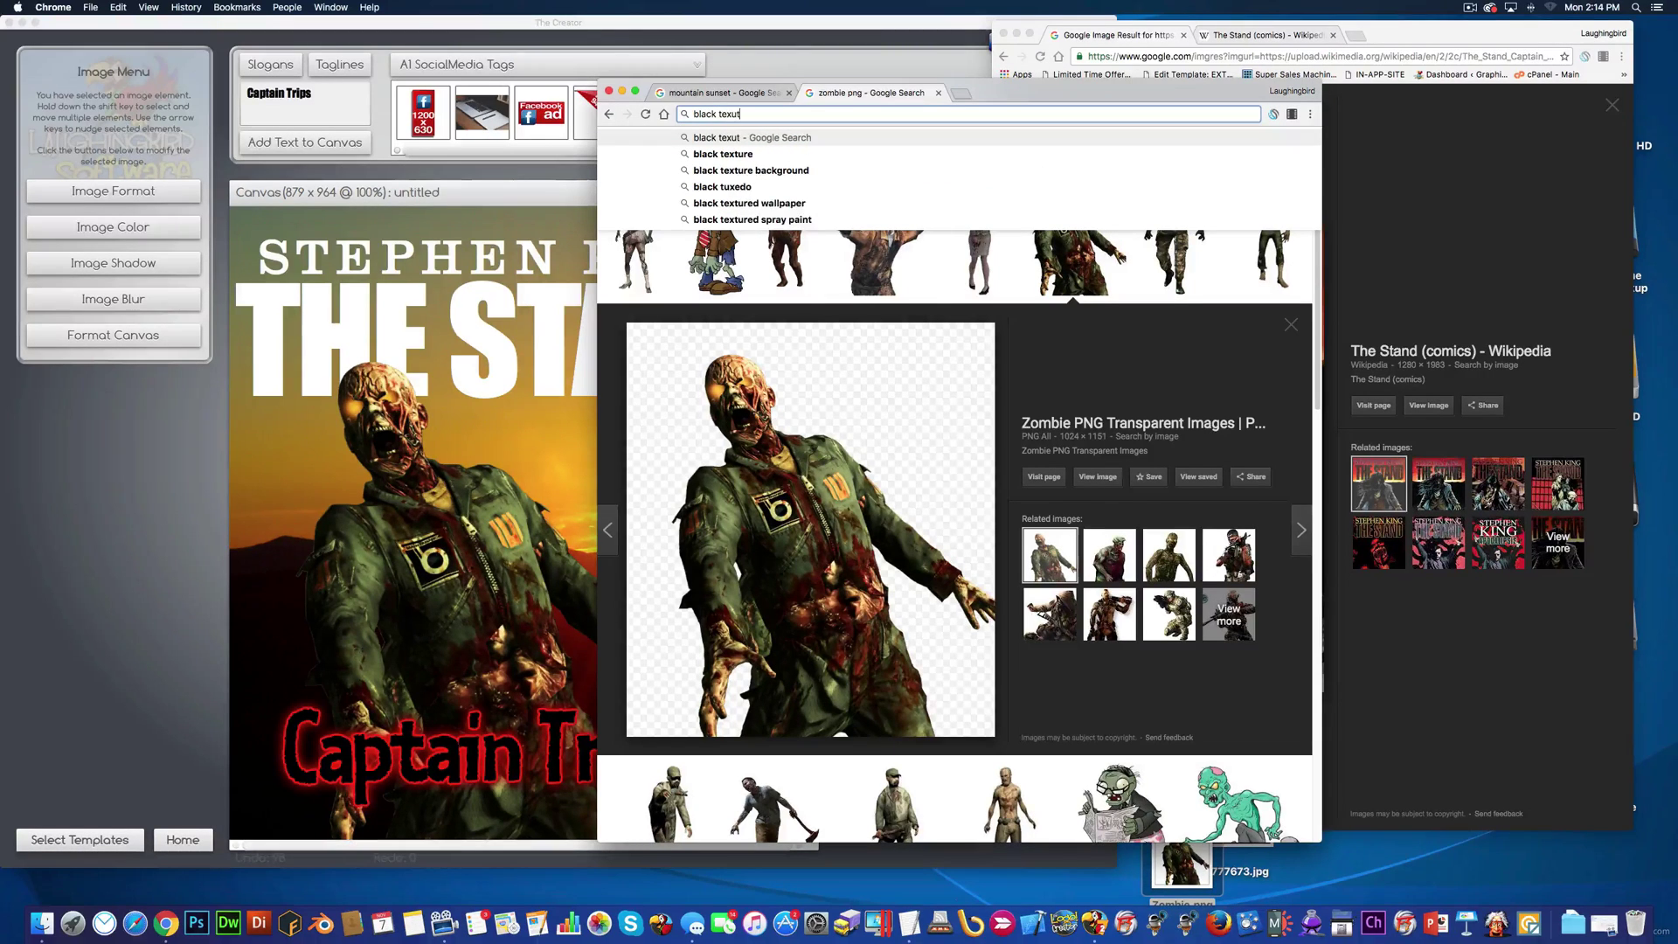
{"action": "type", "text": "re"}
{"action": "key", "text": "Return"}
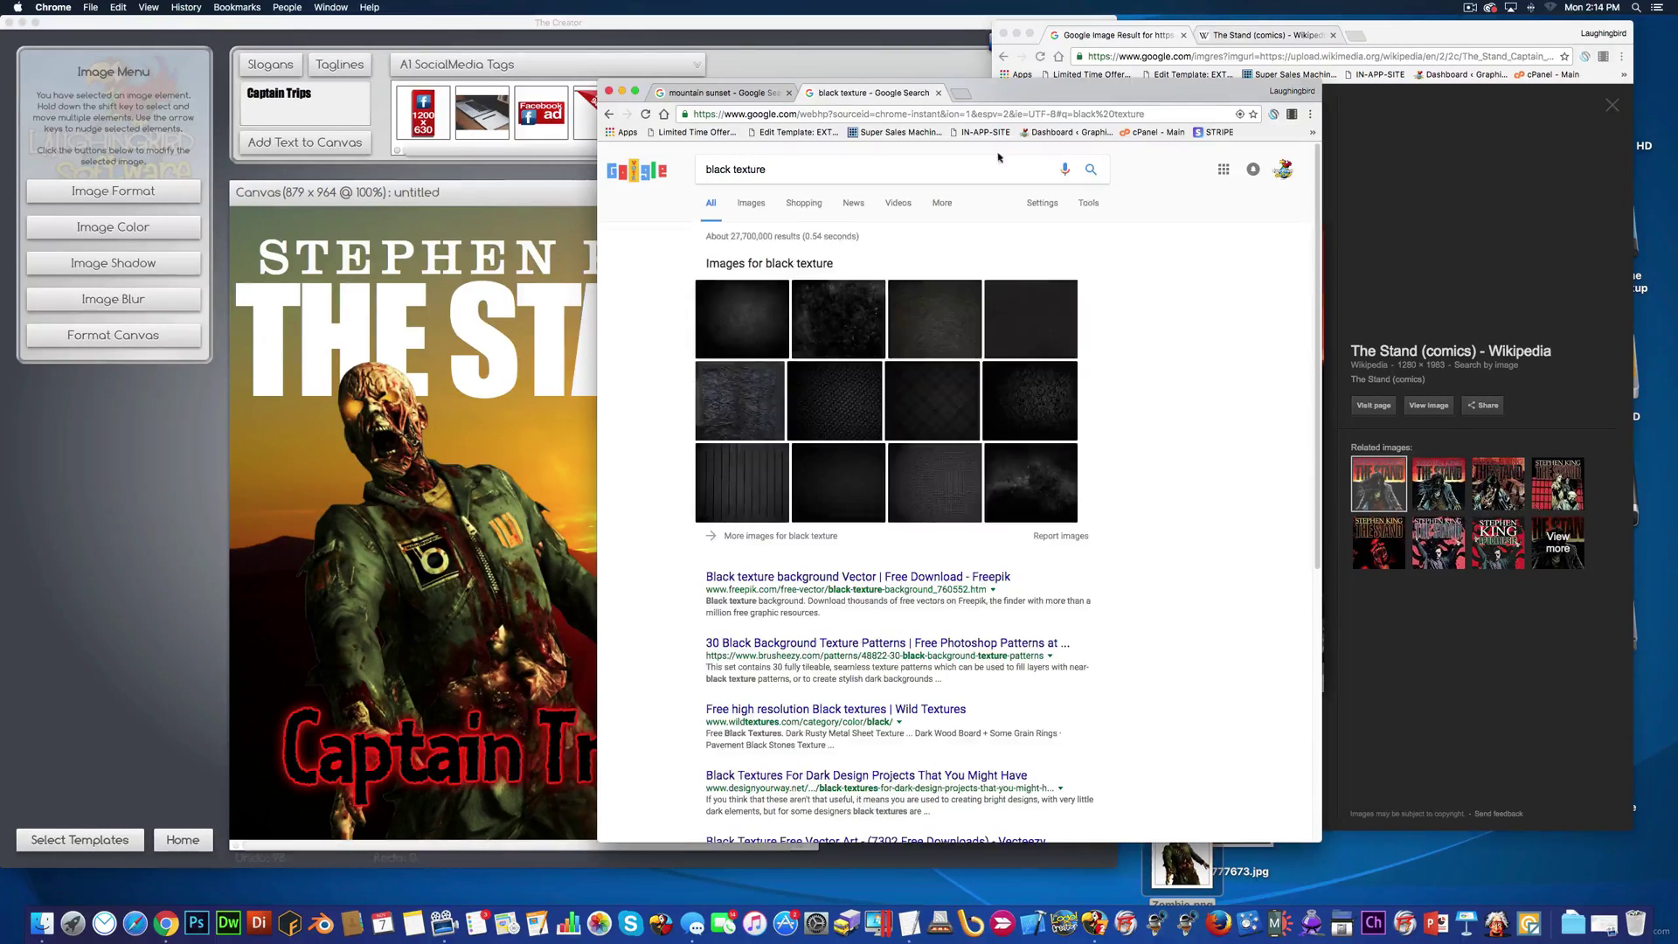
Step: Examine the black texture image results and the source page of the mottled dark wallpaper, and return to the results
{"action": "left_click", "coordinate": [744, 388]}
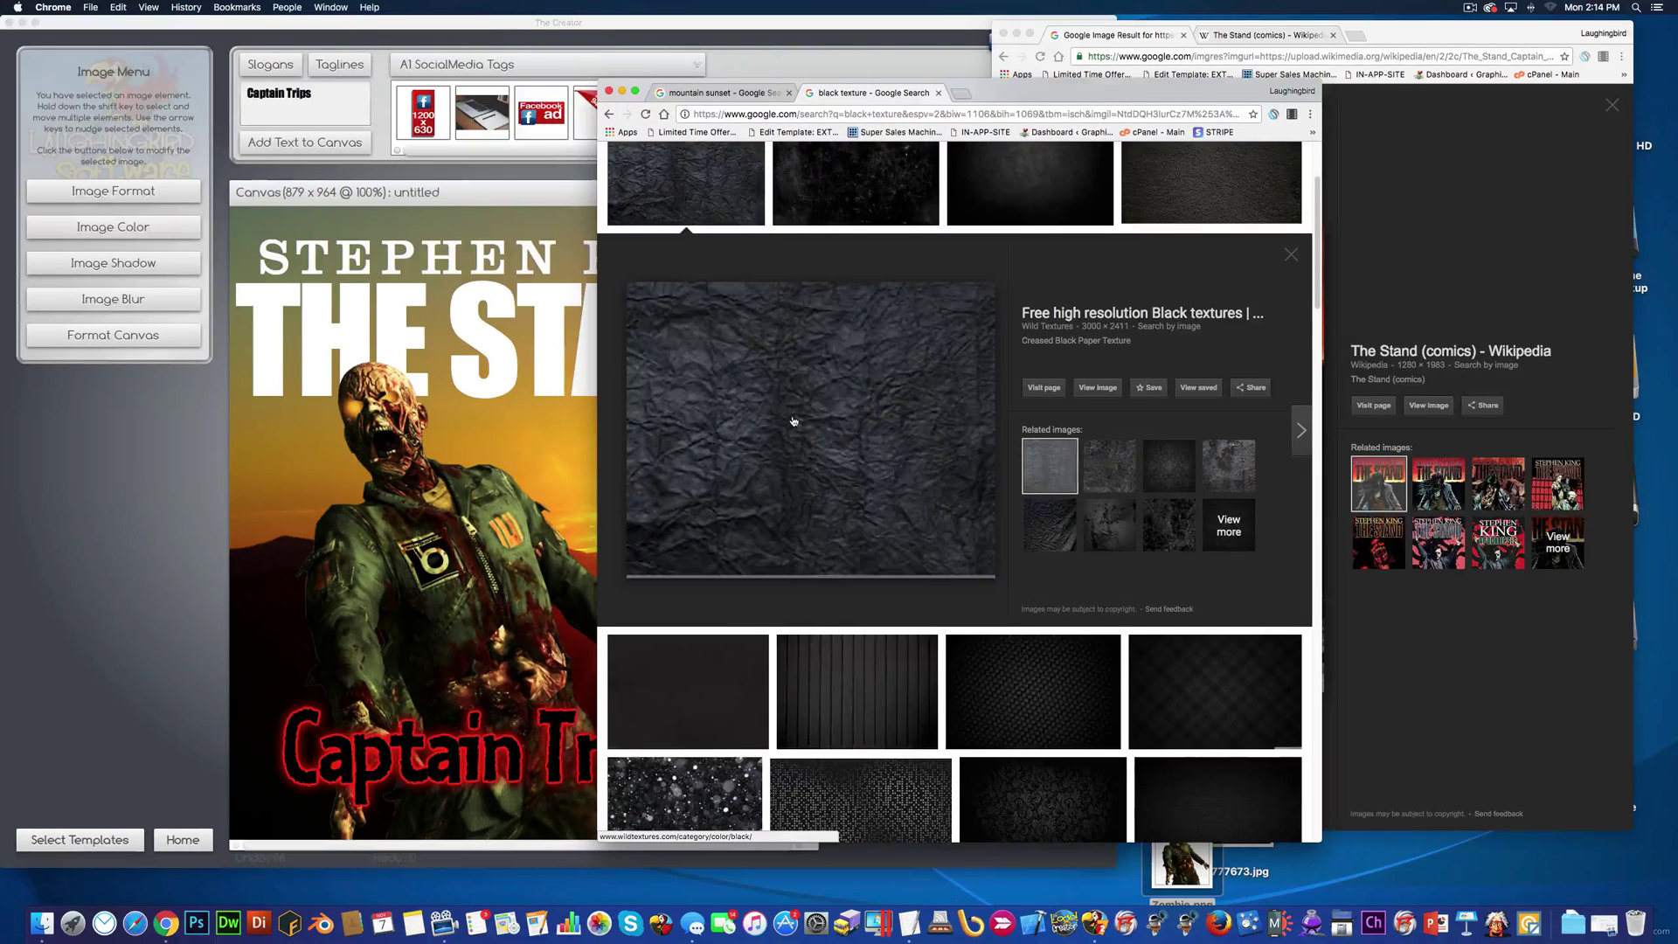
{"action": "scroll", "coordinate": [794, 421], "scroll_direction": "down", "scroll_amount": 10}
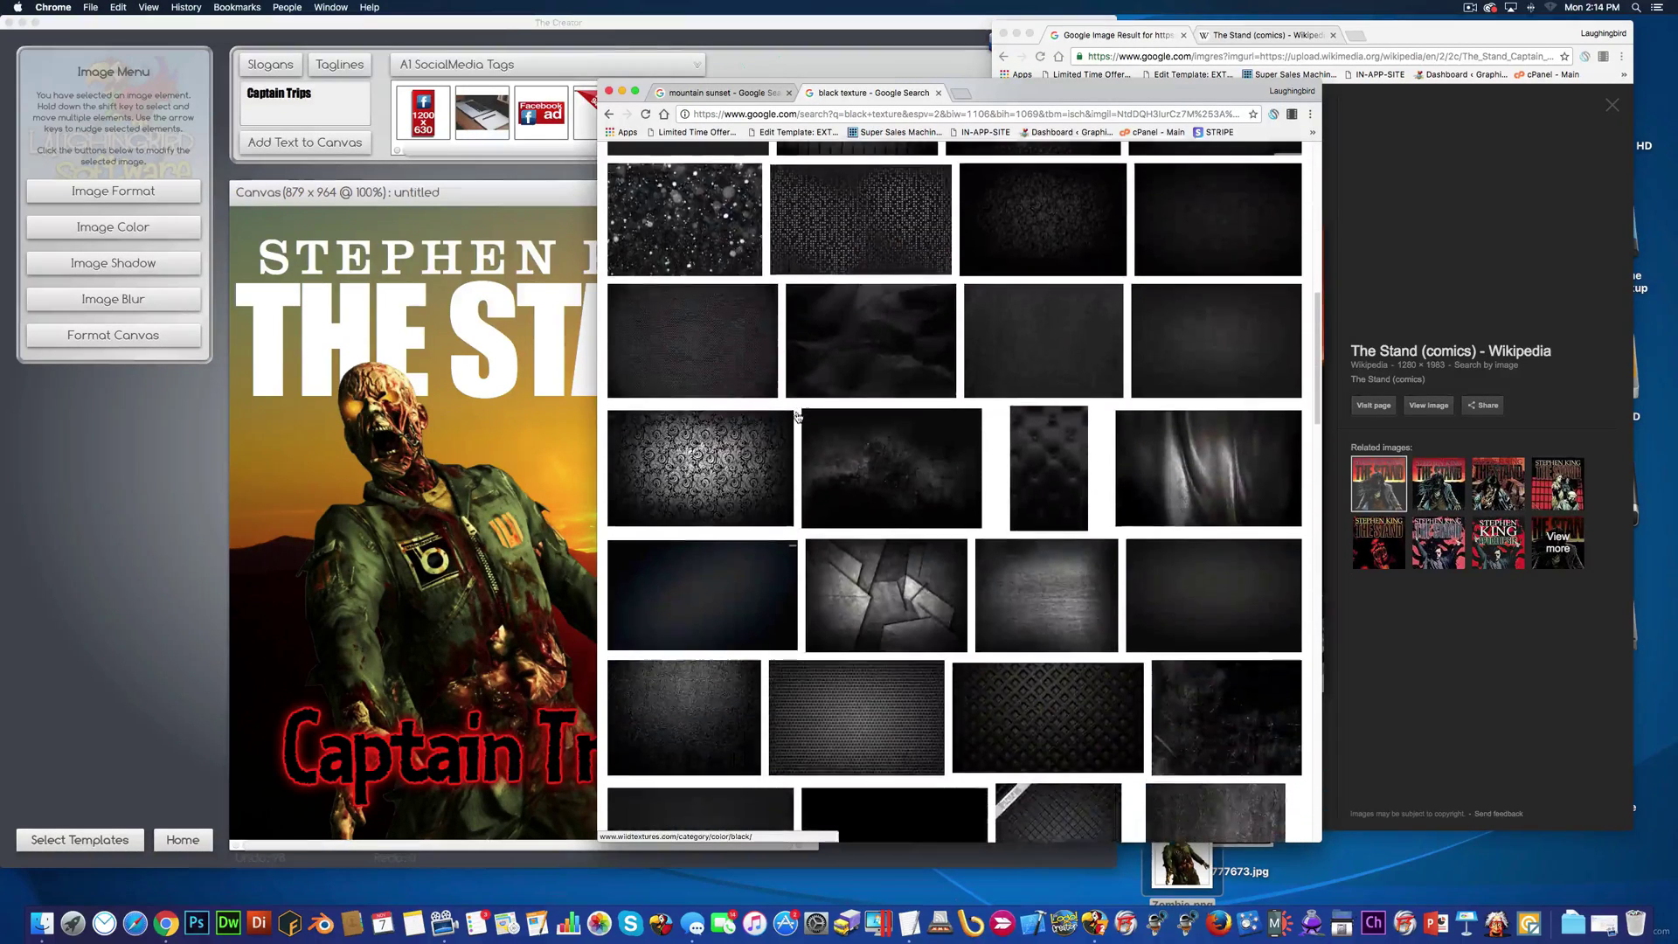
{"action": "scroll", "coordinate": [797, 416], "scroll_direction": "down", "scroll_amount": 5}
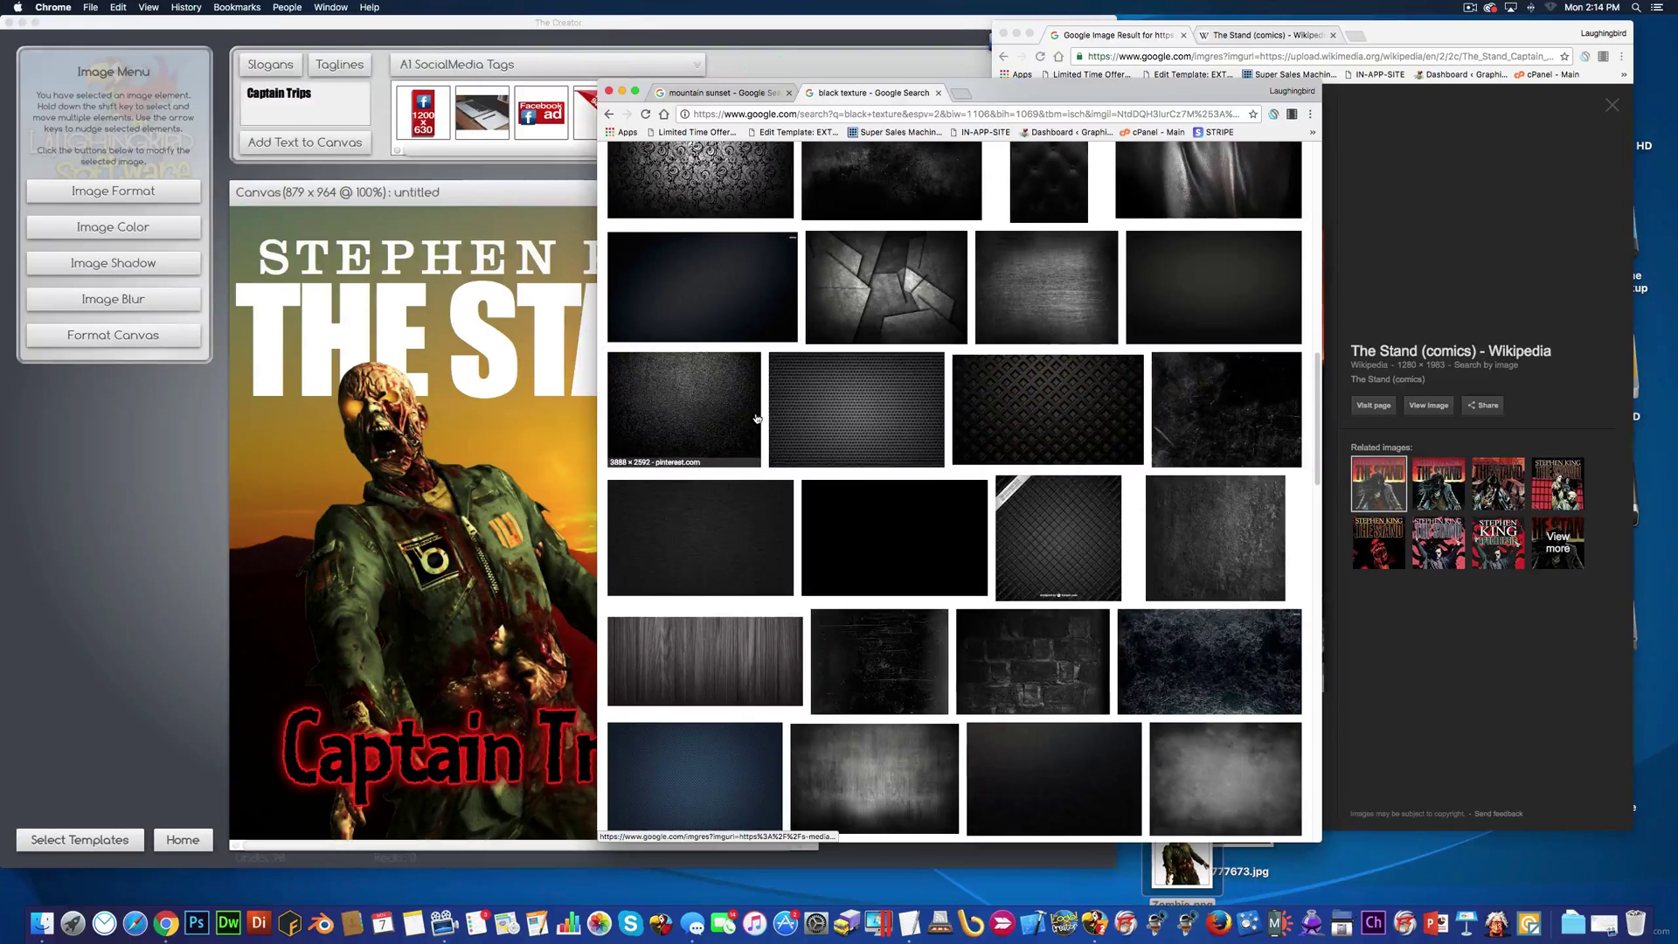
{"action": "left_click", "coordinate": [1206, 636]}
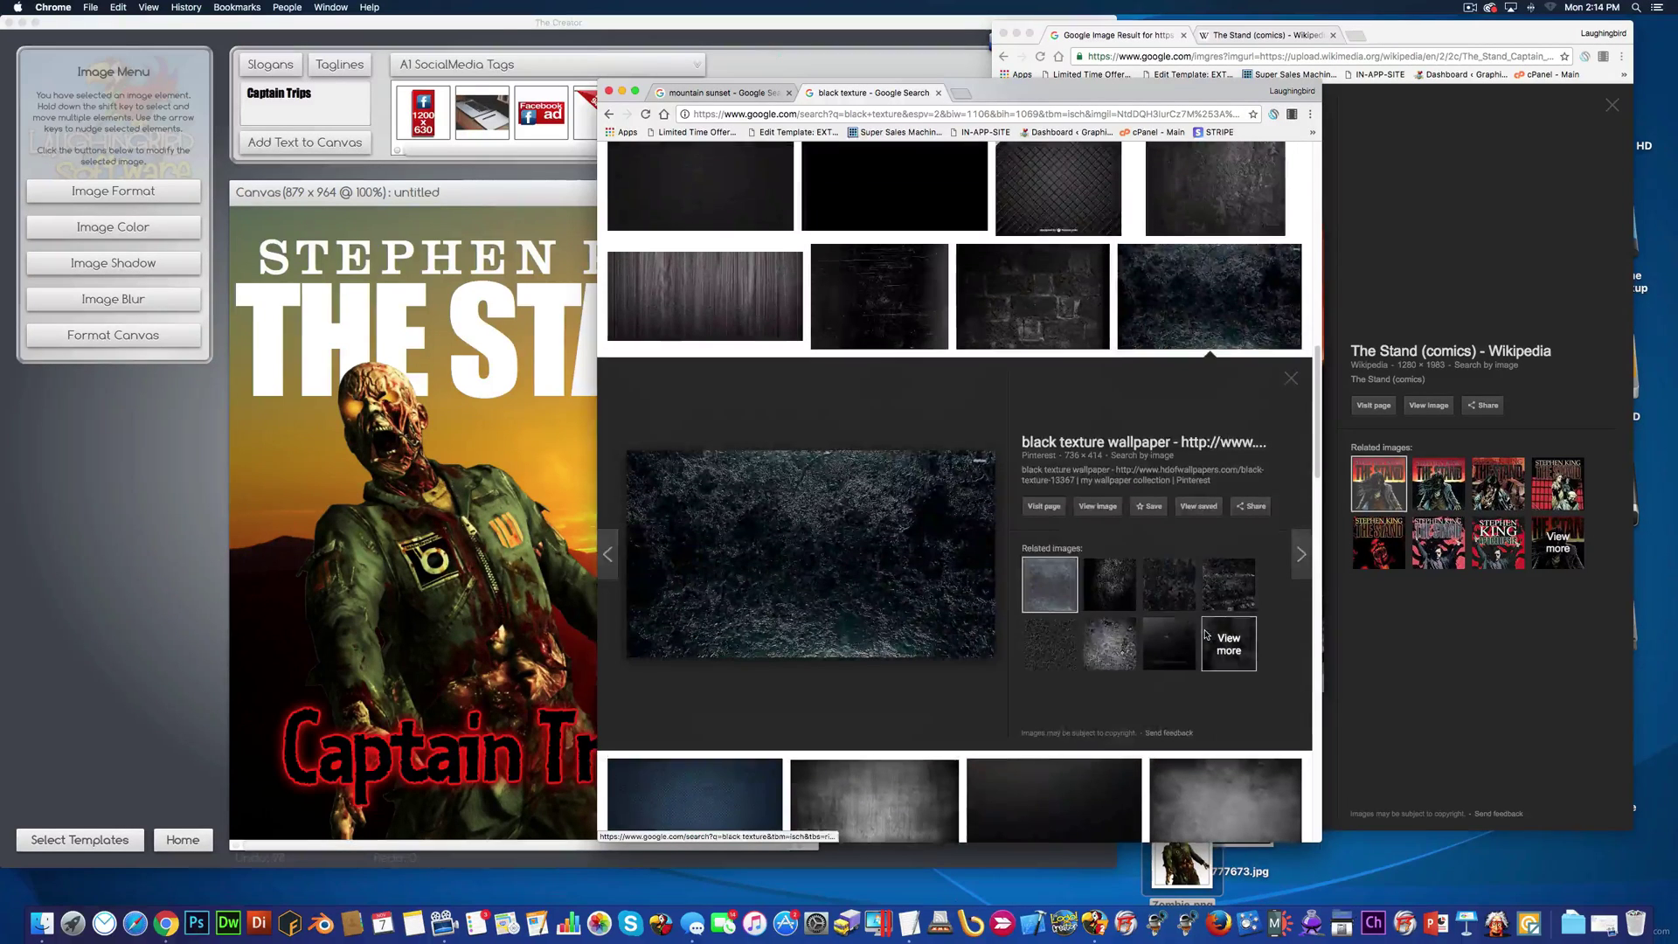
{"action": "left_click", "coordinate": [865, 542]}
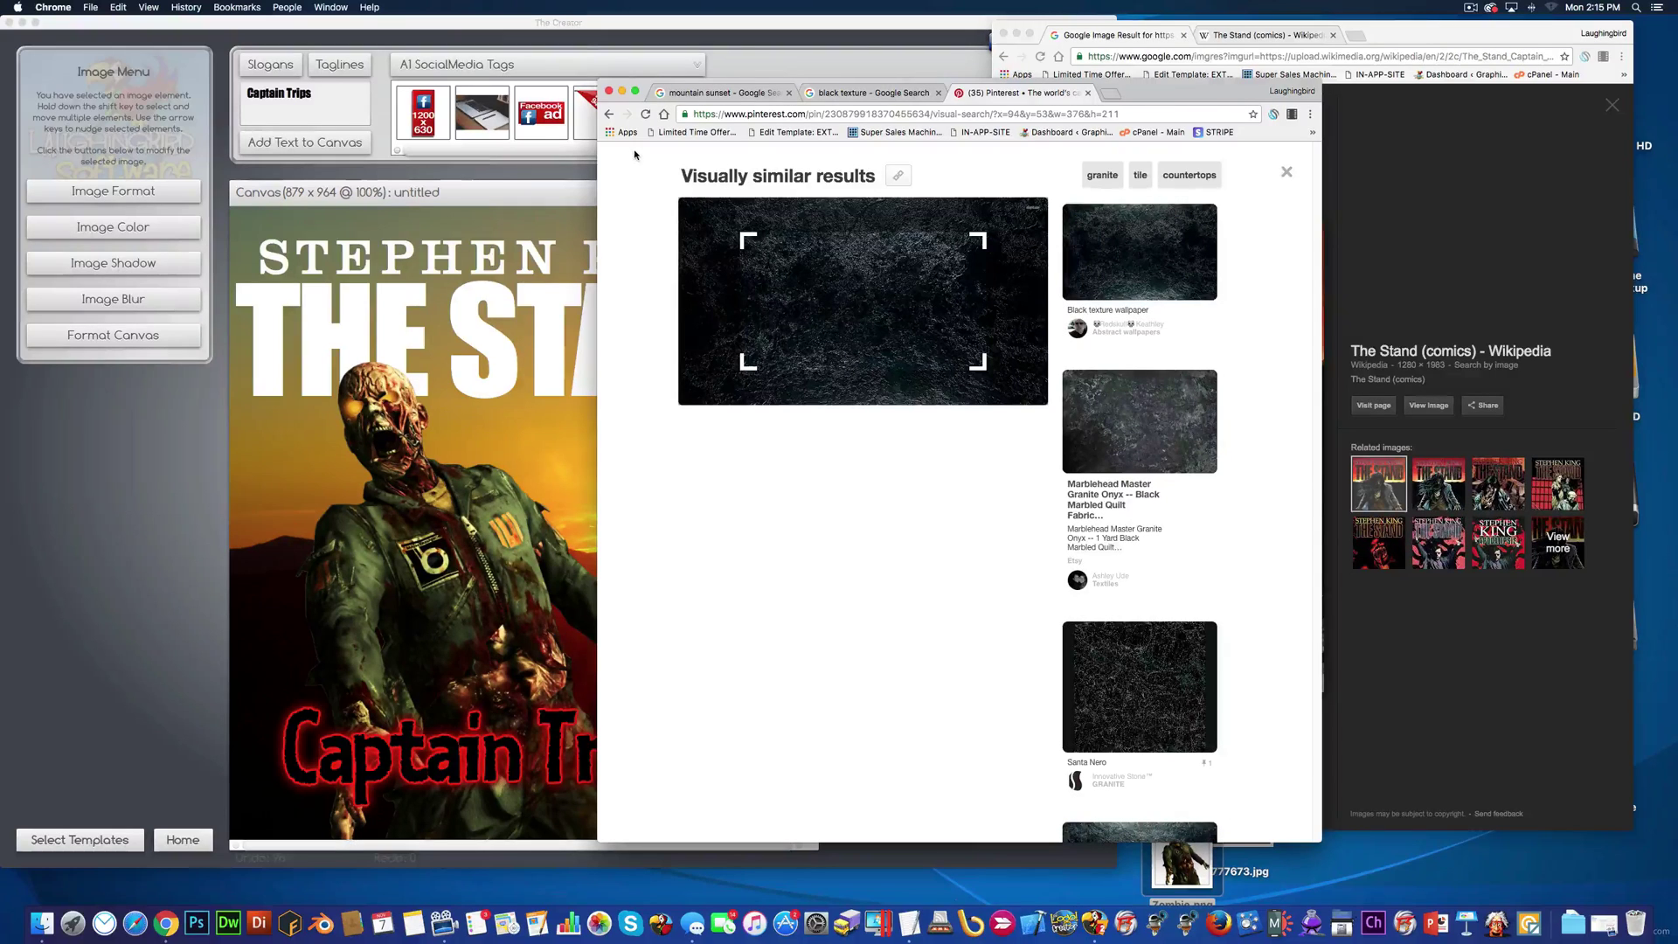
{"action": "left_click", "coordinate": [611, 116]}
{"action": "left_click", "coordinate": [609, 115]}
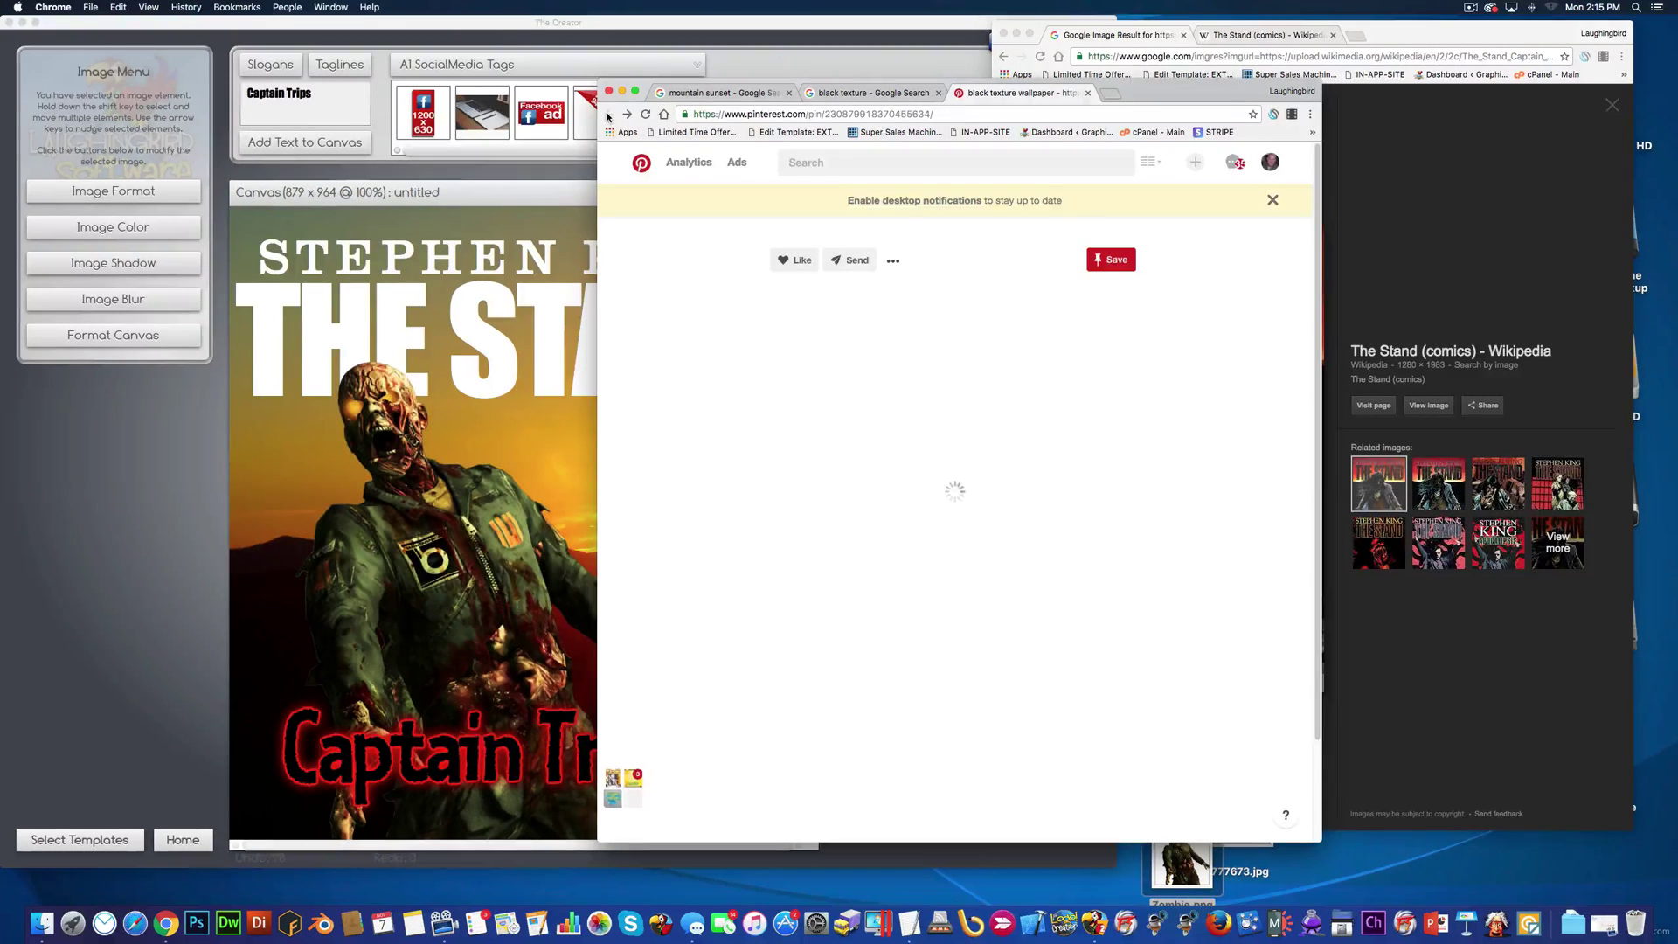
{"action": "key", "text": "super+w"}
Step: Open the source page of a dark grunge texture on Wallpaper Zone and save the image to the desktop as 67002.jpg
{"action": "scroll", "coordinate": [889, 625], "scroll_direction": "down", "scroll_amount": 5}
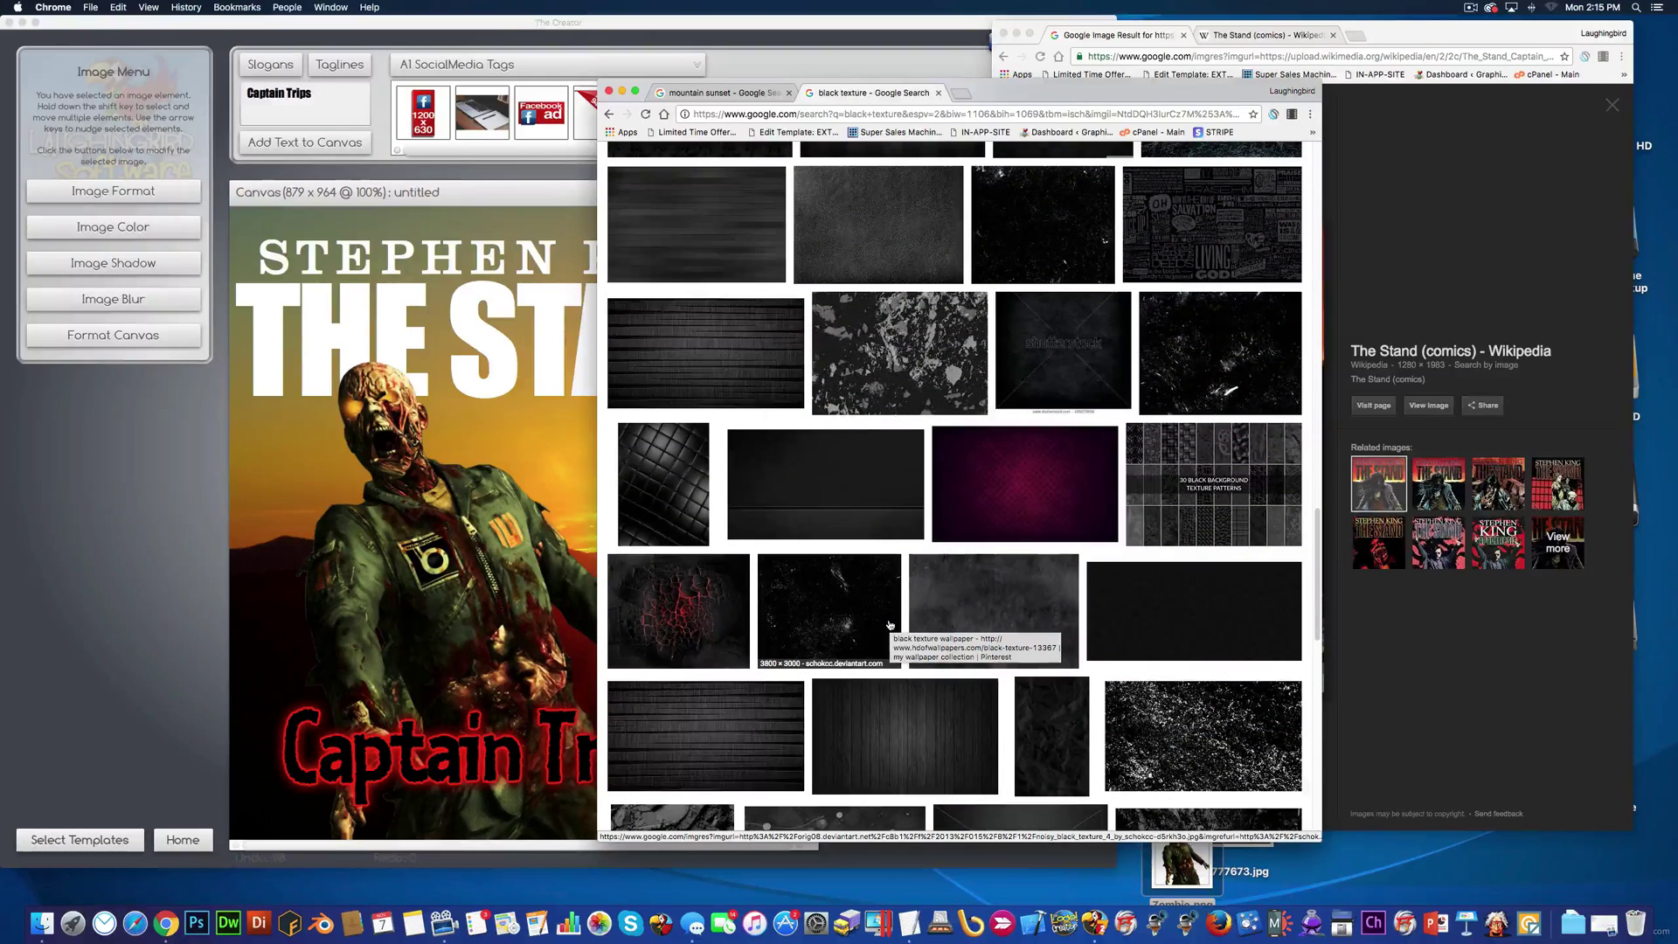
{"action": "left_click", "coordinate": [687, 351]}
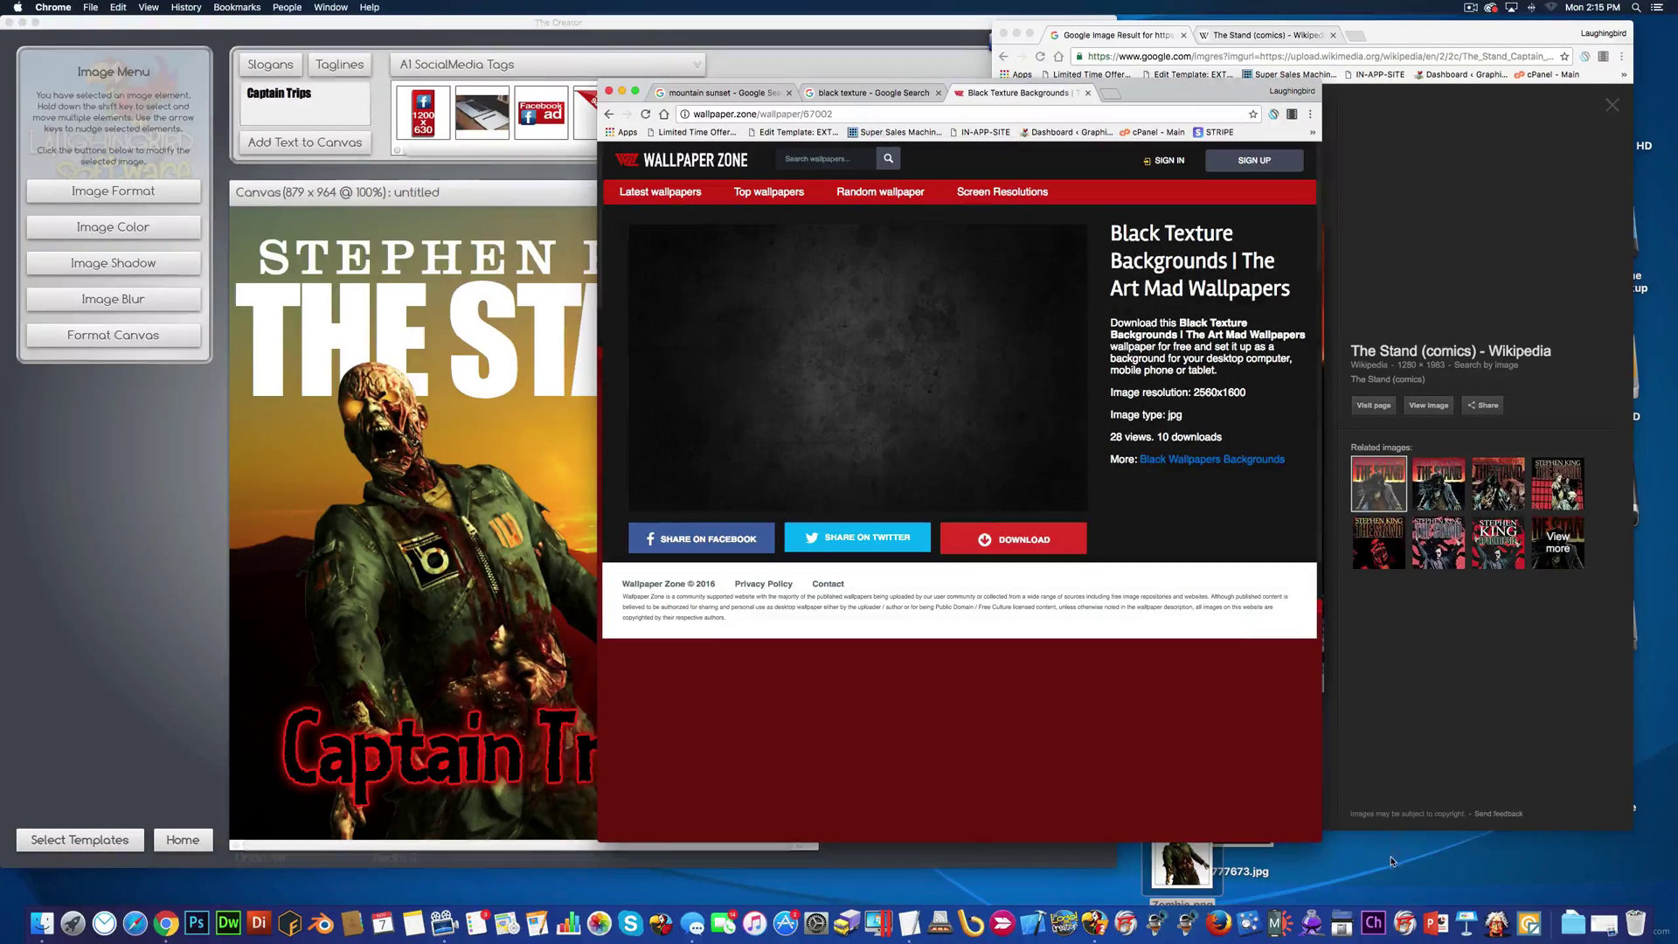
{"action": "left_click", "coordinate": [1359, 863]}
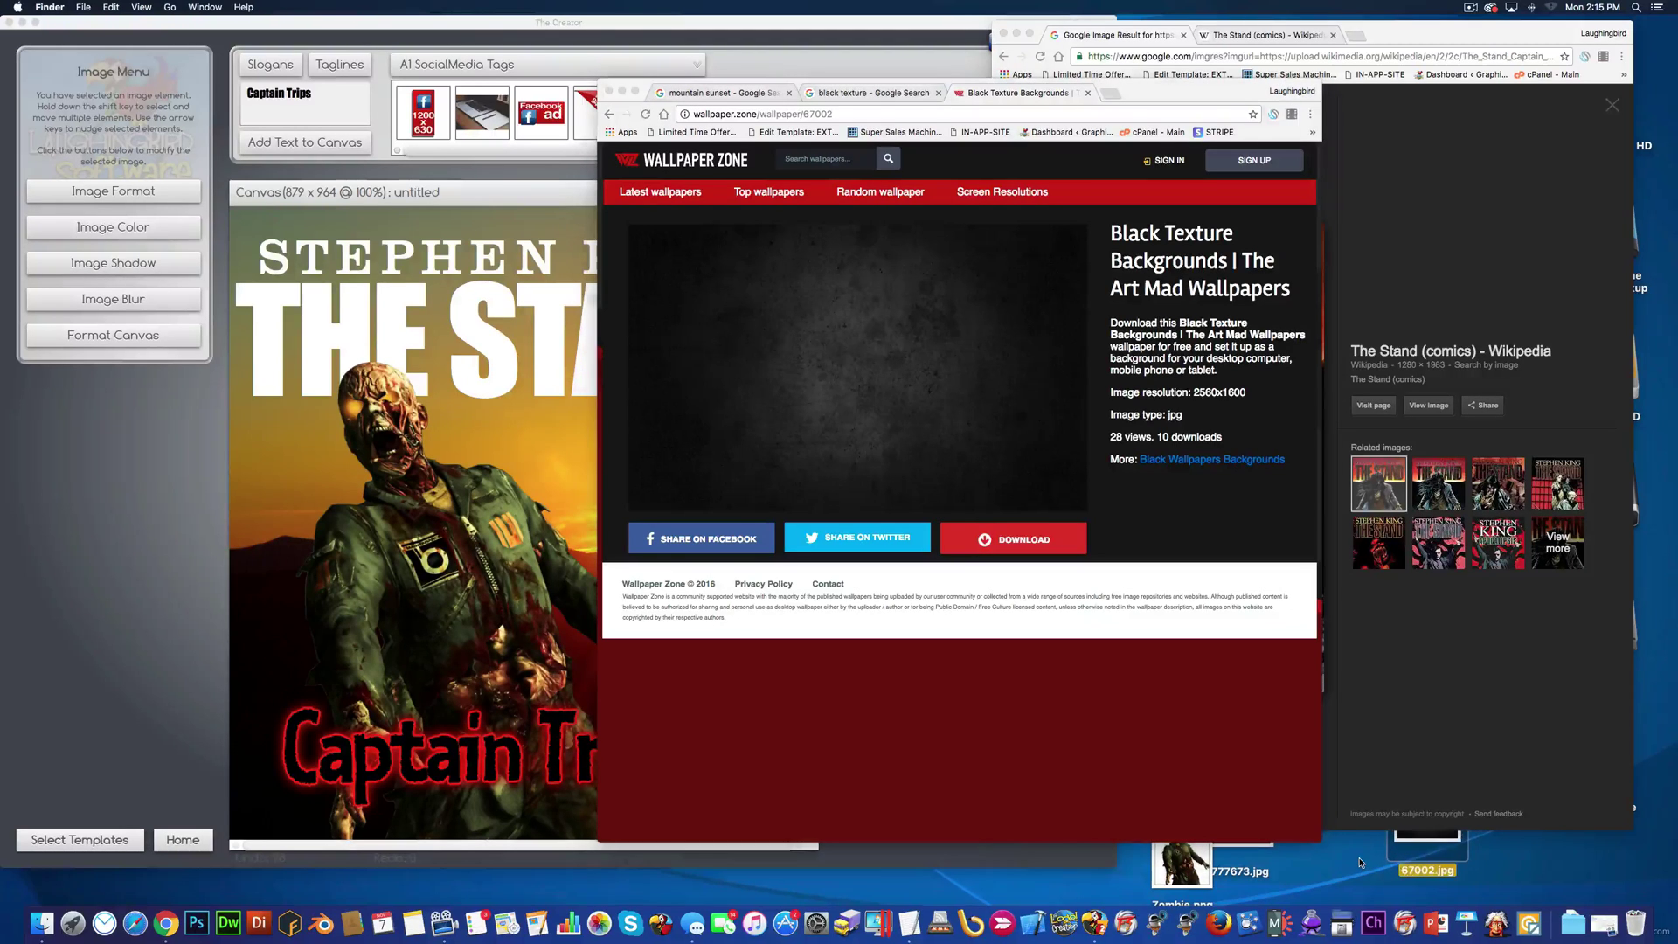
Step: Switch back to The Creator and fill the "THE STAND" text with 67002.jpg, with horizontal and vertical image offsets of -794
{"action": "left_click", "coordinate": [495, 436]}
{"action": "left_click", "coordinate": [498, 348]}
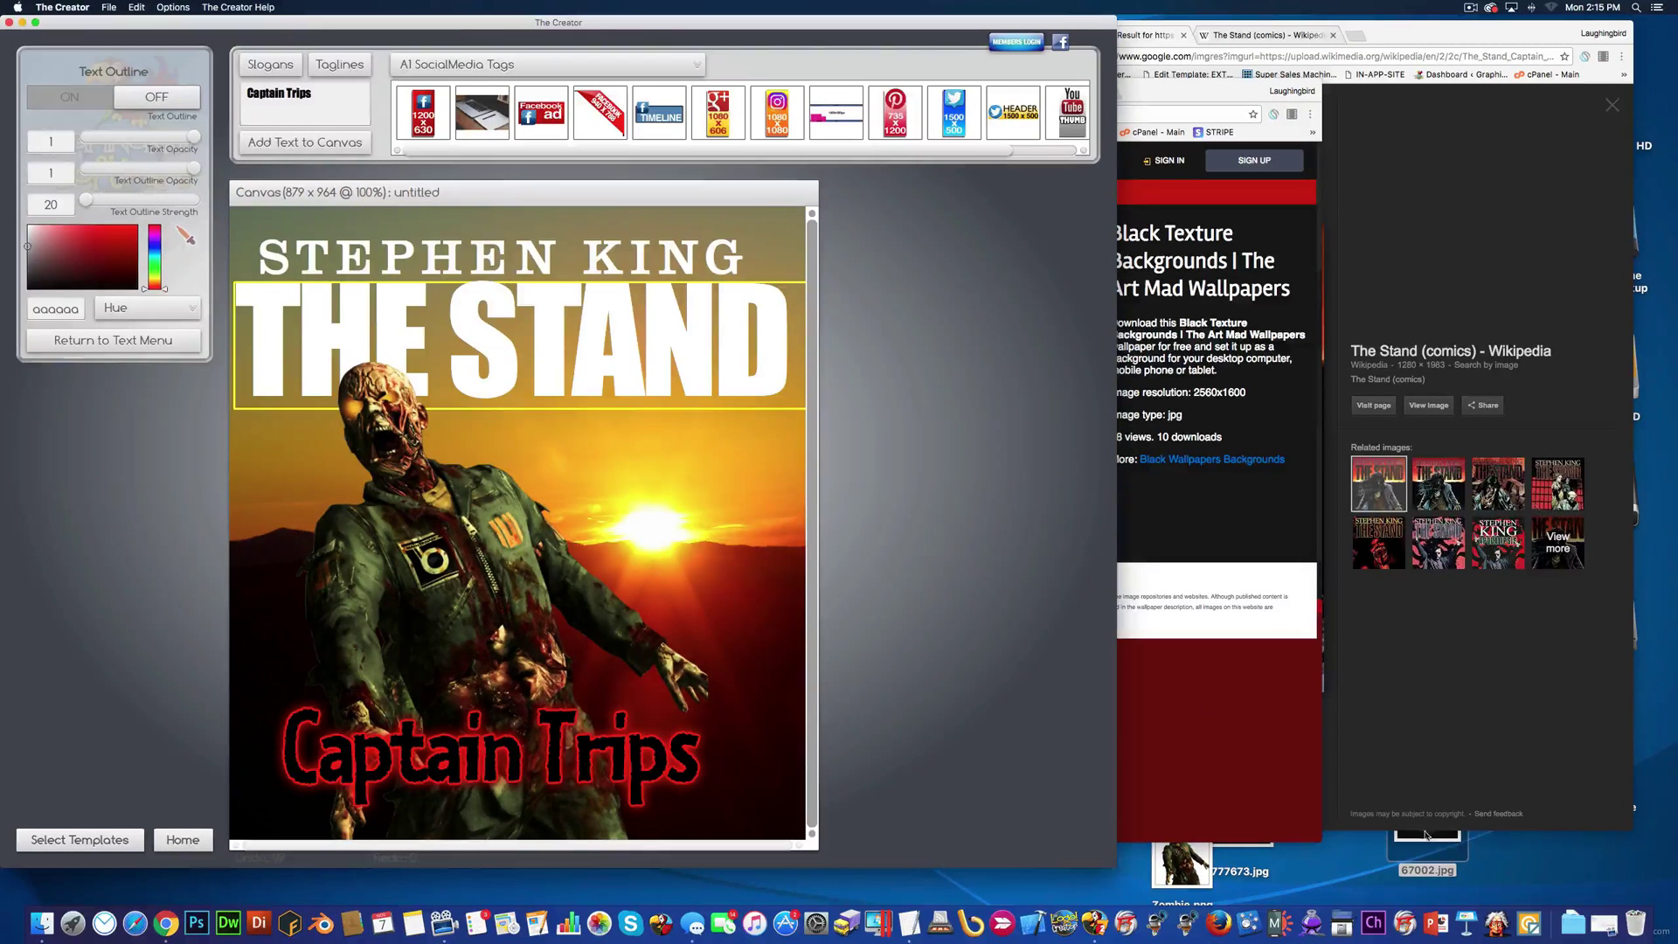
{"action": "left_click_drag", "start_coordinate": [1430, 846], "coordinate": [702, 336]}
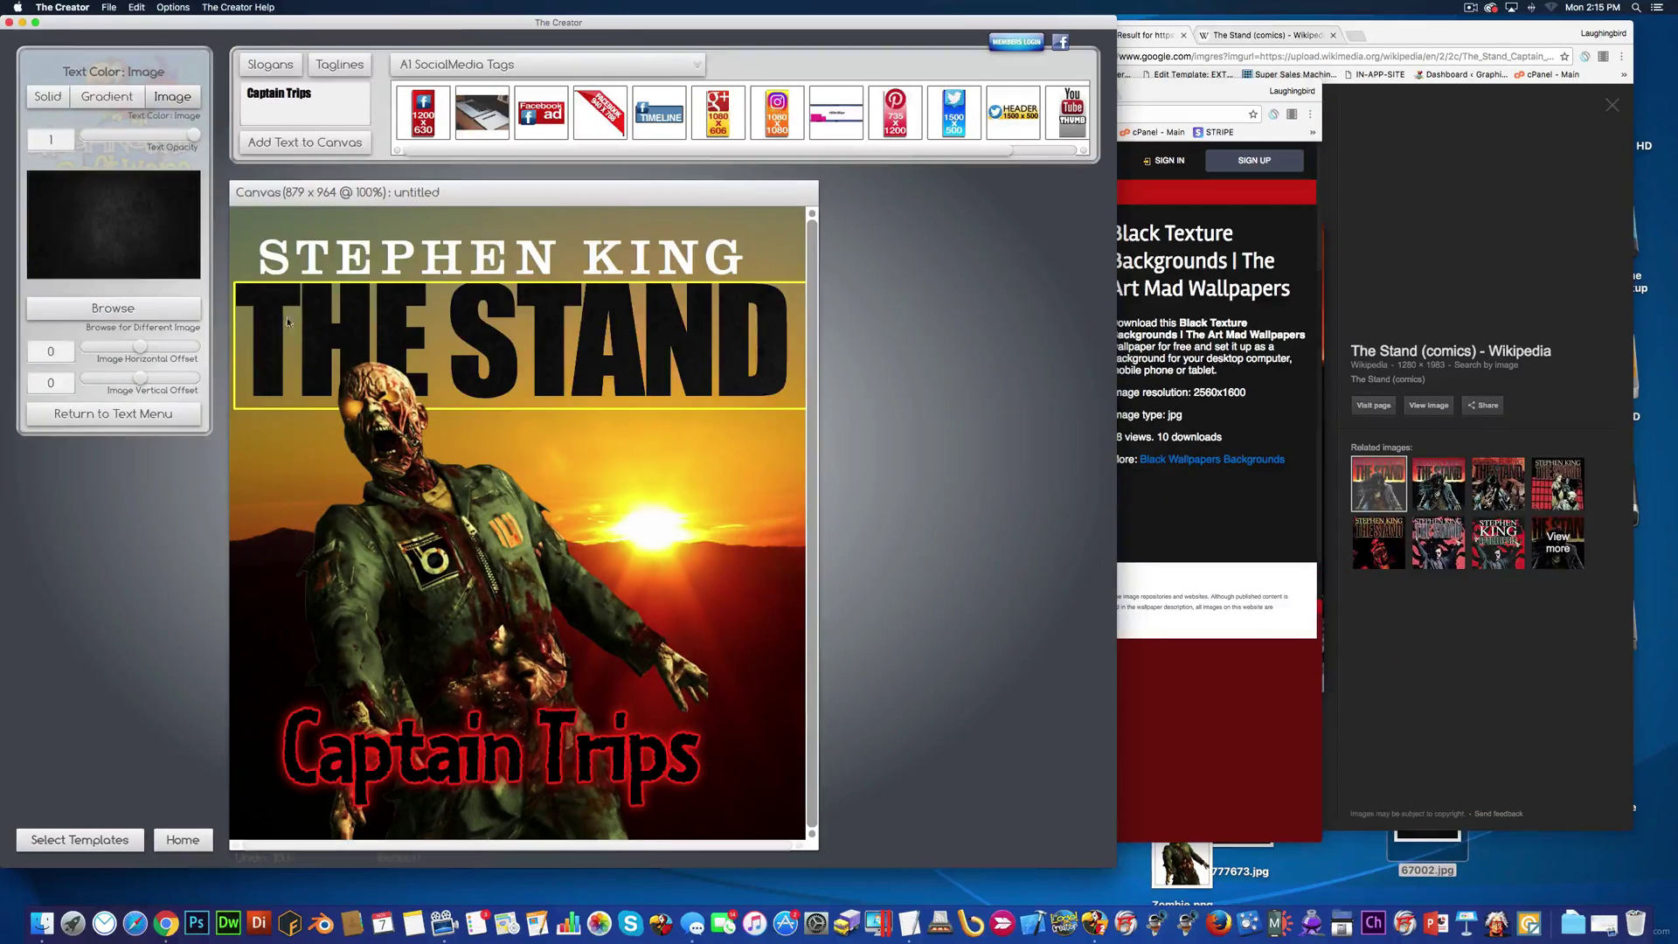
{"action": "mouse_move", "coordinate": [140, 346]}
{"action": "left_mouse_down"}
{"action": "mouse_move", "coordinate": [114, 348]}
{"action": "mouse_move", "coordinate": [168, 388]}
{"action": "mouse_move", "coordinate": [118, 384]}
{"action": "mouse_move", "coordinate": [127, 350]}
{"action": "left_mouse_up"}
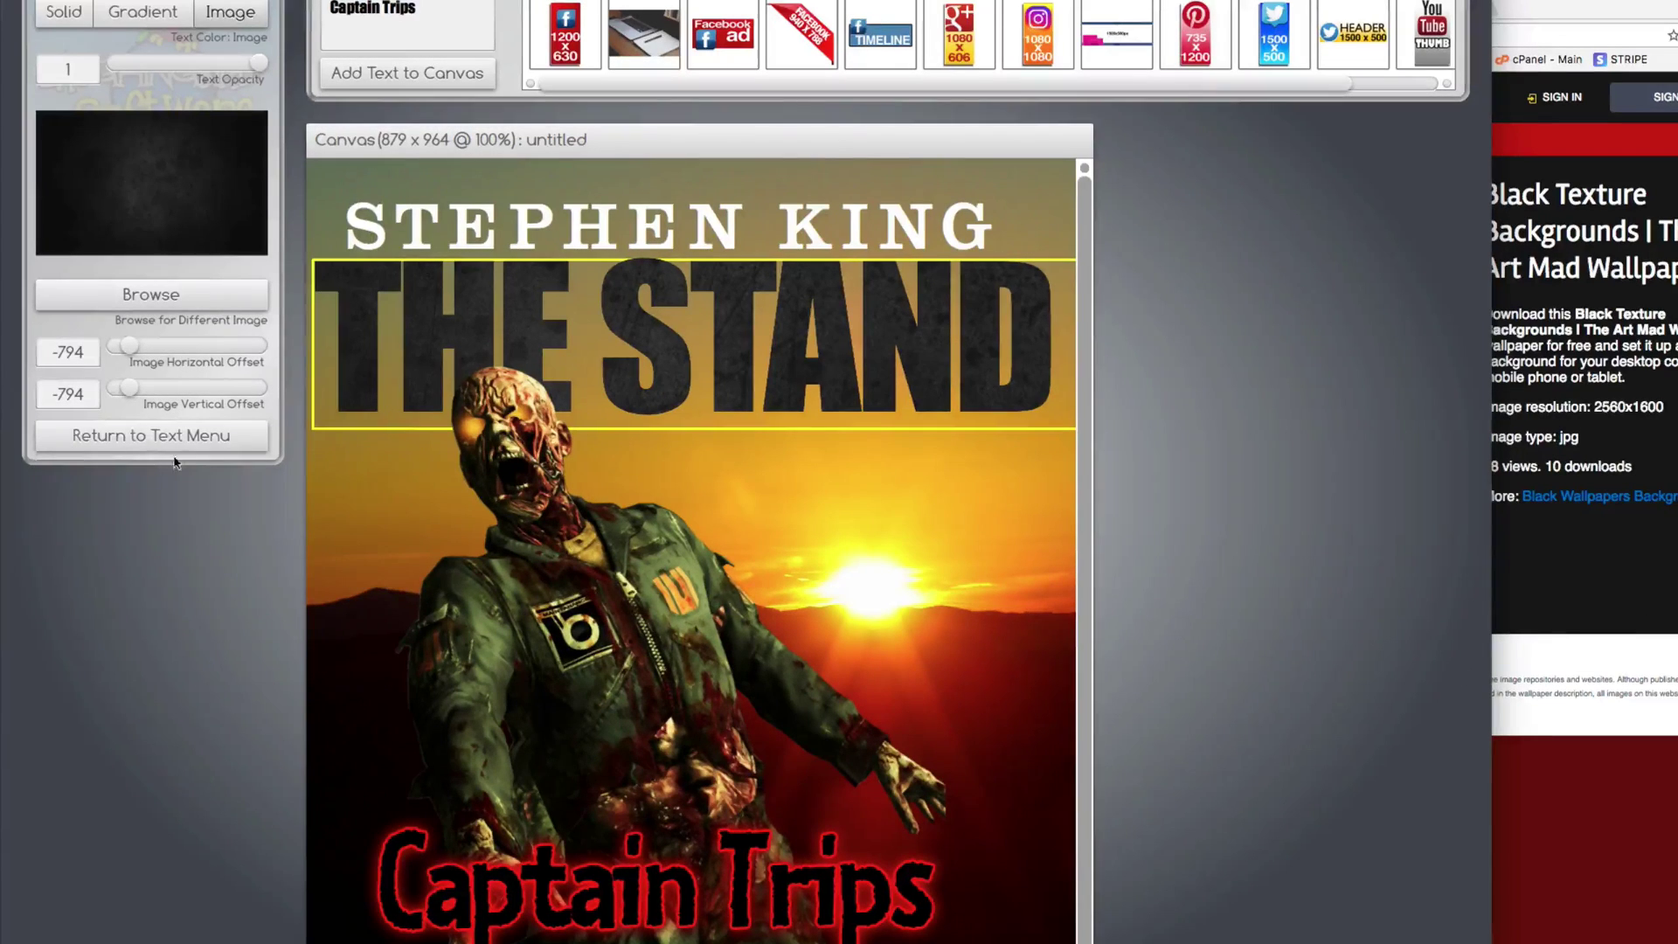
Step: Set the "THE STAND" text to text scale 226 and character spacing -11.5
{"action": "left_click", "coordinate": [185, 440]}
{"action": "left_click", "coordinate": [162, 203]}
{"action": "left_click", "coordinate": [155, 287]}
{"action": "left_click", "coordinate": [136, 140]}
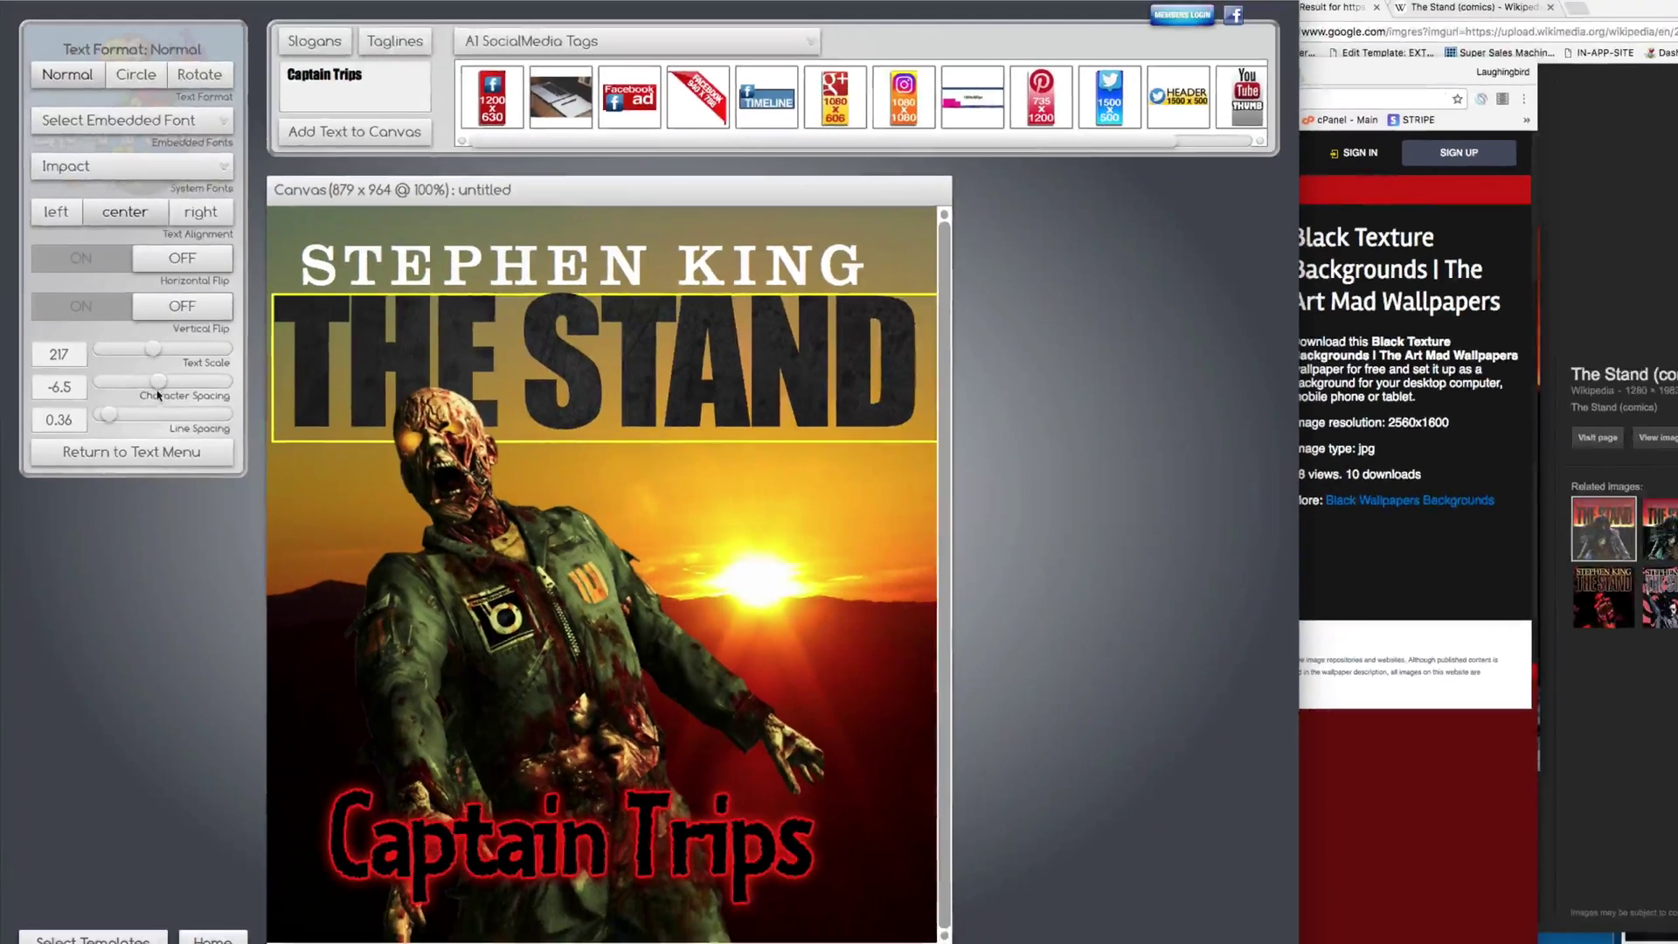
{"action": "left_click_drag", "start_coordinate": [160, 389], "coordinate": [162, 354]}
Step: Check the reference cover and color the "STEPHEN KING" text with a linear gradient from dark gray to light gray (cccccc)
{"action": "left_click", "coordinate": [1617, 760]}
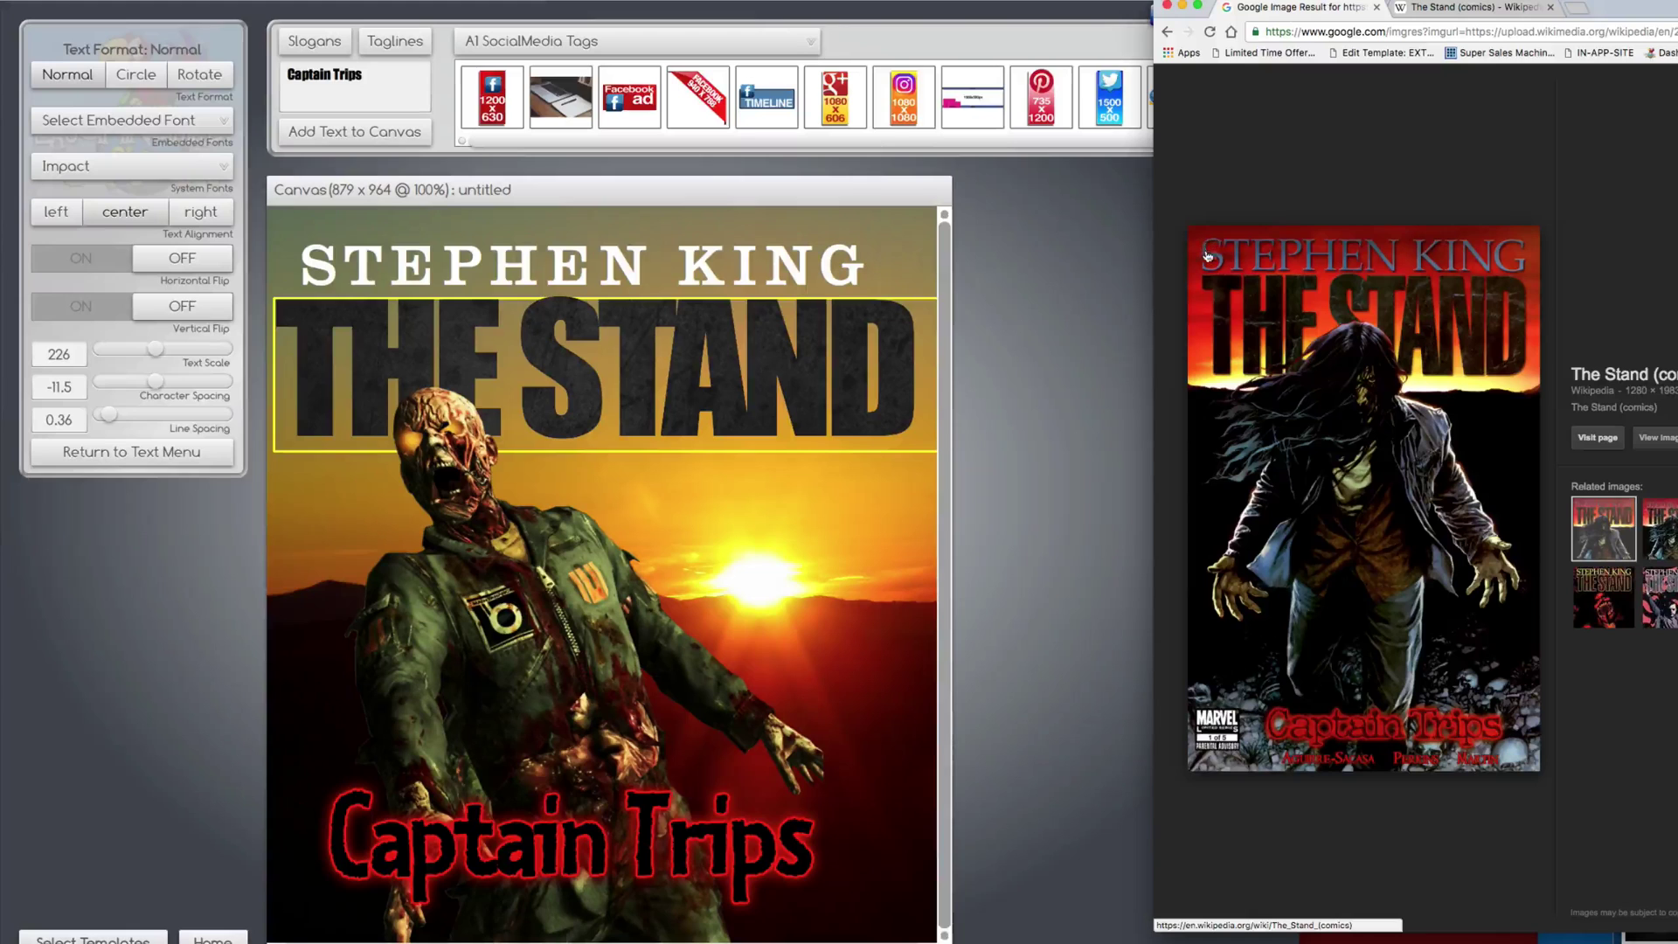
{"action": "left_click", "coordinate": [782, 256]}
{"action": "left_click", "coordinate": [782, 256]}
{"action": "left_click_drag", "start_coordinate": [782, 256], "coordinate": [784, 256]}
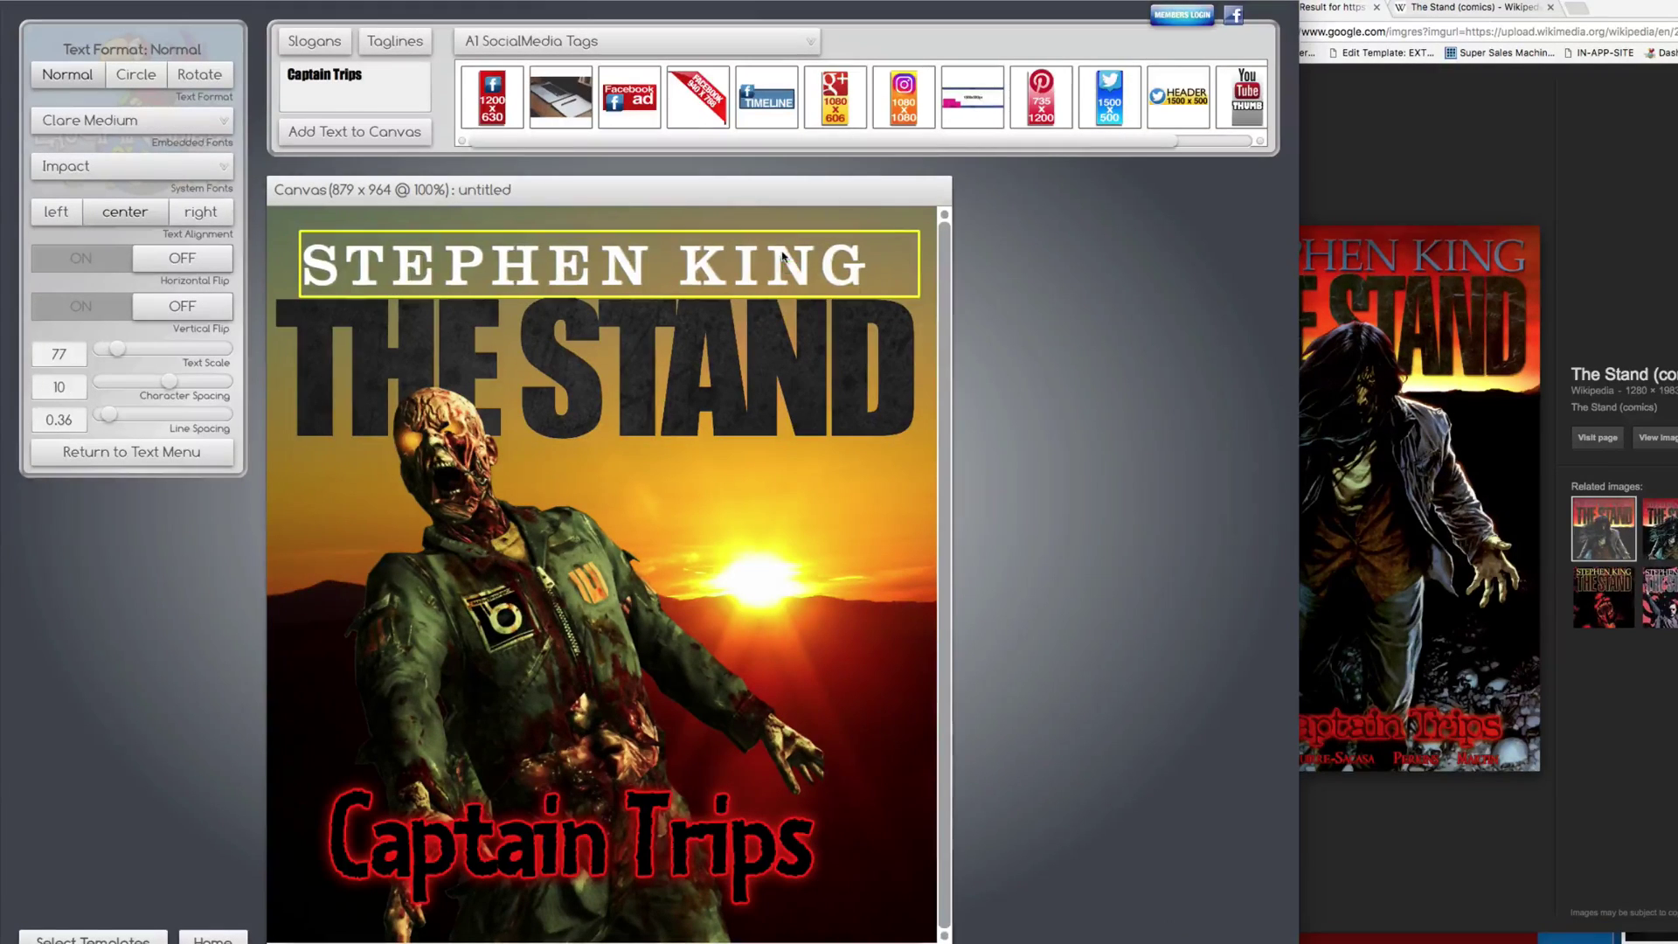
{"action": "left_click", "coordinate": [153, 457]}
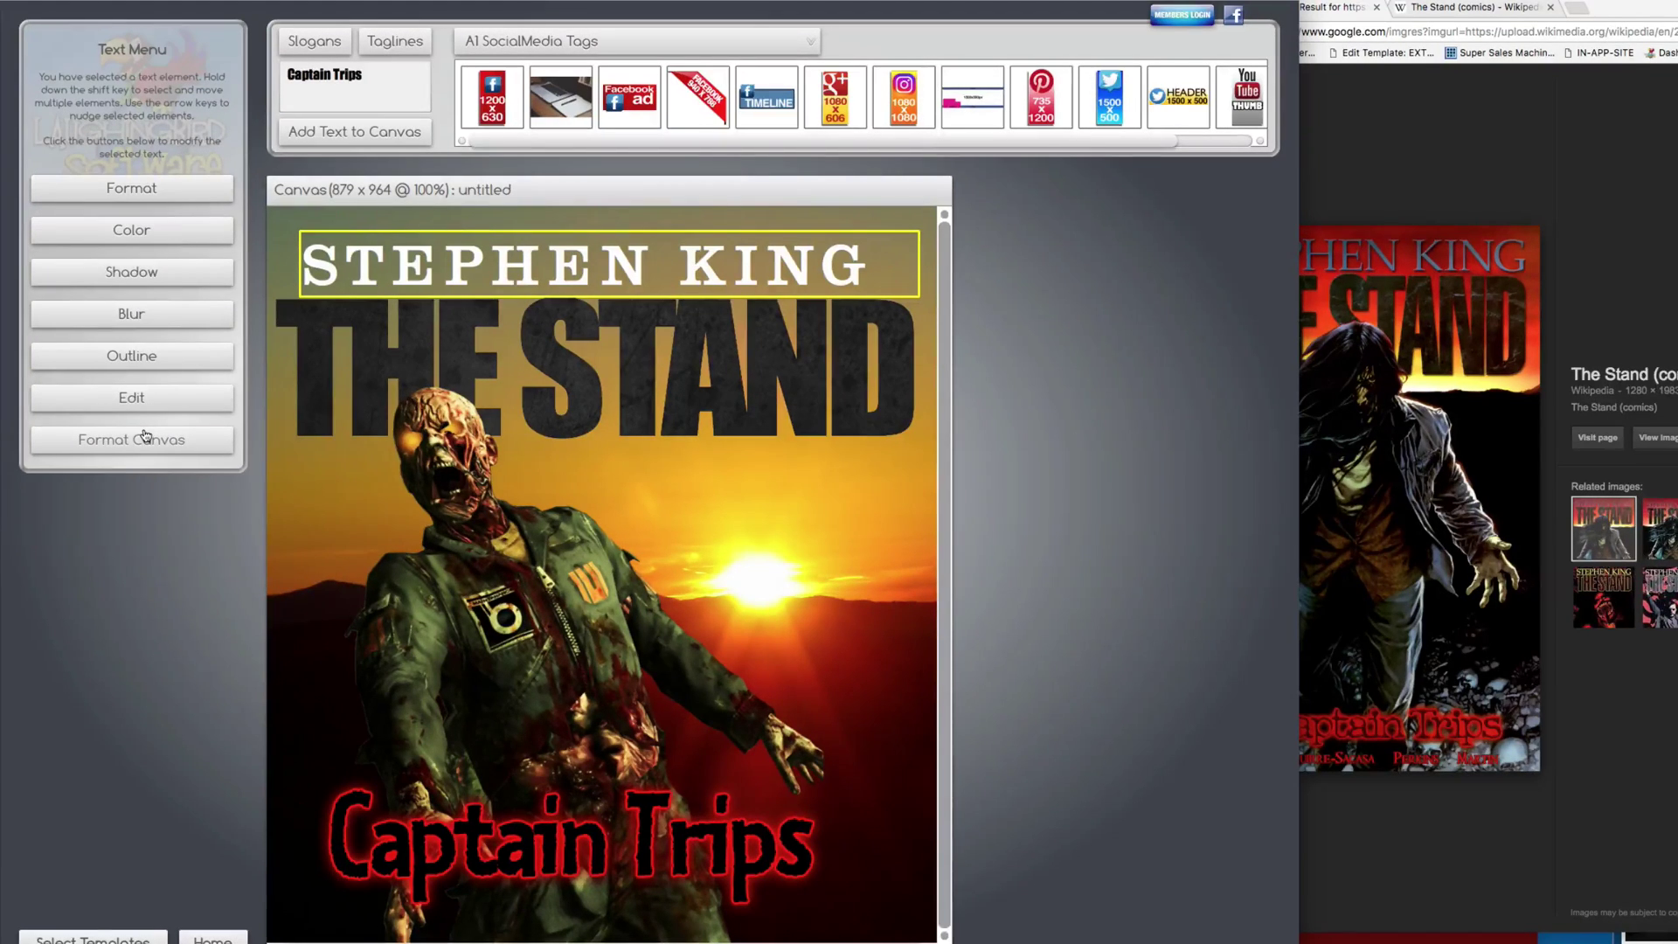
{"action": "left_click", "coordinate": [122, 230]}
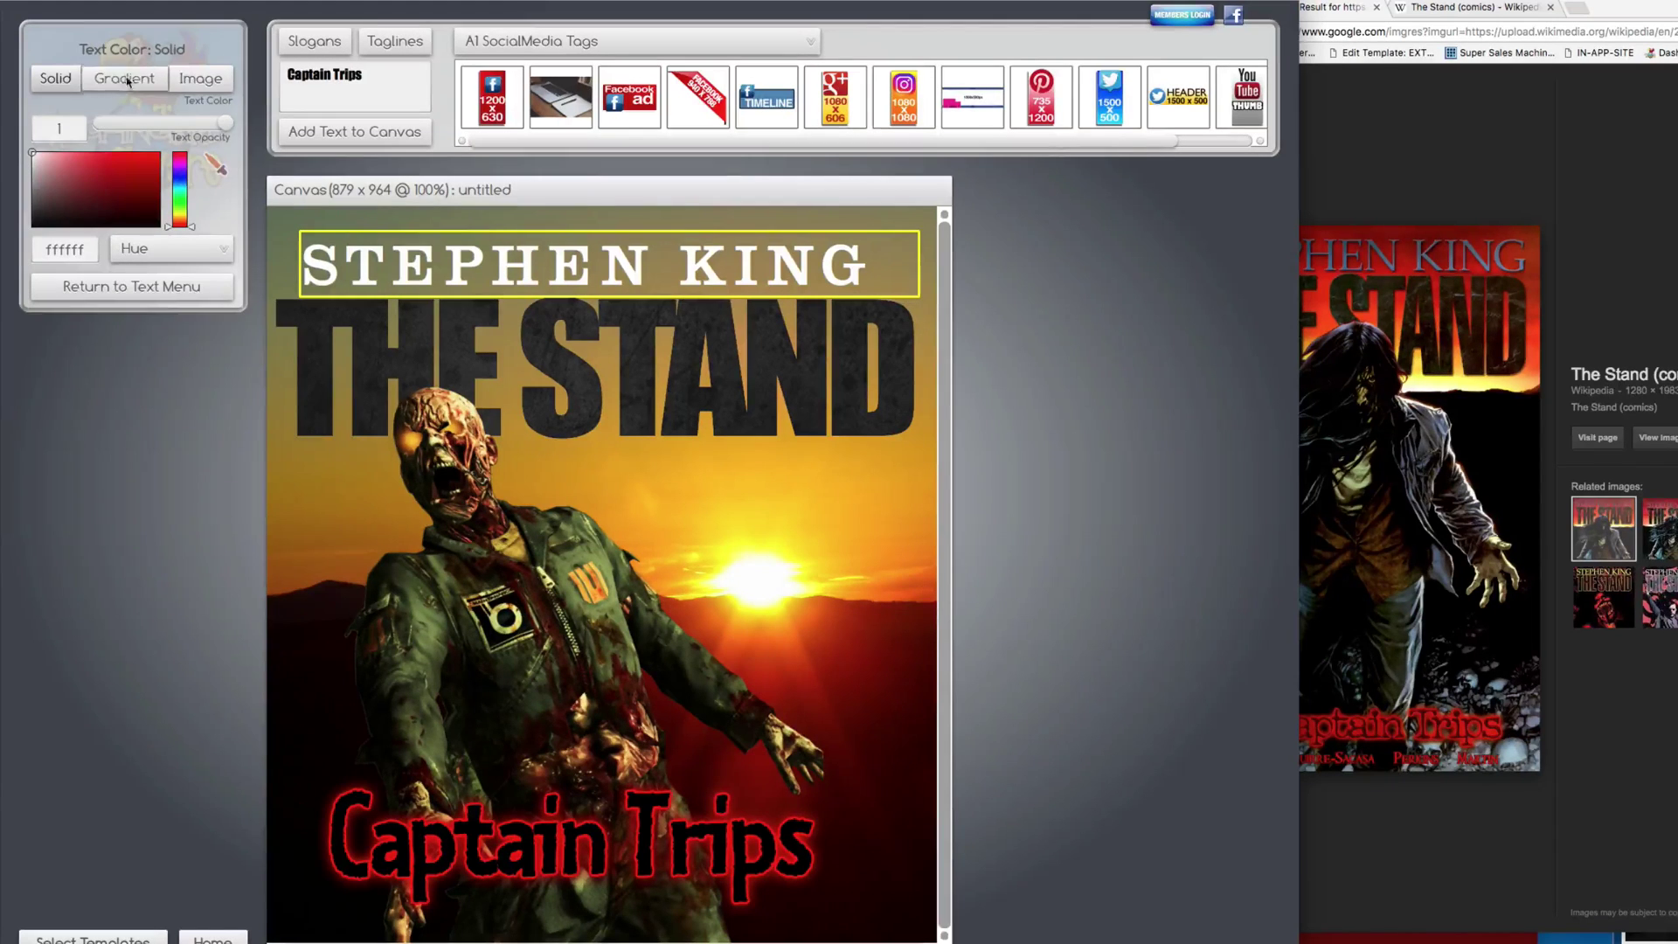
{"action": "left_click", "coordinate": [124, 79]}
{"action": "left_click", "coordinate": [46, 300]}
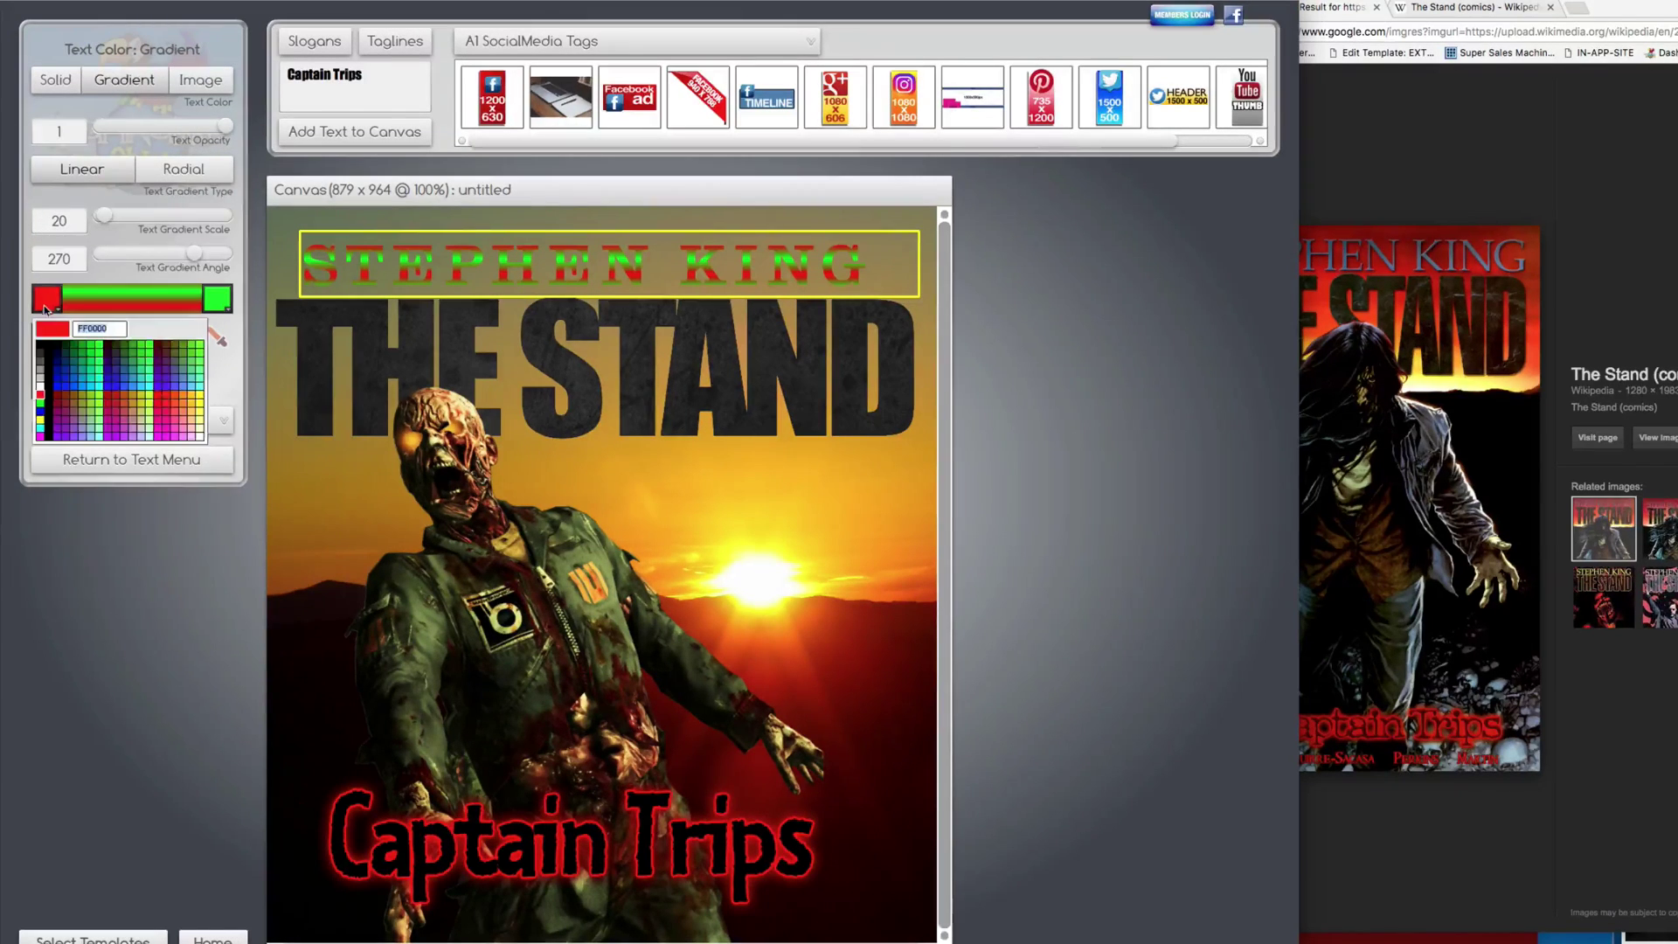
{"action": "left_click", "coordinate": [40, 366]}
{"action": "left_click", "coordinate": [218, 304]}
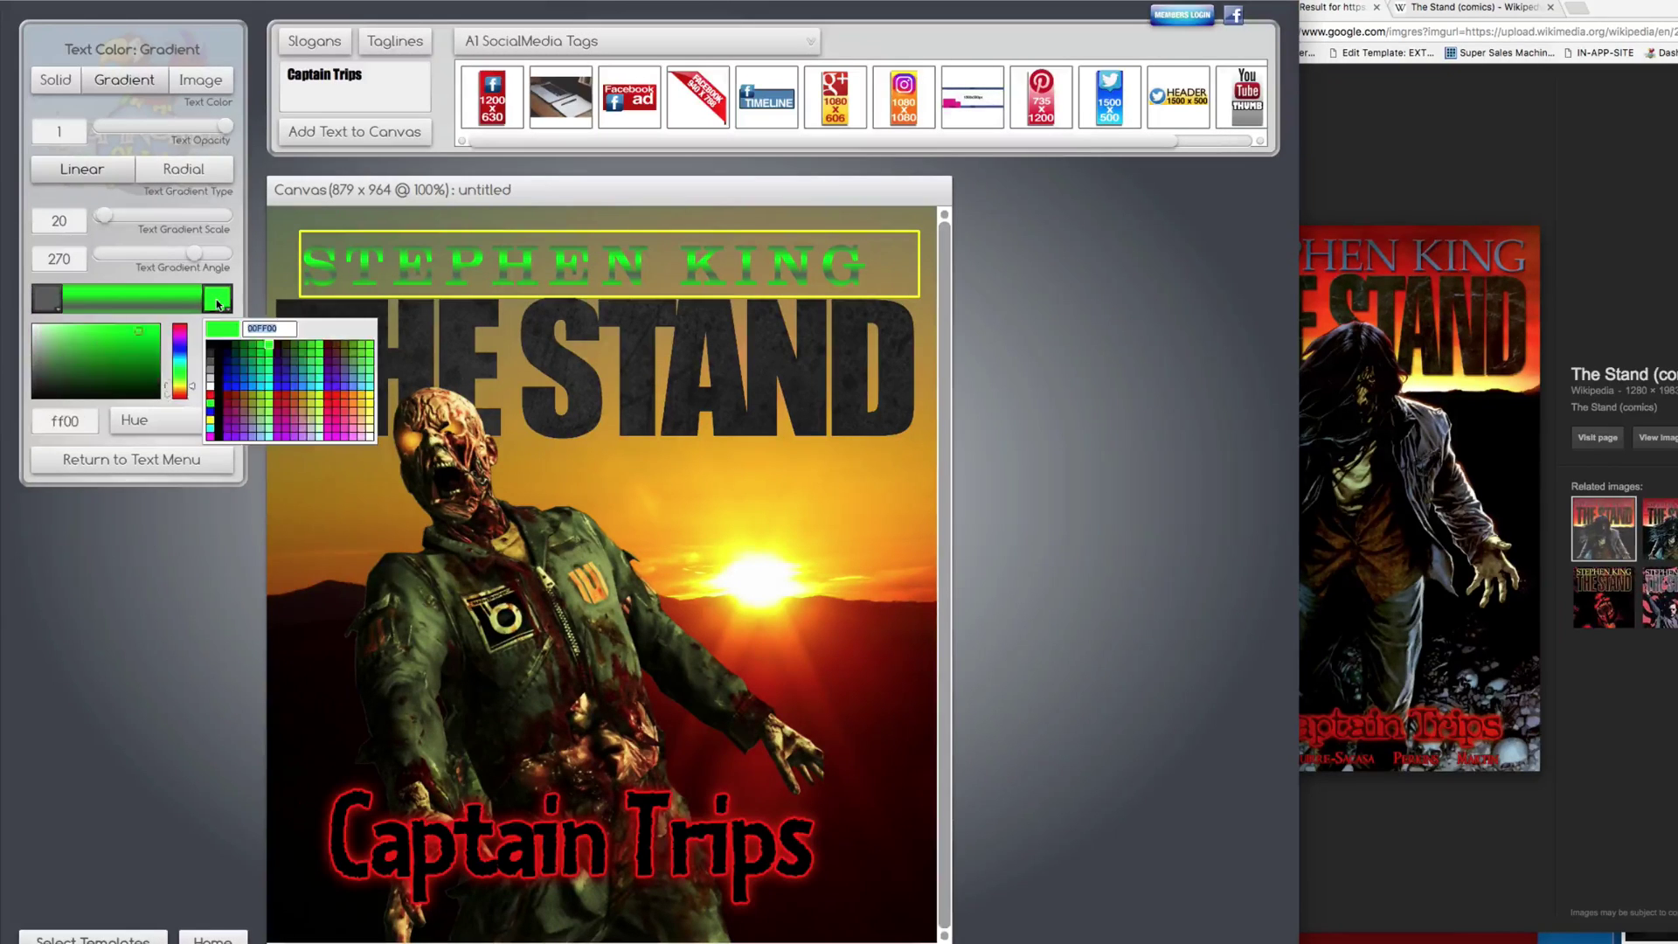
{"action": "left_click", "coordinate": [209, 383]}
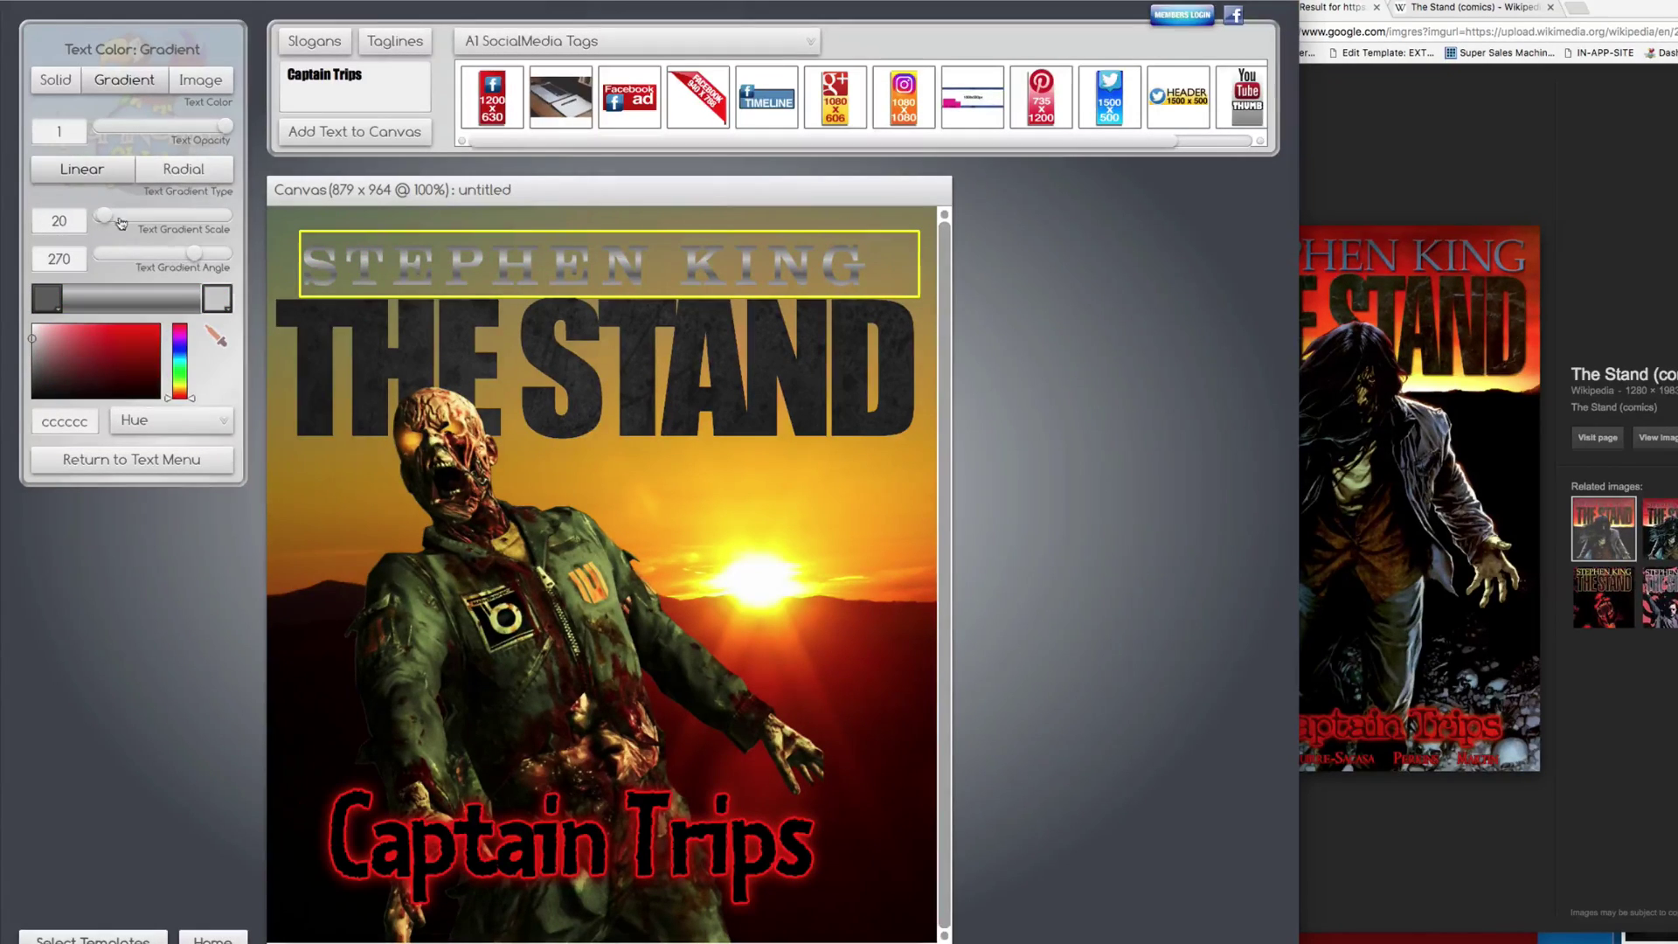
Step: Try a gradient scale of 87 and a white (ffffff) outline on the "STEPHEN KING" text, and turn the outline off
{"action": "left_click_drag", "start_coordinate": [111, 219], "coordinate": [128, 221]}
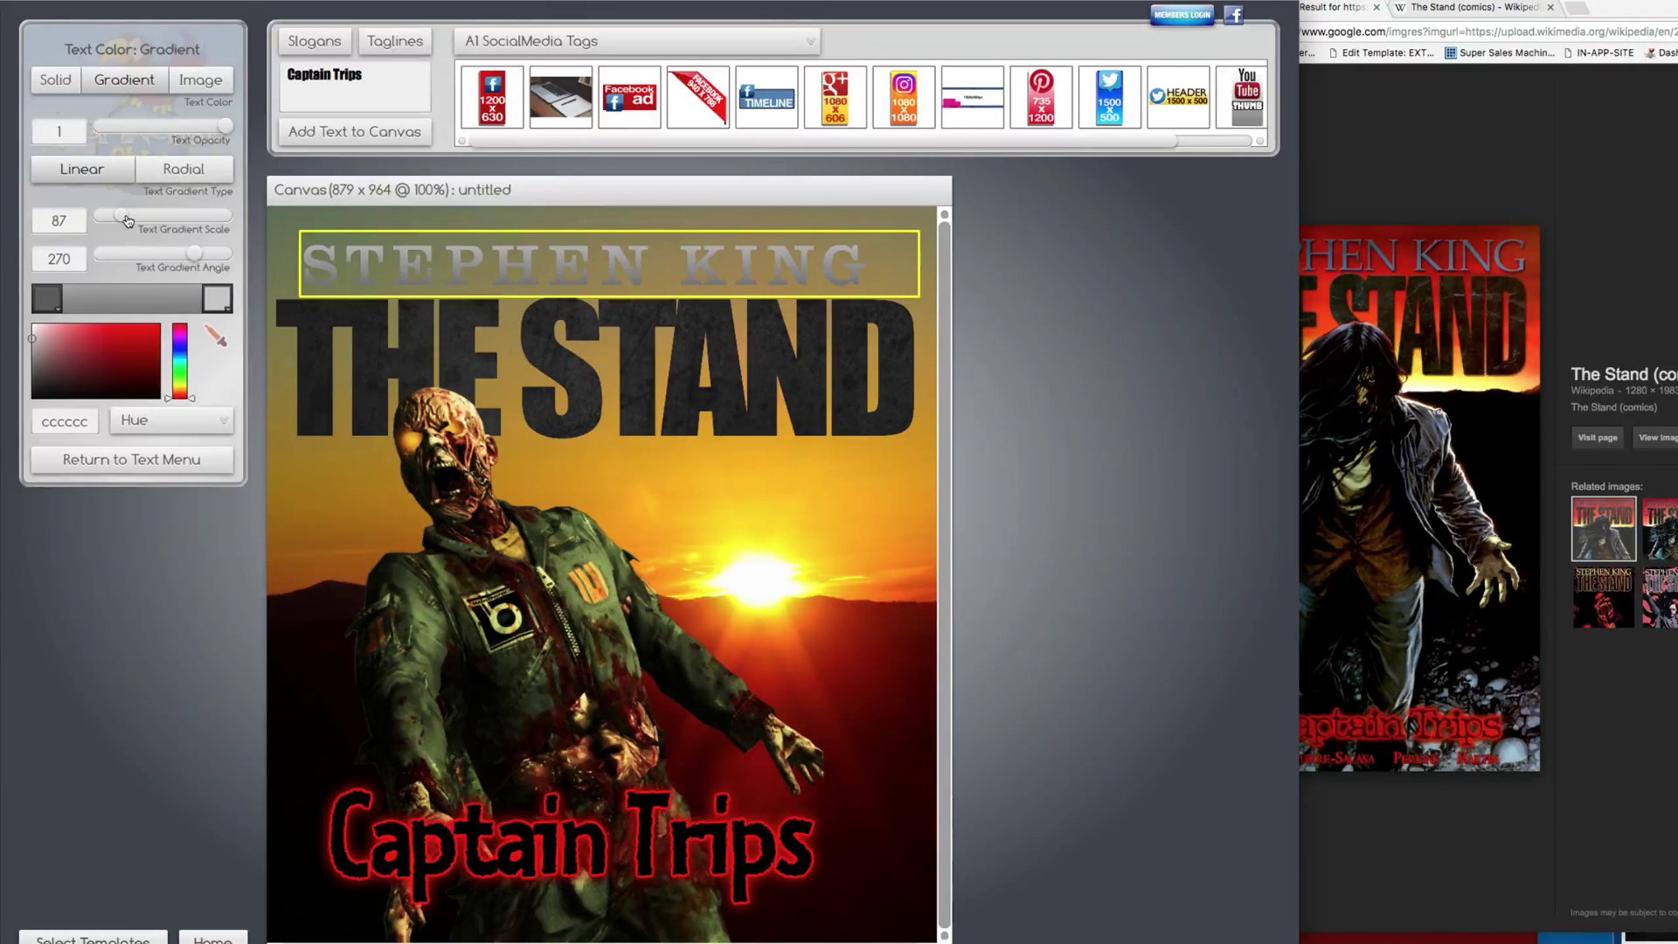
{"action": "left_click", "coordinate": [161, 459]}
{"action": "left_click", "coordinate": [144, 365]}
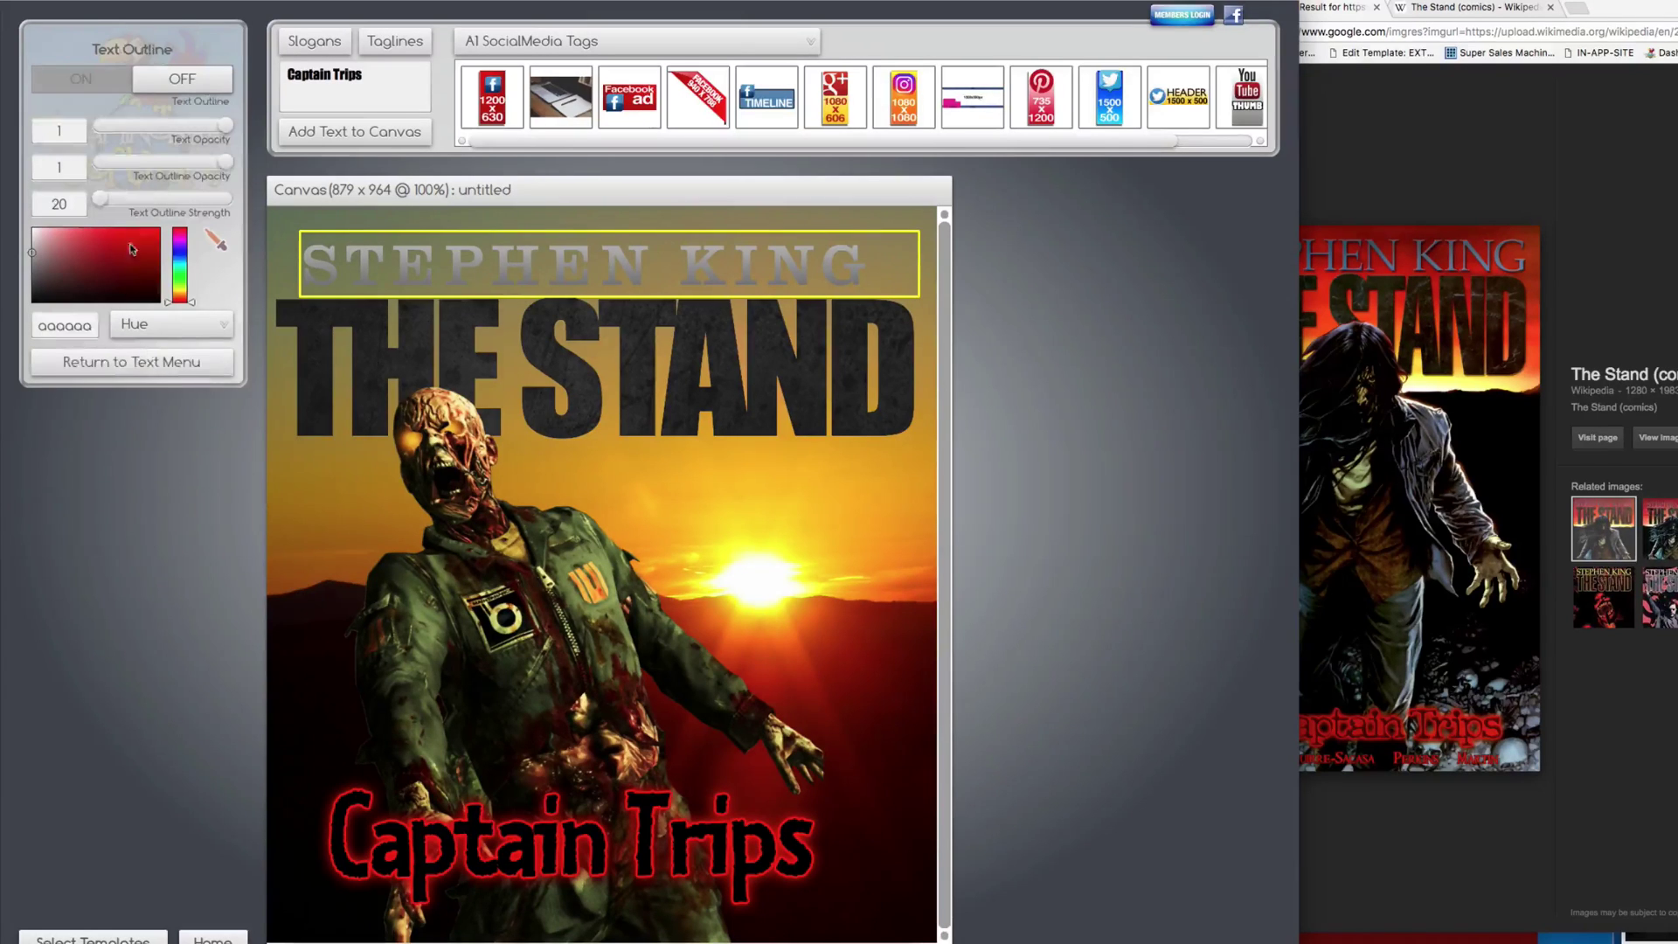
{"action": "left_click", "coordinate": [85, 83]}
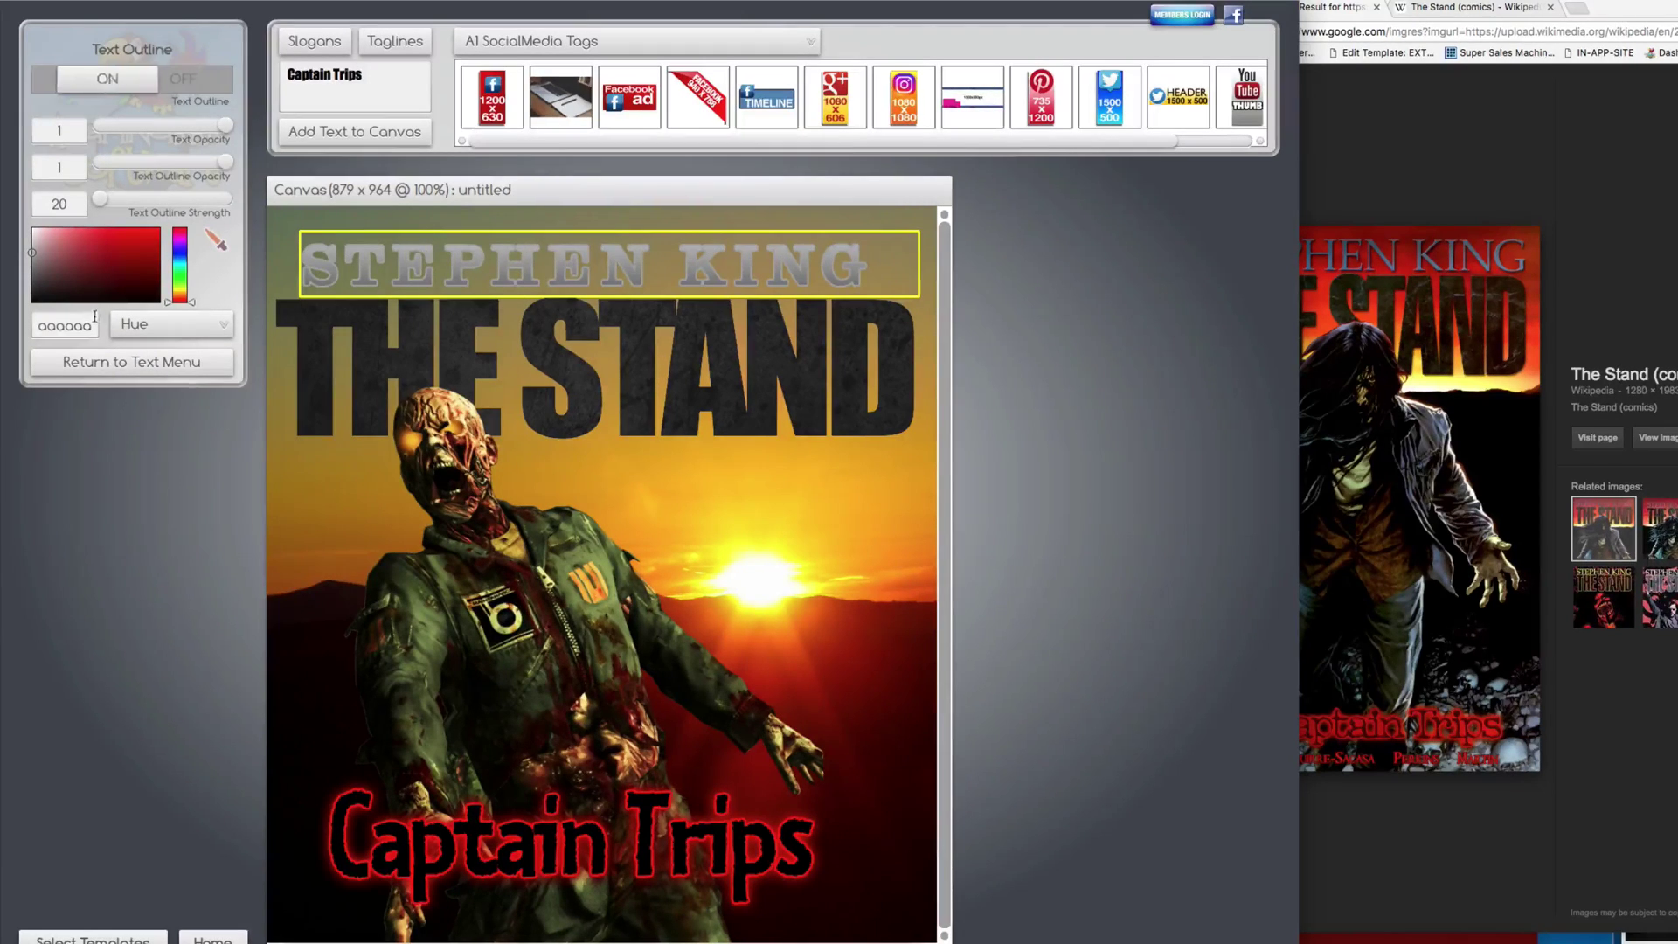
{"action": "left_click", "coordinate": [32, 229]}
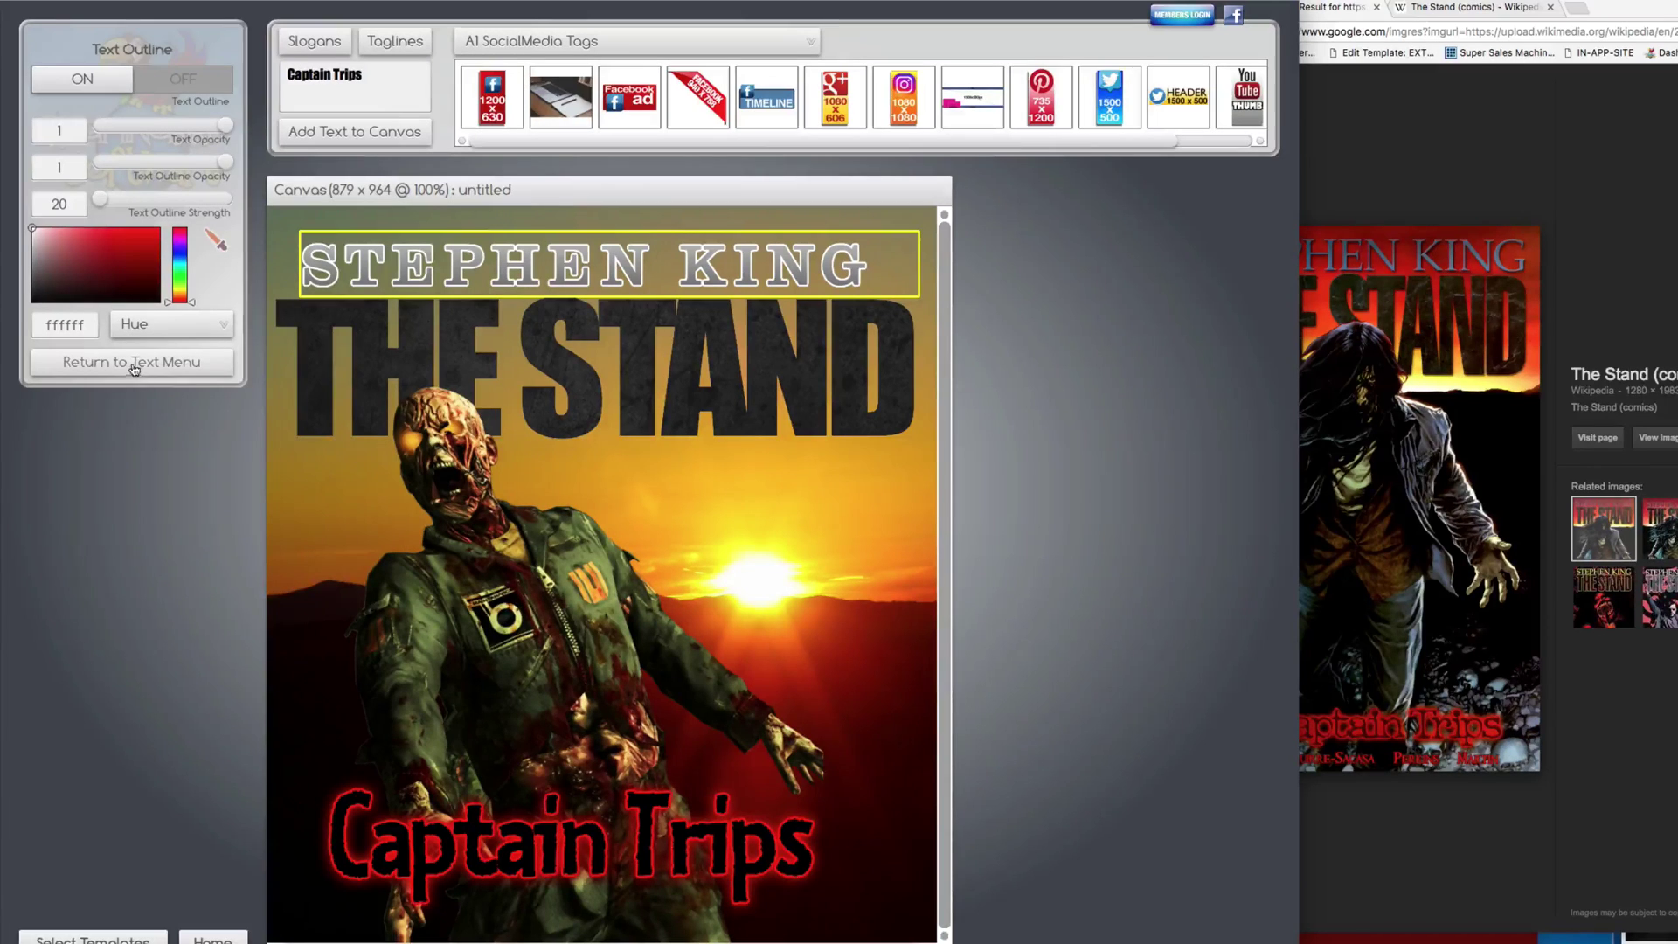
{"action": "left_click", "coordinate": [183, 79]}
{"action": "left_click", "coordinate": [140, 362]}
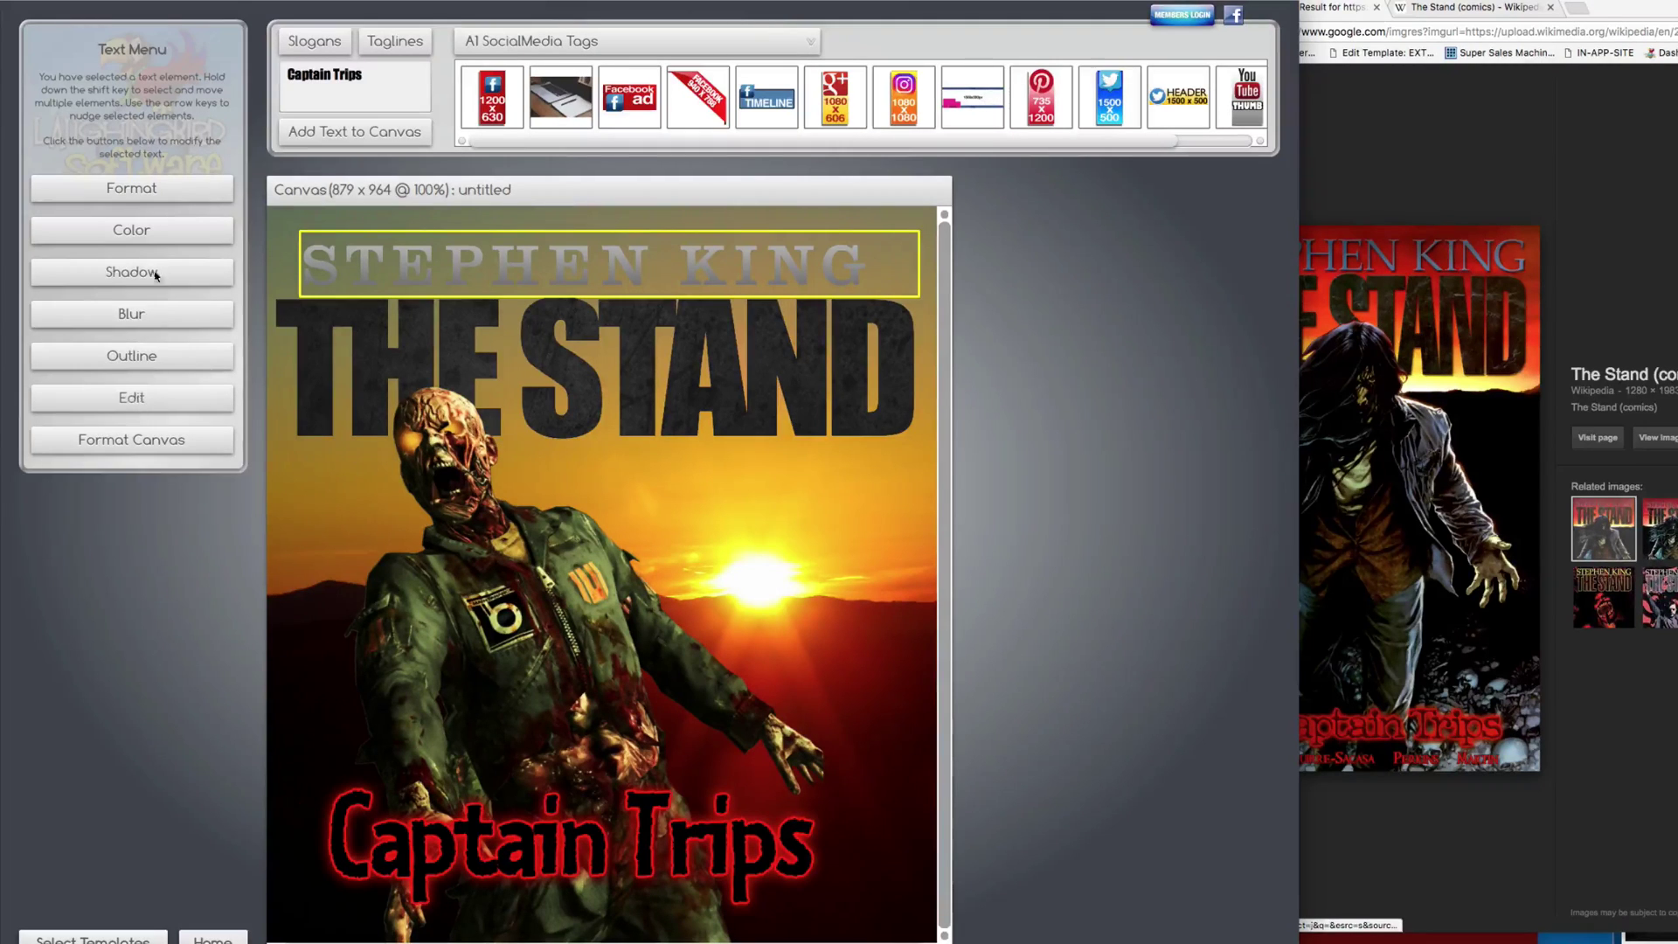
Step: Color the "STEPHEN KING" text solid white (ffffff) in place of the gradient
{"action": "left_click", "coordinate": [138, 231]}
{"action": "left_click", "coordinate": [55, 83]}
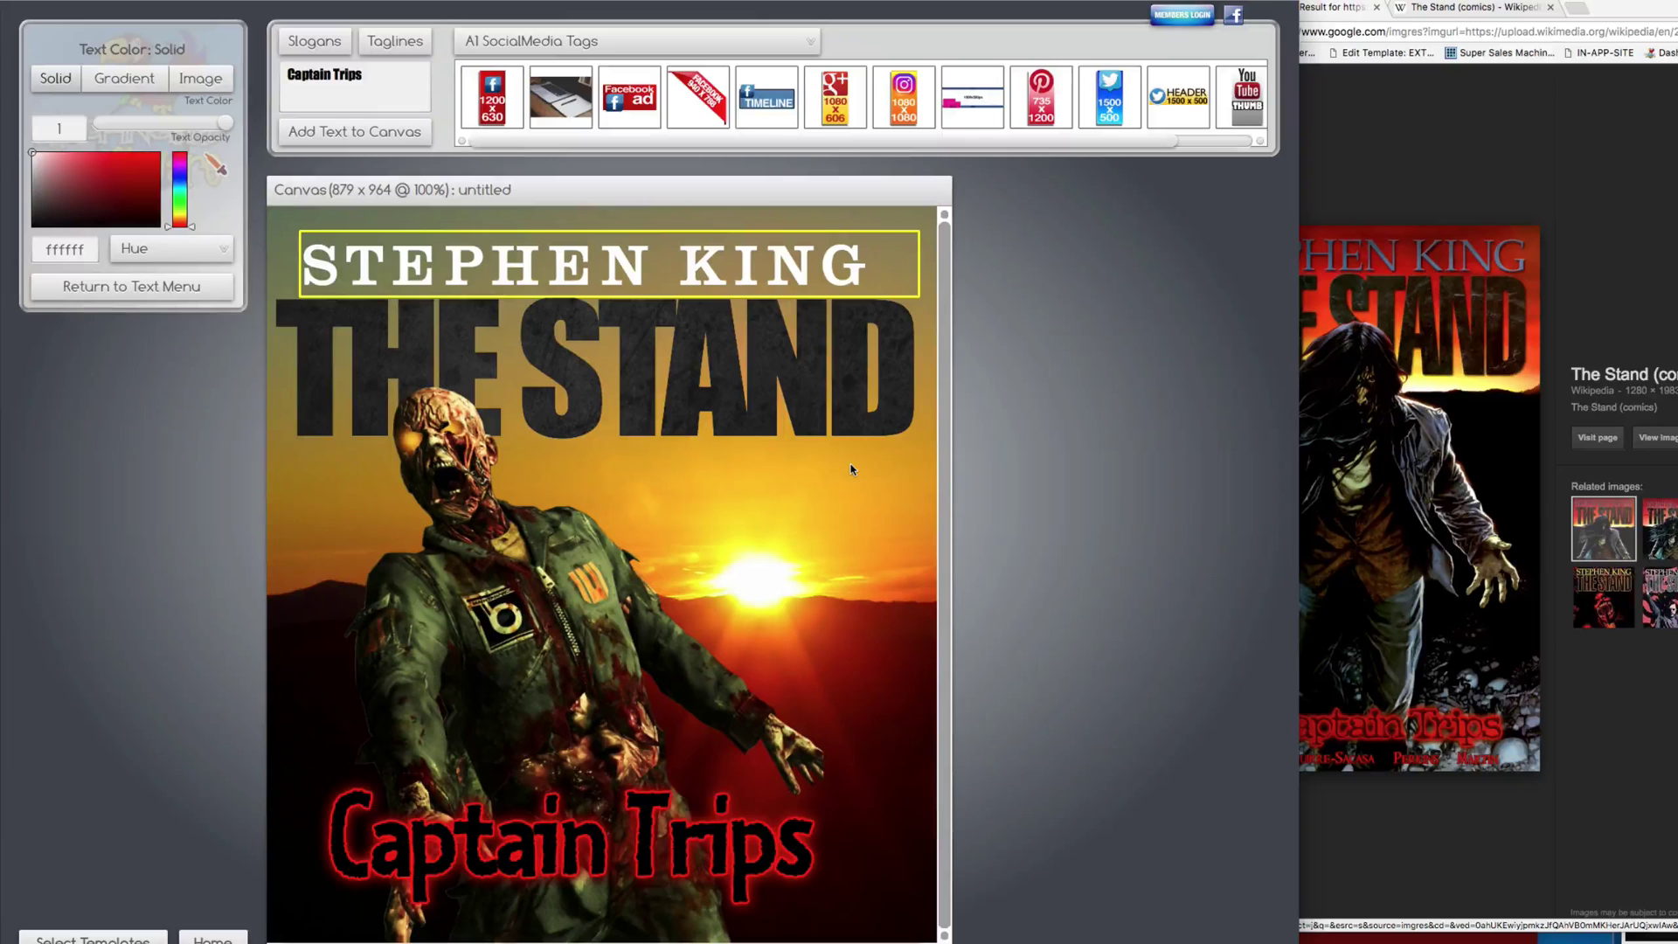
Step: Add a text shadow to "THE STAND" with angle 135, blur radius 3, shadow opacity 0.17 and distance 11
{"action": "left_click", "coordinate": [811, 407]}
{"action": "left_click", "coordinate": [107, 449]}
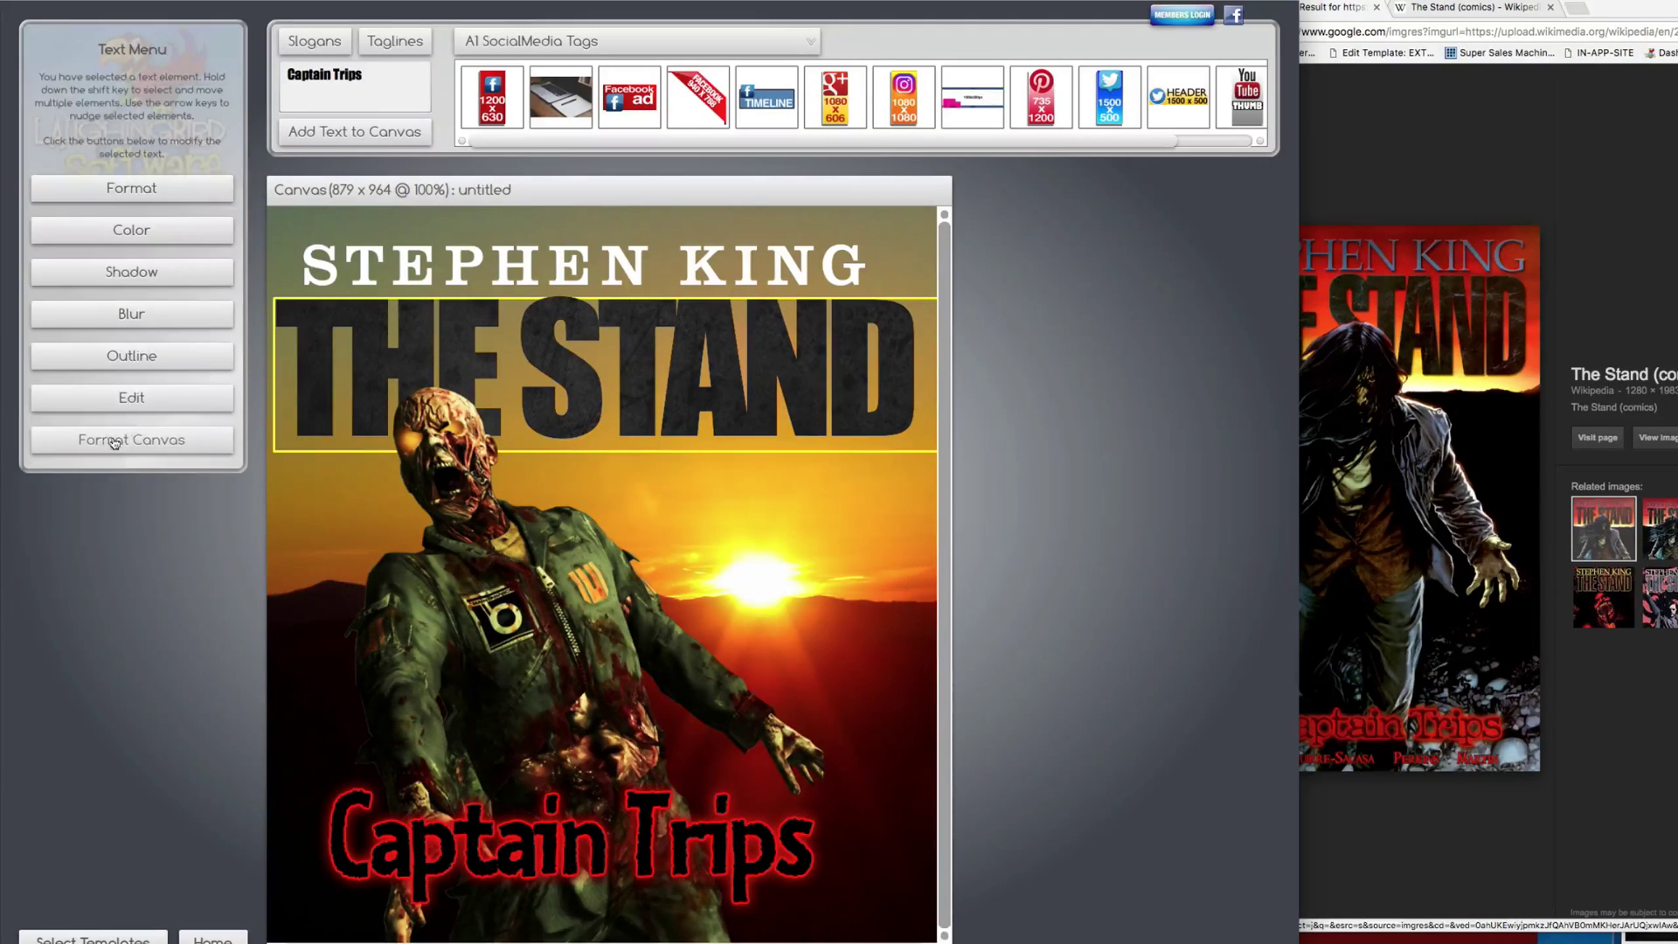
{"action": "left_click", "coordinate": [115, 270]}
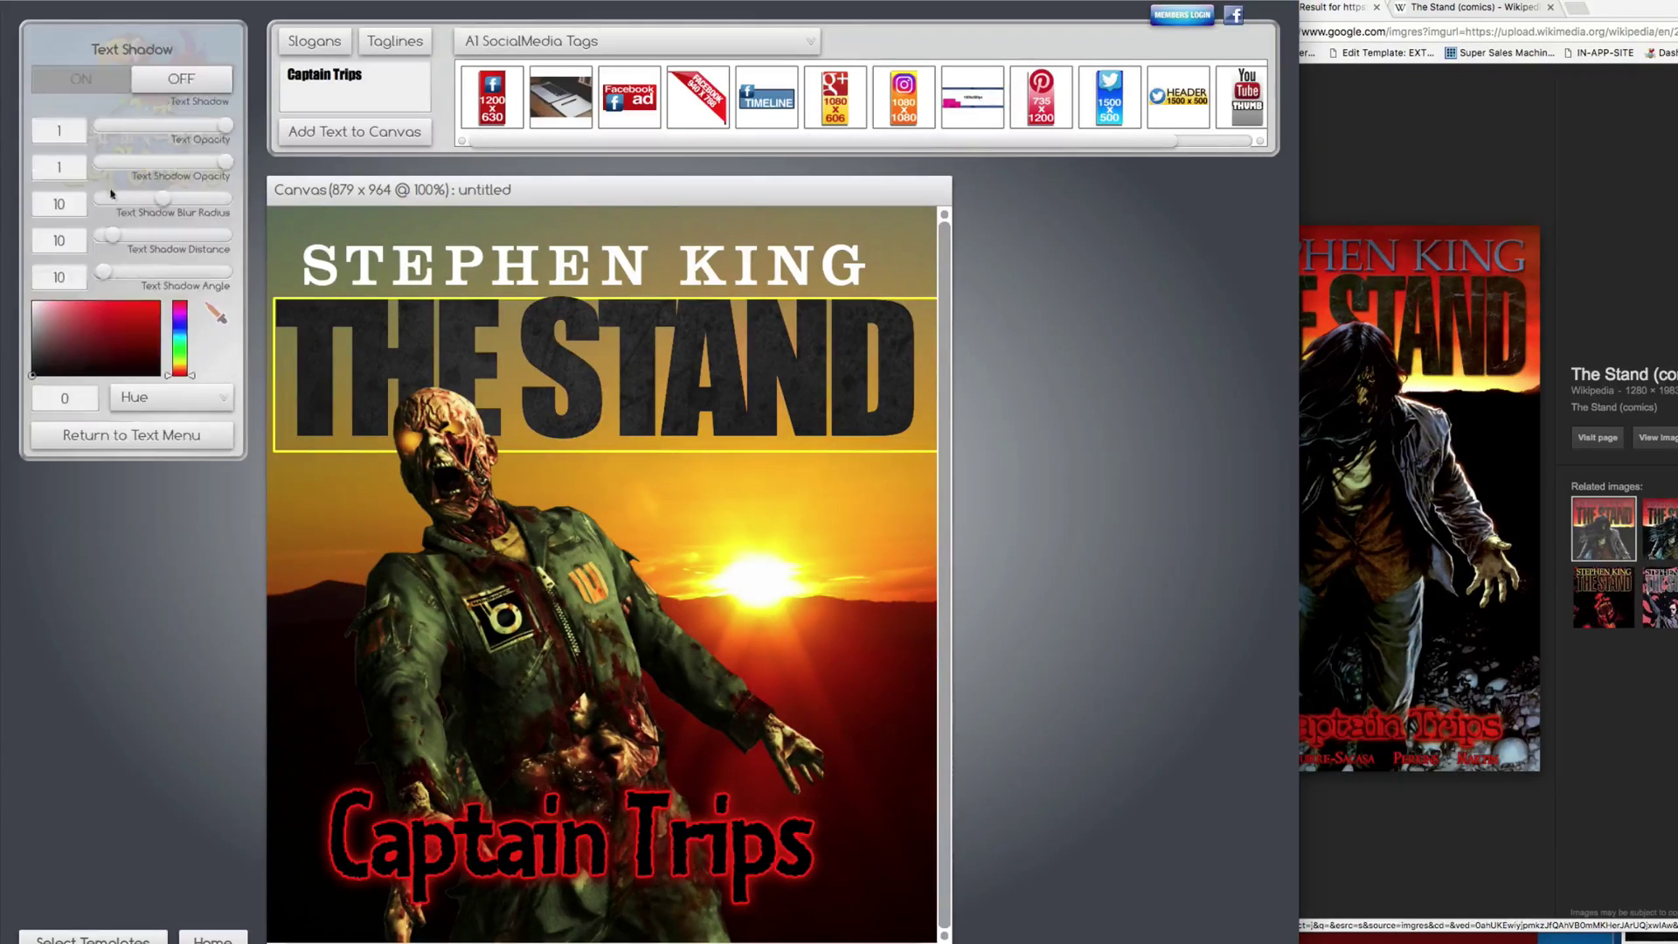
{"action": "left_click", "coordinate": [101, 89]}
{"action": "left_click_drag", "start_coordinate": [103, 272], "coordinate": [147, 274]}
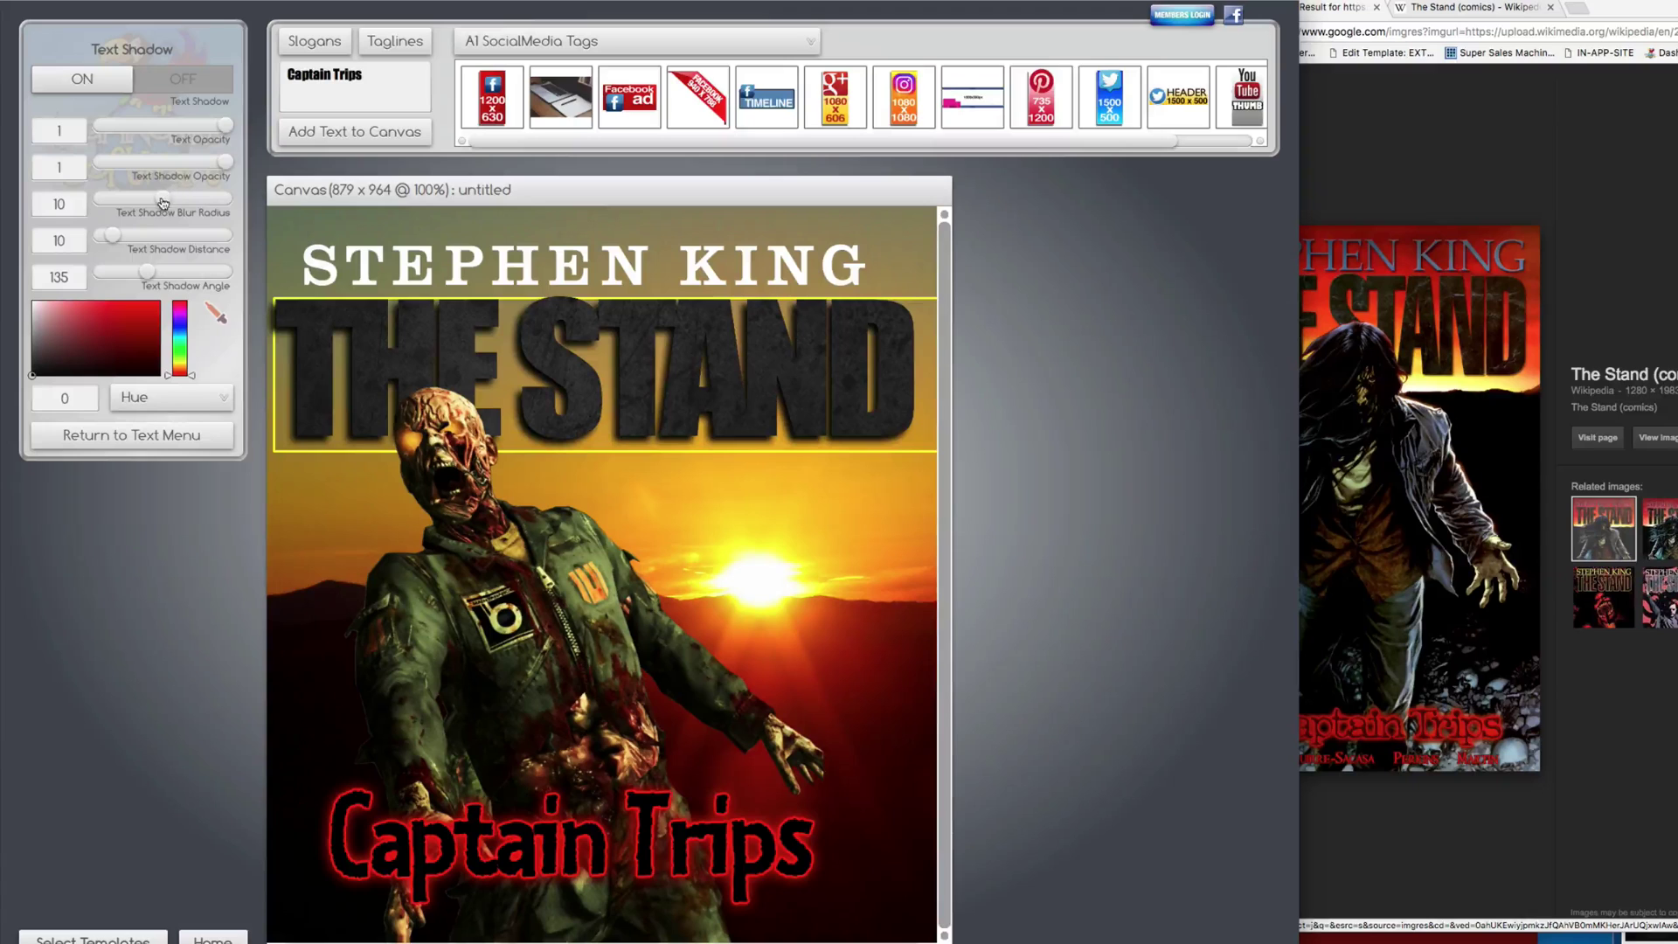
{"action": "left_click_drag", "start_coordinate": [163, 198], "coordinate": [121, 197]}
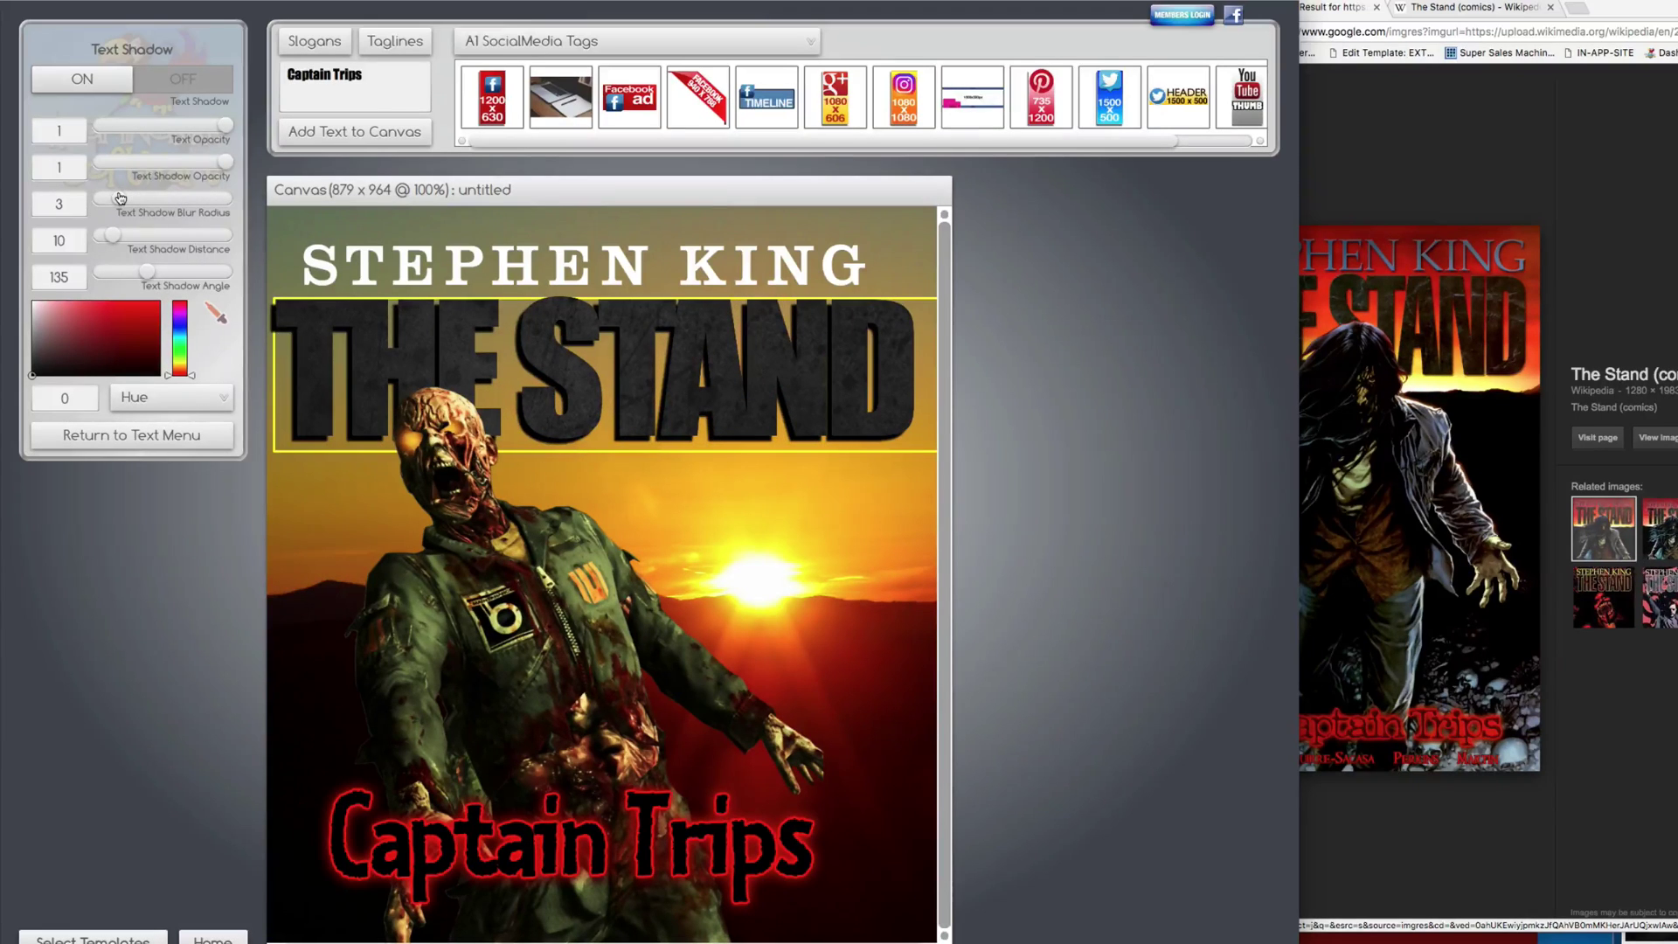
{"action": "left_click_drag", "start_coordinate": [225, 163], "coordinate": [121, 158]}
{"action": "left_click_drag", "start_coordinate": [113, 235], "coordinate": [114, 234]}
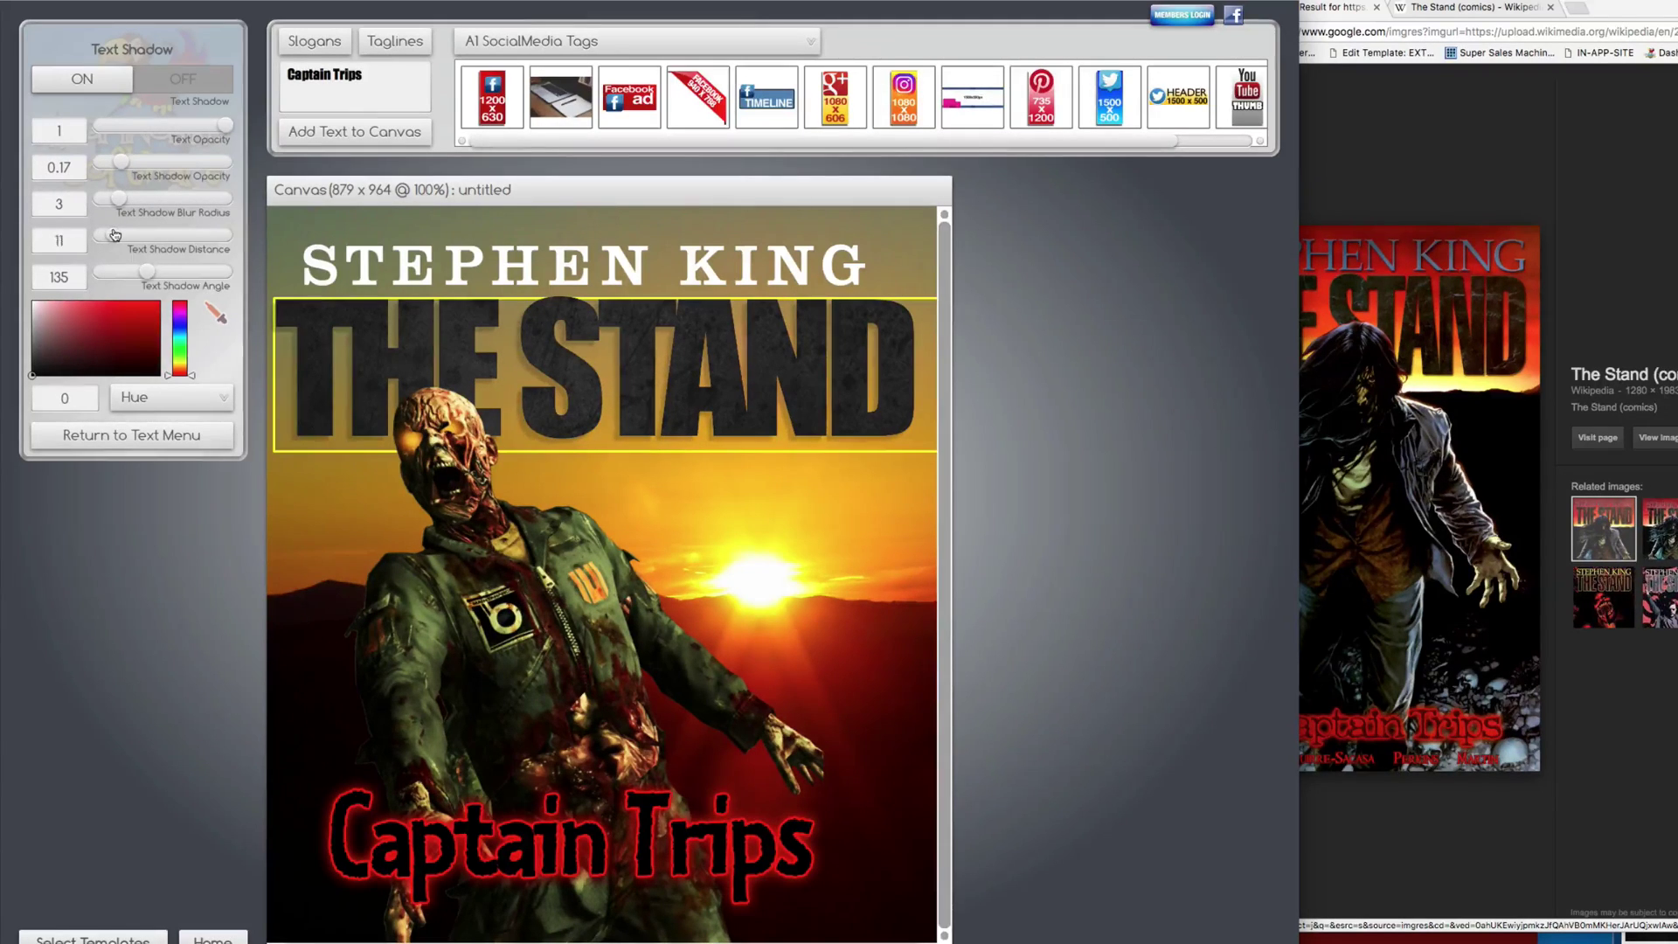
{"action": "left_click", "coordinate": [825, 553]}
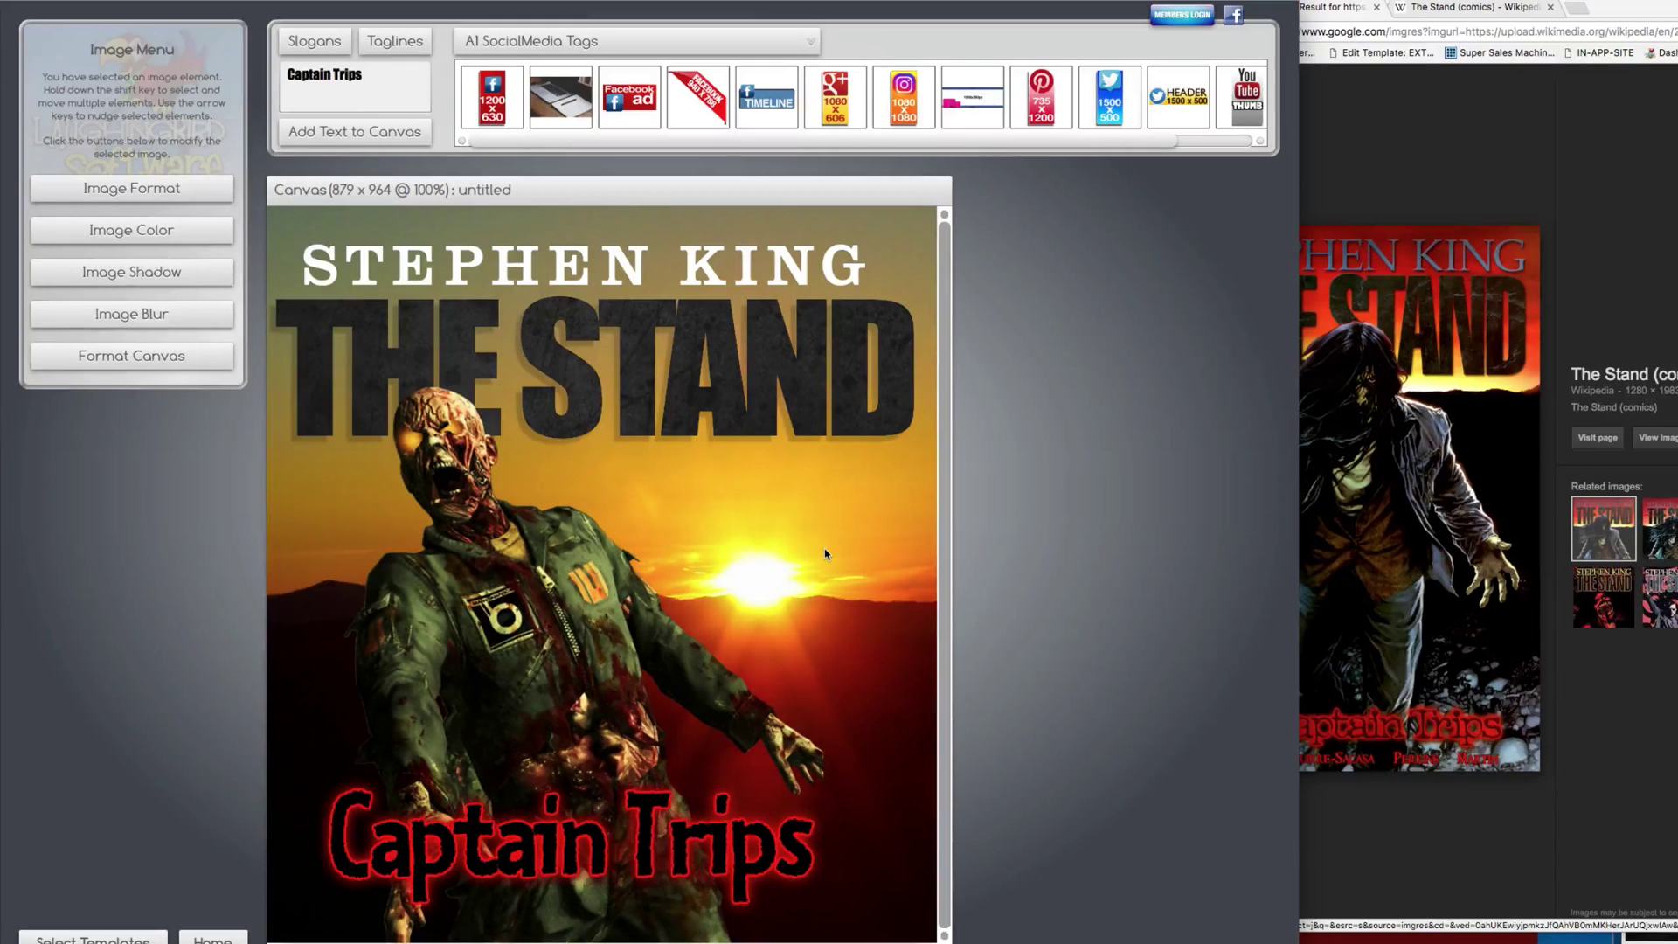
Step: Add a light gray (d0d0d0) outline to the "THE STAND" text with outline opacity 0.467
{"action": "left_click", "coordinate": [771, 360]}
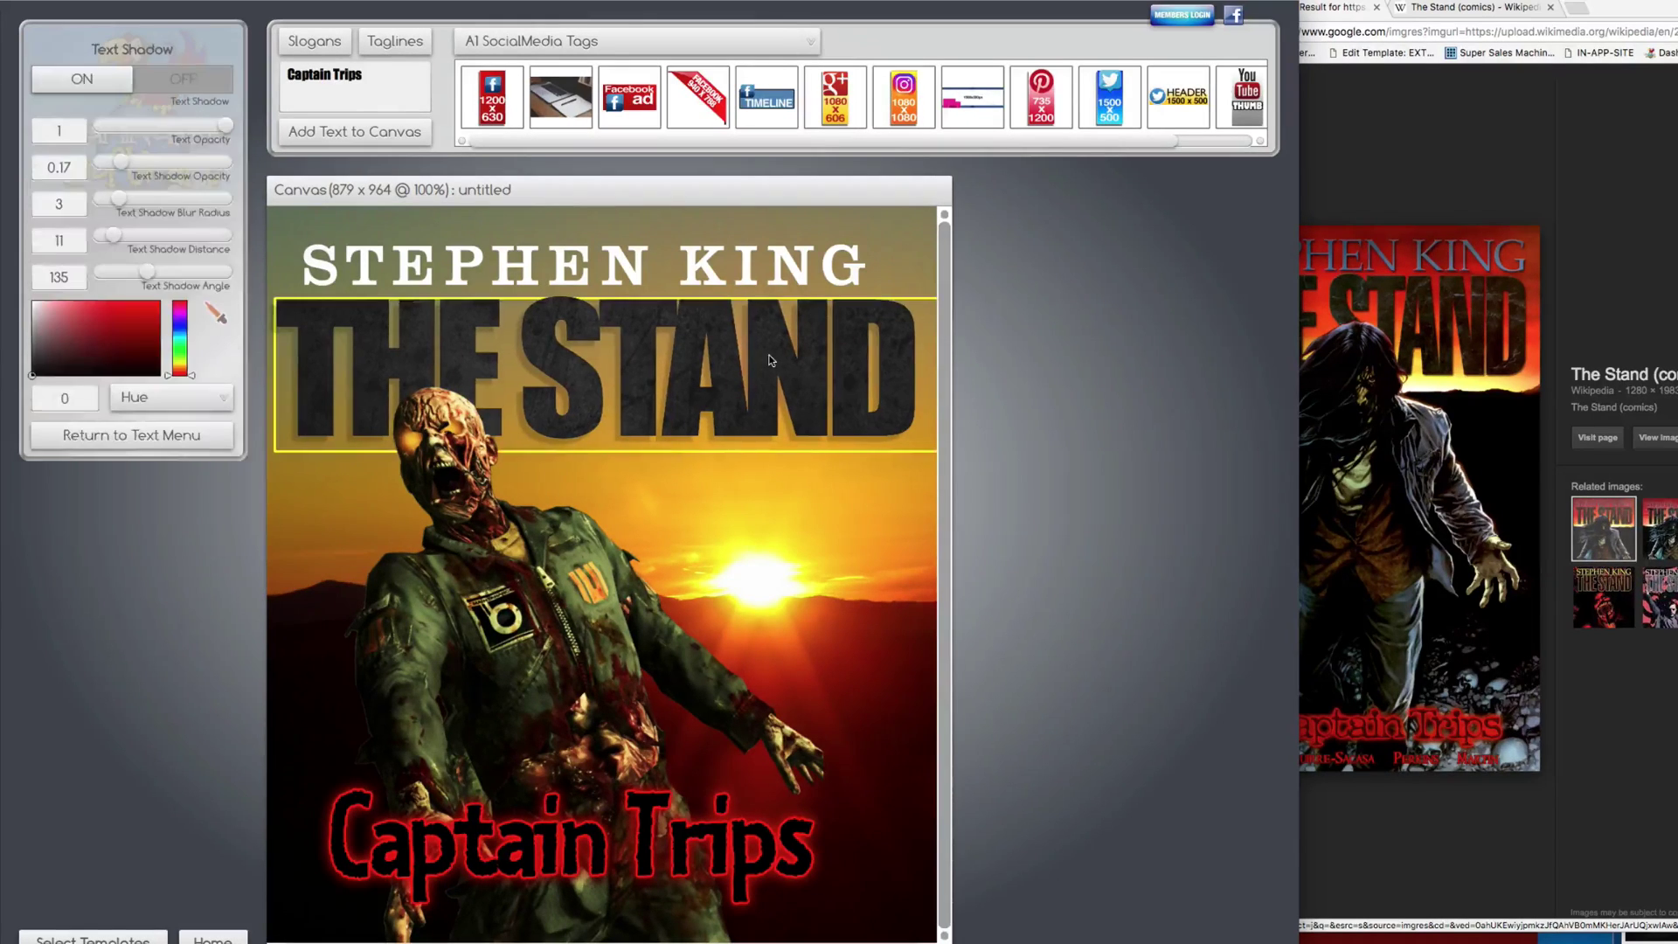
{"action": "left_click", "coordinate": [142, 430]}
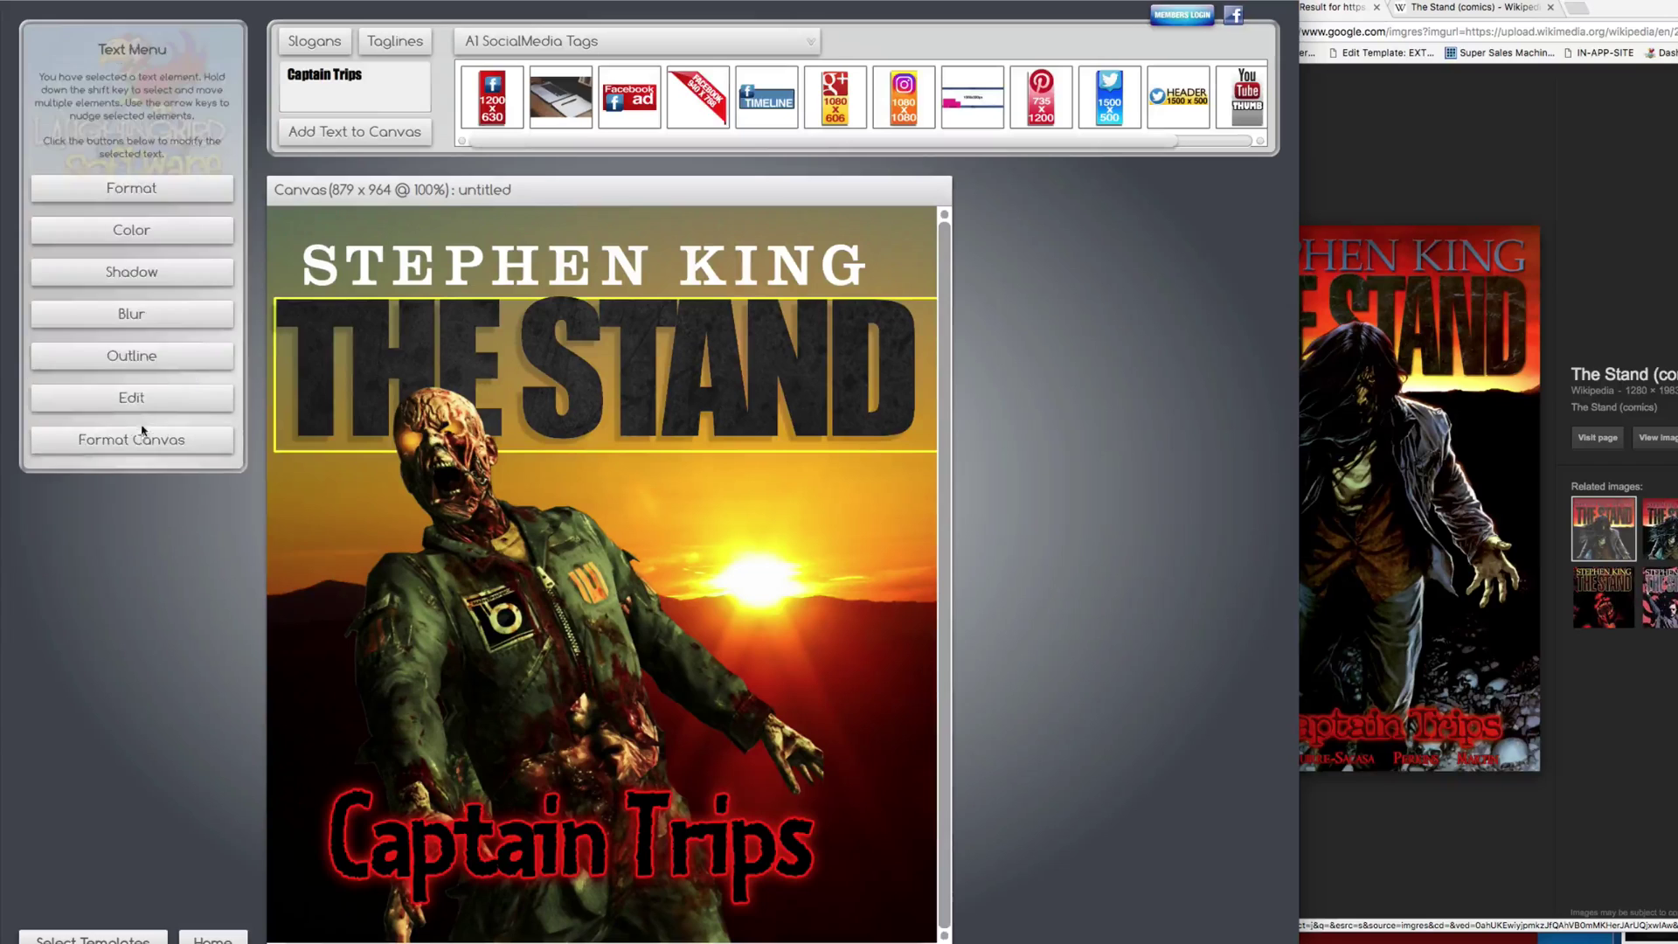
{"action": "left_click", "coordinate": [138, 356]}
{"action": "left_click", "coordinate": [103, 83]}
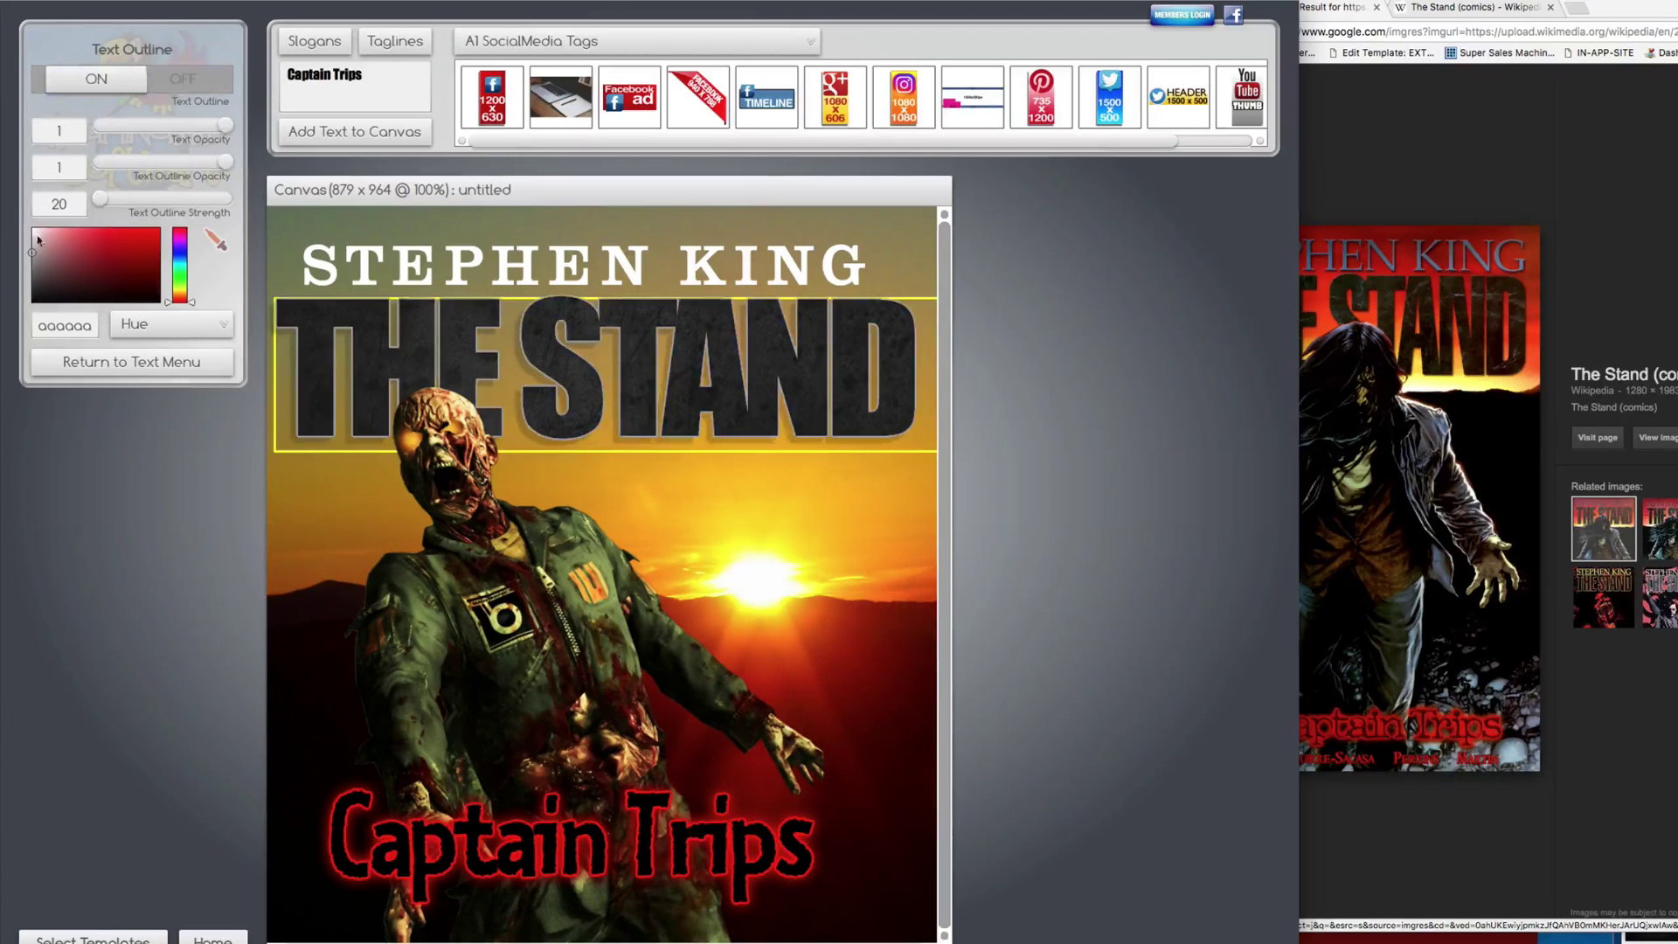
{"action": "left_click", "coordinate": [30, 279]}
{"action": "left_click_drag", "start_coordinate": [30, 278], "coordinate": [17, 245]}
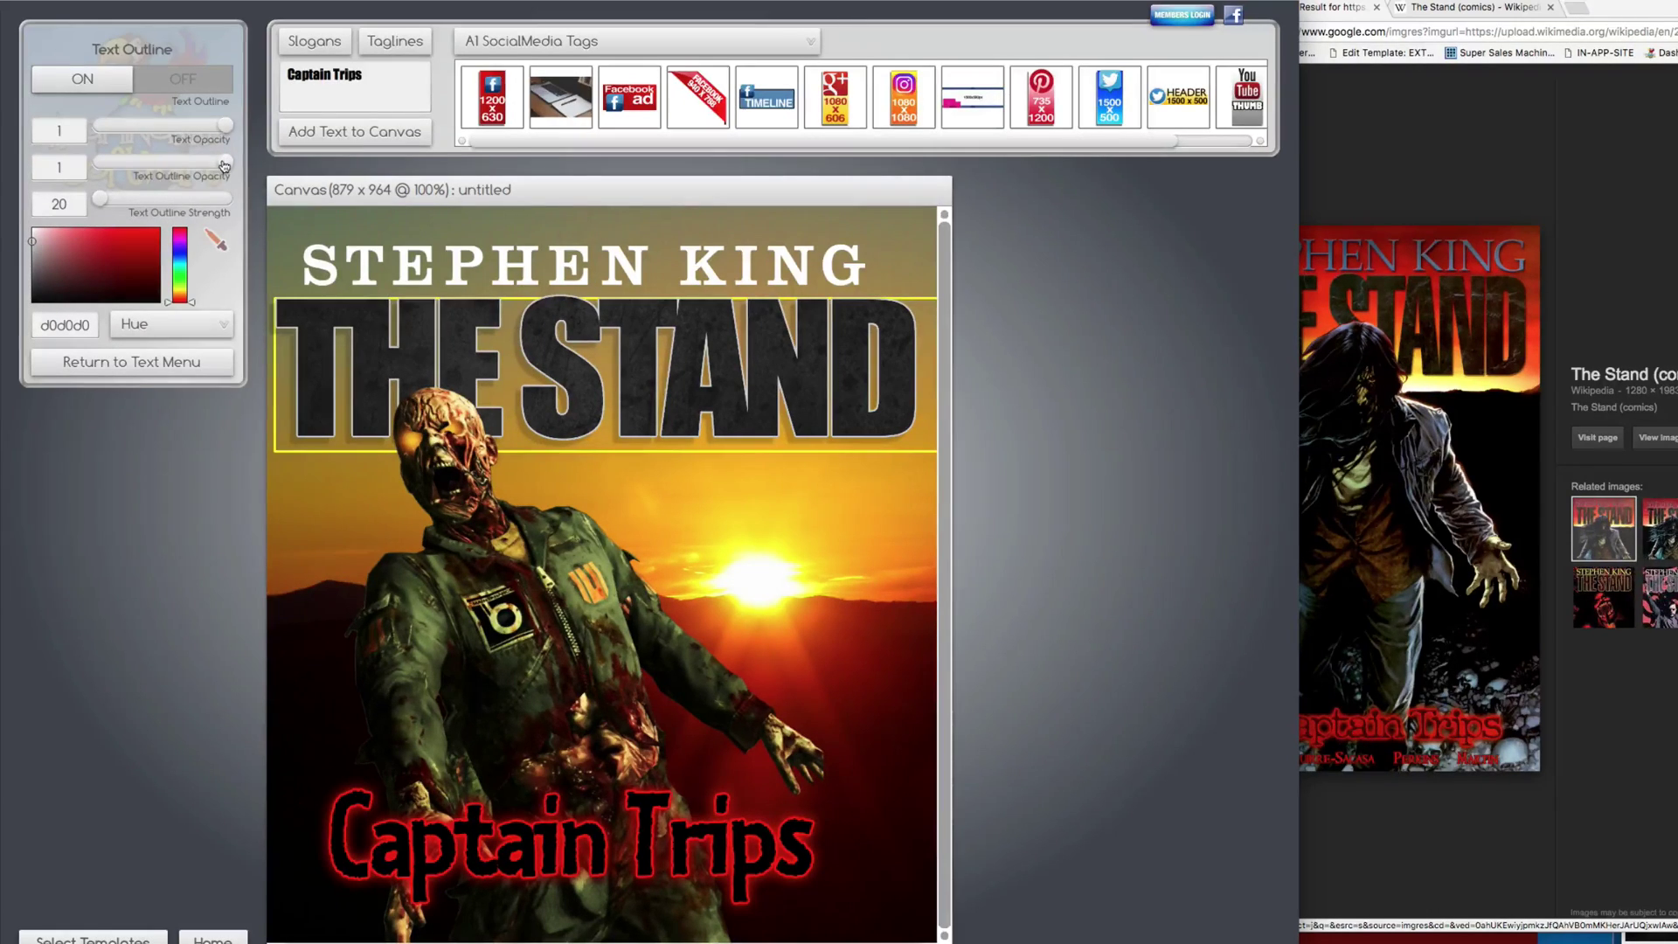
{"action": "left_click_drag", "start_coordinate": [225, 166], "coordinate": [159, 166]}
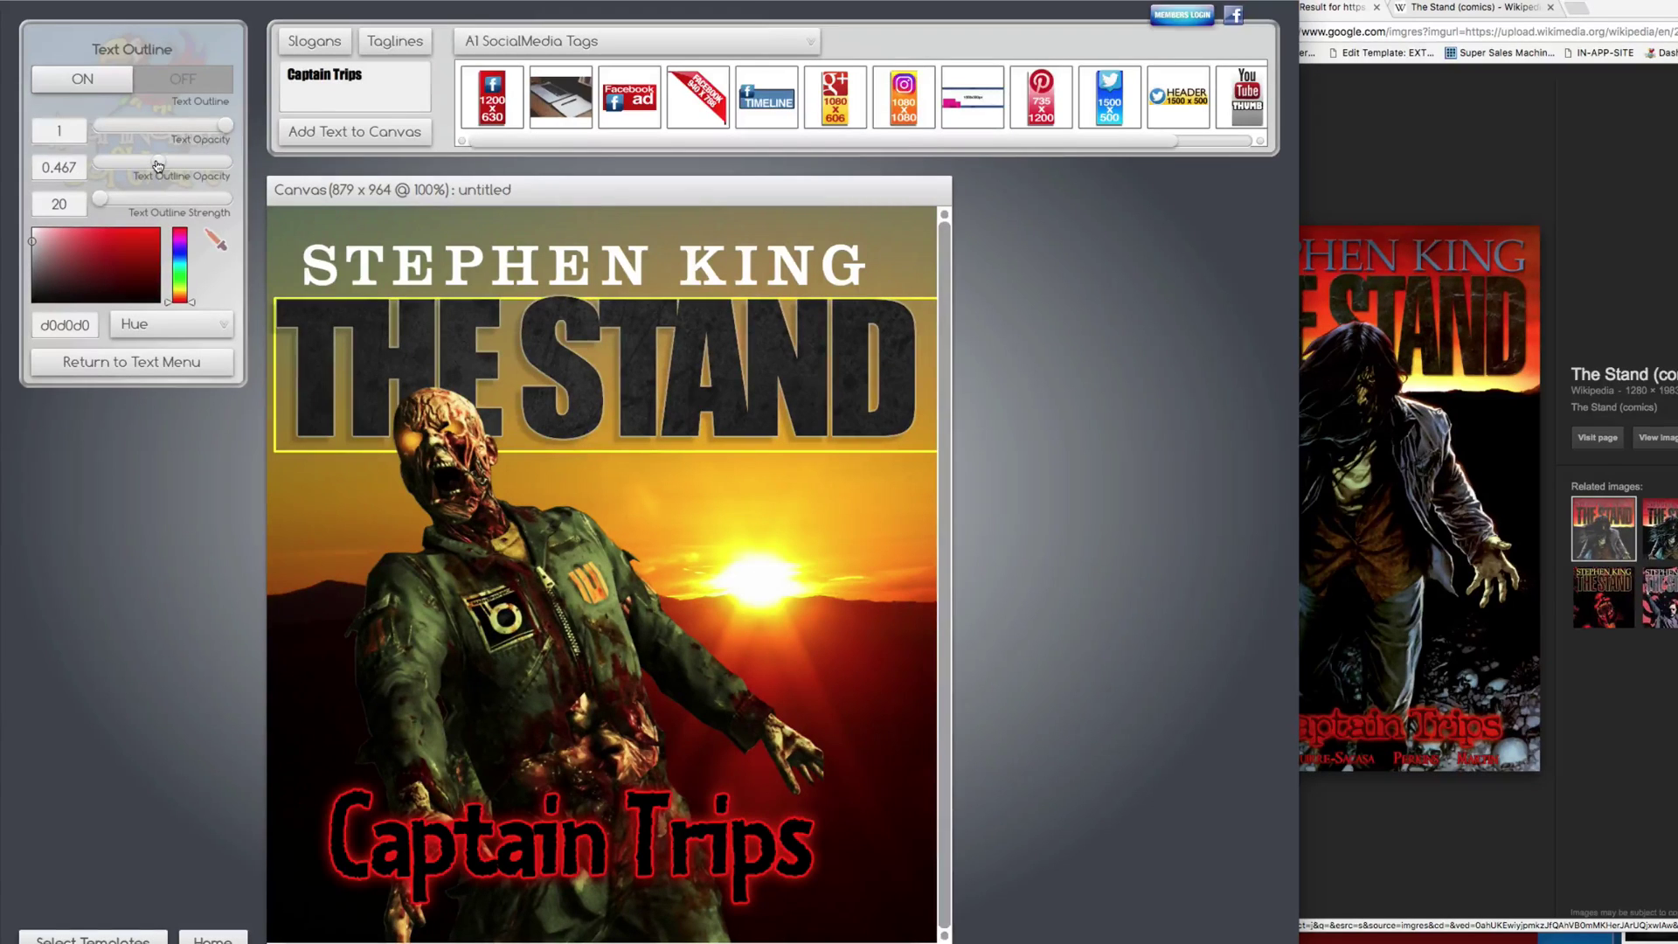
{"action": "left_click", "coordinate": [836, 567]}
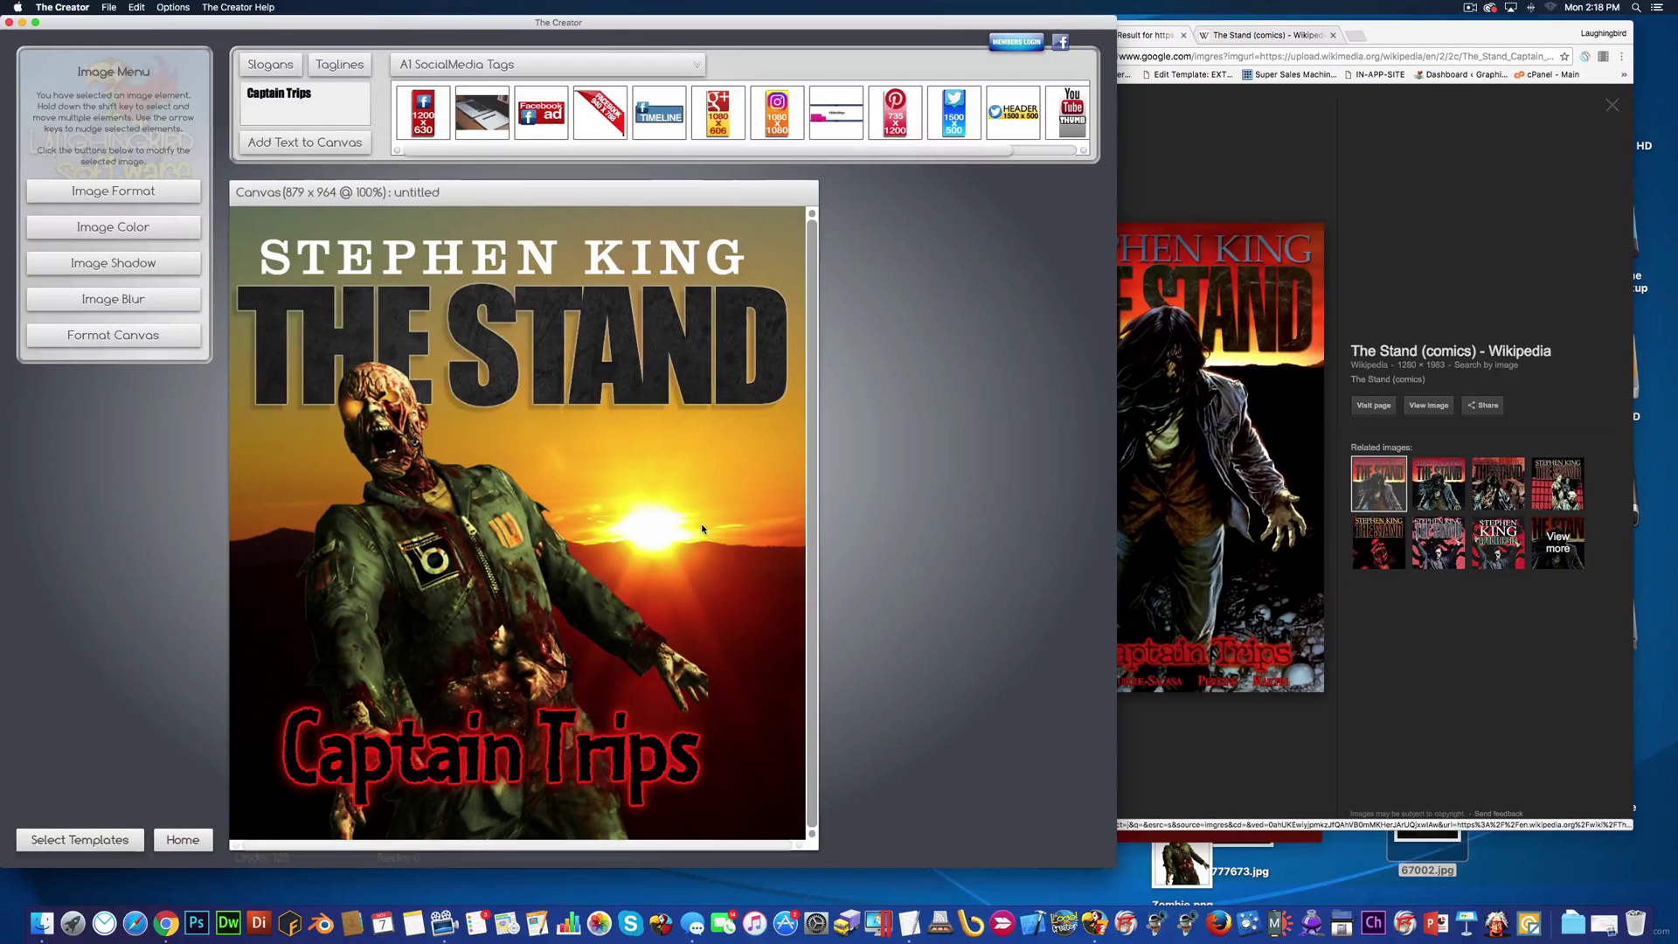
Step: Export the cover as a PNG named ComicCover_TheStand to the desktop and view the exported image
{"action": "left_click", "coordinate": [108, 8]}
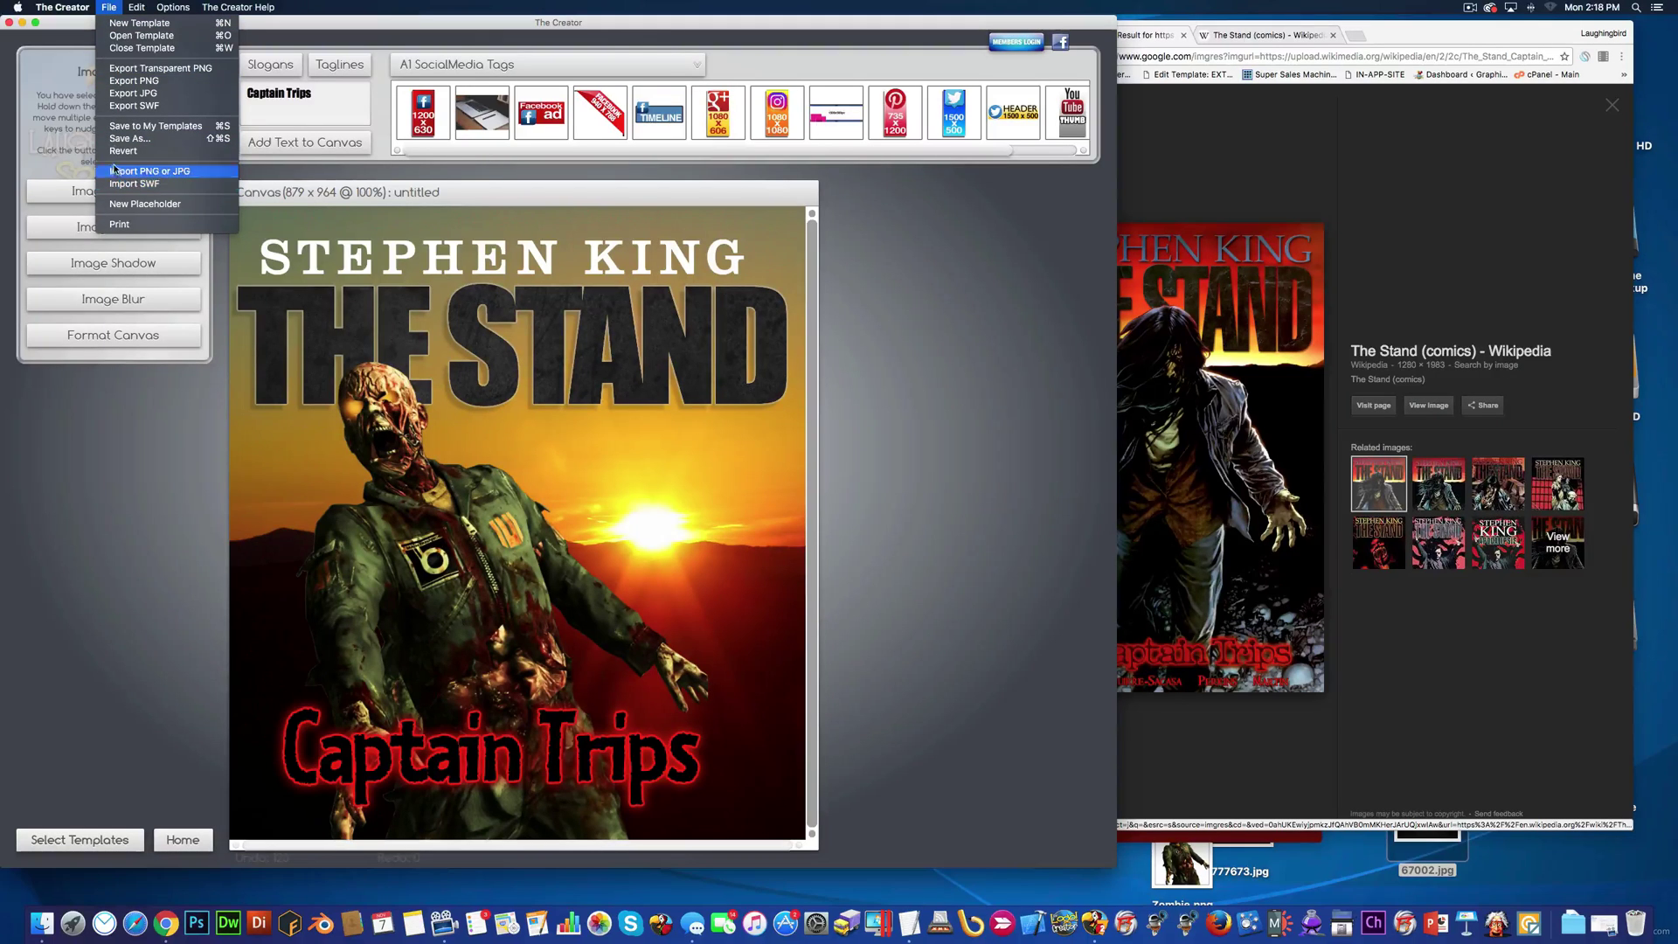
{"action": "left_click", "coordinate": [127, 80]}
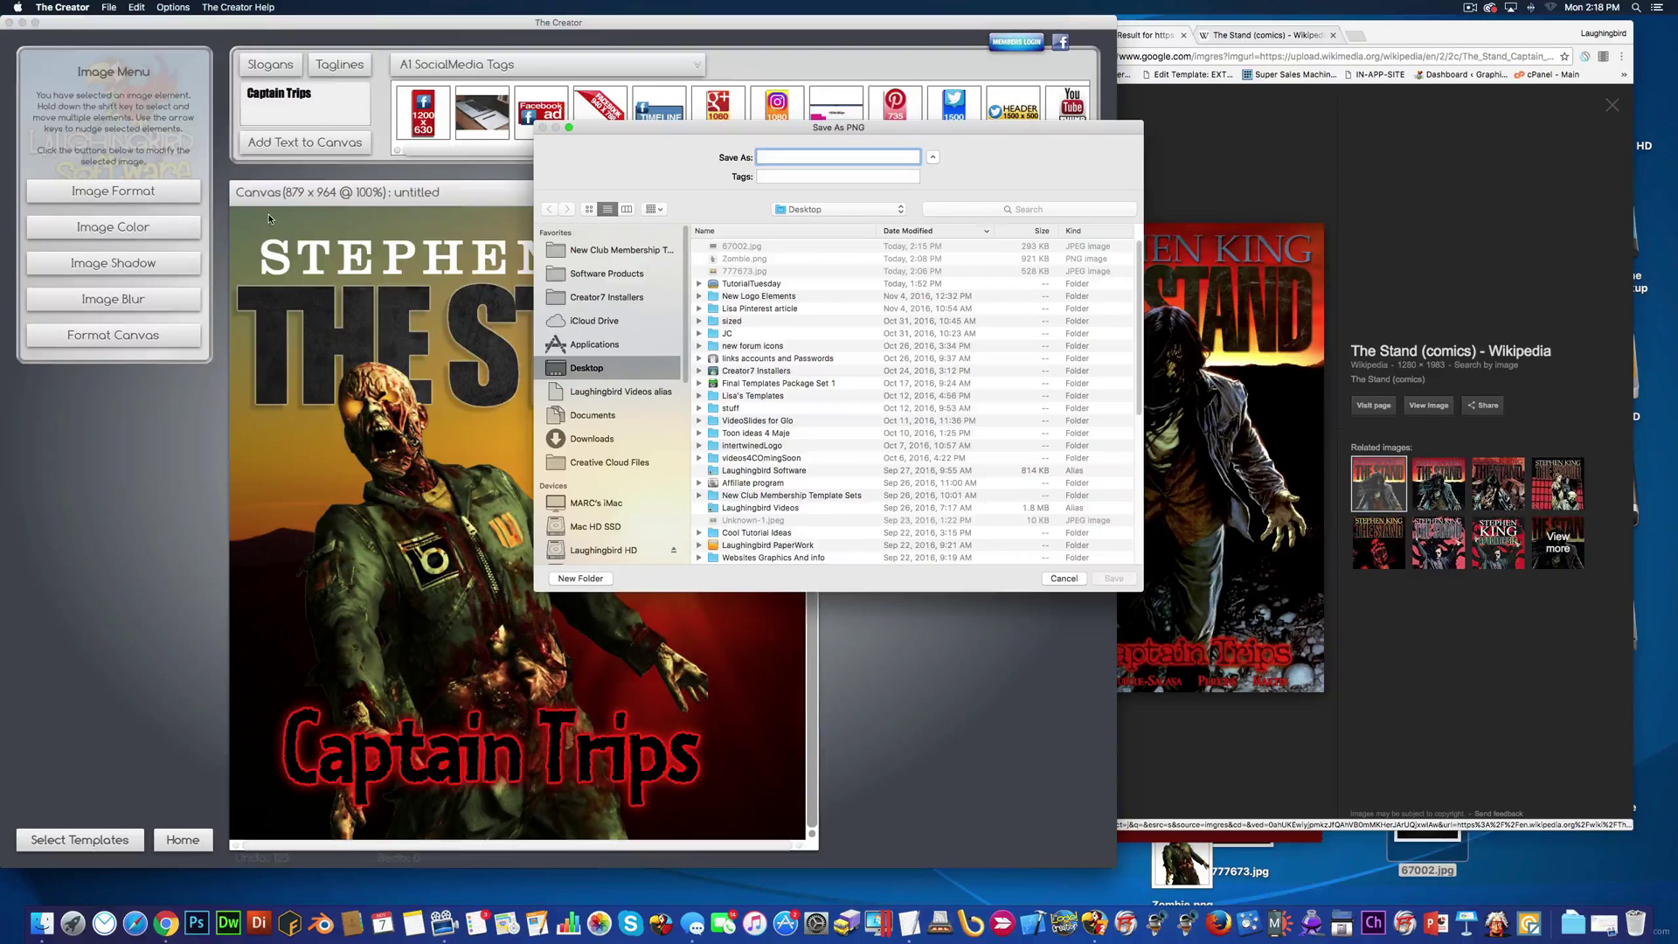
{"action": "type", "text": "ComicCover_S"}
{"action": "key", "text": "BackSpace"}
{"action": "type", "text": "THeStand"}
{"action": "key", "text": "Return"}
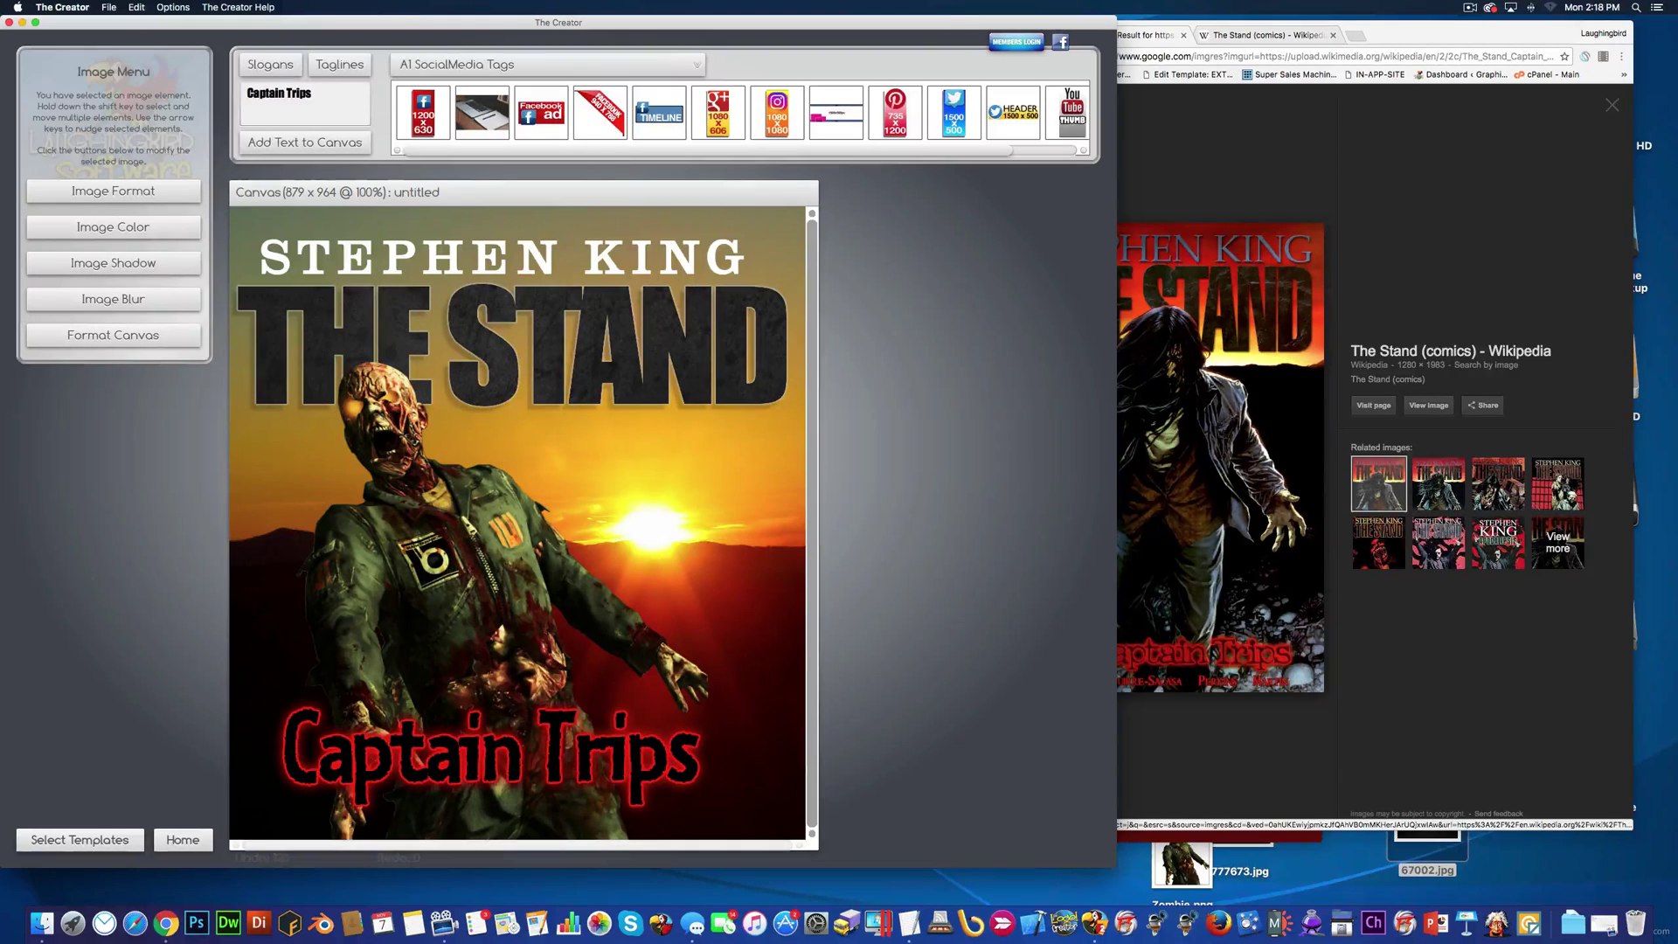
{"action": "key", "text": "F11"}
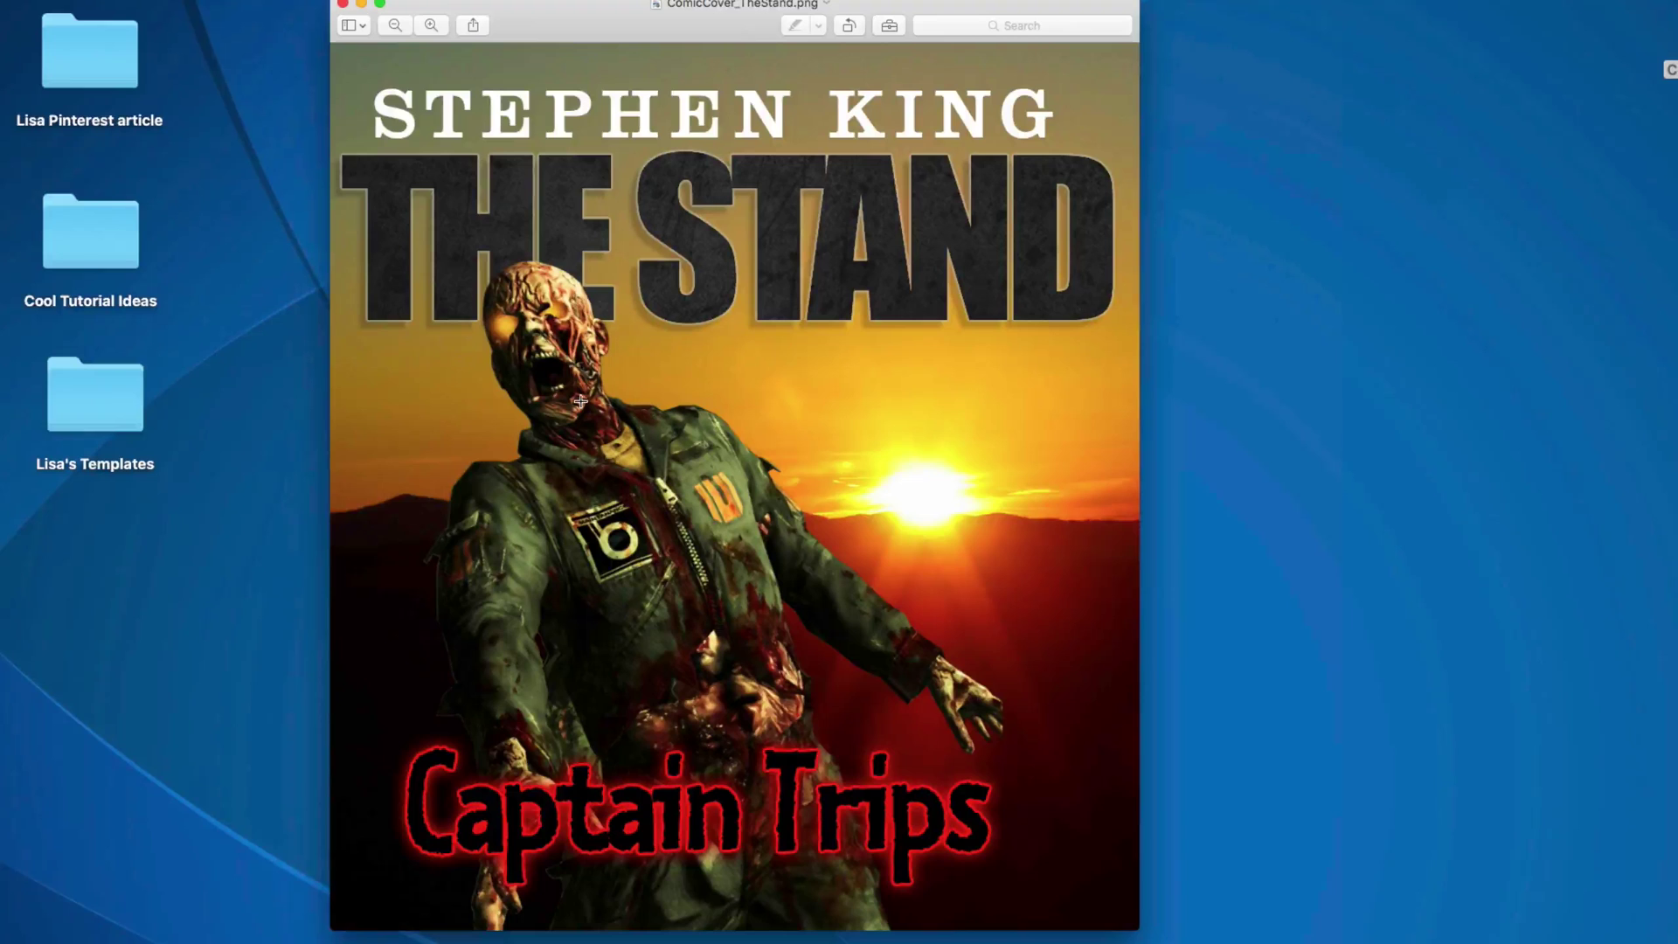